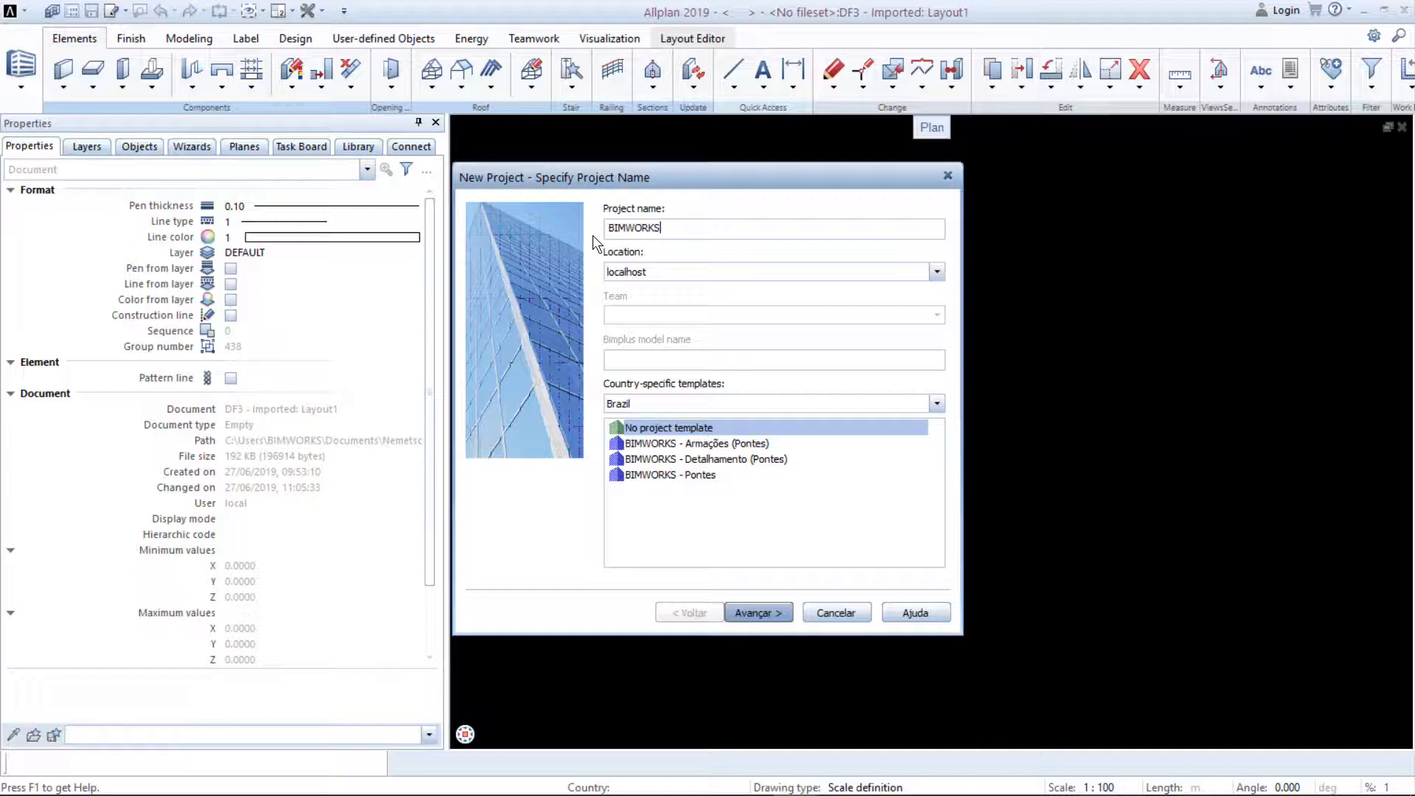
# Create the BIMWORKS project from the Brazil template "BIMWORKS - Detalhamento (Pontes)"
pyautogui.click(792, 458)
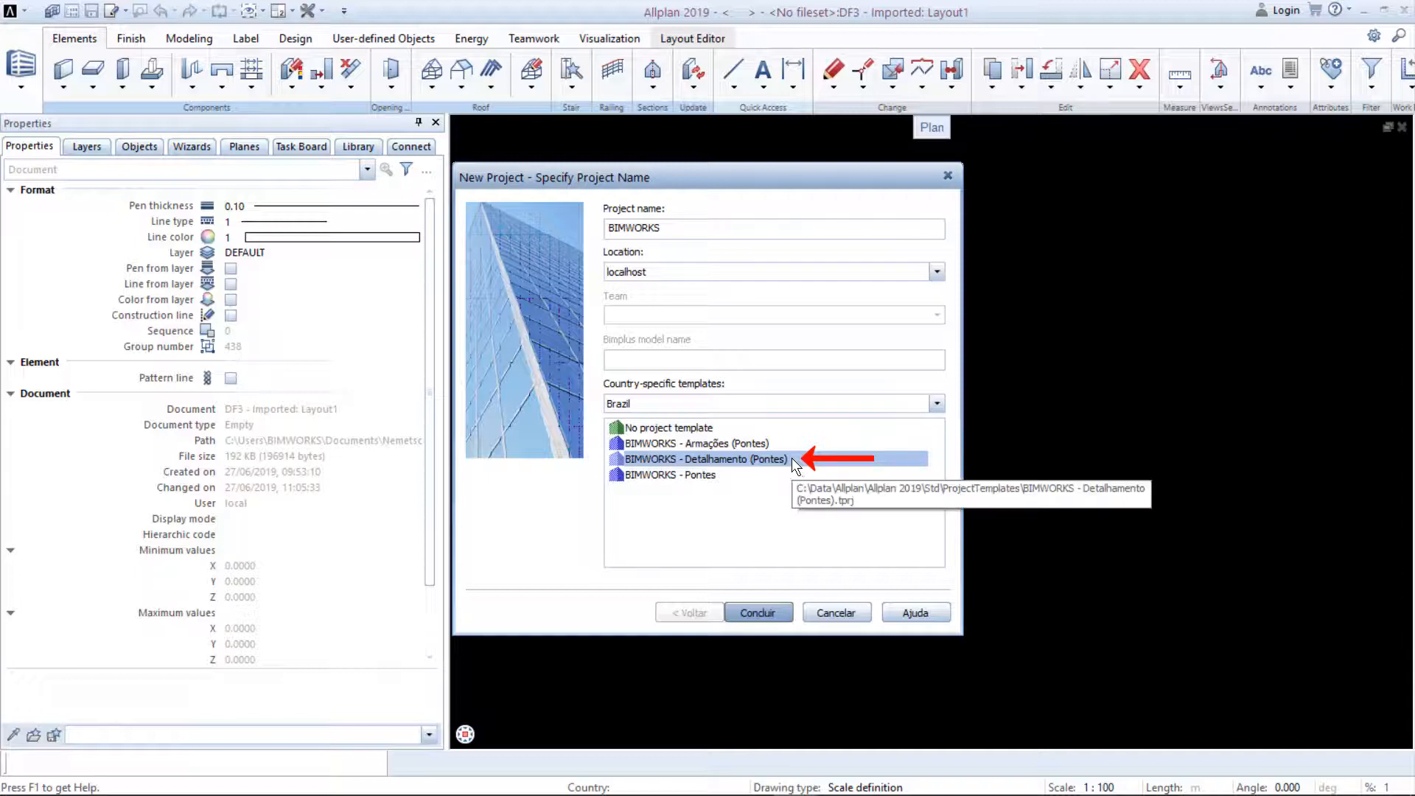
pyautogui.click(757, 612)
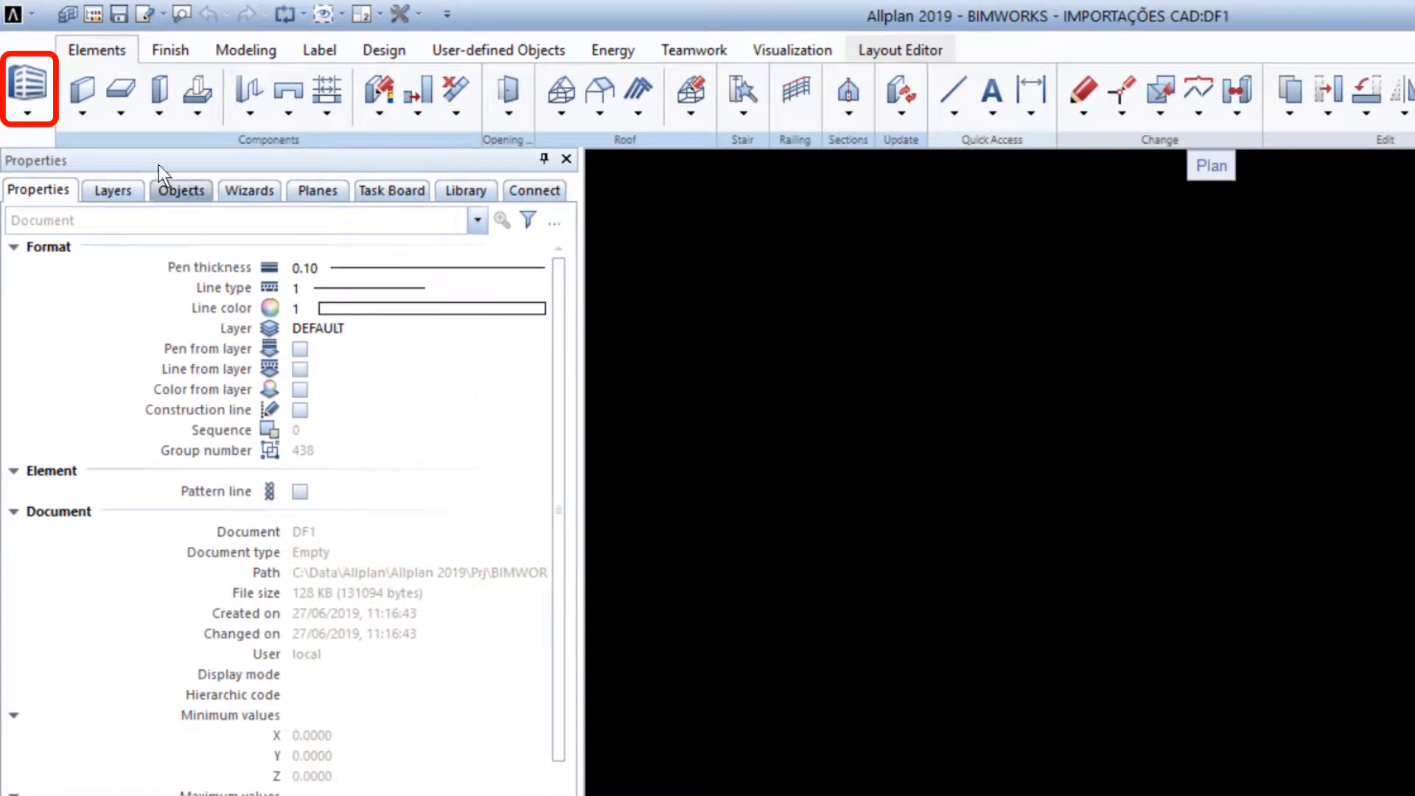
# Switch the working role to Engineering and bring up its Elements tools
pyautogui.click(31, 90)
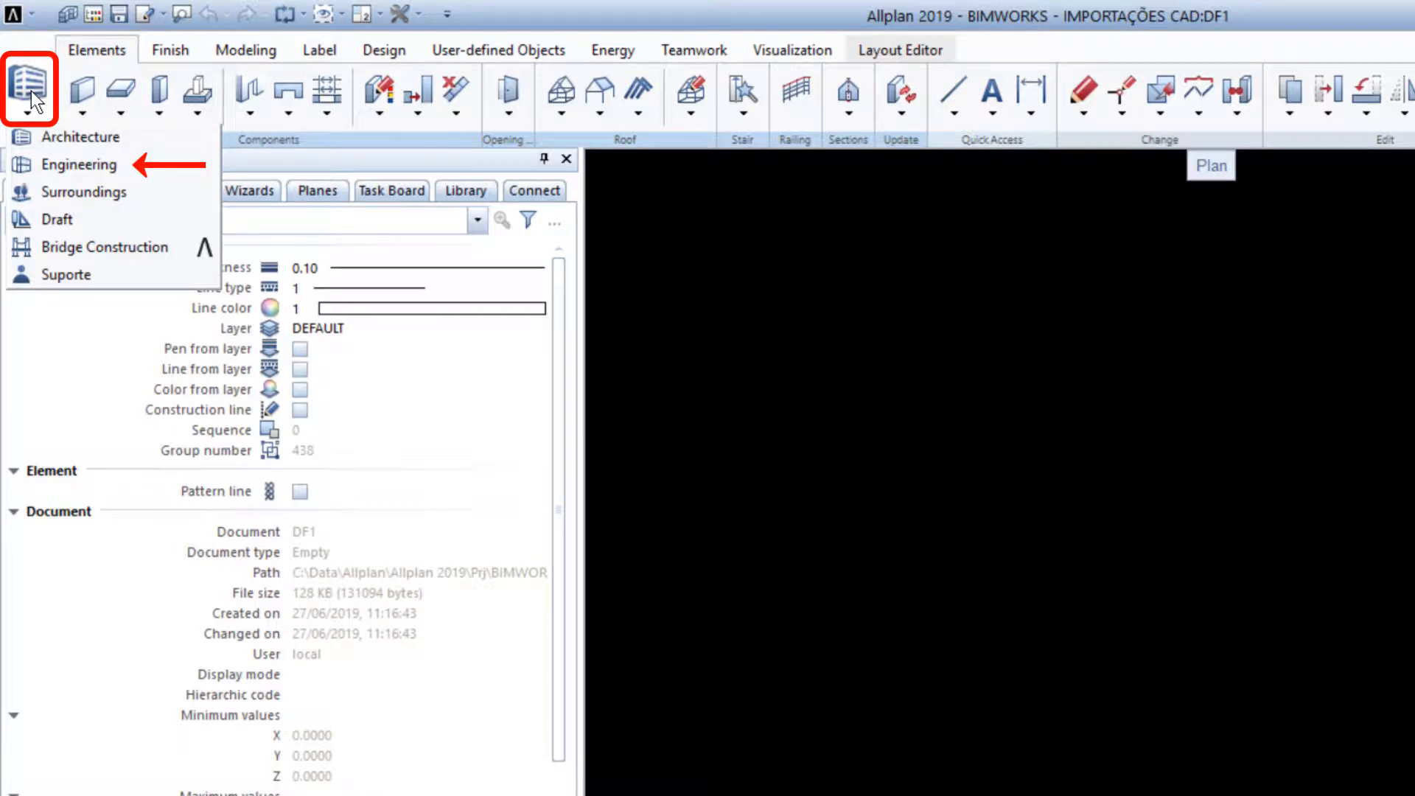
pyautogui.click(132, 165)
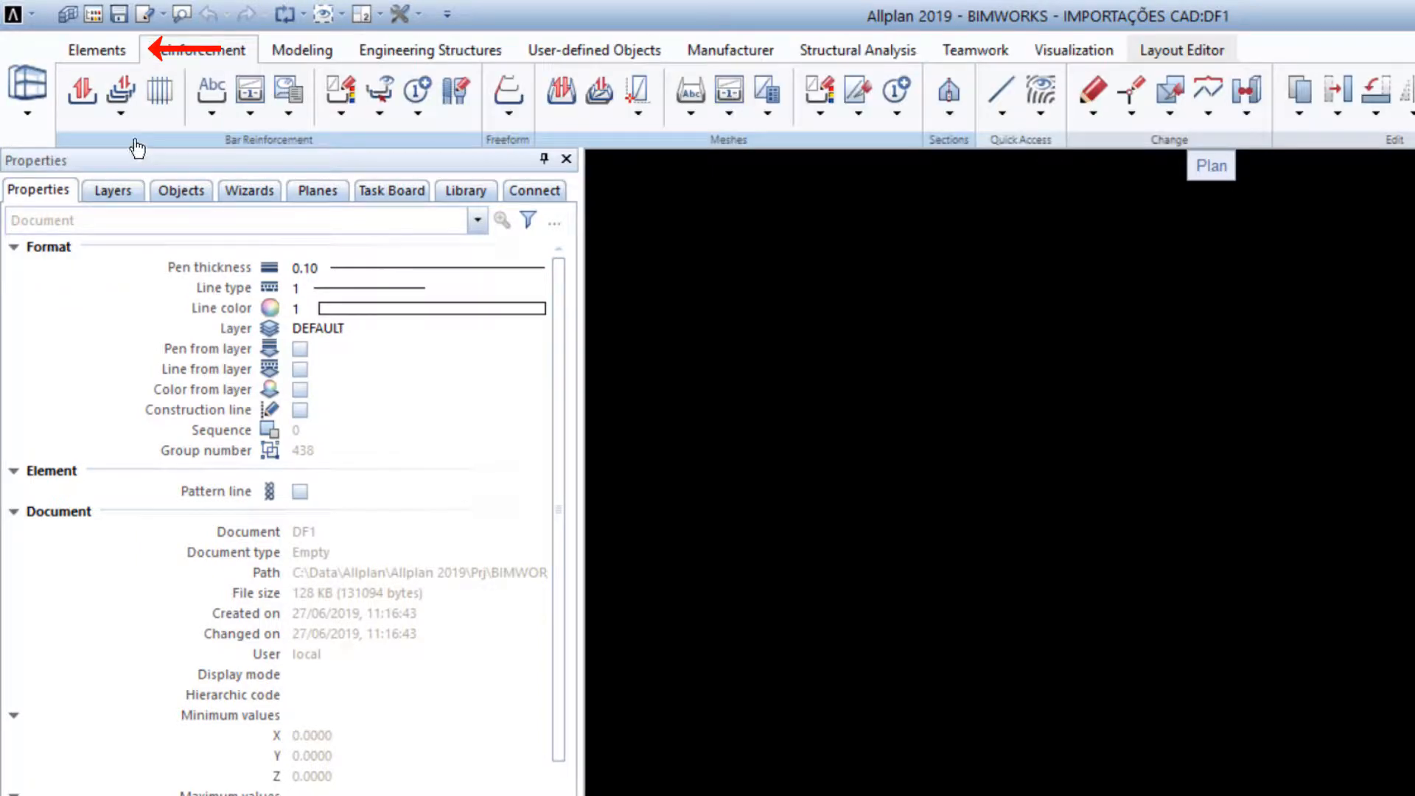
pyautogui.click(121, 49)
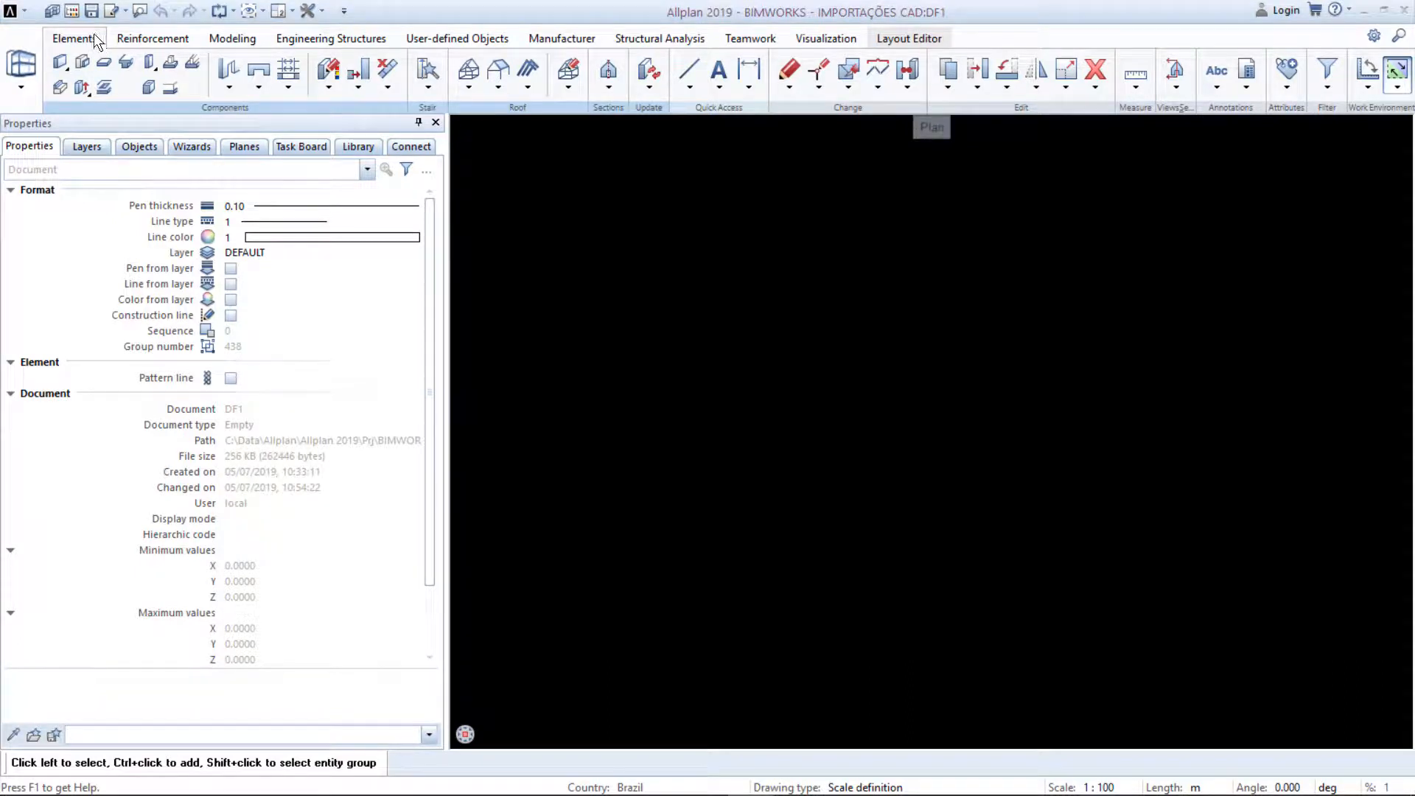
# Deactivate drawing file 1 and open FORMA/INFRA files 101 Estacas and 102 Blocos for editing, with 103 Detalhamento 2D as the current file
pyautogui.click(71, 11)
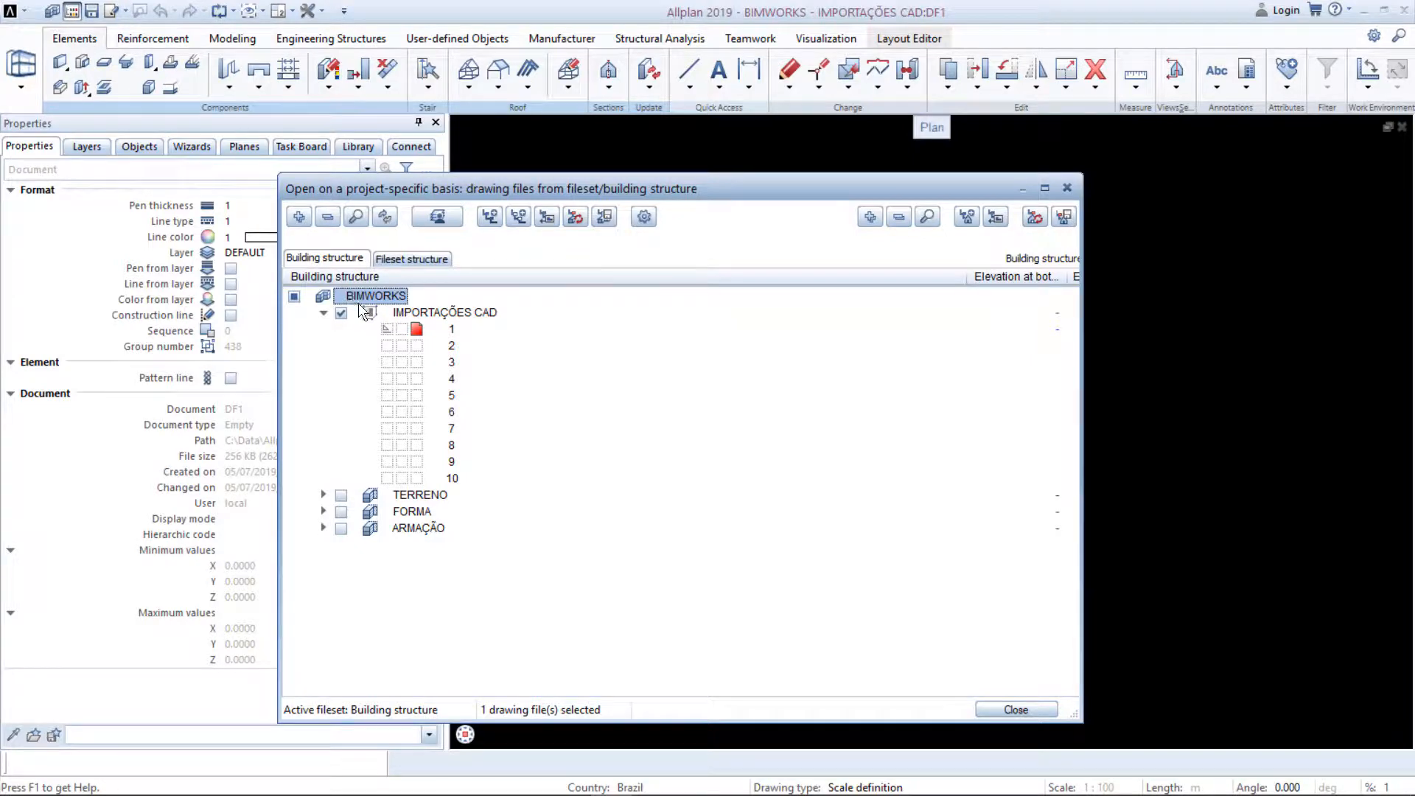
pyautogui.click(417, 330)
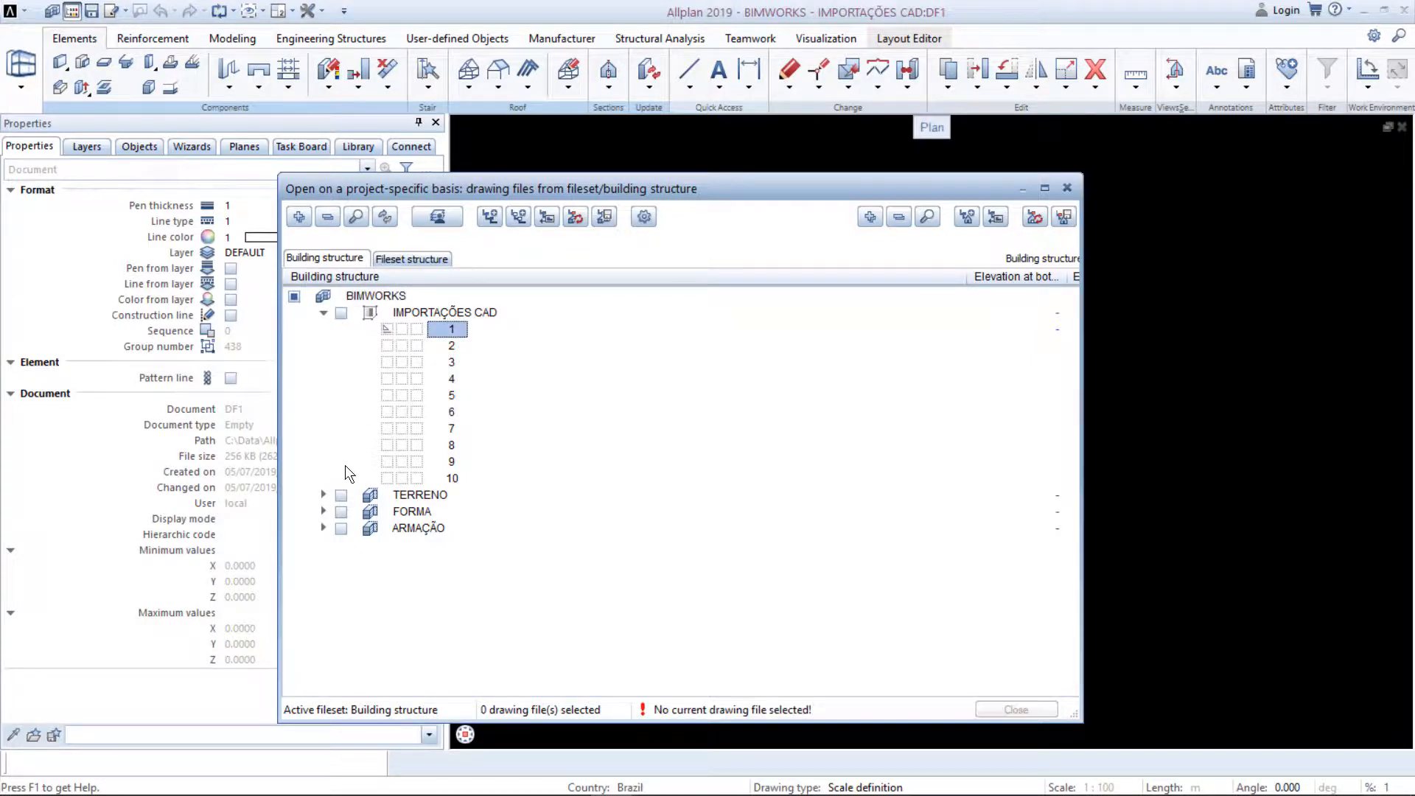
pyautogui.click(323, 509)
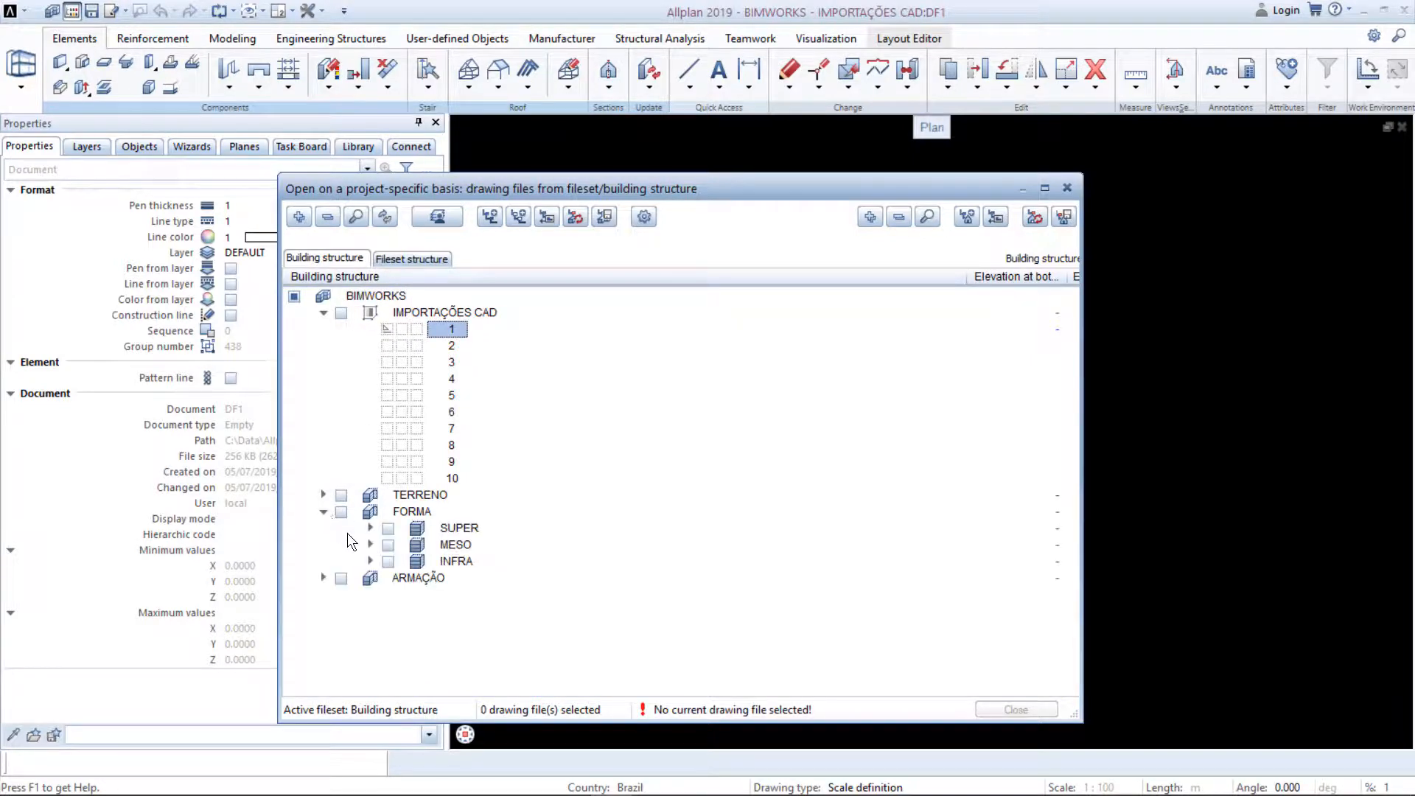
pyautogui.click(372, 559)
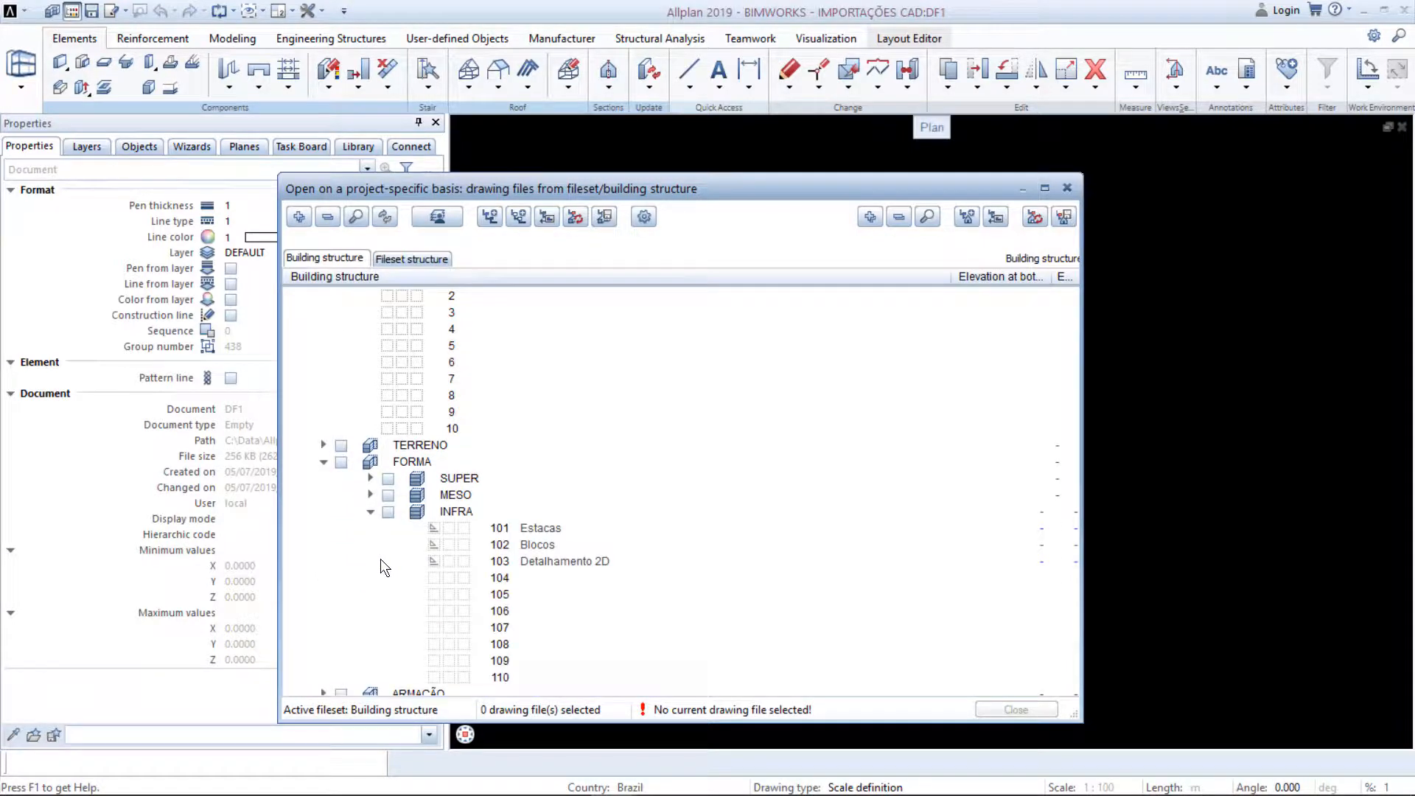
pyautogui.click(448, 528)
pyautogui.click(449, 545)
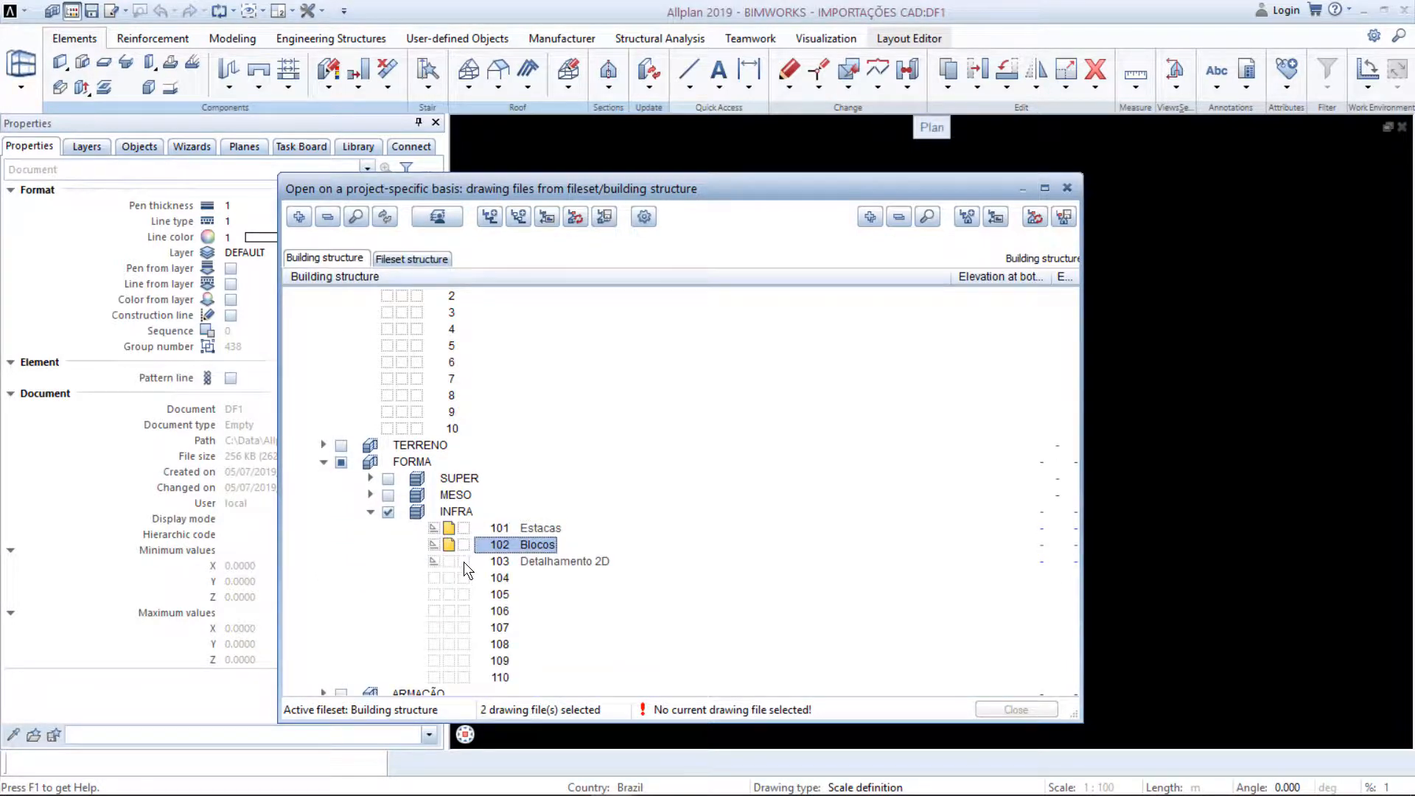
pyautogui.click(463, 561)
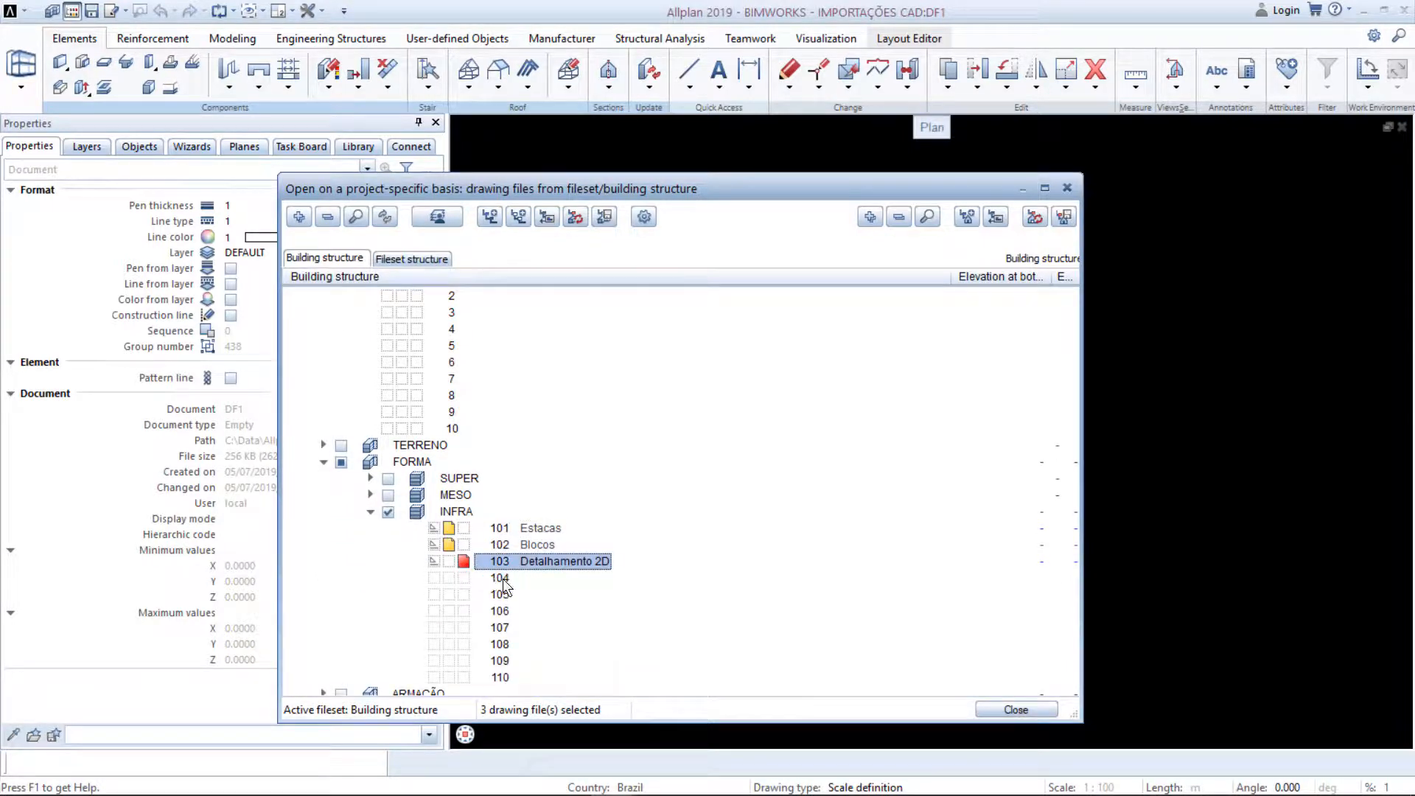
pyautogui.click(980, 710)
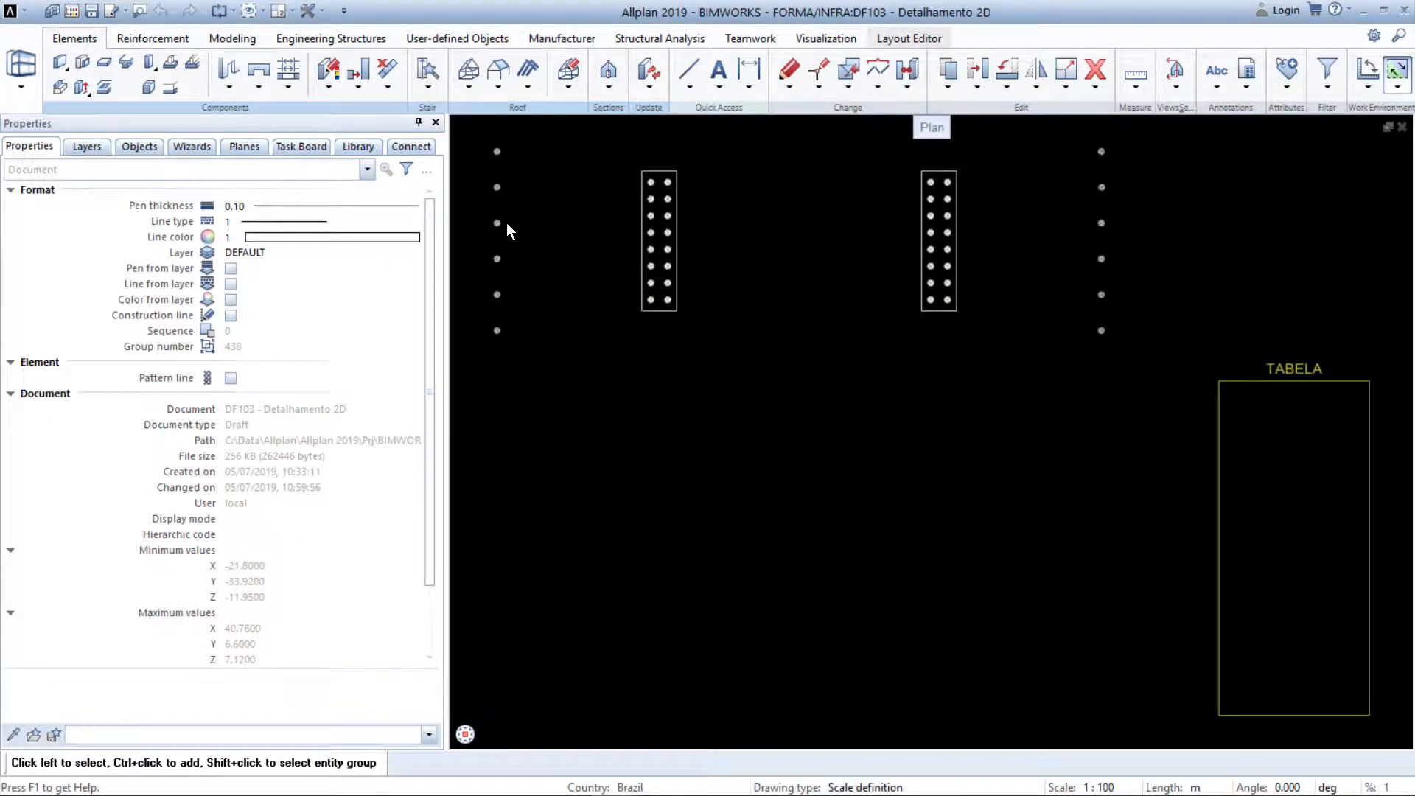
# Split the workspace into two viewports showing the front elevation and the plan
pyautogui.click(284, 10)
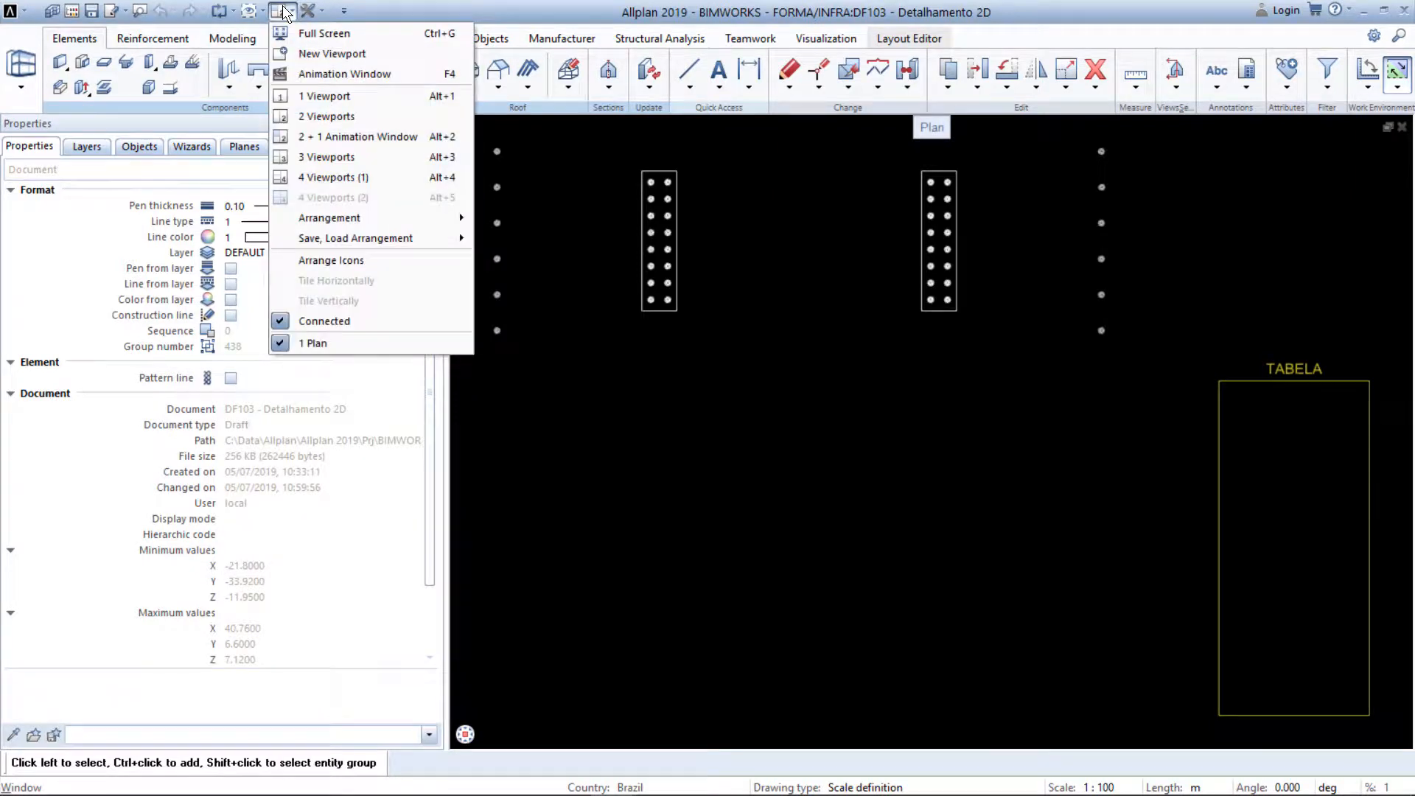
pyautogui.click(376, 111)
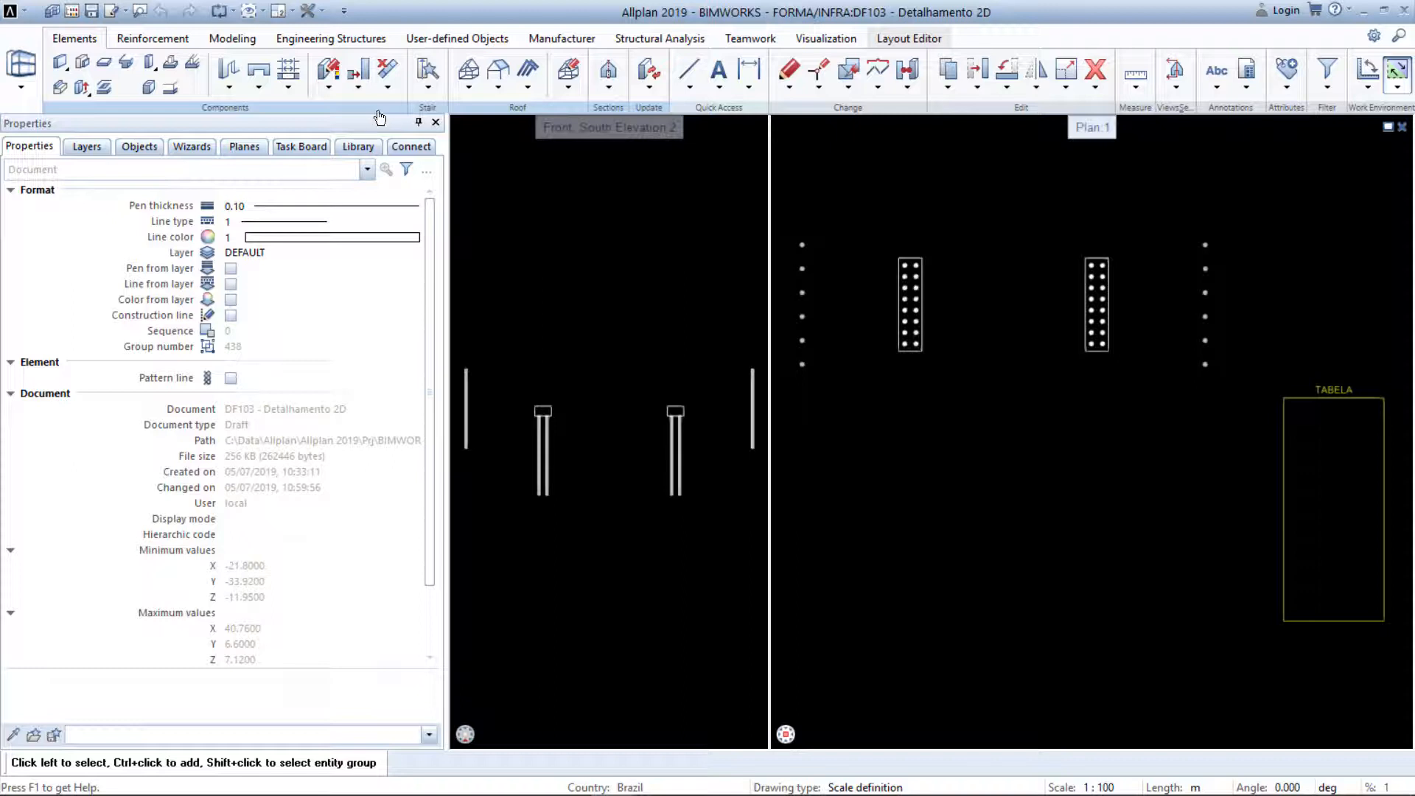
# Create a plan view using the office favorite "BW_Vista 1 - geral.ansfnfx" and place it below the model plan
pyautogui.click(609, 86)
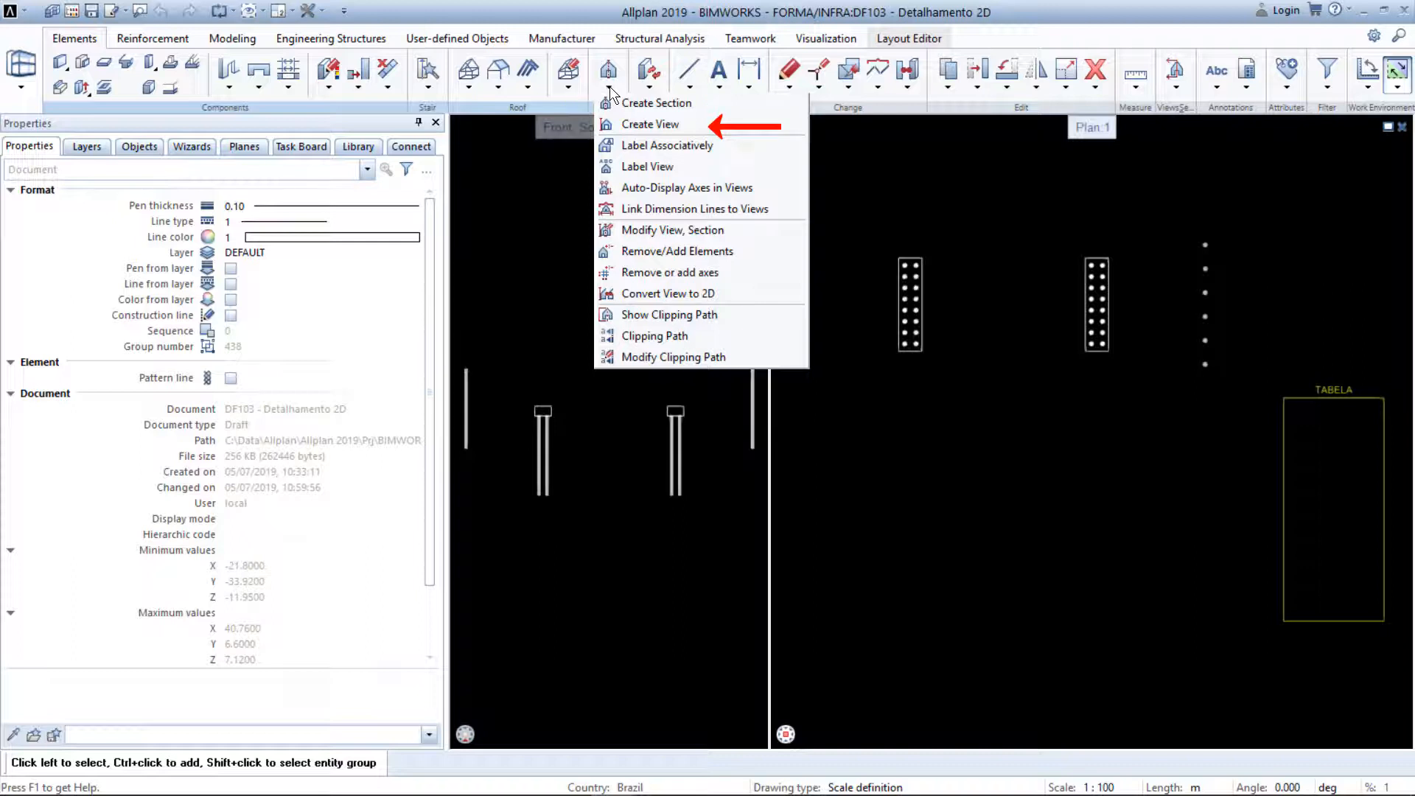
pyautogui.click(696, 124)
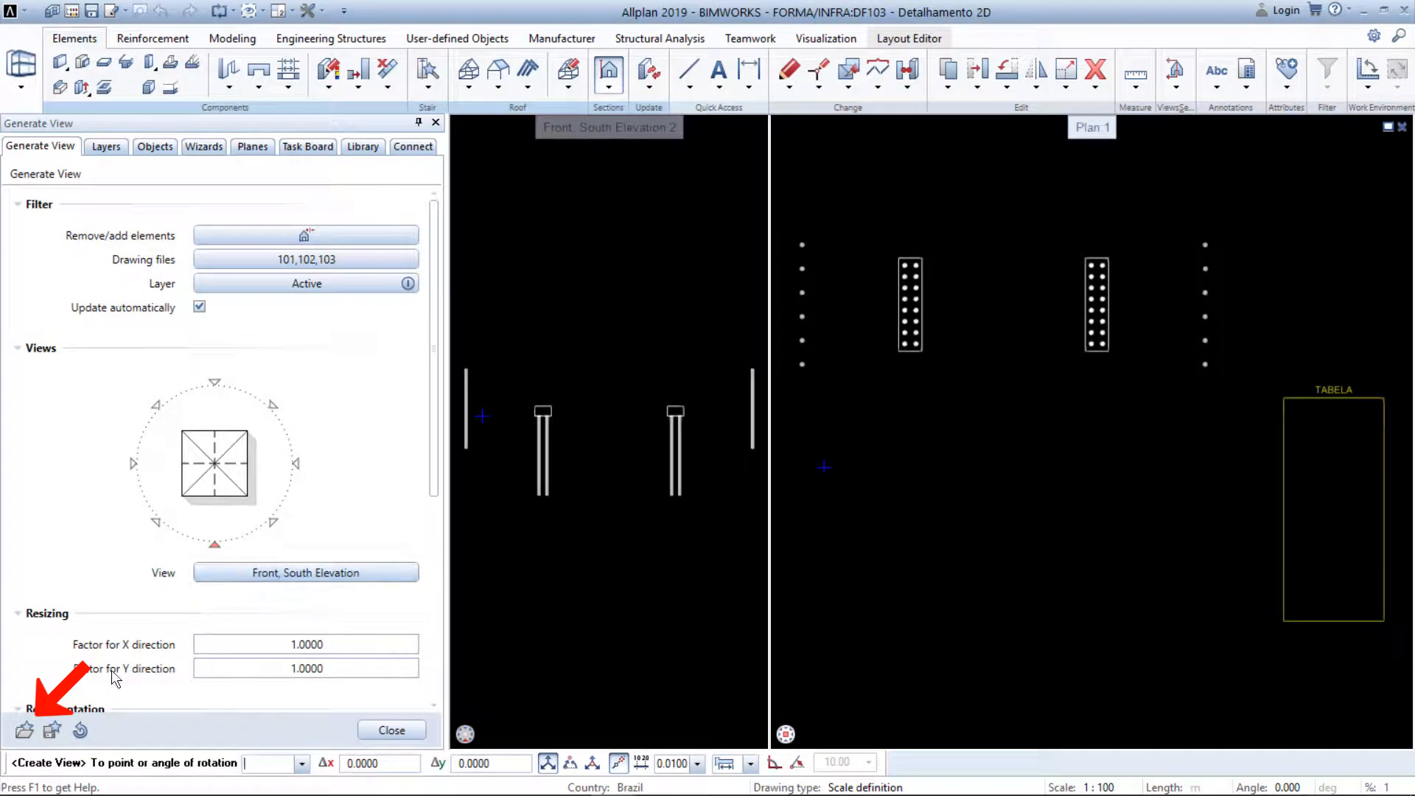
pyautogui.click(28, 728)
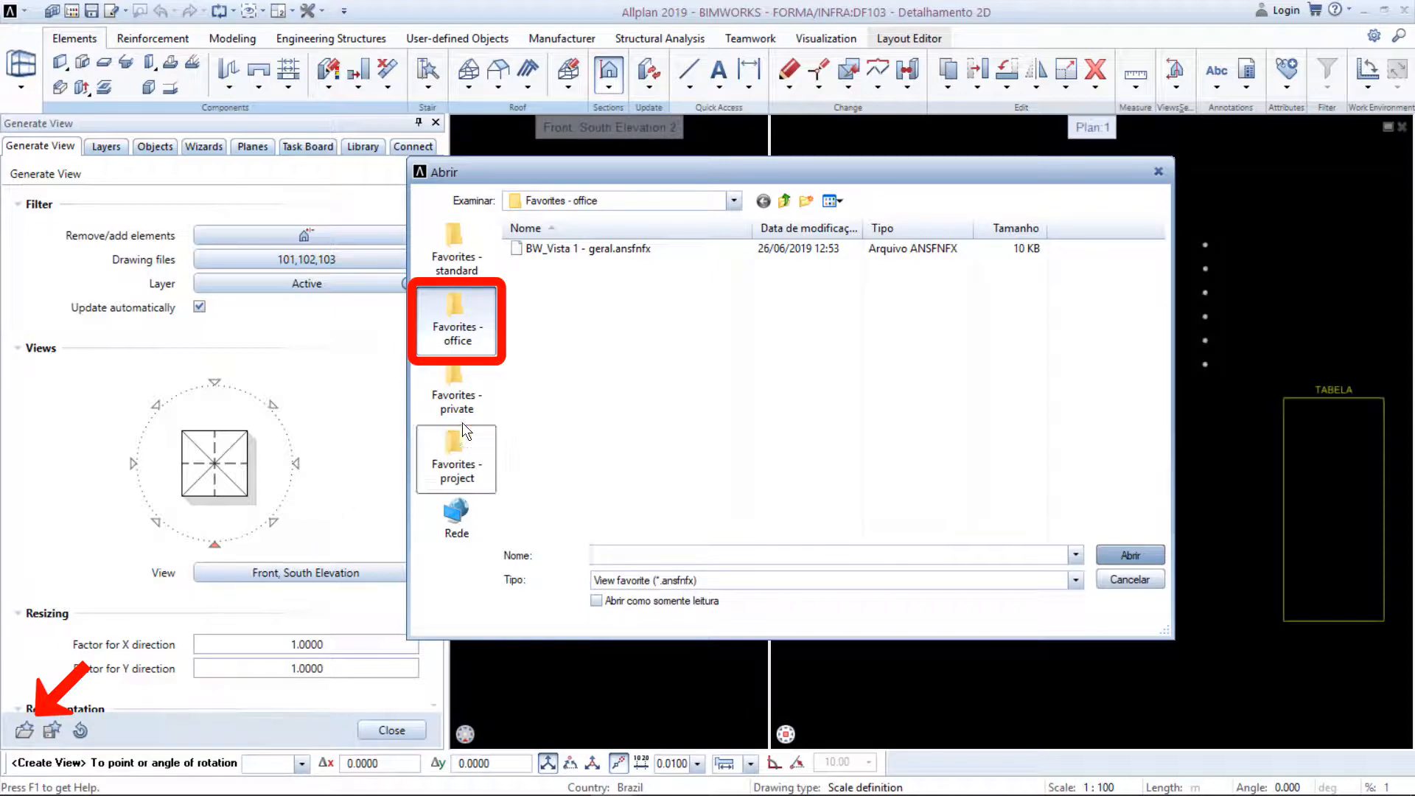
pyautogui.click(683, 250)
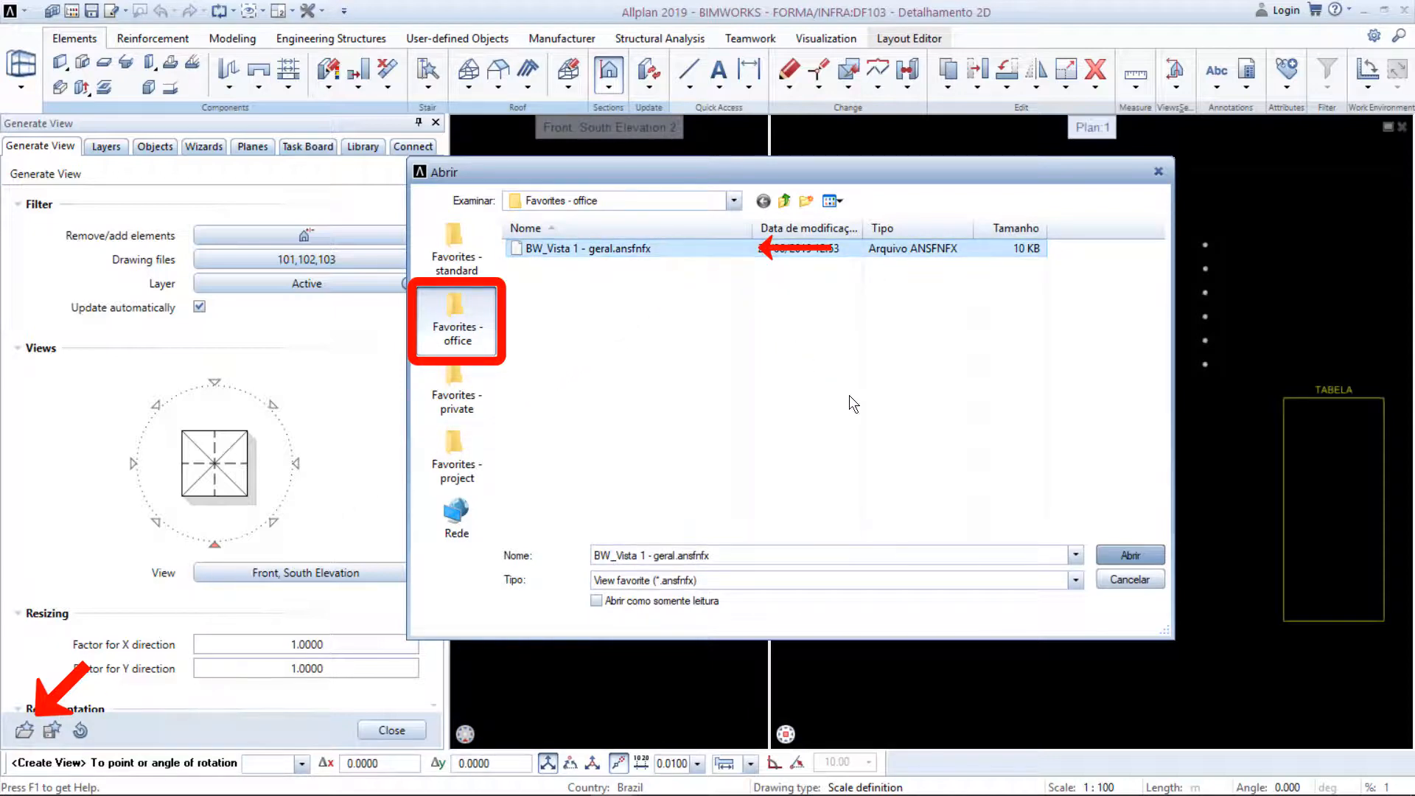
pyautogui.click(1102, 556)
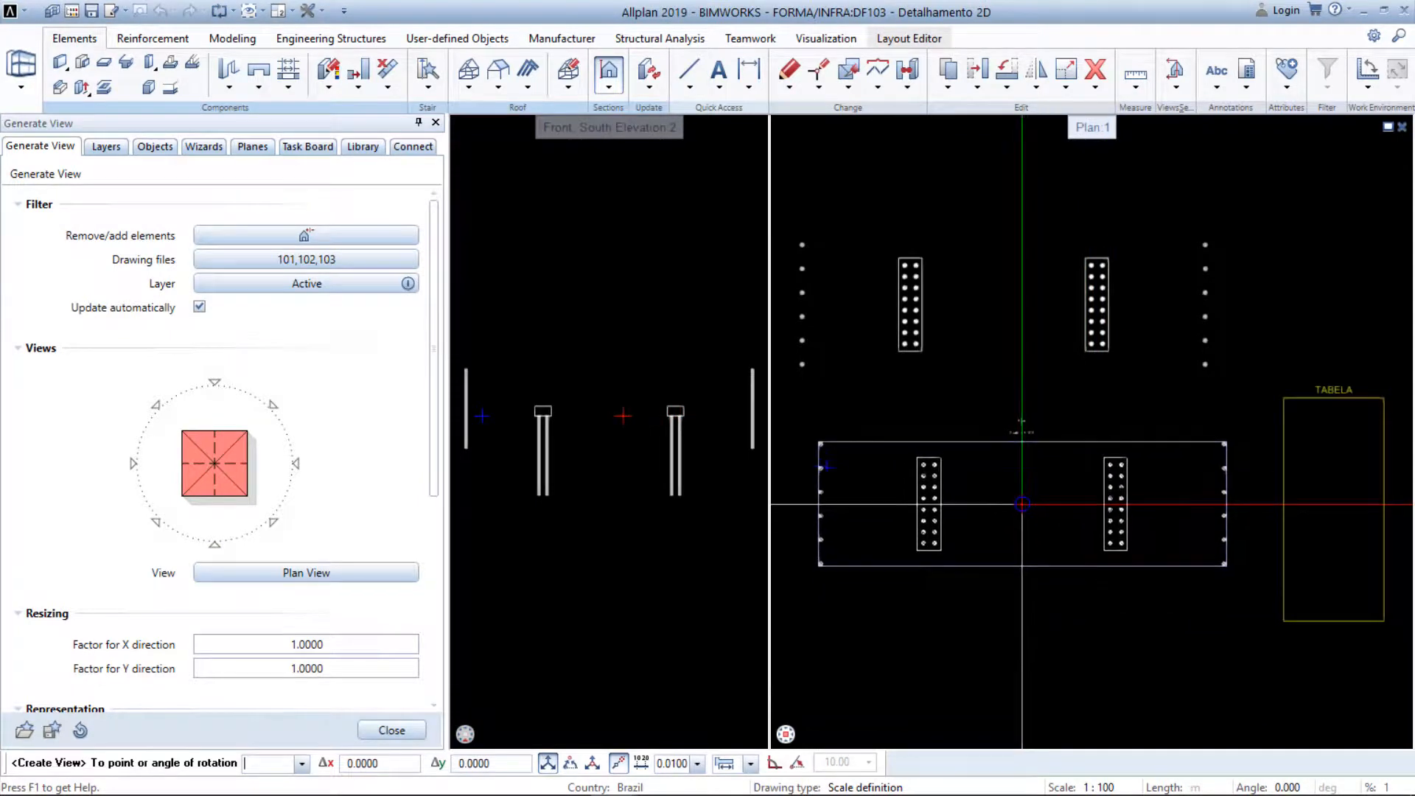
pyautogui.click(1020, 504)
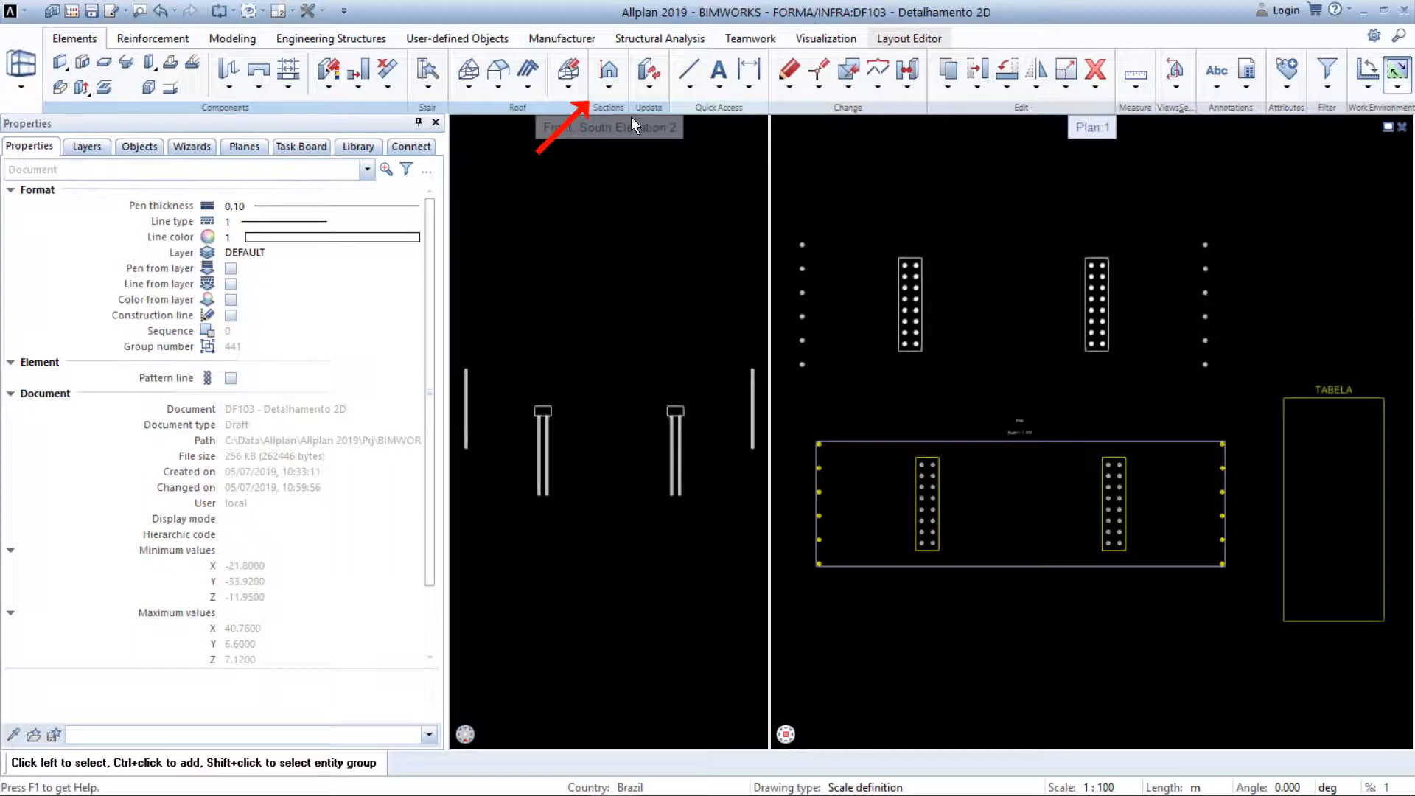
# Load the clipping path favorite "BW_Corte 1 - geral.scffnfx" and draw section 1 across the left block's fourth pile row, looking up the plan
pyautogui.click(615, 91)
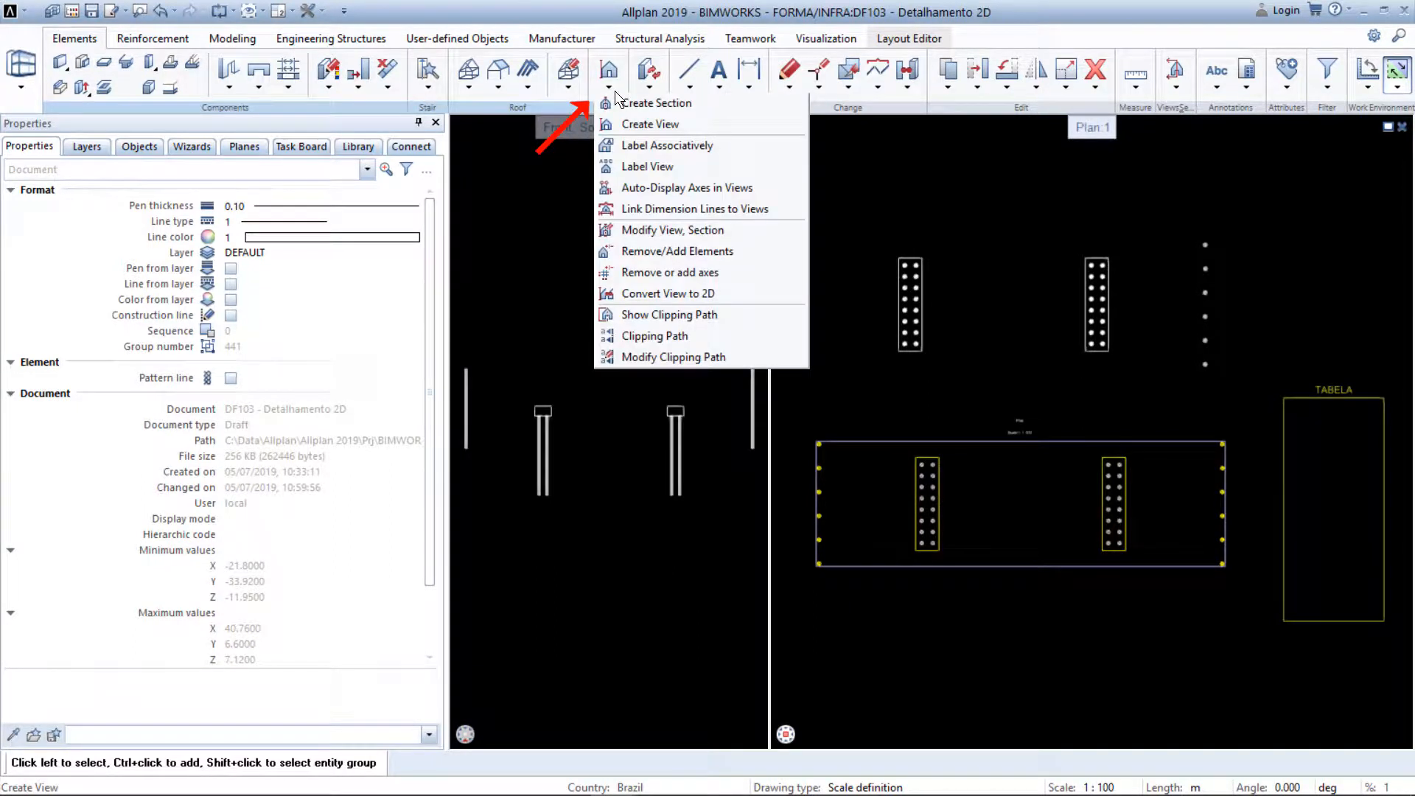
pyautogui.click(697, 103)
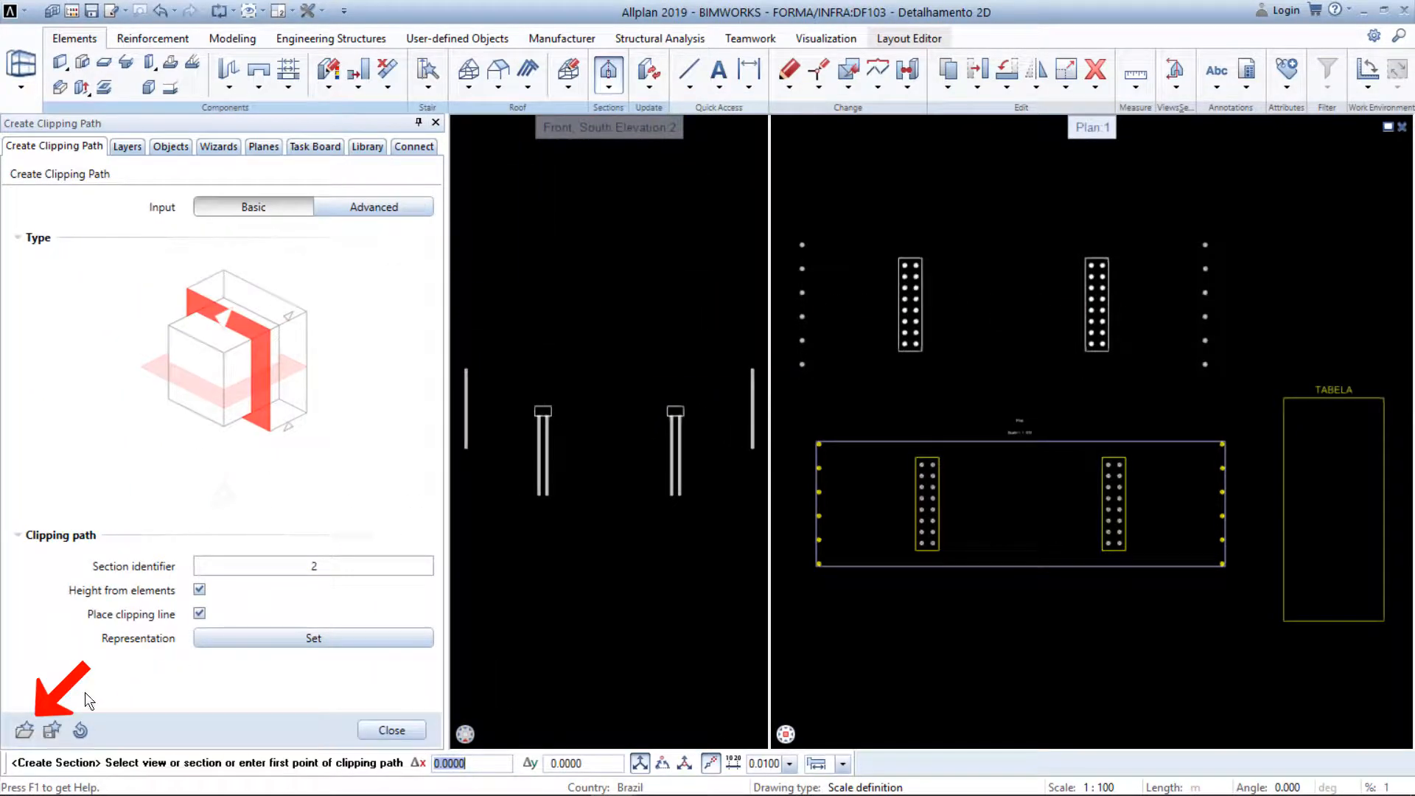
pyautogui.click(24, 729)
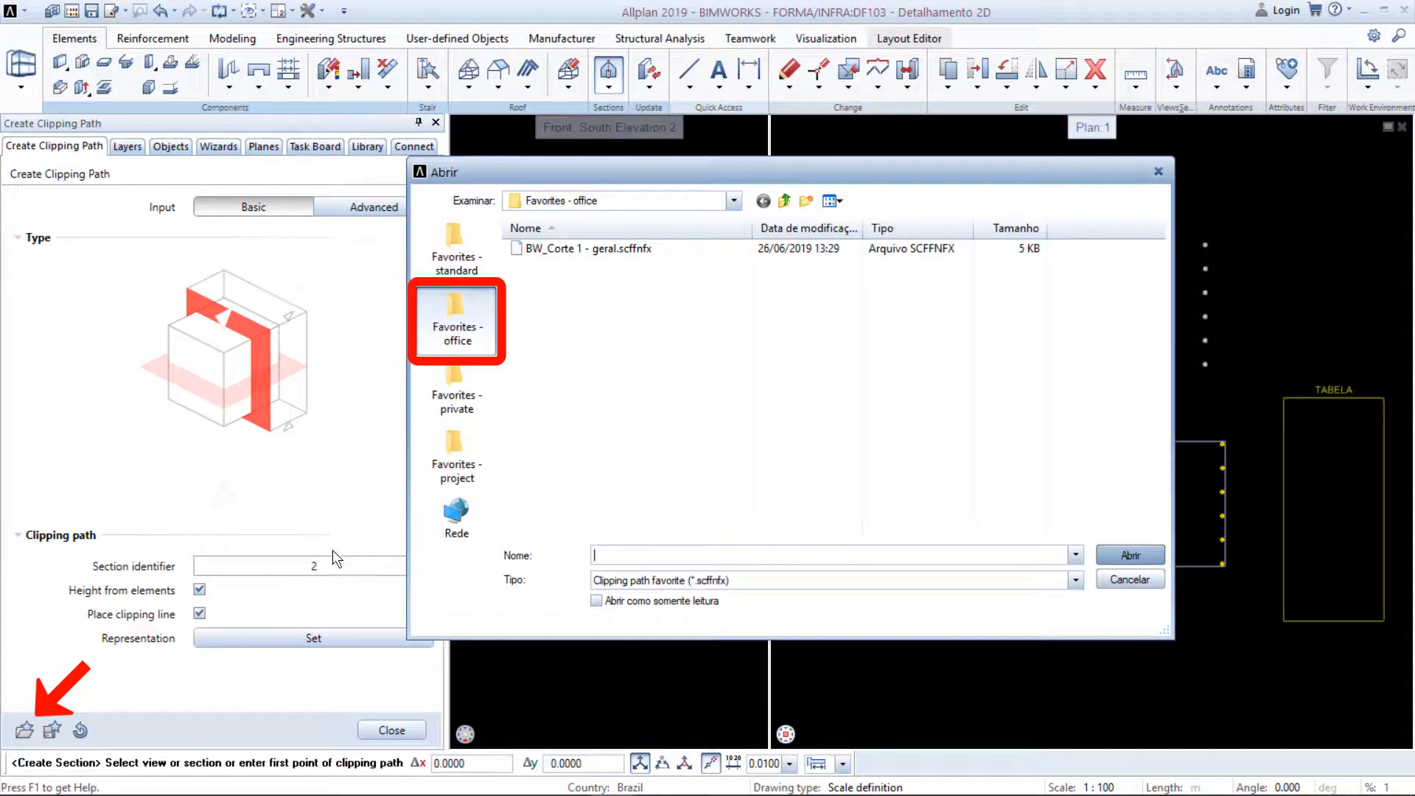
pyautogui.click(681, 250)
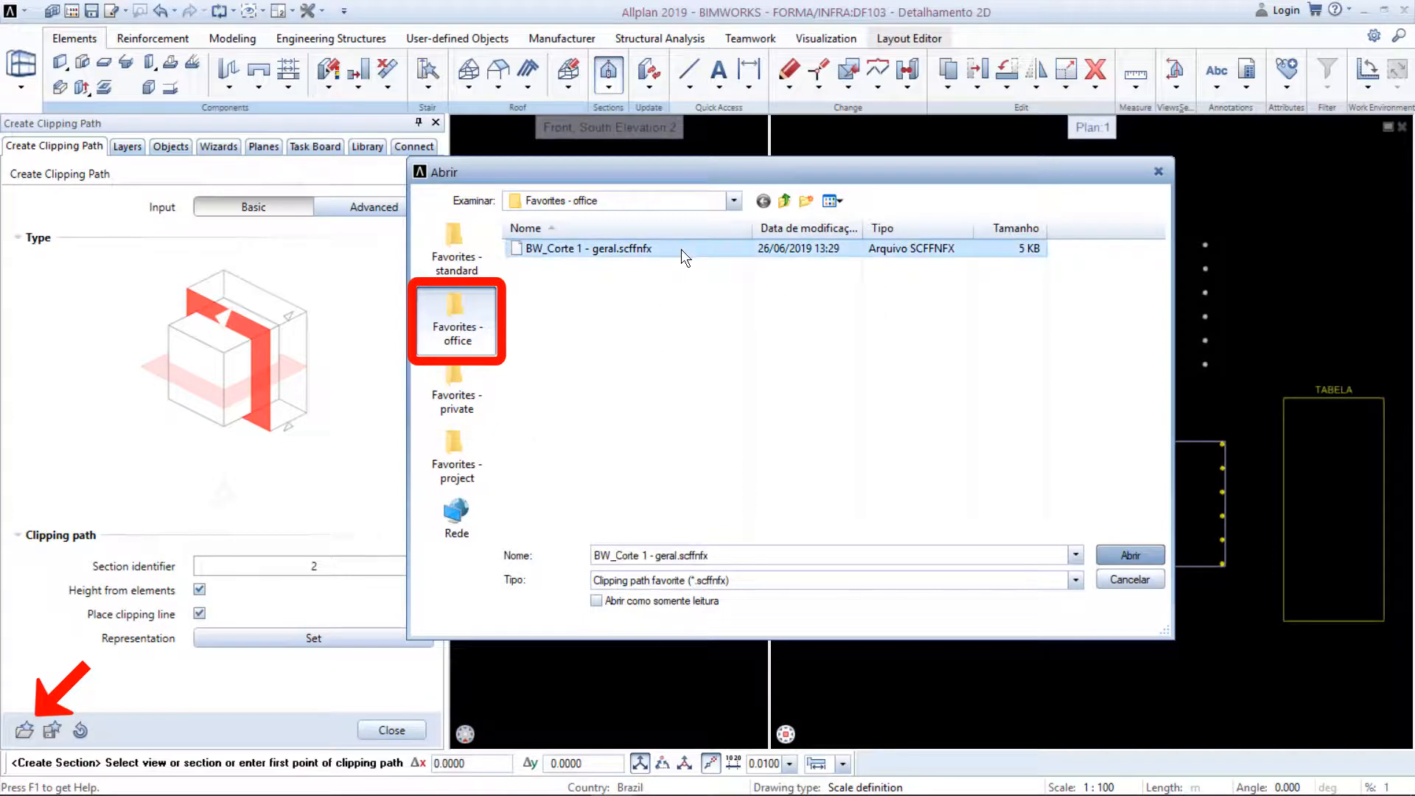
pyautogui.click(1102, 556)
pyautogui.scroll(6, 910, 325)
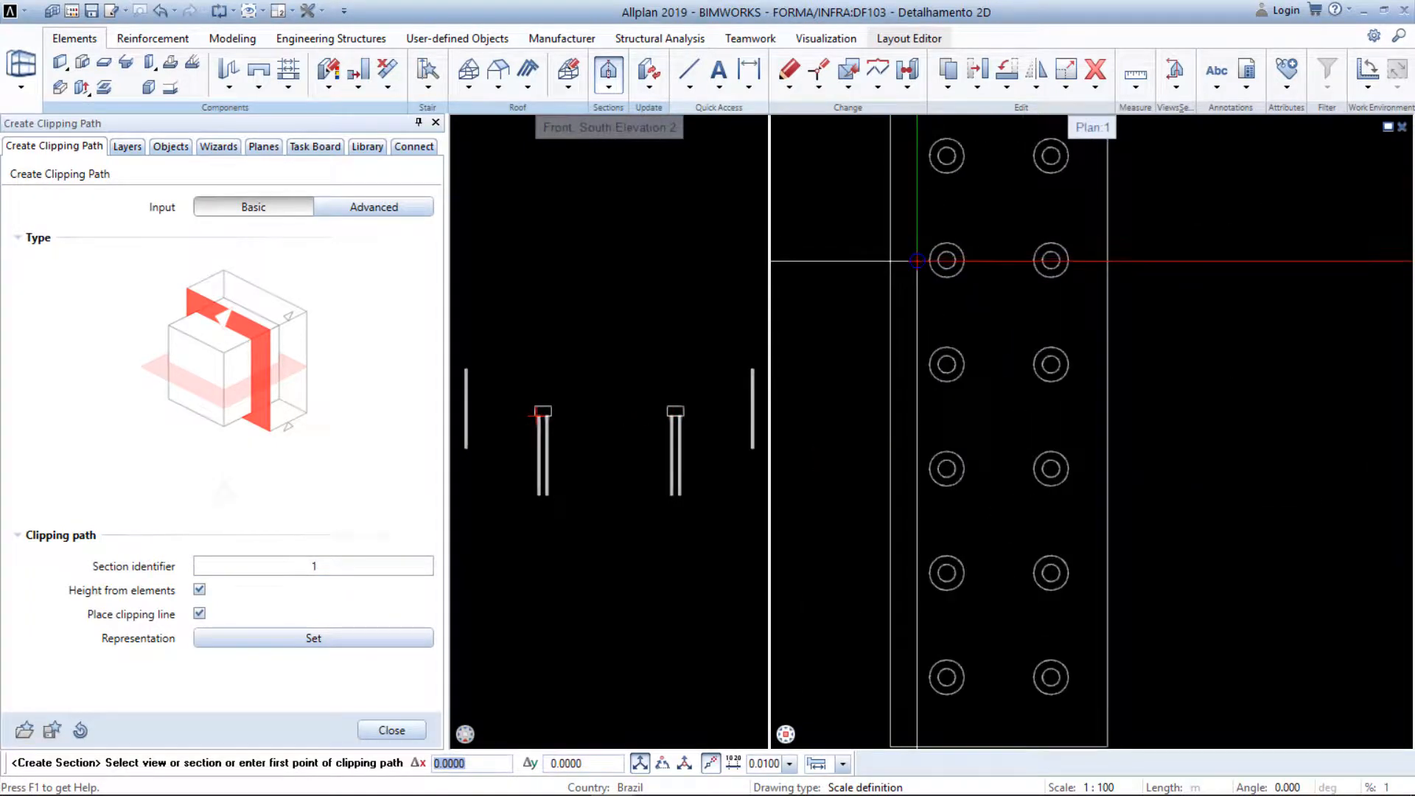
pyautogui.click(855, 260)
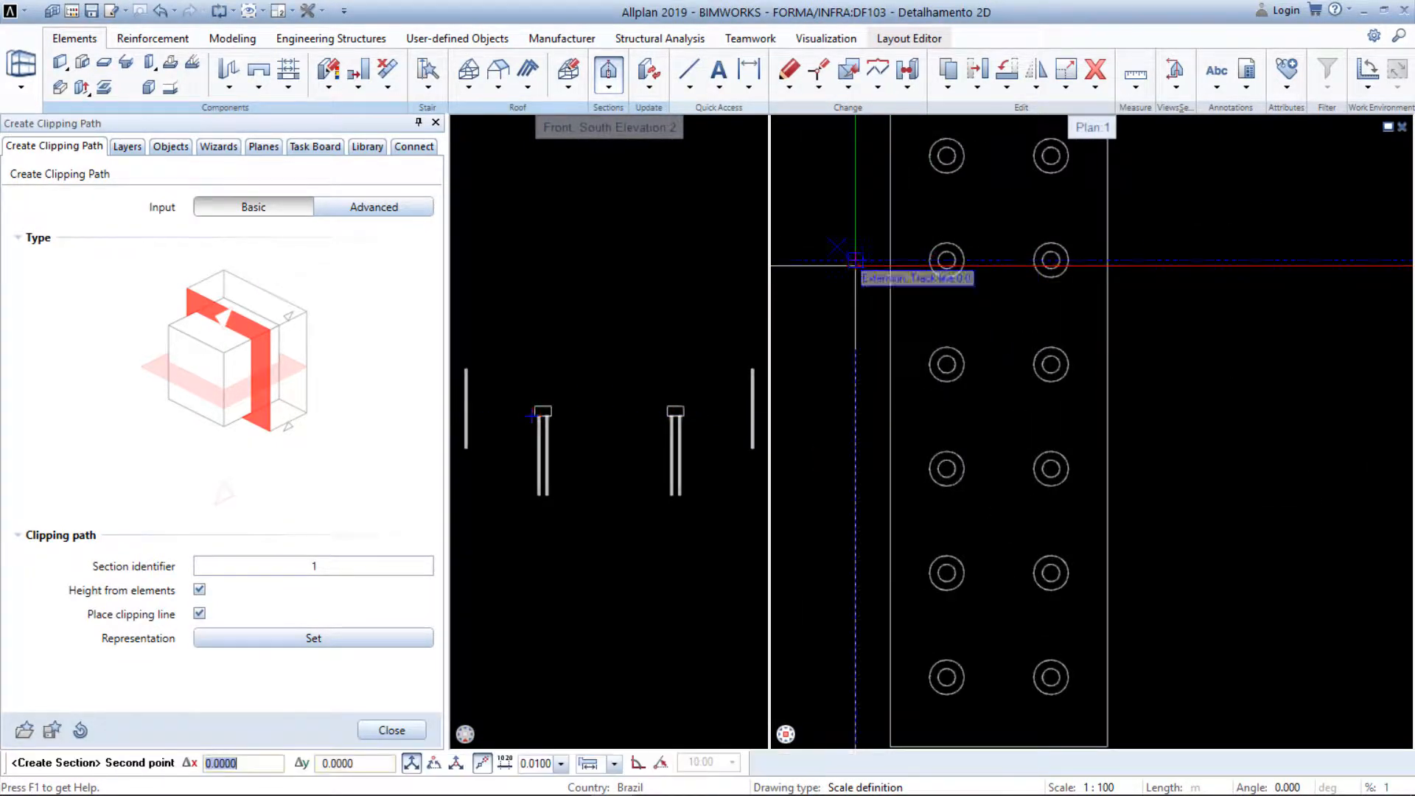
pyautogui.click(1133, 260)
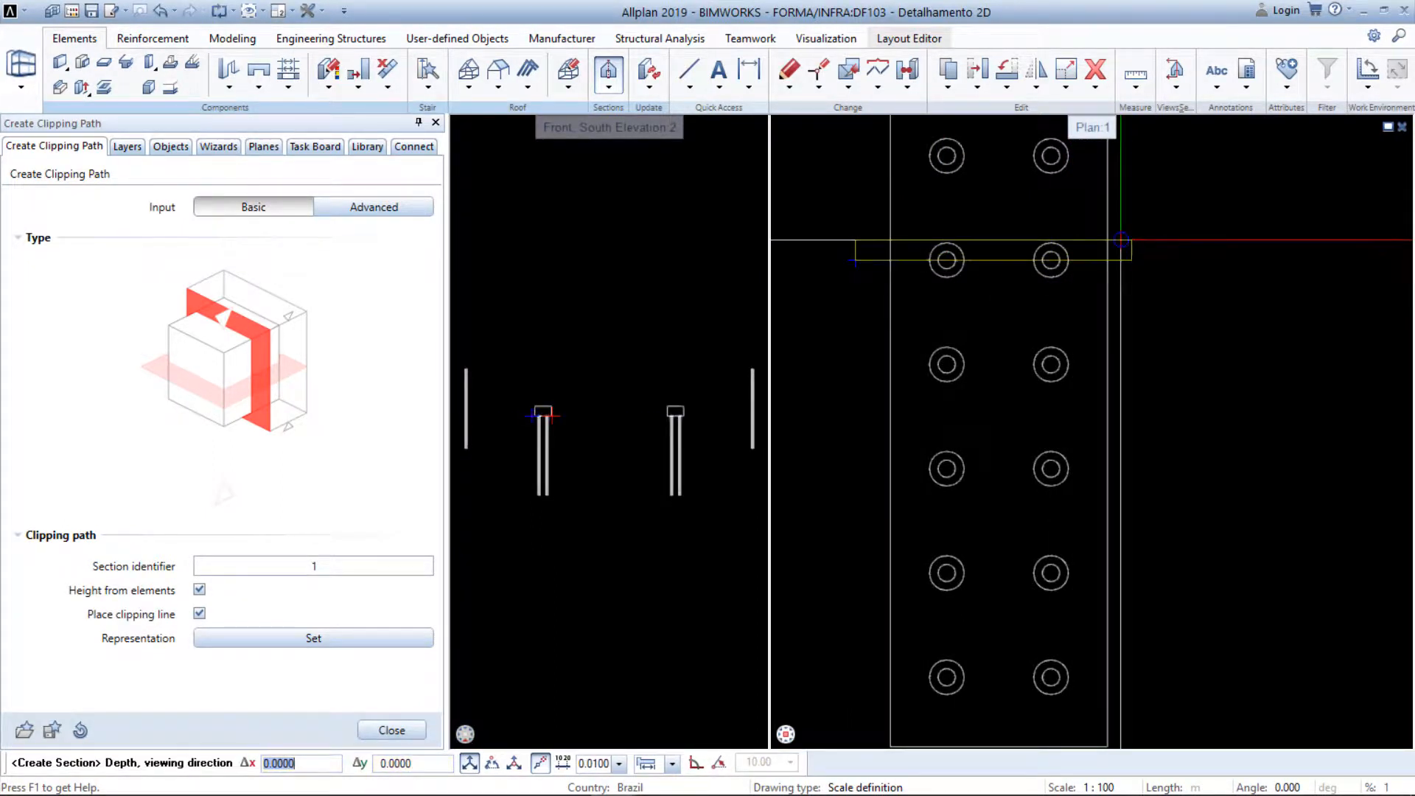
pyautogui.click(1121, 213)
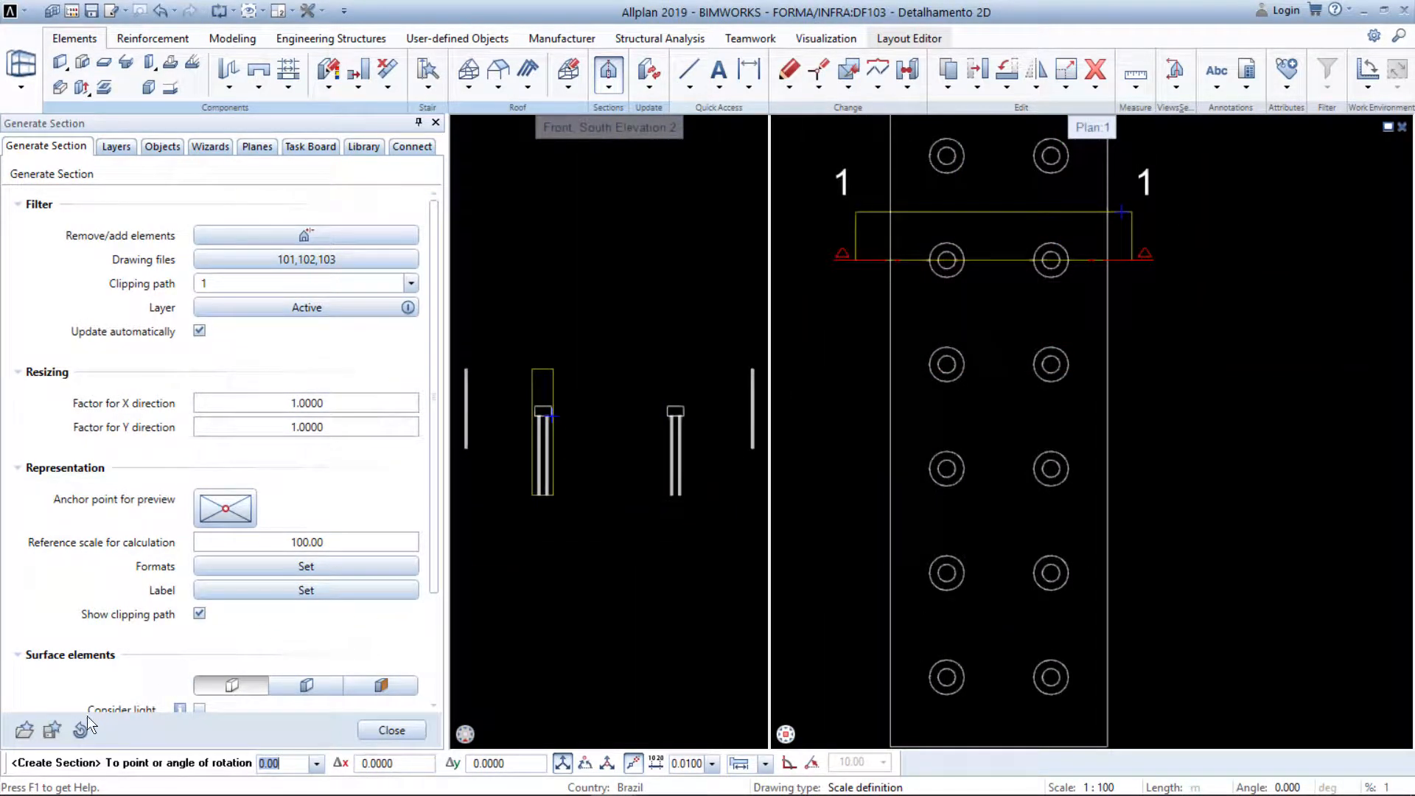
# Generate section 1 with the office favorite "BW_Corte 1 - geral.schfnfx" and place it to the left of the created plan view
pyautogui.click(36, 729)
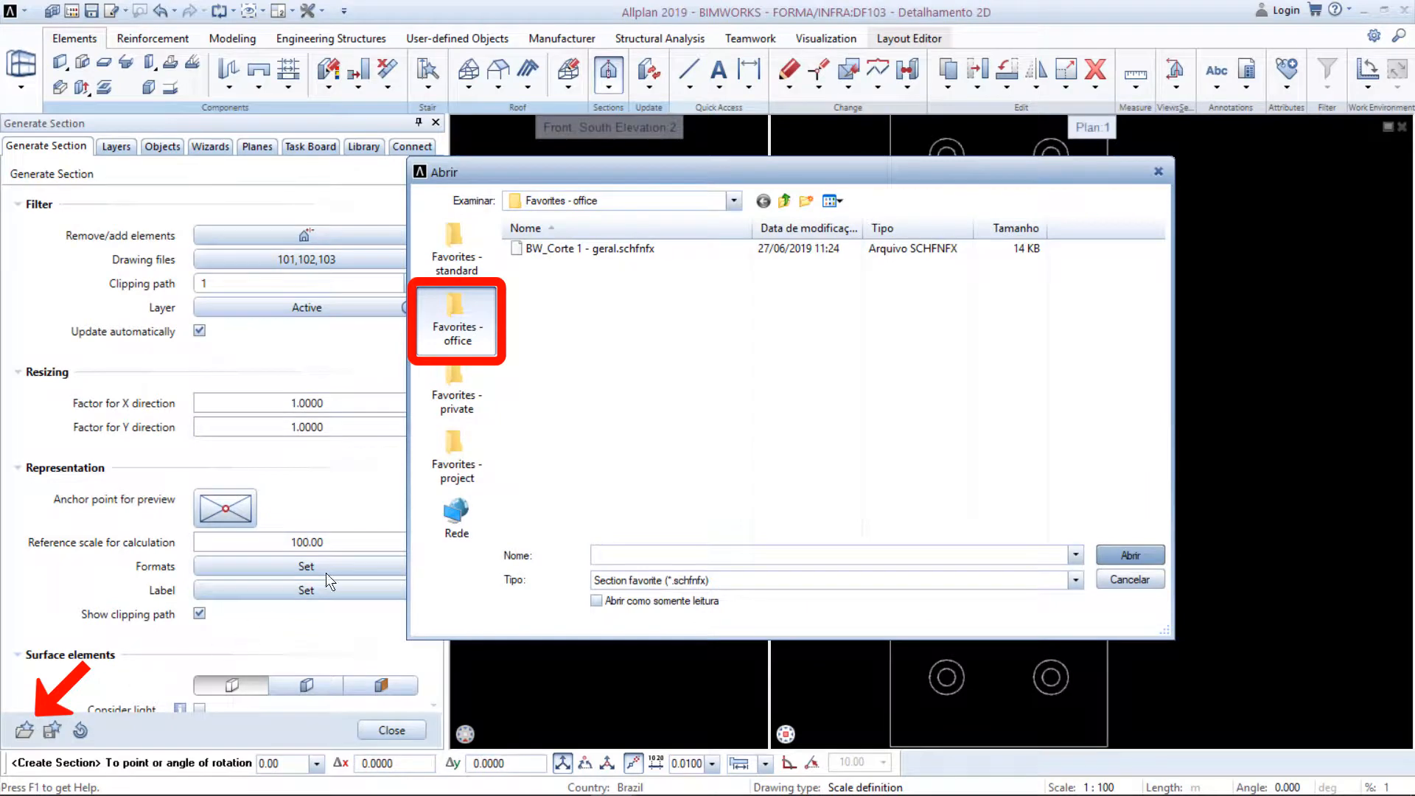
pyautogui.click(674, 250)
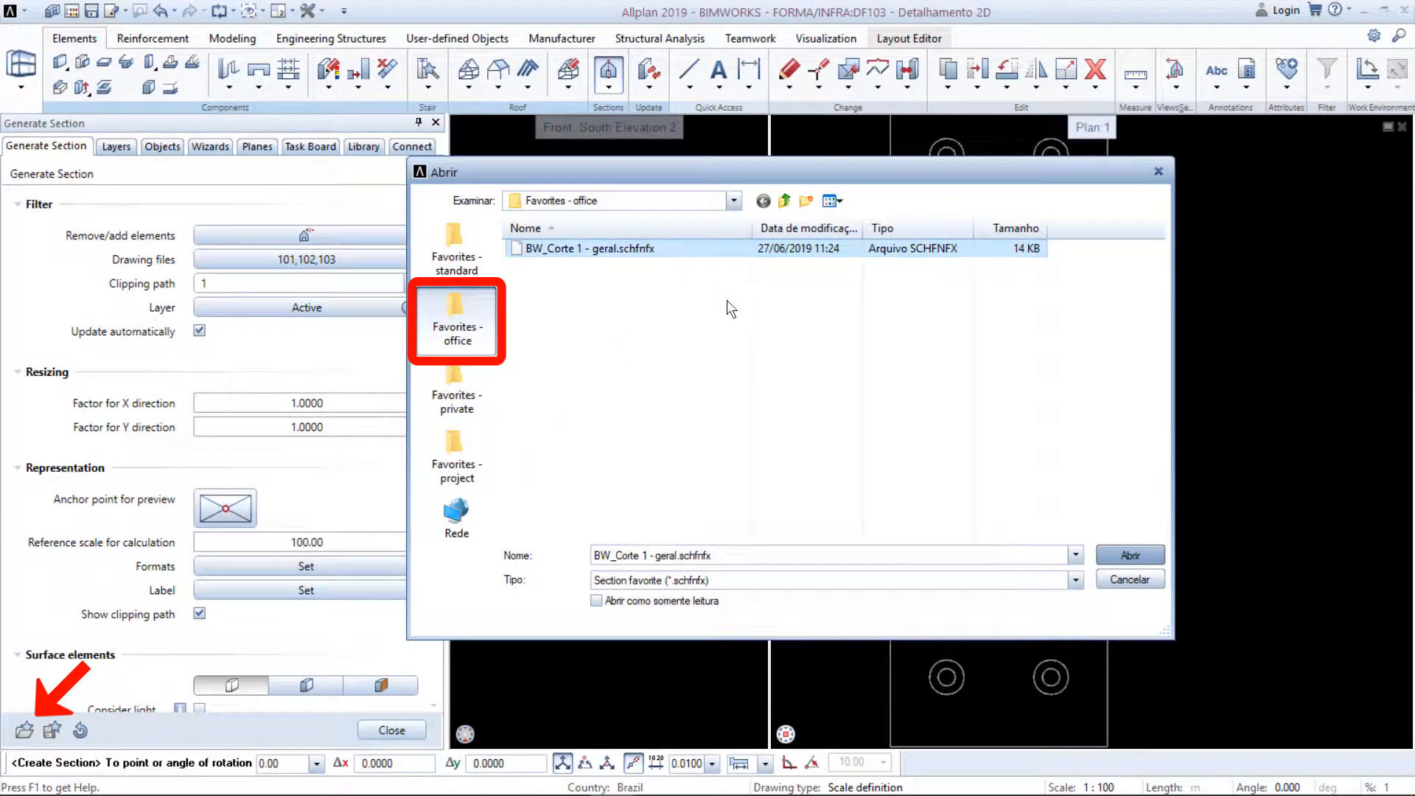
pyautogui.click(1101, 554)
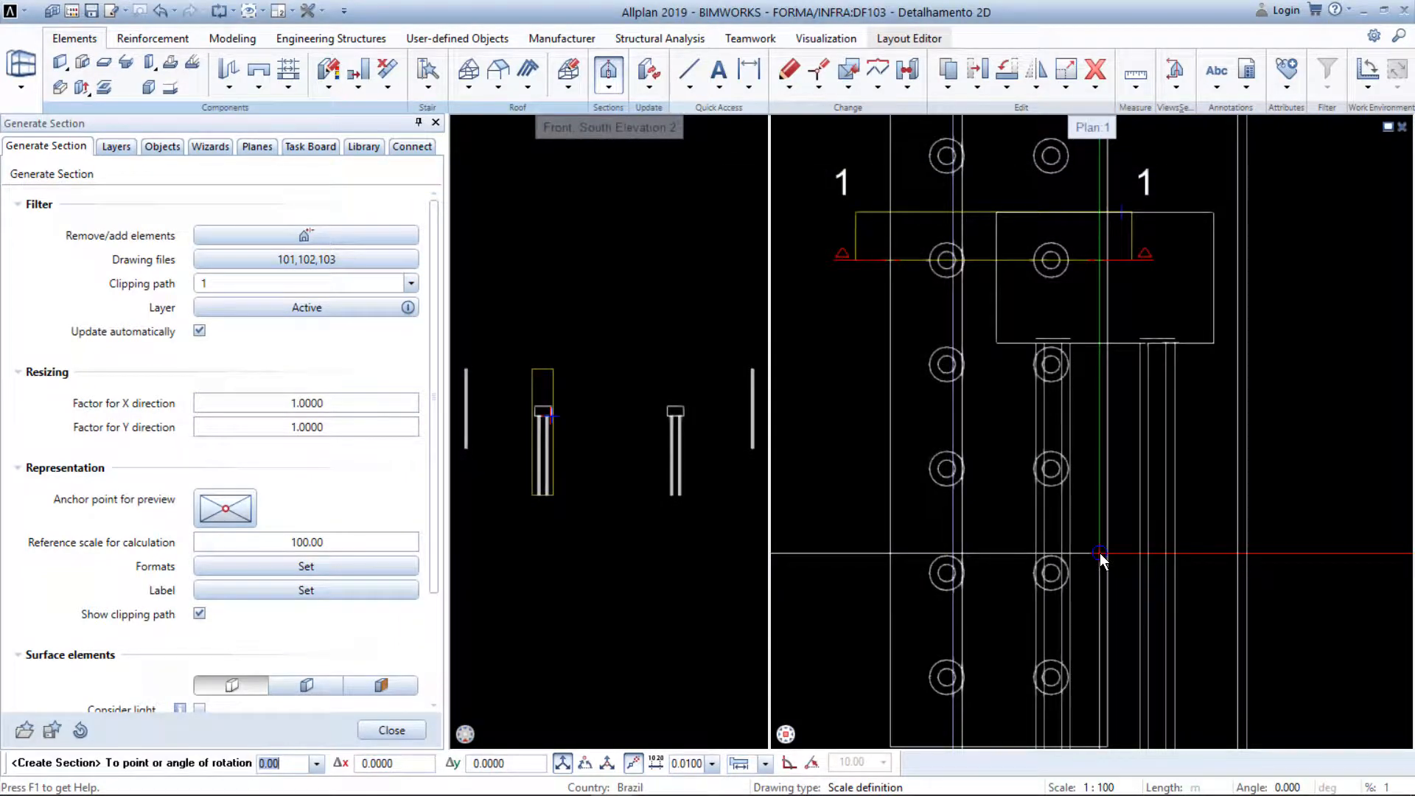
pyautogui.scroll(-5, 1100, 552)
pyautogui.scroll(-4, 1068, 547)
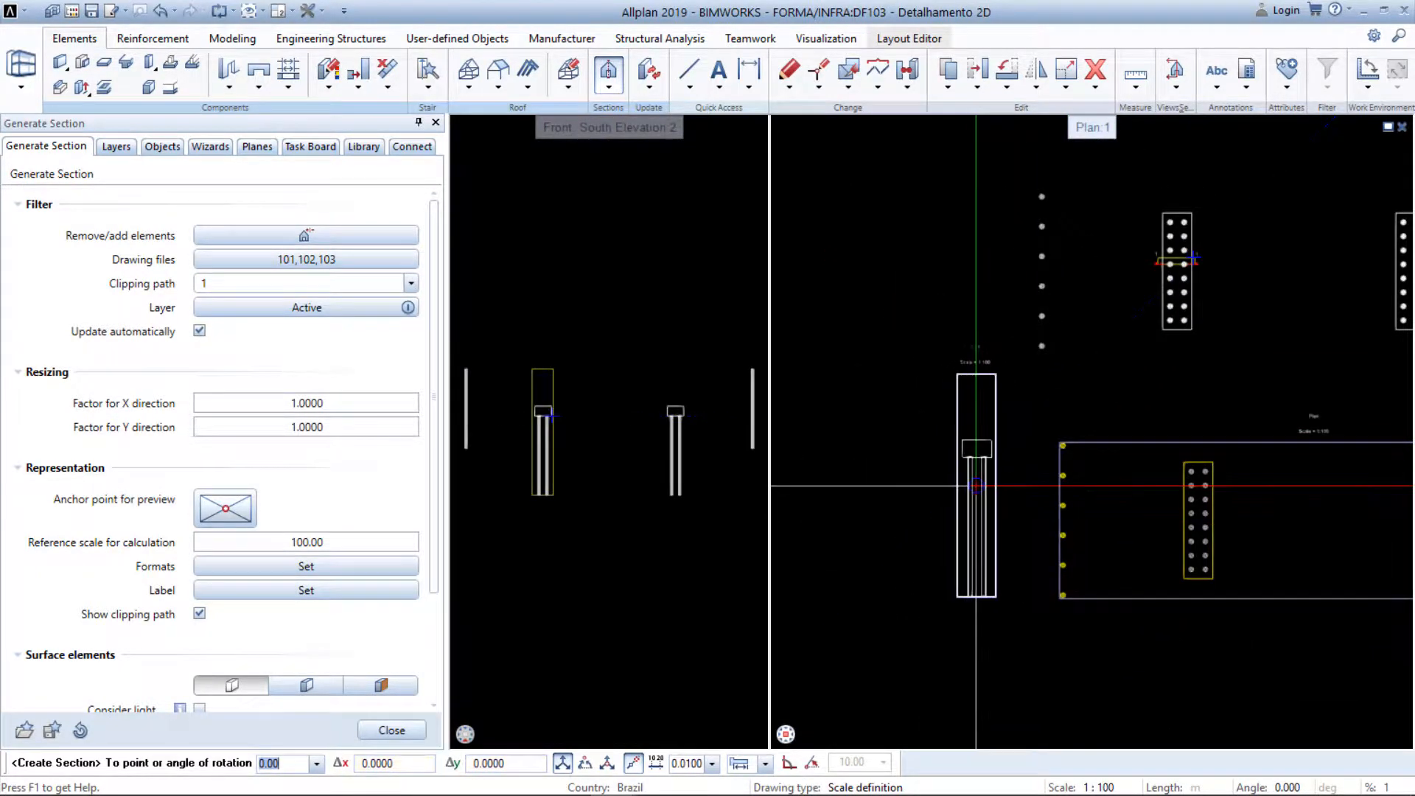
pyautogui.press('Return')
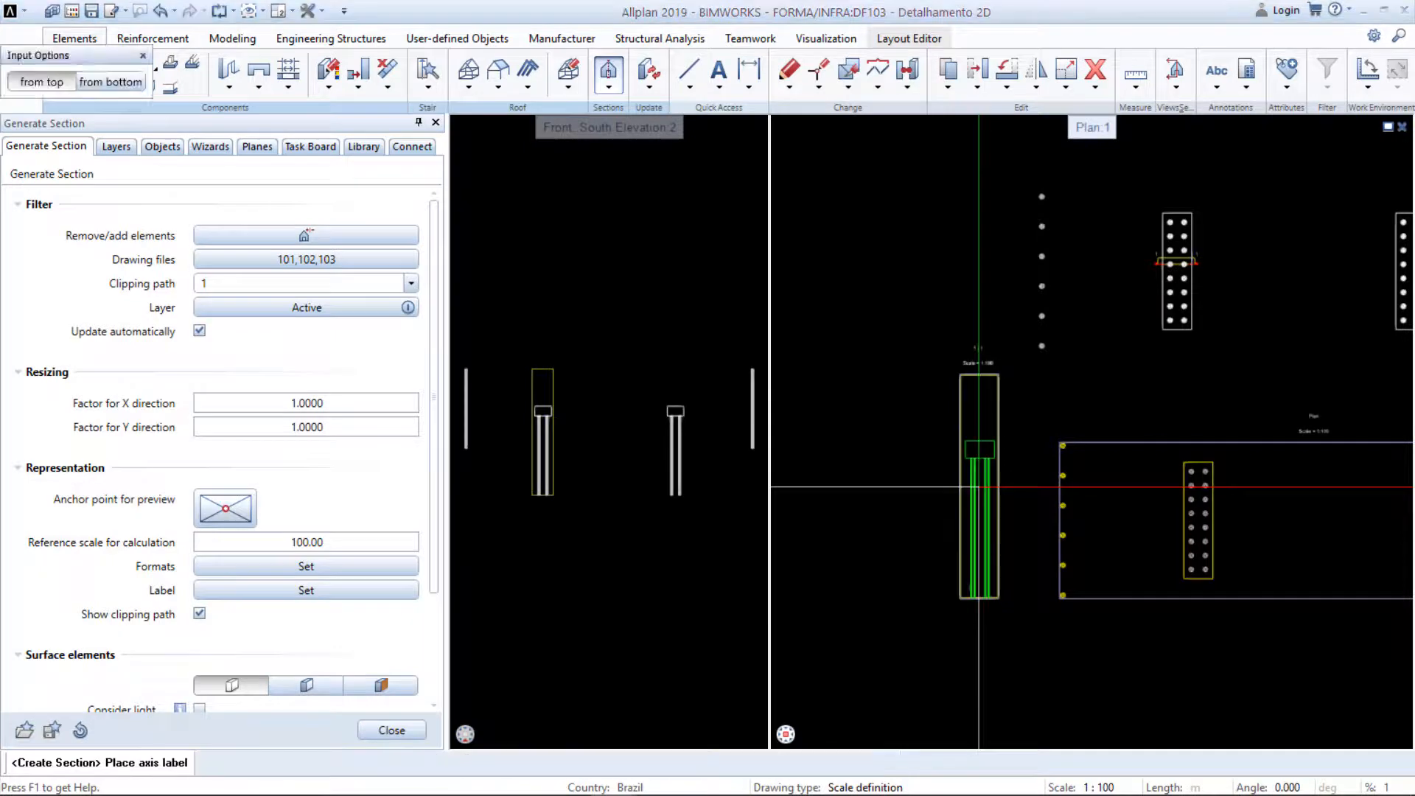
pyautogui.press('Escape')
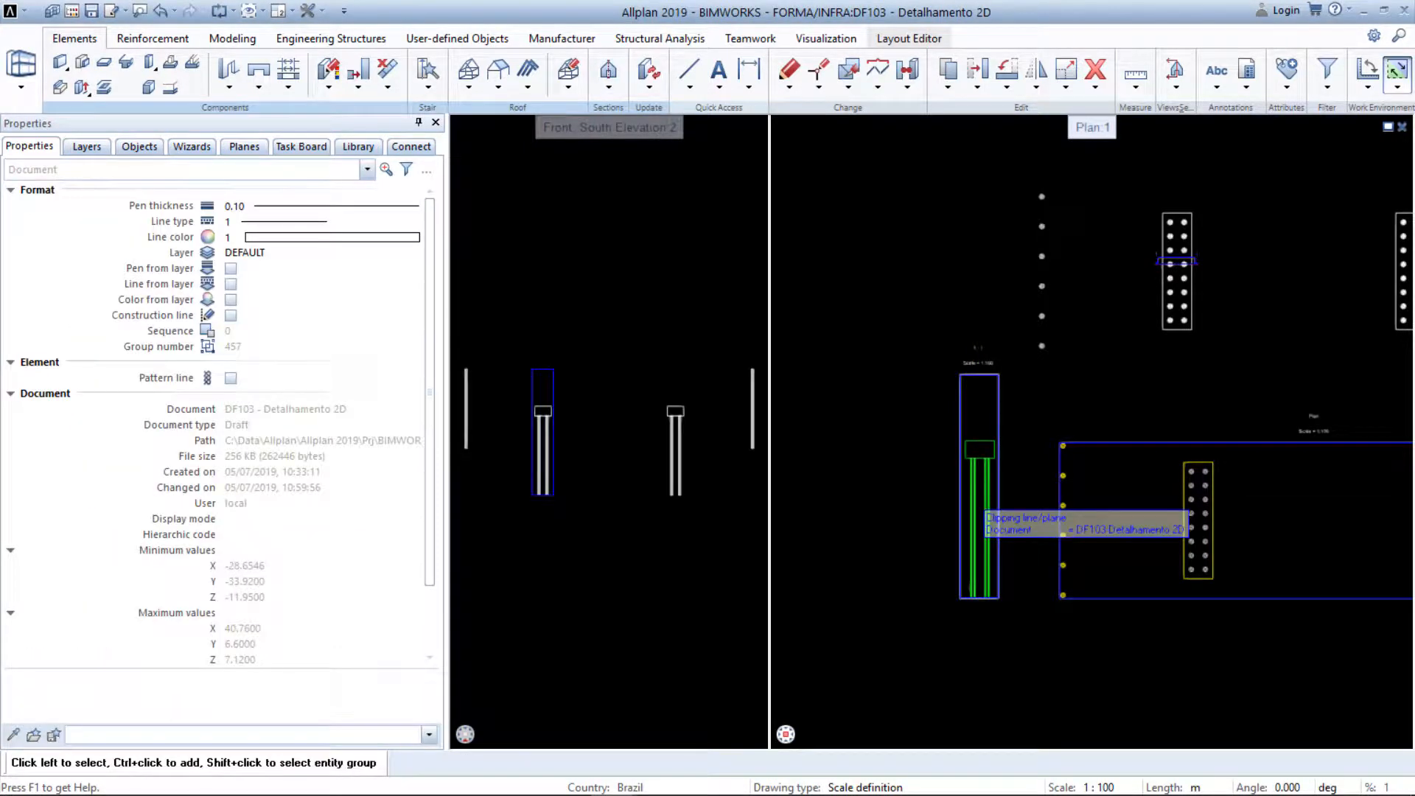
pyautogui.scroll(5, 982, 492)
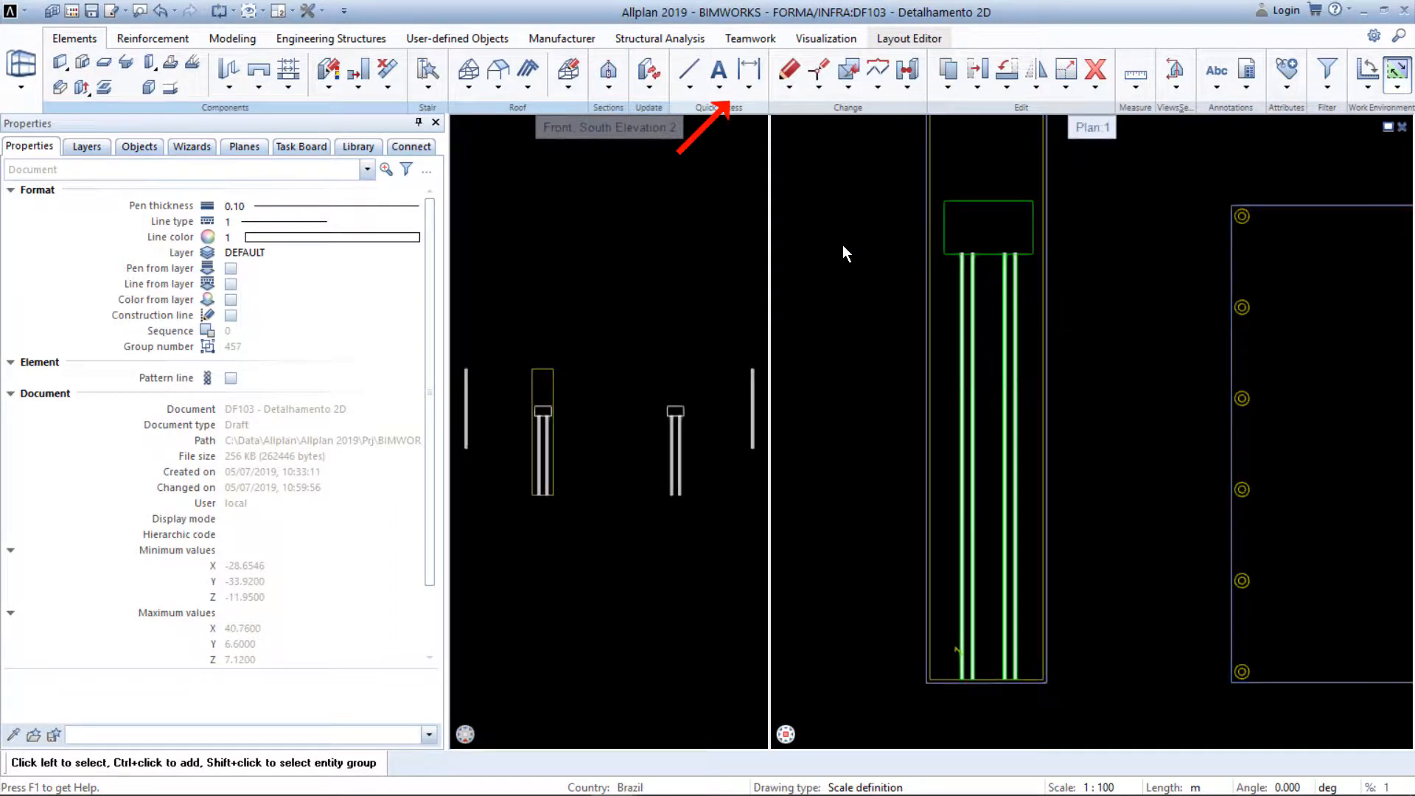
# Start a dimension line and load the office favorite "BW_Dimension 2 - m.dlfa"
pyautogui.click(754, 90)
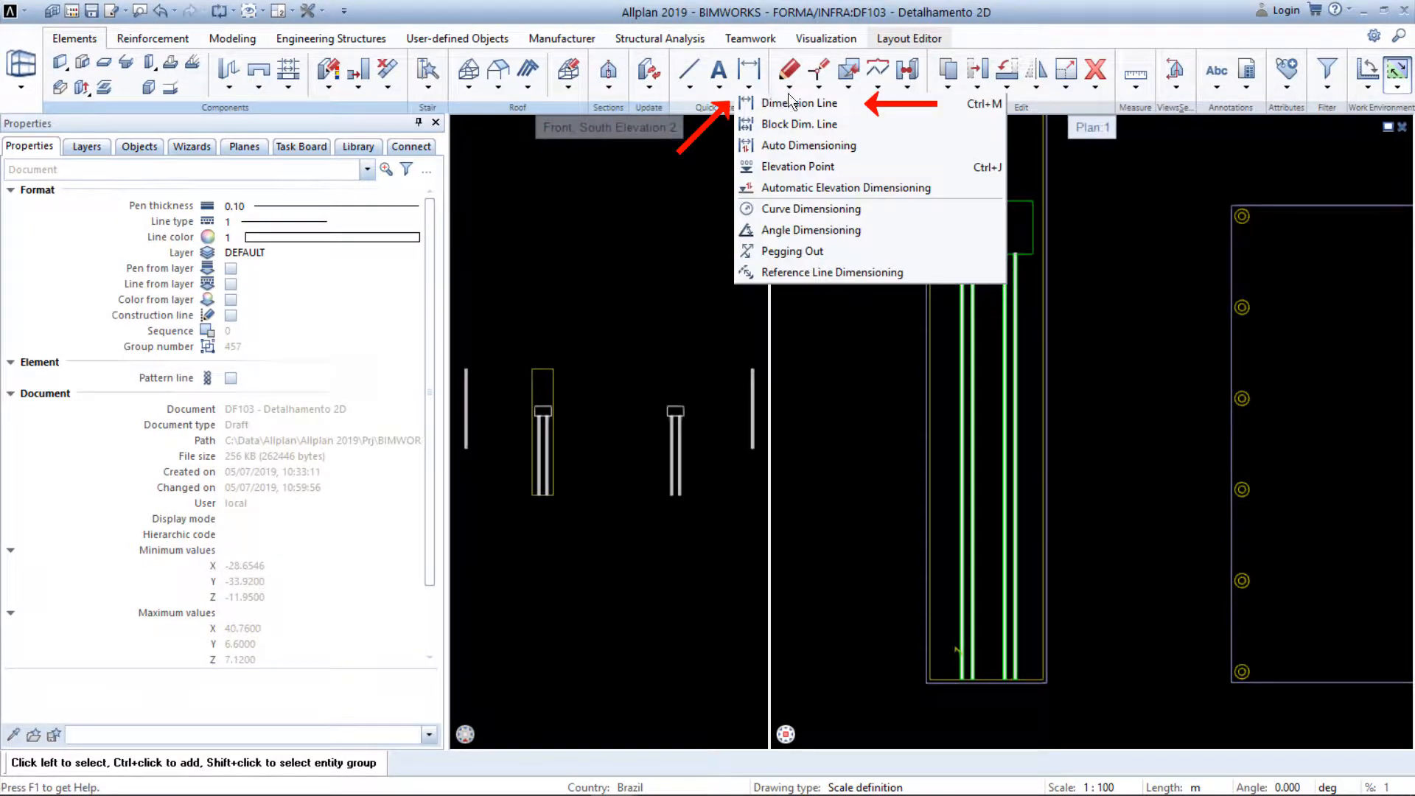
pyautogui.click(843, 105)
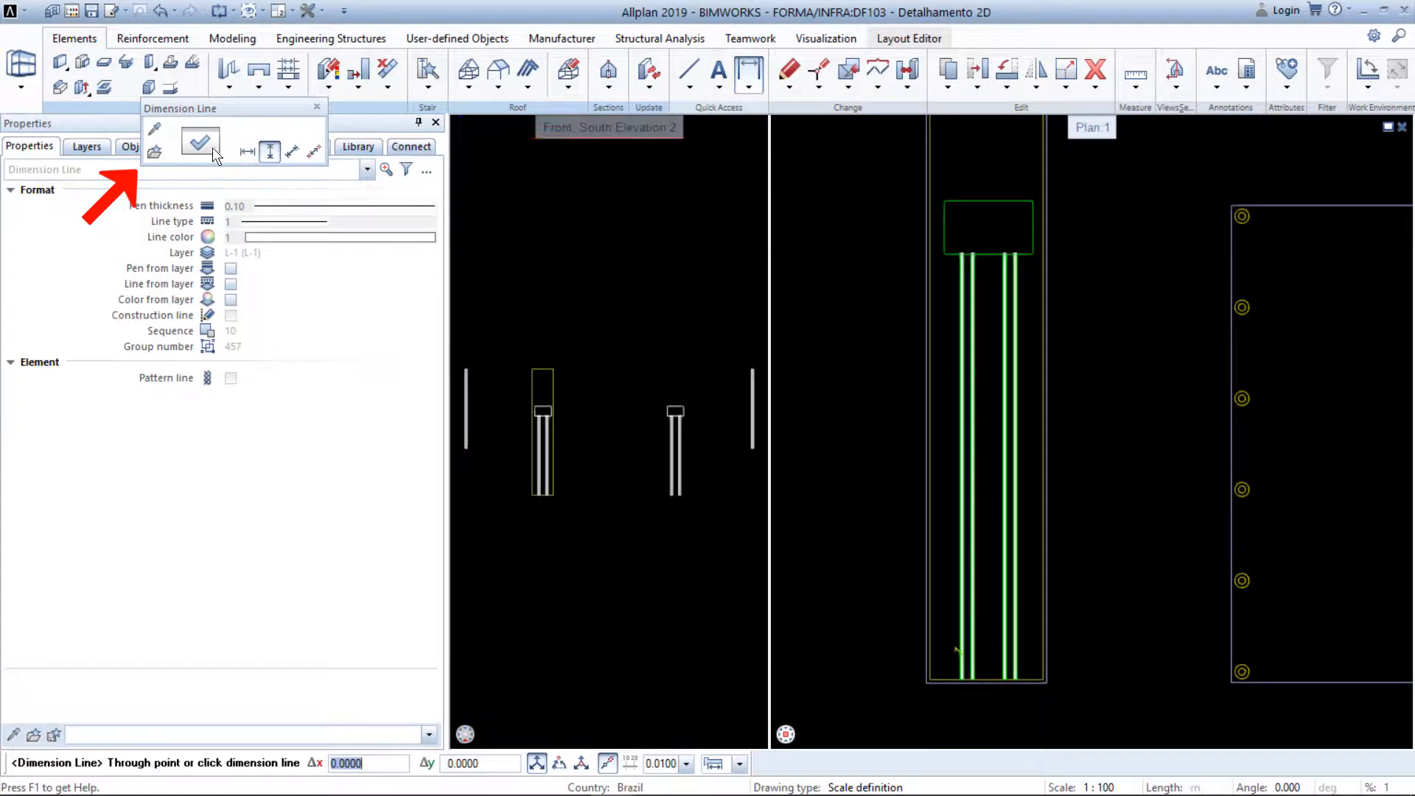
pyautogui.click(155, 153)
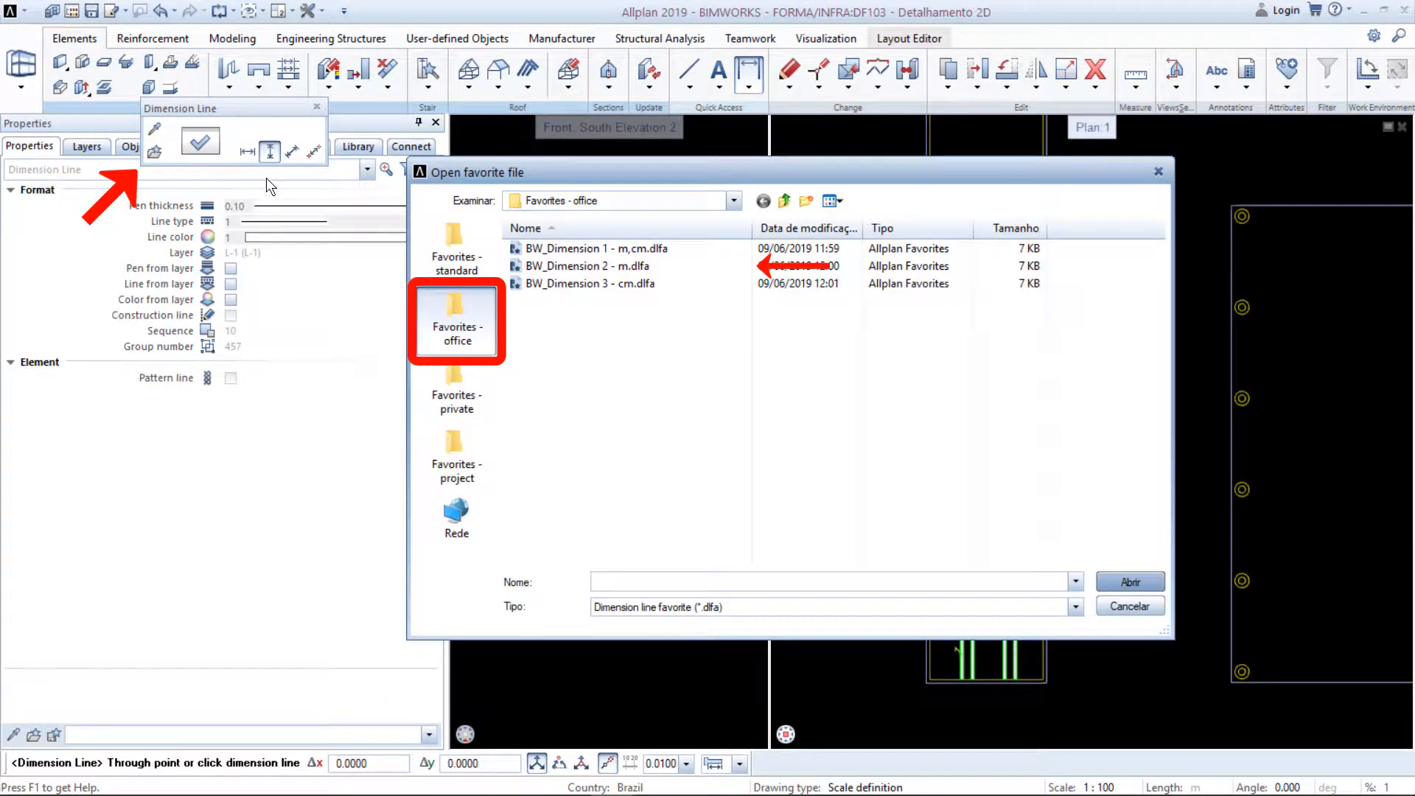
pyautogui.click(663, 268)
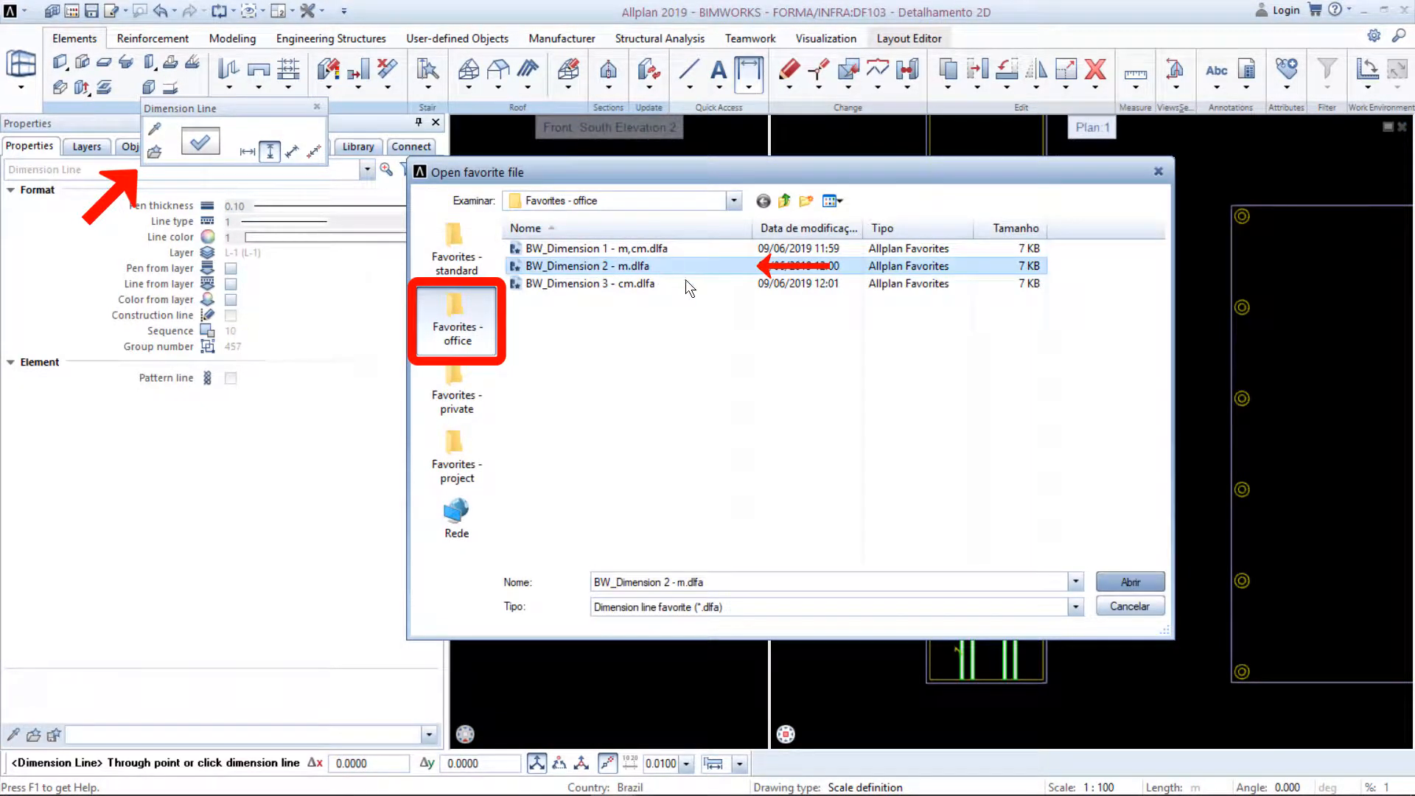
pyautogui.click(1104, 584)
# Dimension the block height and the pile length with one vertical dimension line on the left side of section 1
pyautogui.click(904, 208)
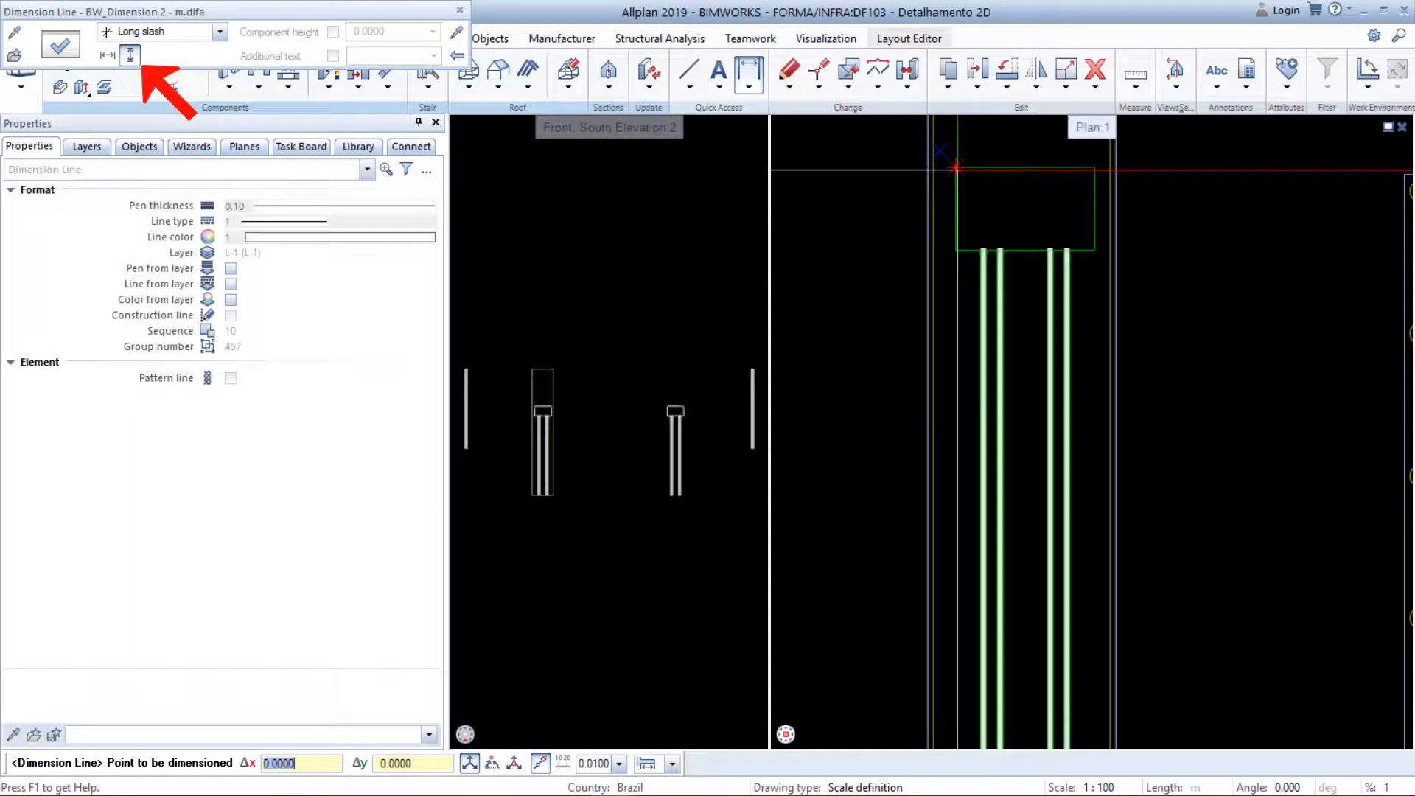
pyautogui.click(956, 168)
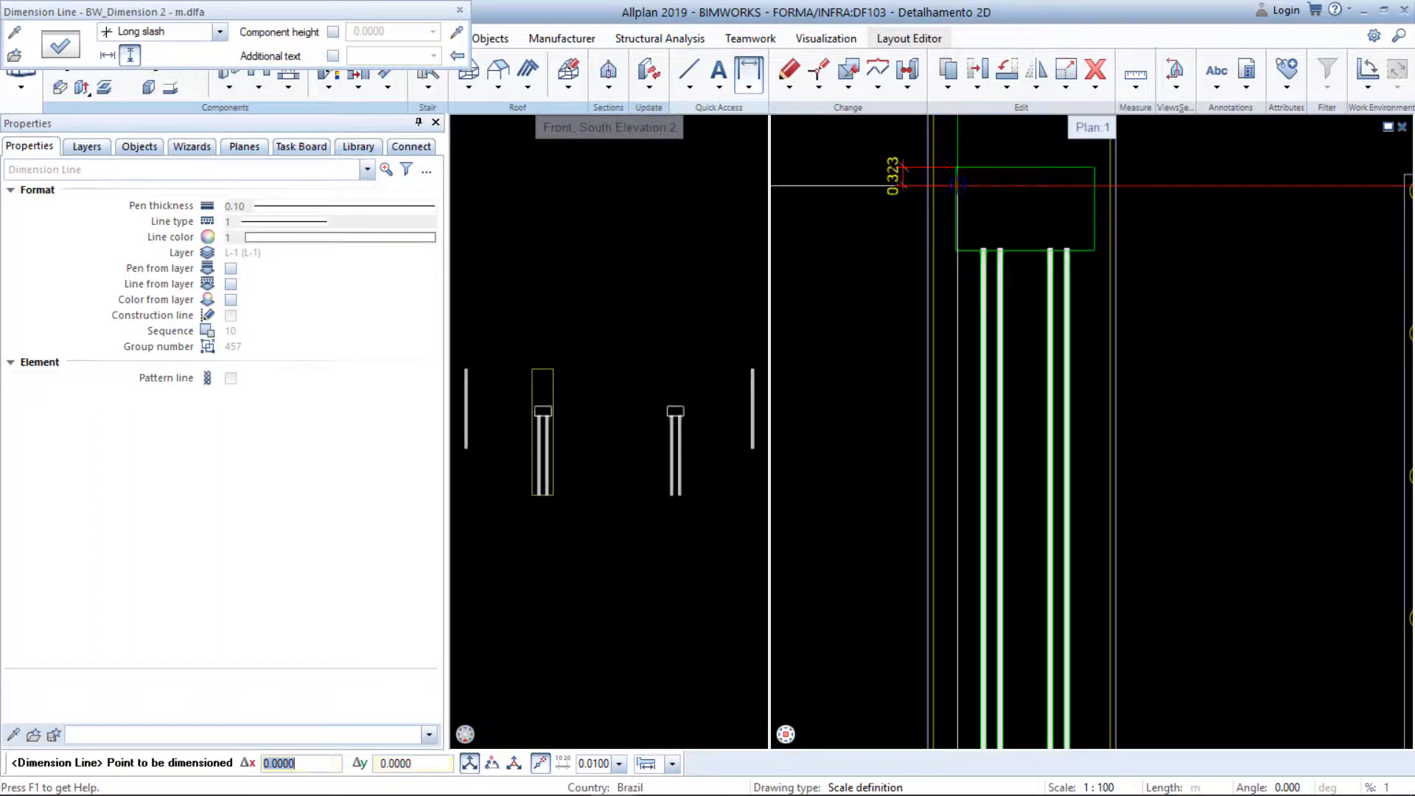
pyautogui.click(956, 249)
pyautogui.scroll(-1, 944, 227)
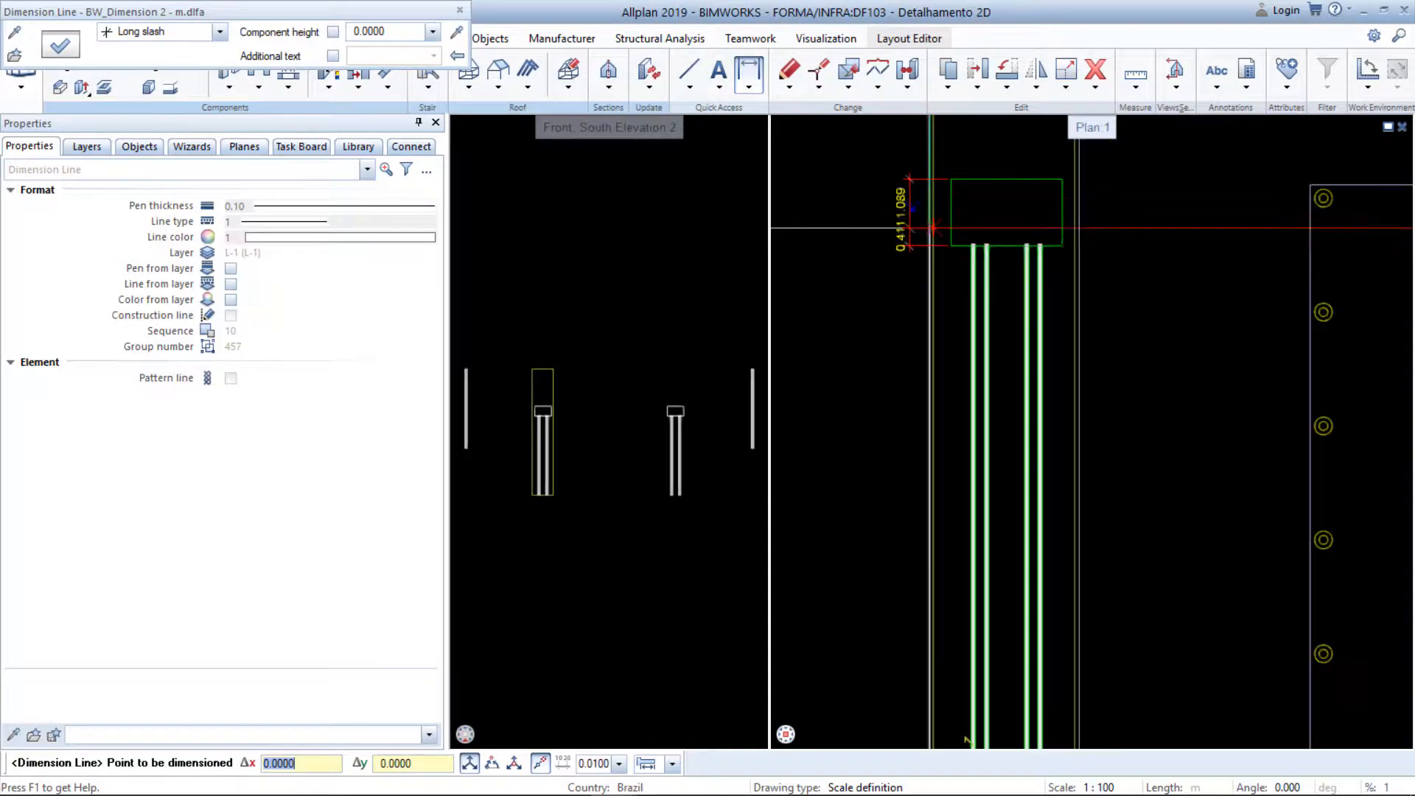
pyautogui.moveTo(951, 707); pyautogui.dragTo(945, 490, button='middle')
pyautogui.scroll(3, 959, 524)
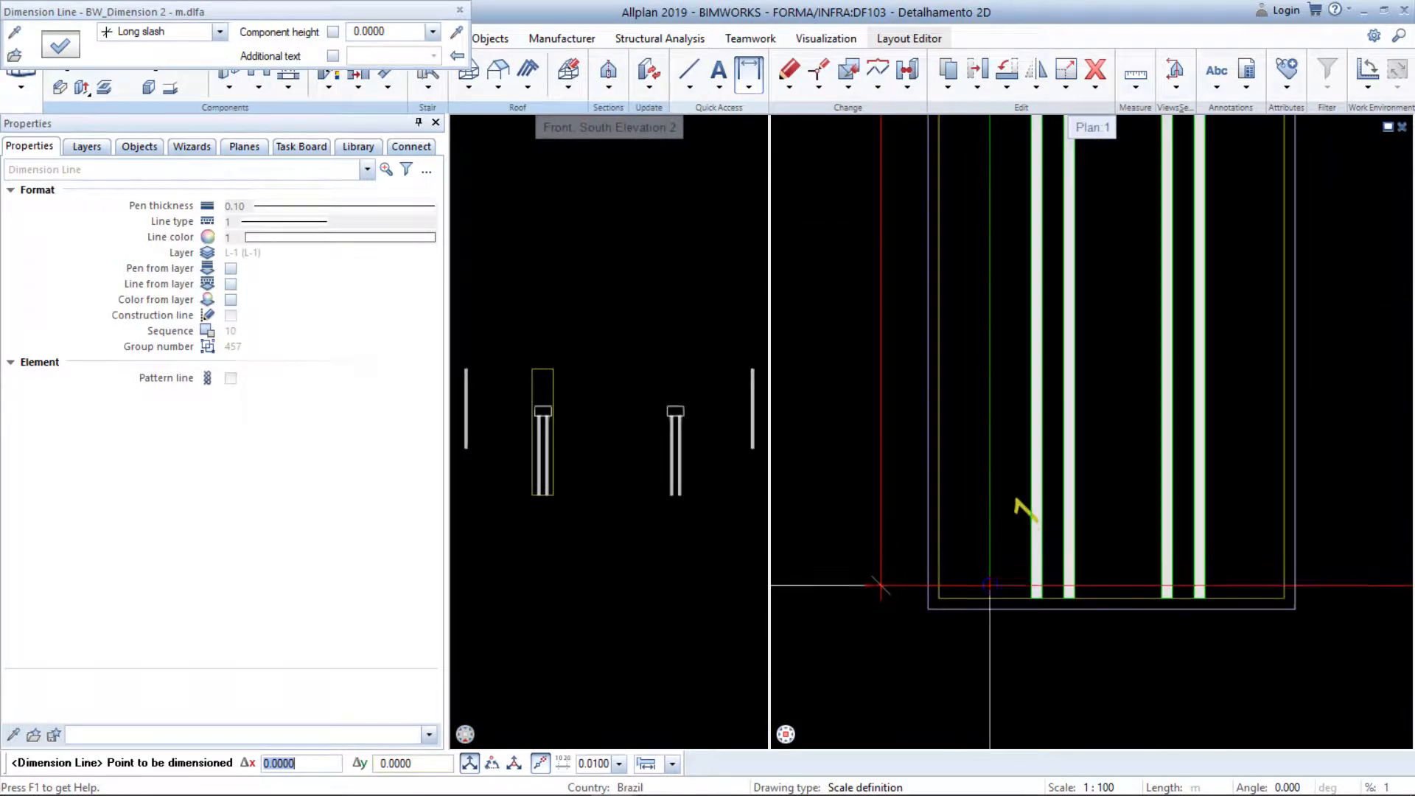
pyautogui.click(1029, 605)
pyautogui.scroll(-2, 975, 680)
pyautogui.press('Escape')
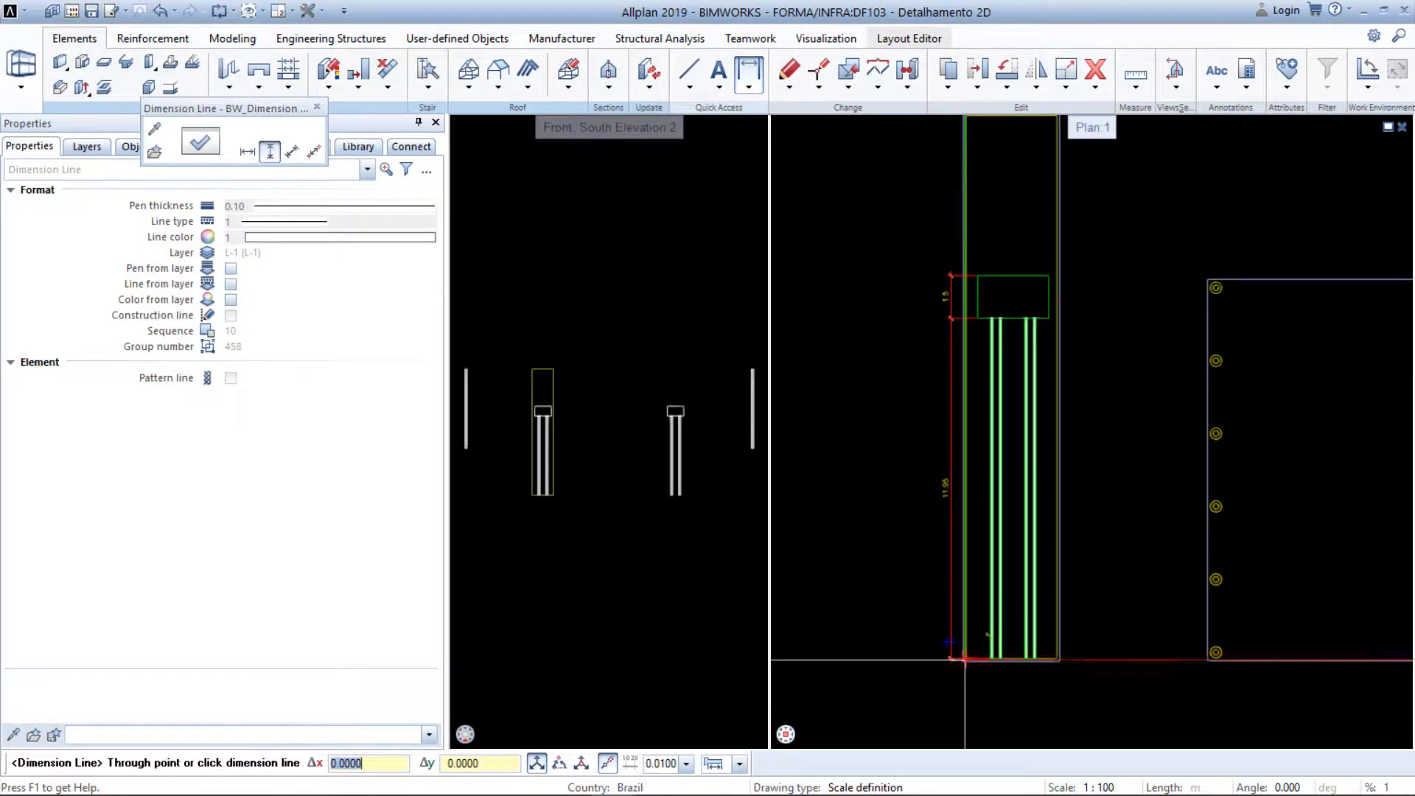
pyautogui.press('Escape')
pyautogui.scroll(3, 981, 303)
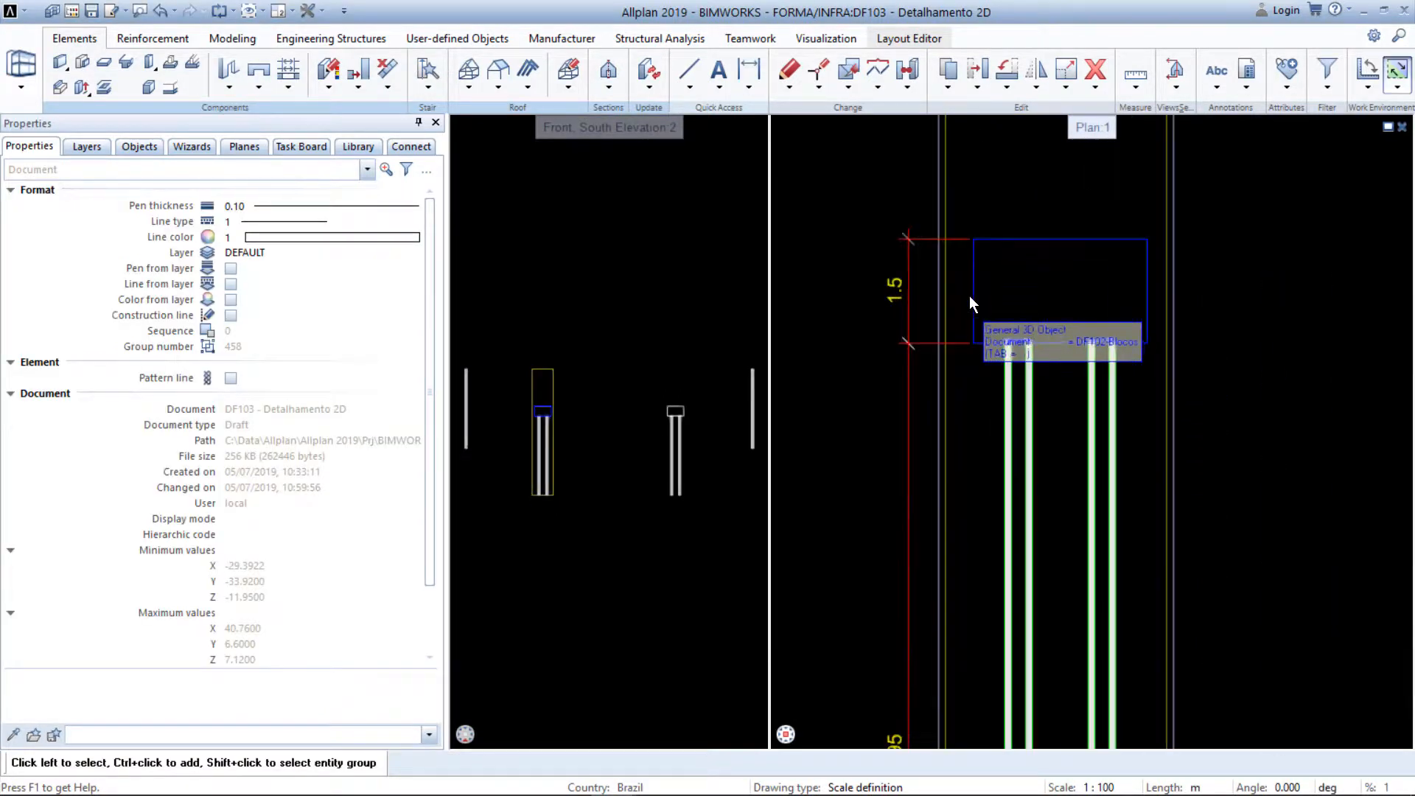
# Add a second vertical dimension line outside the first, measuring section 1 overall from block top to pile tips
pyautogui.click(905, 281)
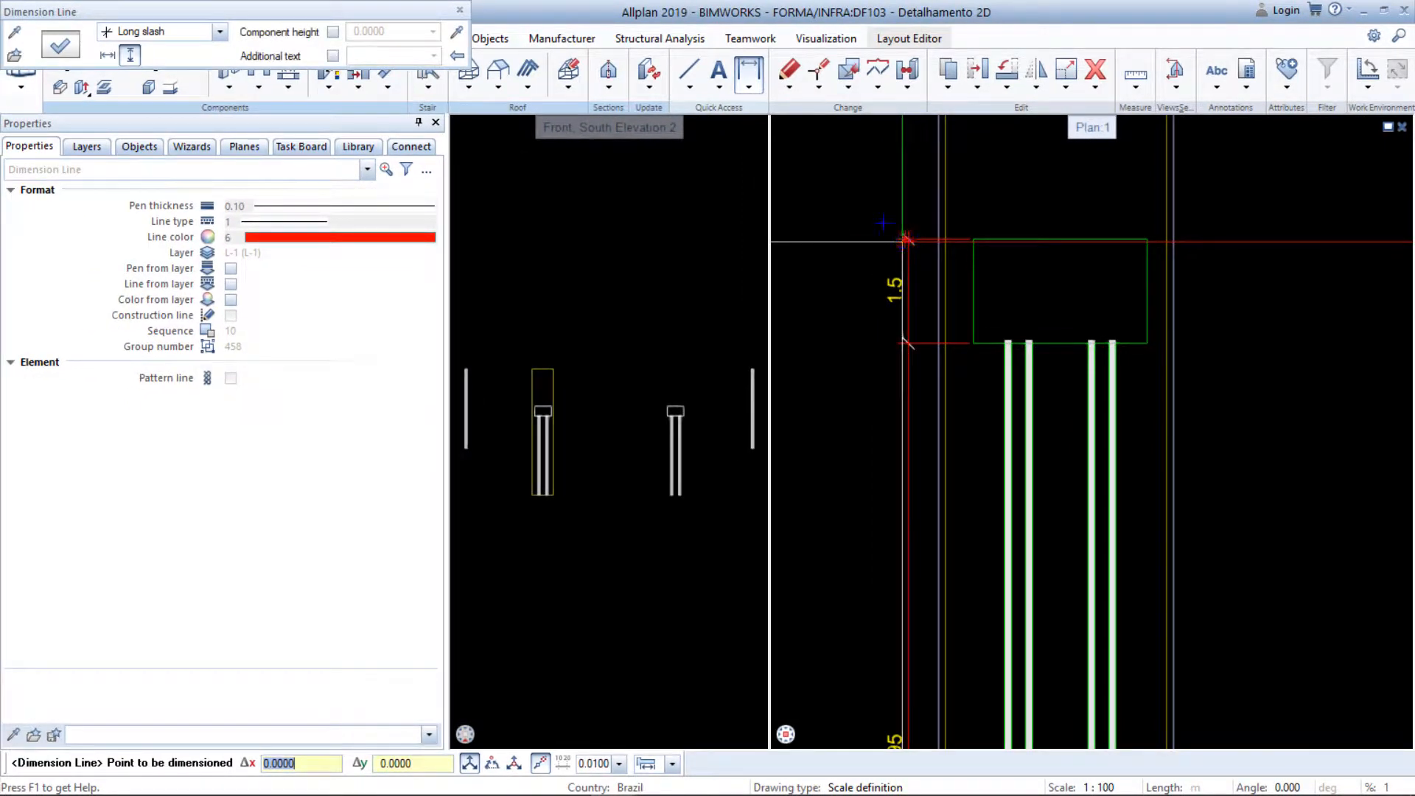
pyautogui.scroll(-4, 890, 327)
pyautogui.scroll(4, 882, 646)
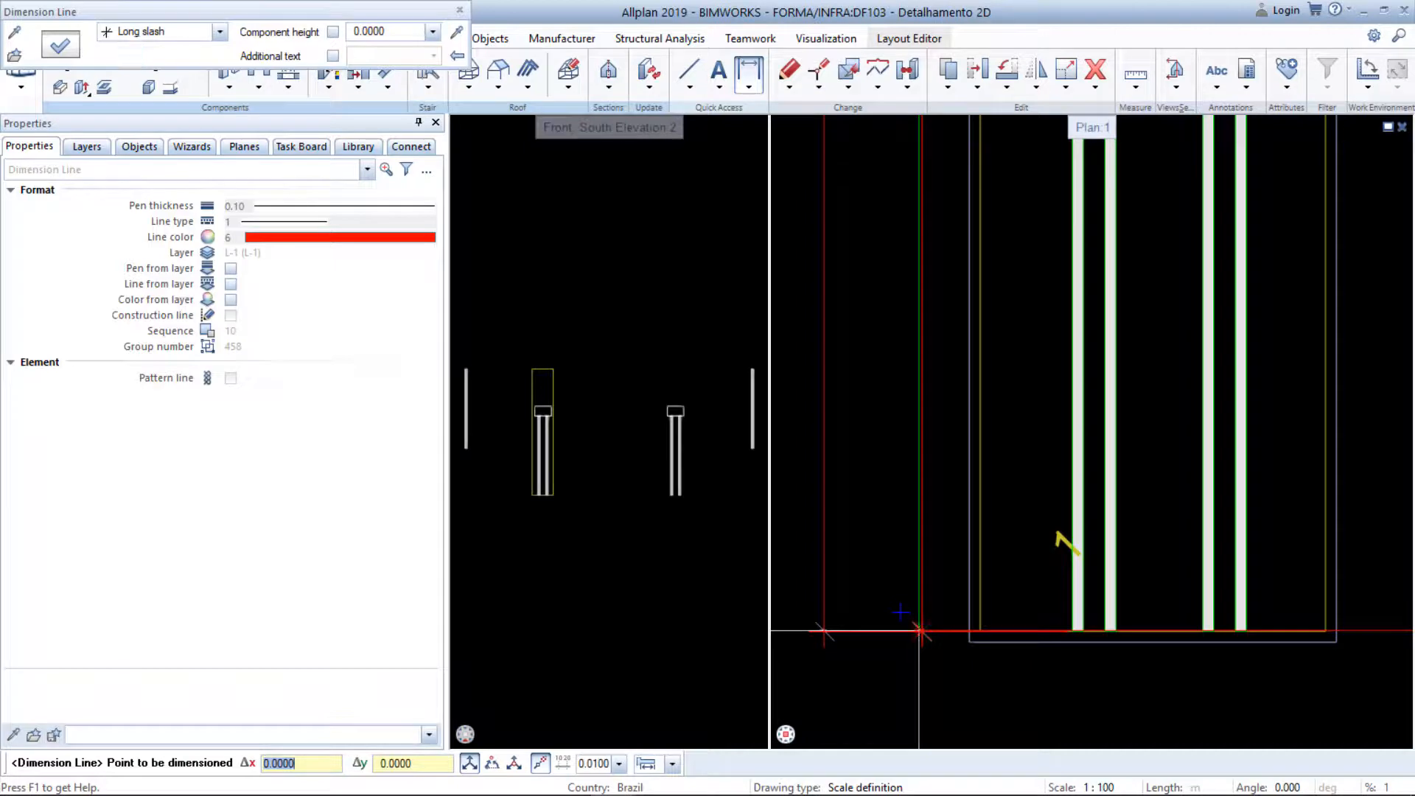
pyautogui.scroll(-4, 958, 604)
pyautogui.press('Escape')
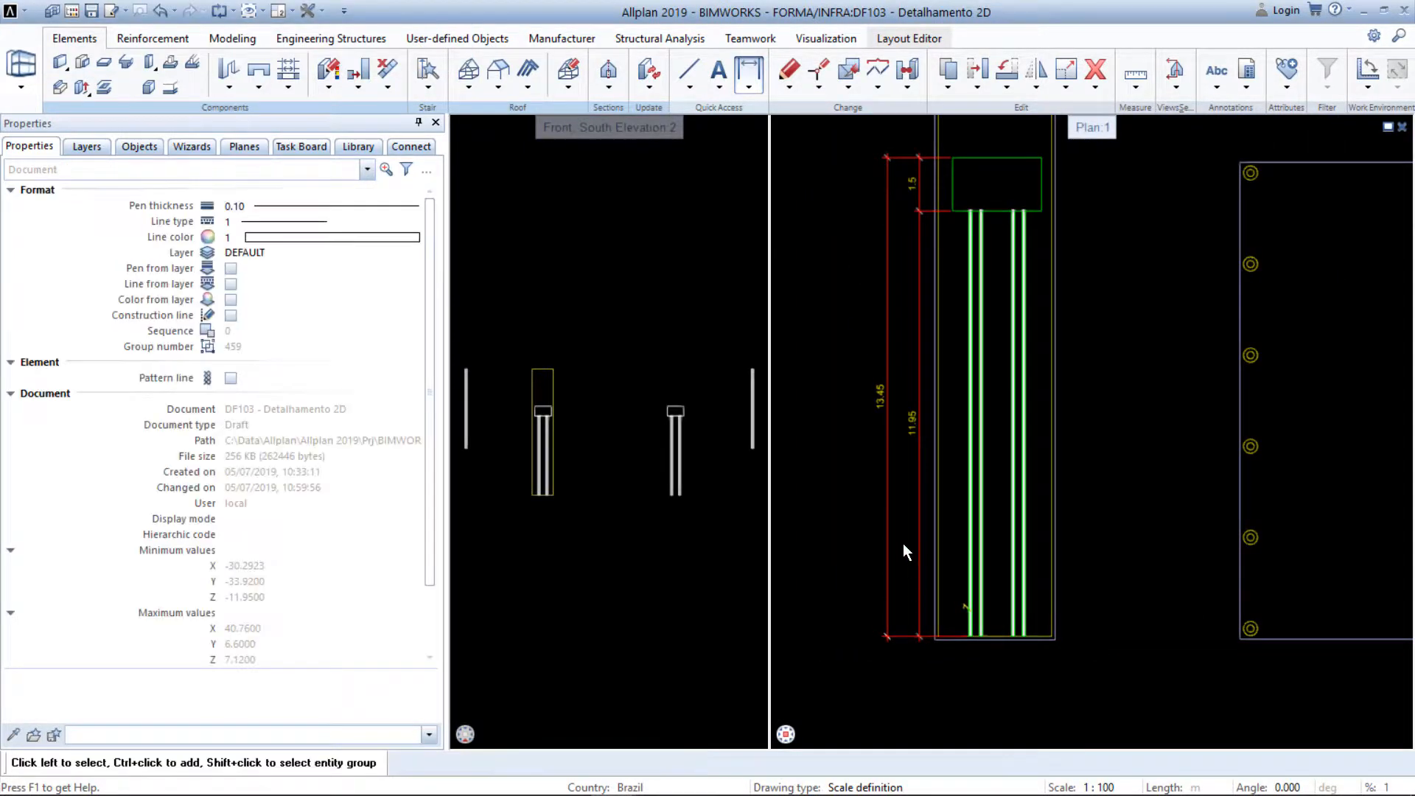
pyautogui.rightClick(914, 193)
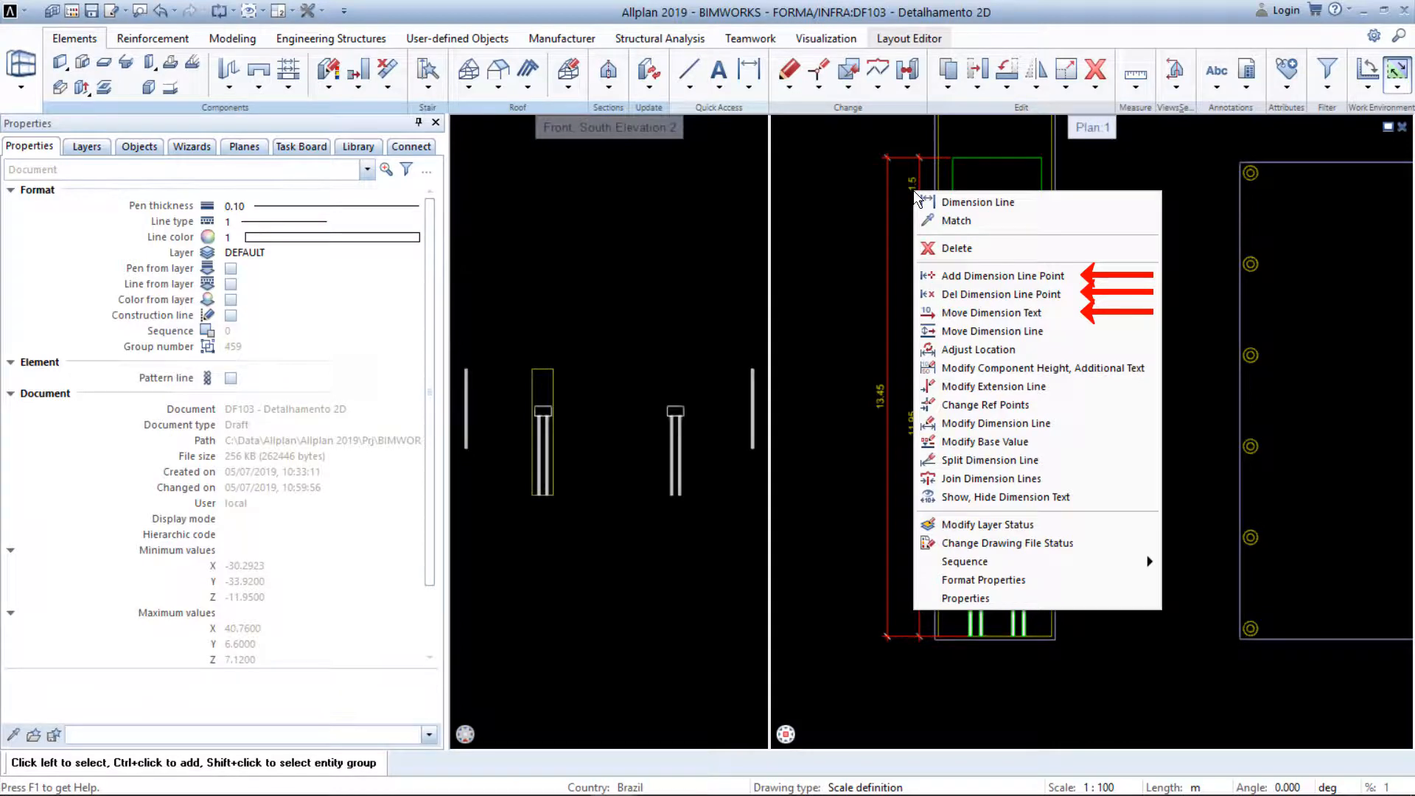
pyautogui.press('Escape')
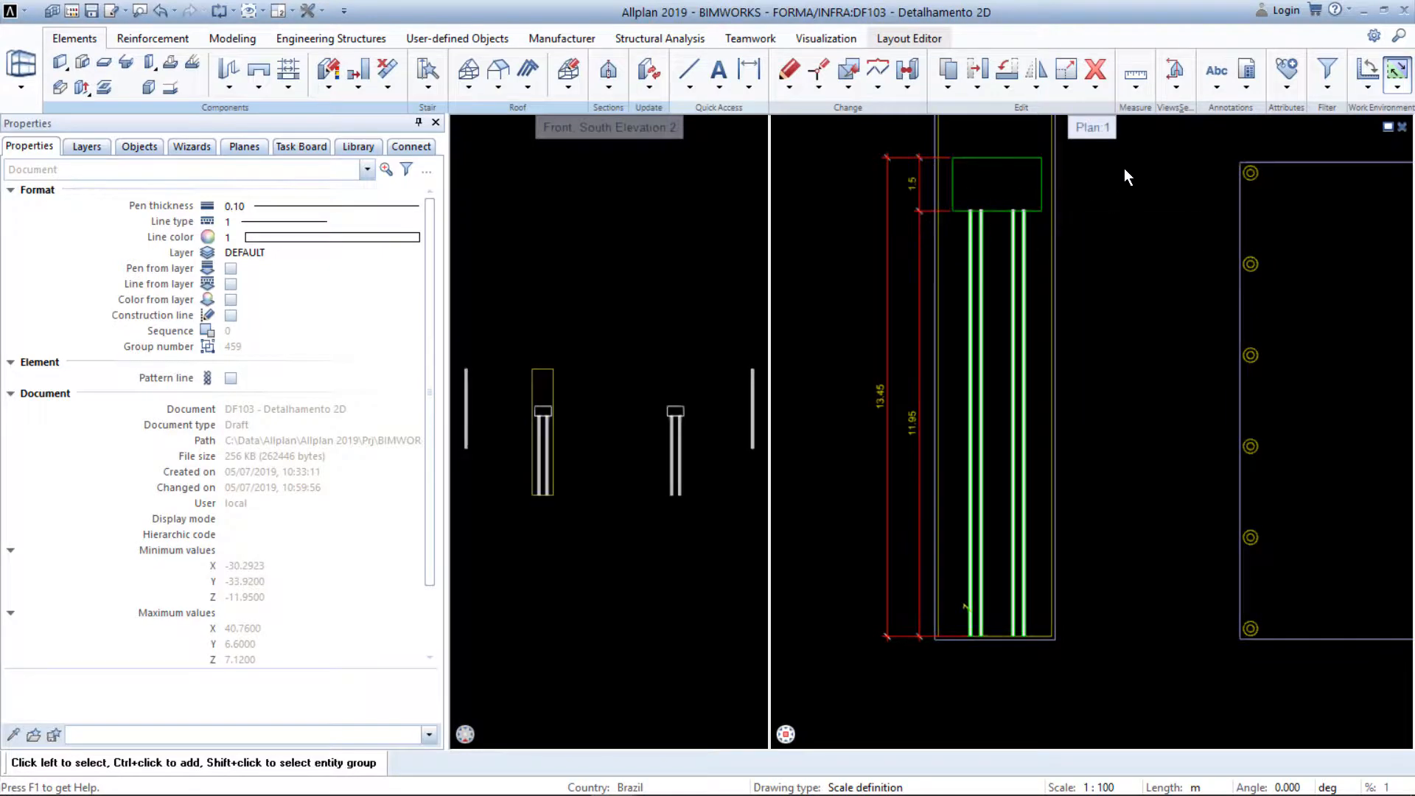
# Insert the associative office legend "Locação das estacas" from the BIMWORKS subfolder at the lower-left corner of the TABELA frame
pyautogui.click(1247, 88)
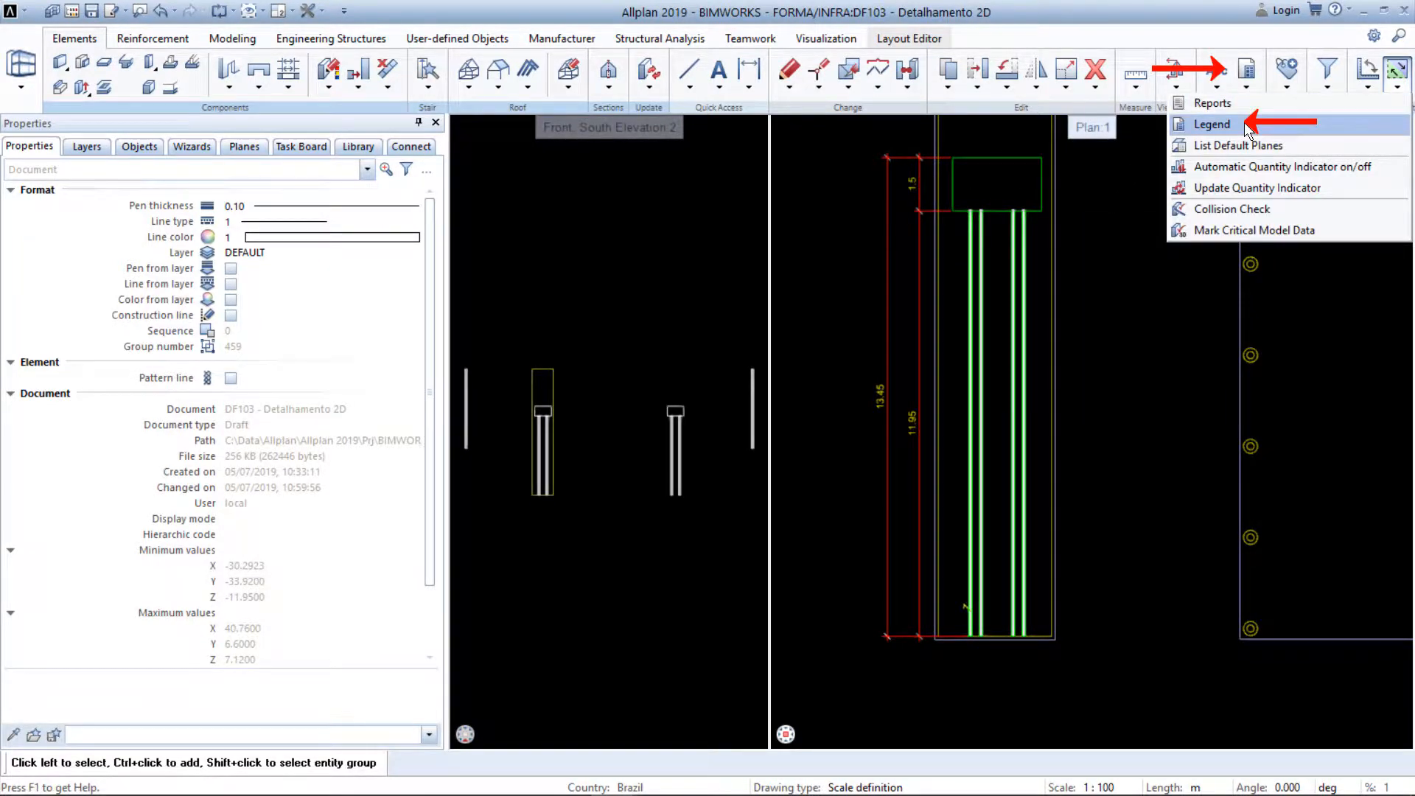
pyautogui.click(1245, 122)
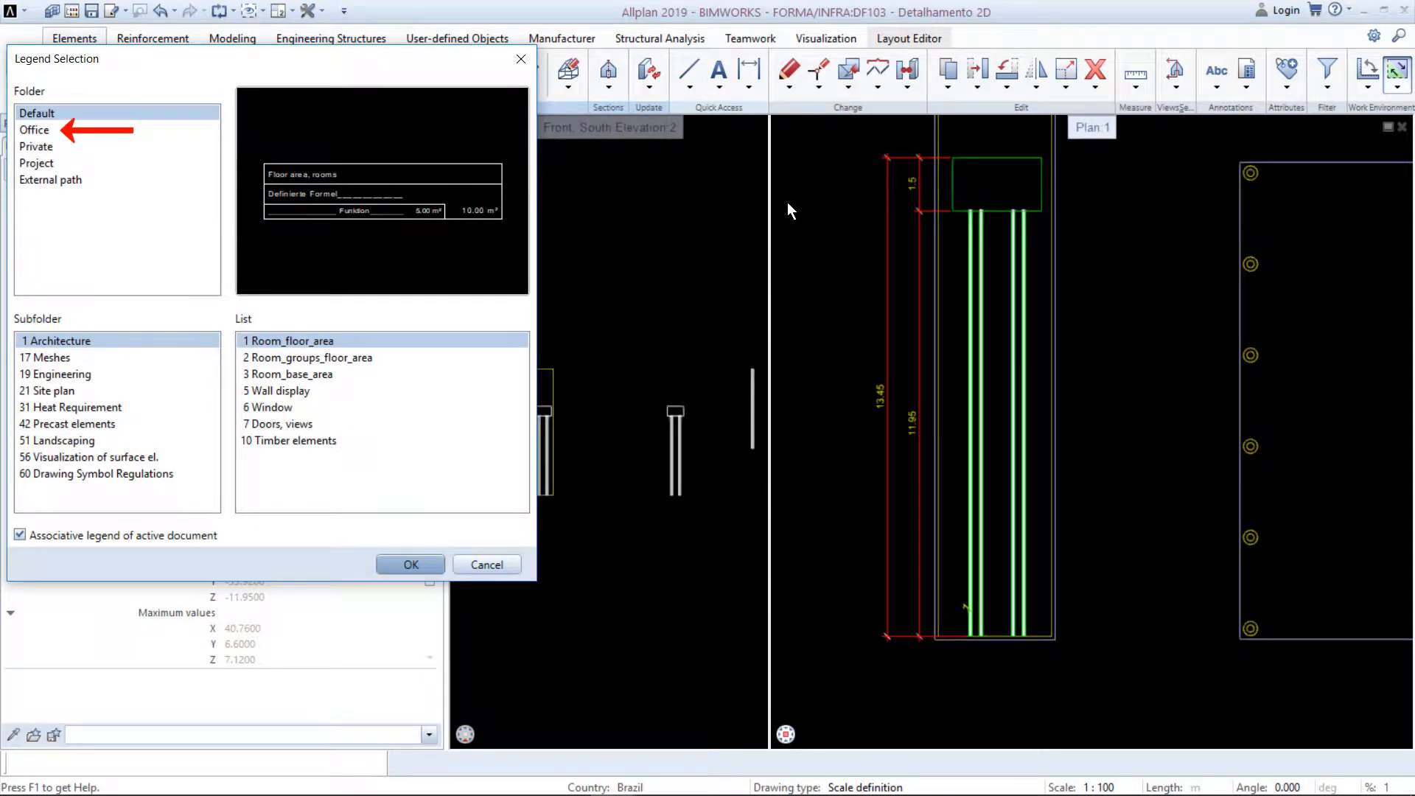
pyautogui.click(53, 131)
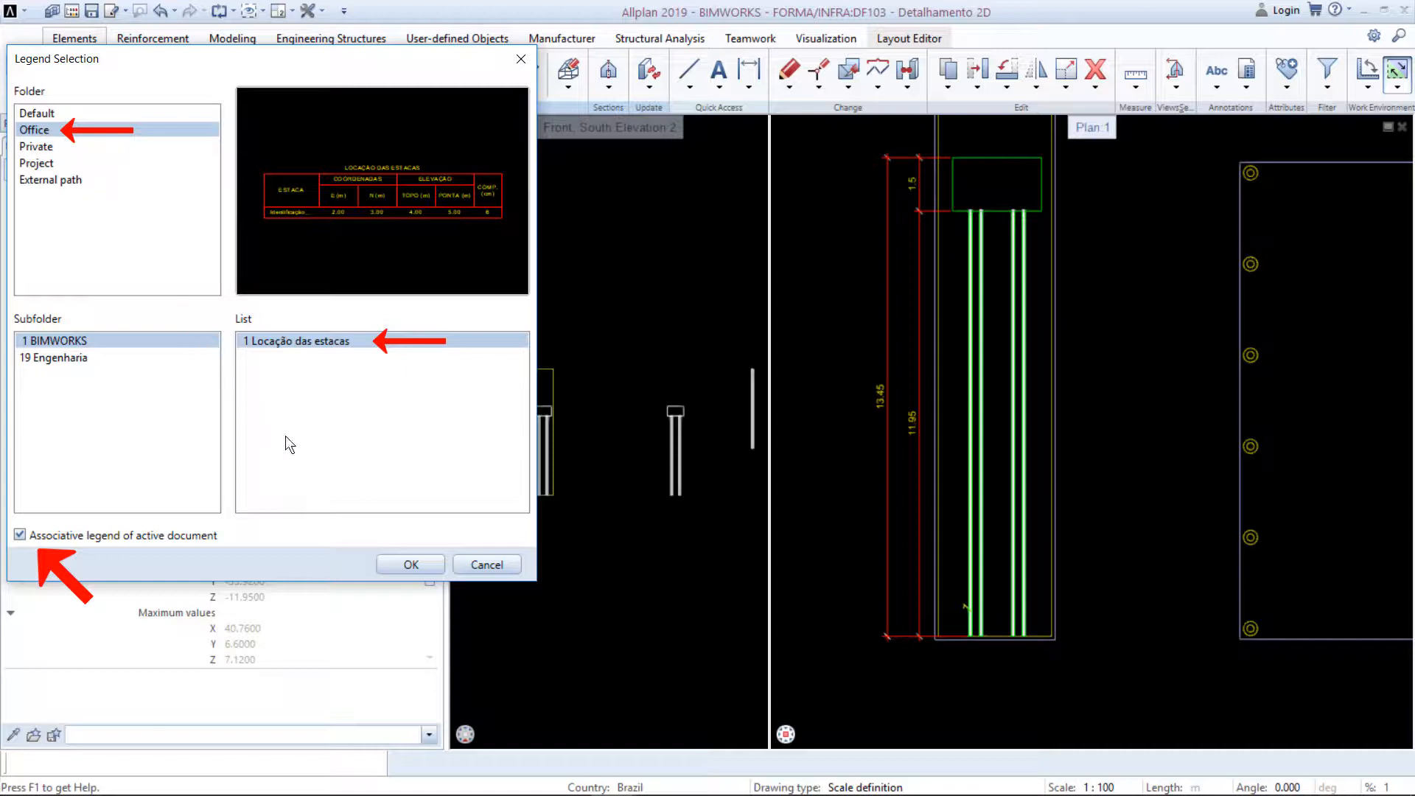
pyautogui.click(387, 568)
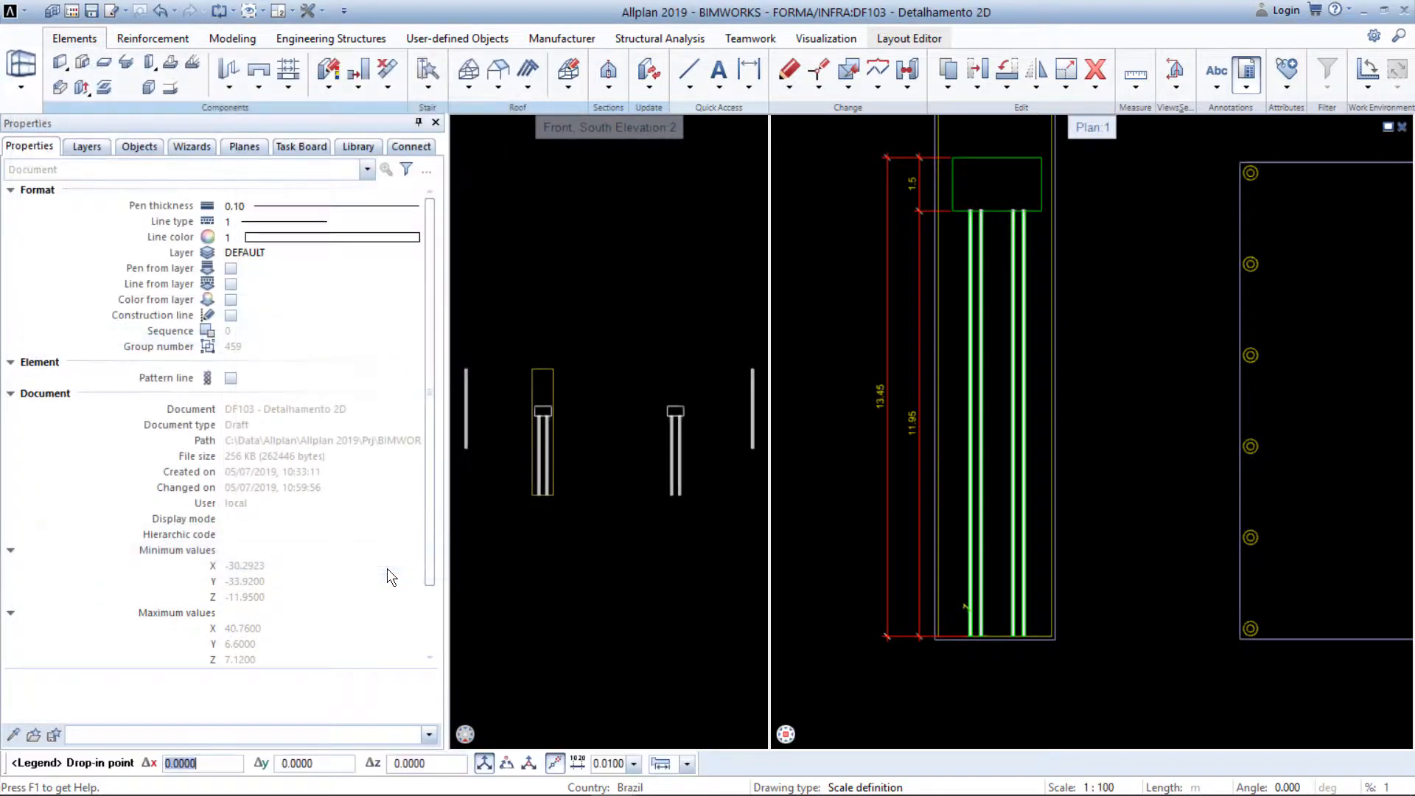
pyautogui.scroll(-6, 1077, 626)
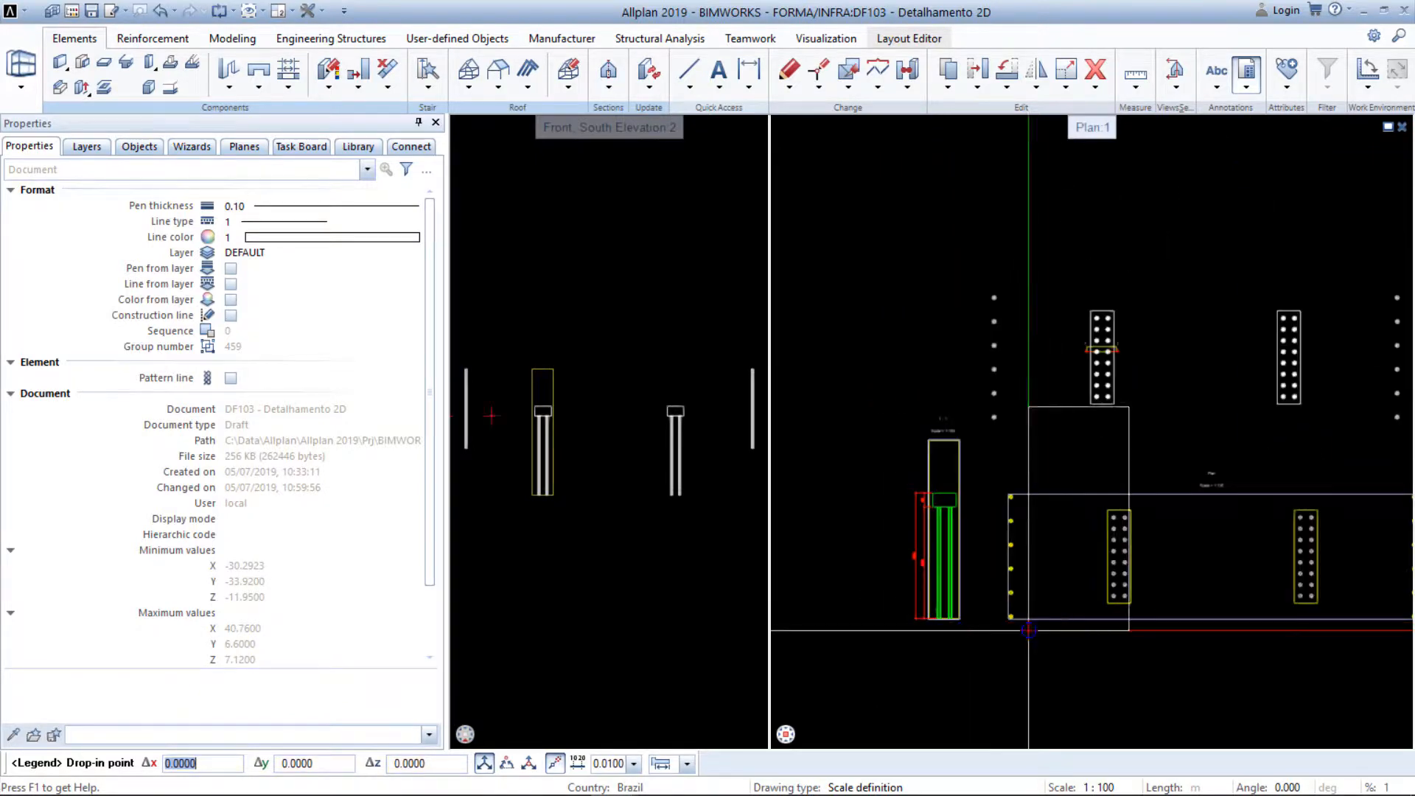
pyautogui.moveTo(1077, 626); pyautogui.dragTo(823, 602, button='middle')
pyautogui.scroll(3, 1093, 651)
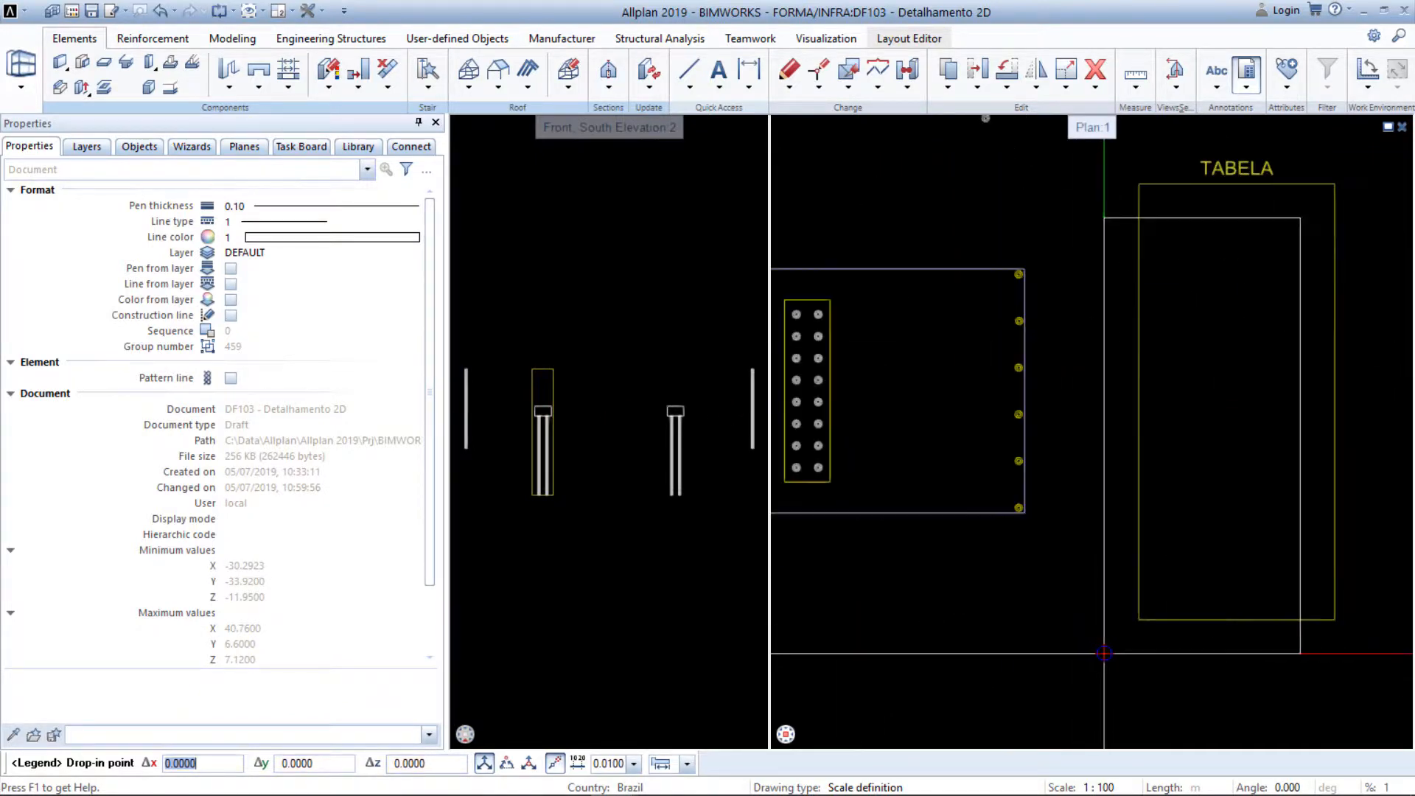
pyautogui.click(1141, 620)
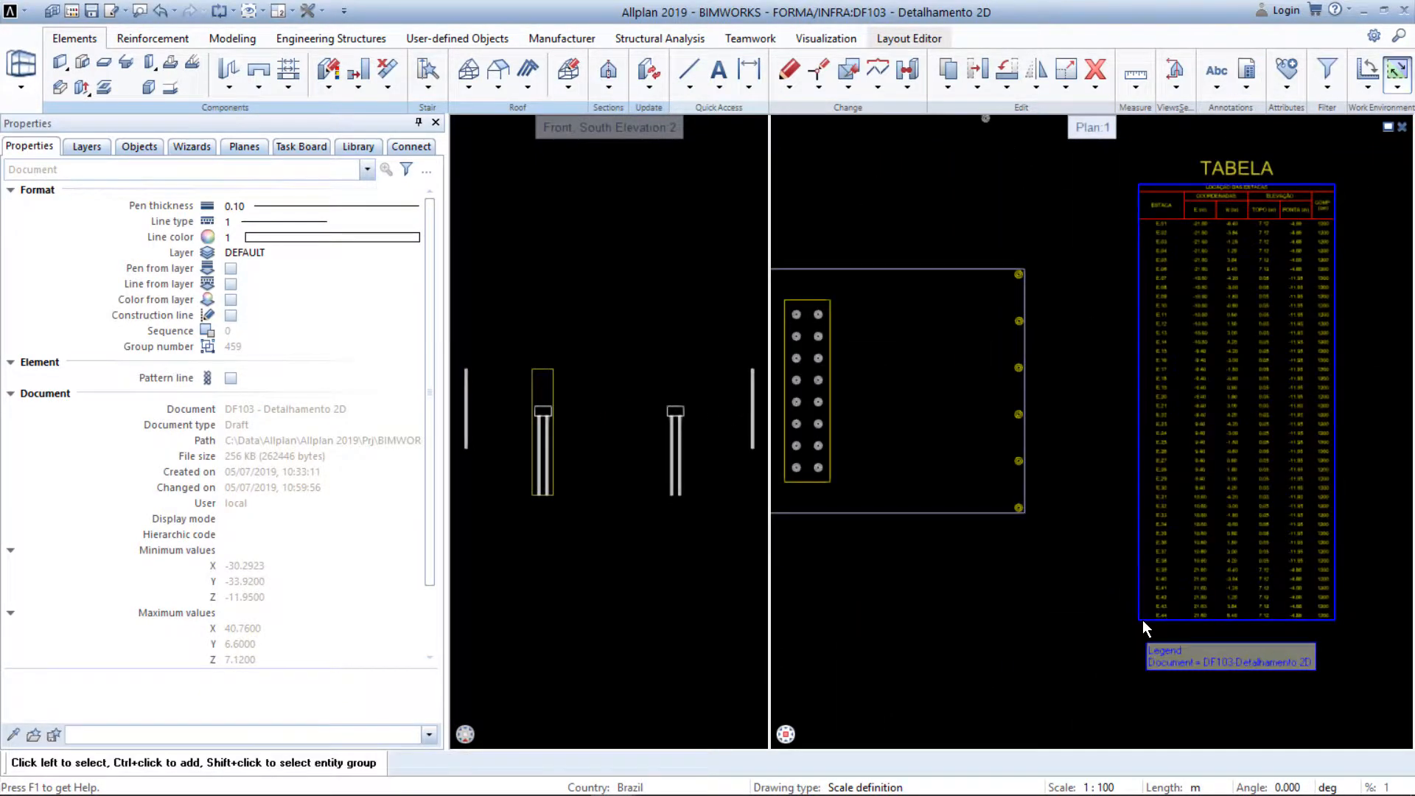
# Examine the pile location table's coordinates, elevations and lengths from the first pile to the last
pyautogui.scroll(5, 1307, 258)
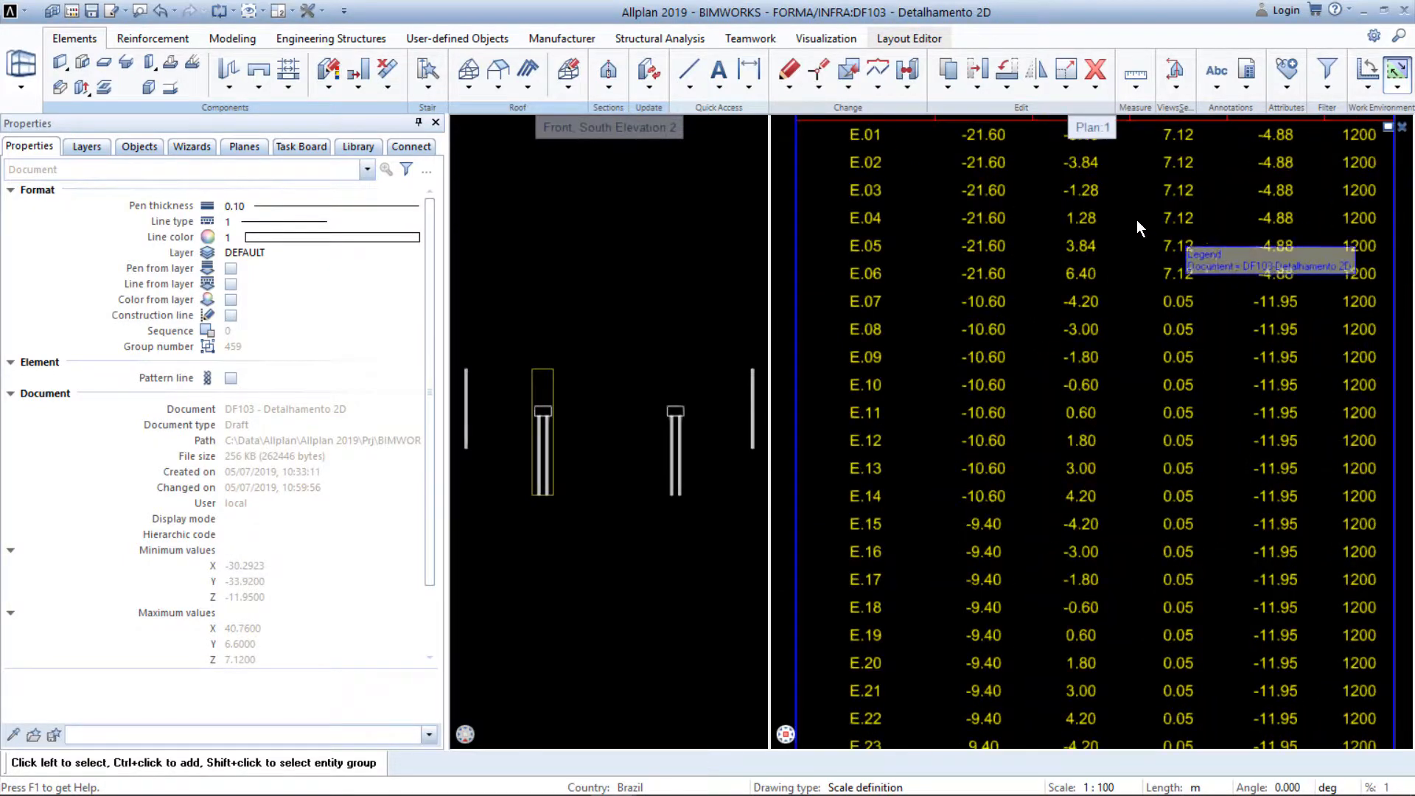
pyautogui.moveTo(1125, 669); pyautogui.dragTo(1122, 329, button='middle')
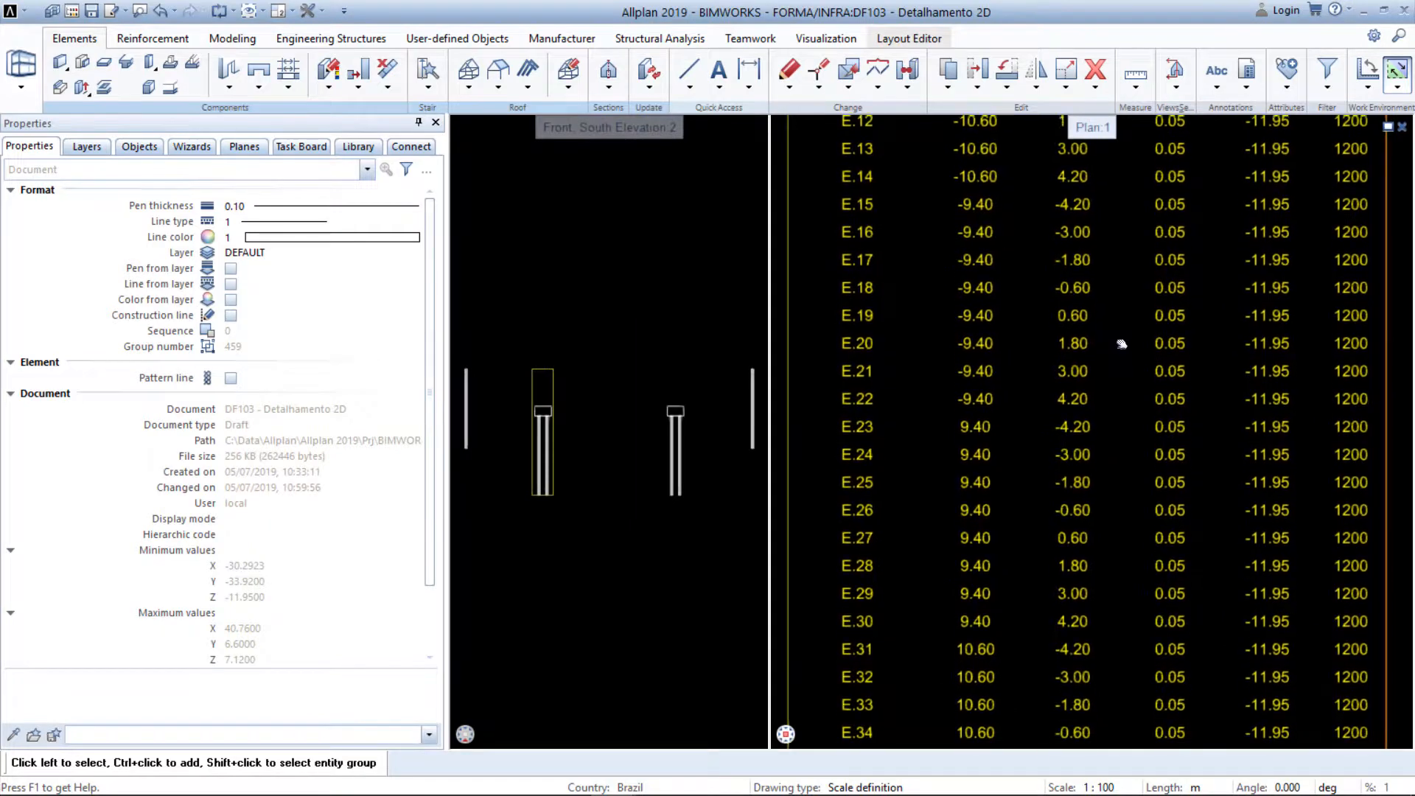
pyautogui.moveTo(1085, 671); pyautogui.dragTo(1072, 368, button='middle')
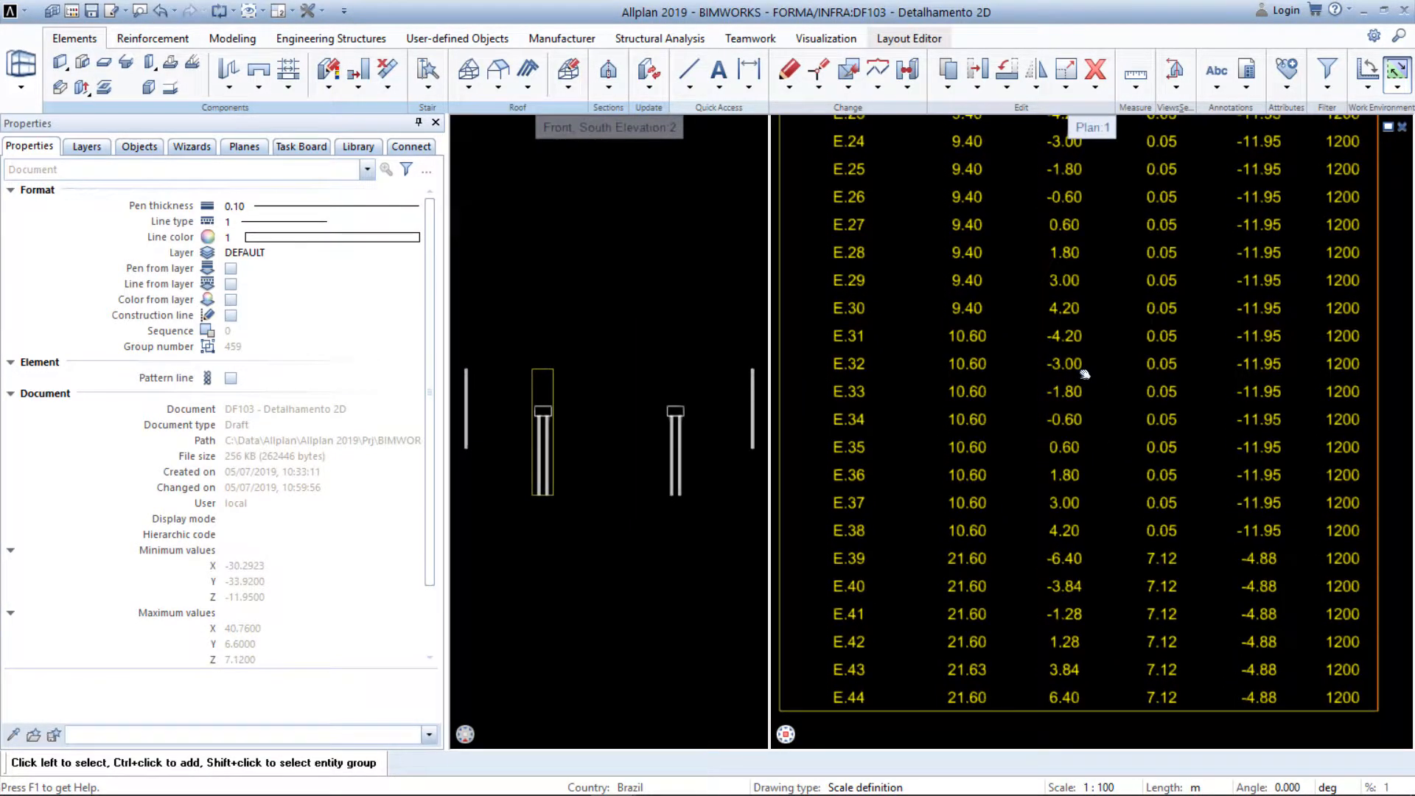
pyautogui.scroll(-2, 1085, 449)
pyautogui.moveTo(1053, 304); pyautogui.dragTo(1036, 705, button='middle')
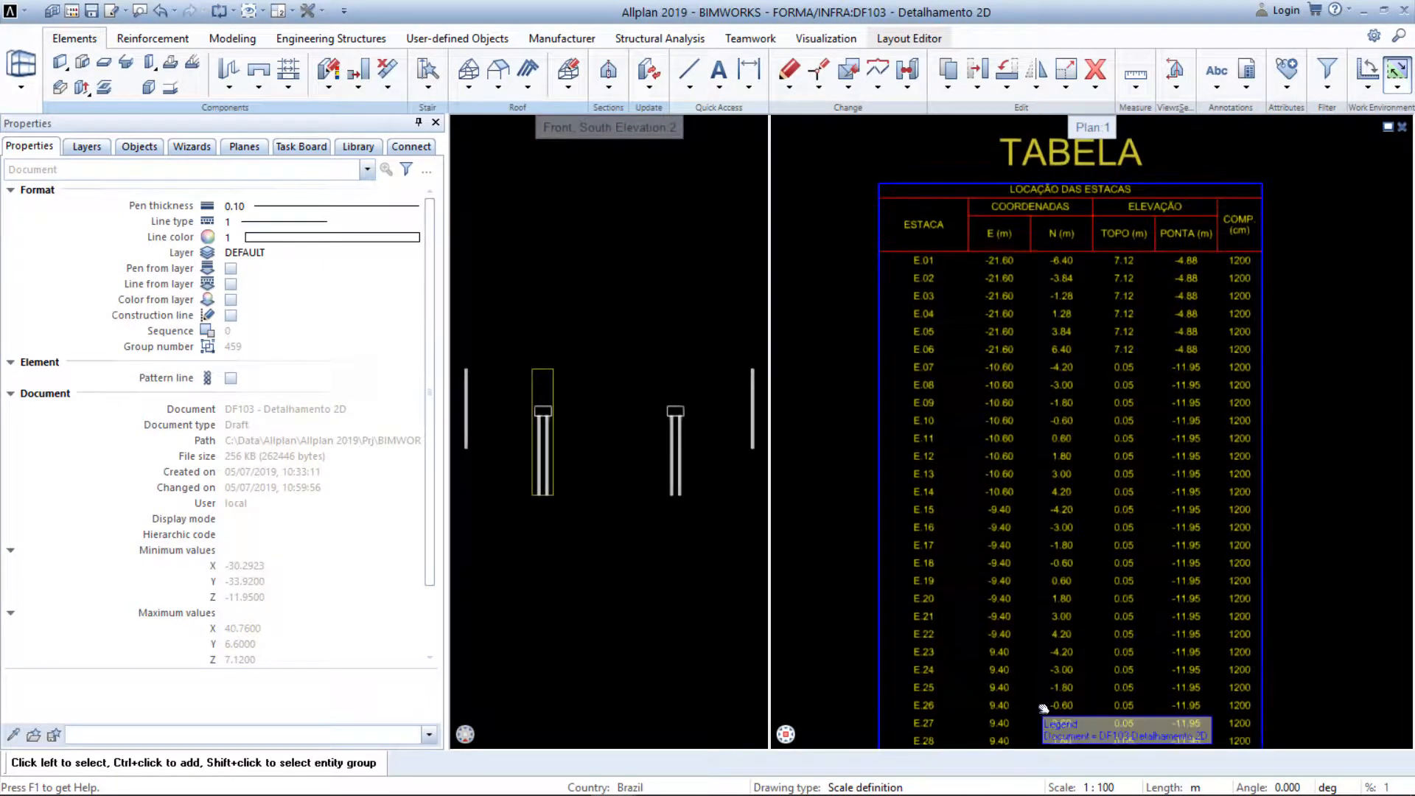
pyautogui.scroll(-4, 1089, 652)
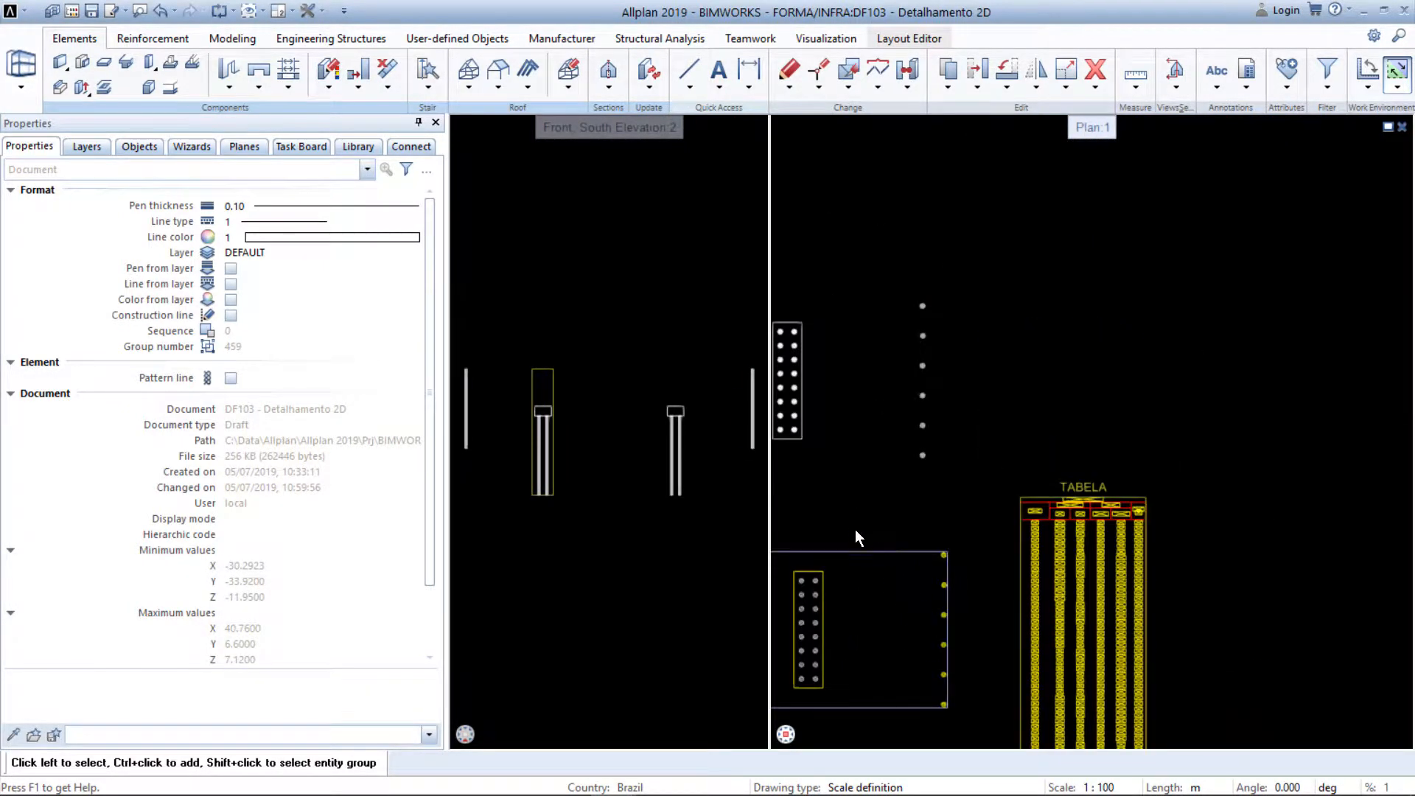
# Stretch the upper end of the left foundation block upward in the model plan to test the associative plan view
pyautogui.moveTo(855, 529); pyautogui.dragTo(1239, 558, button='middle')
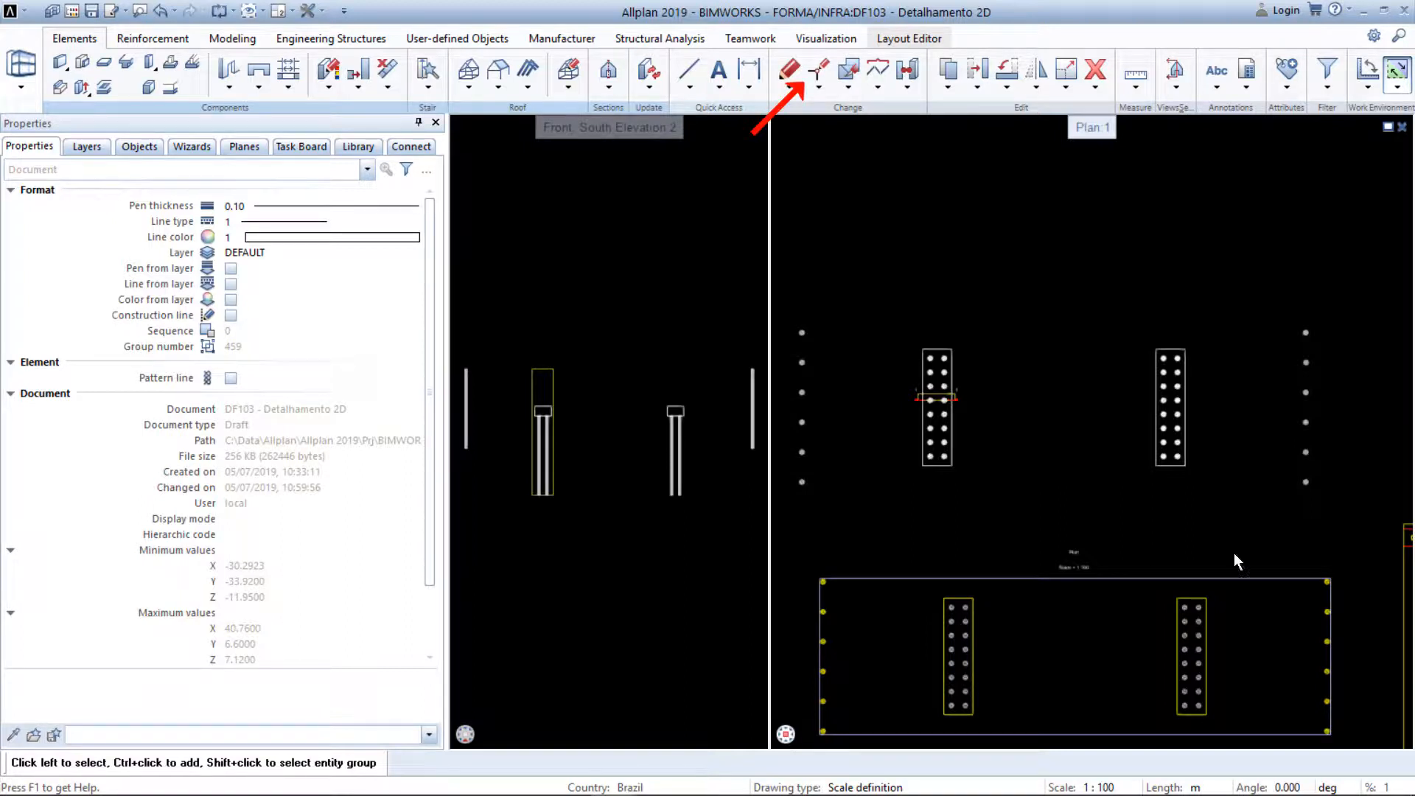
pyautogui.click(818, 70)
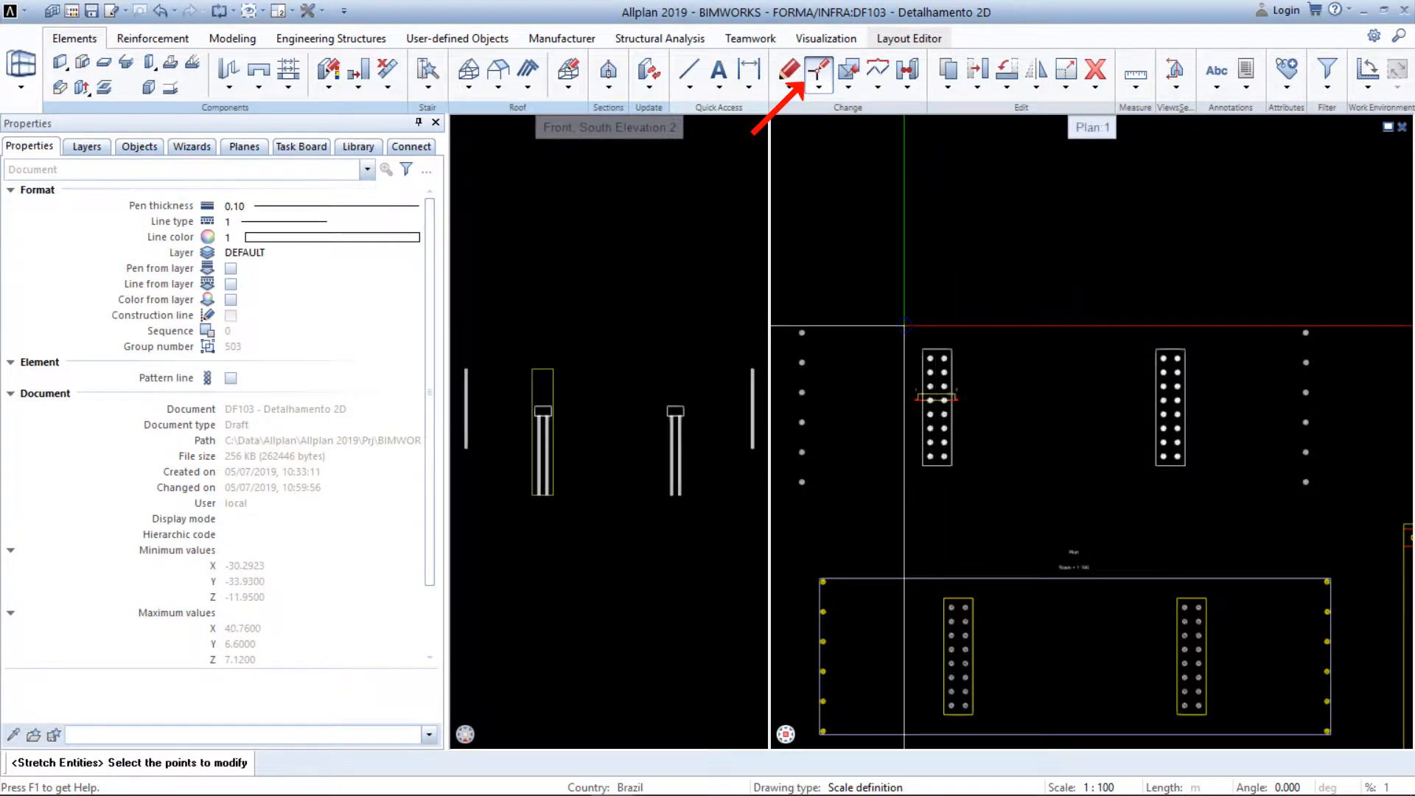
pyautogui.click(905, 326)
pyautogui.click(977, 352)
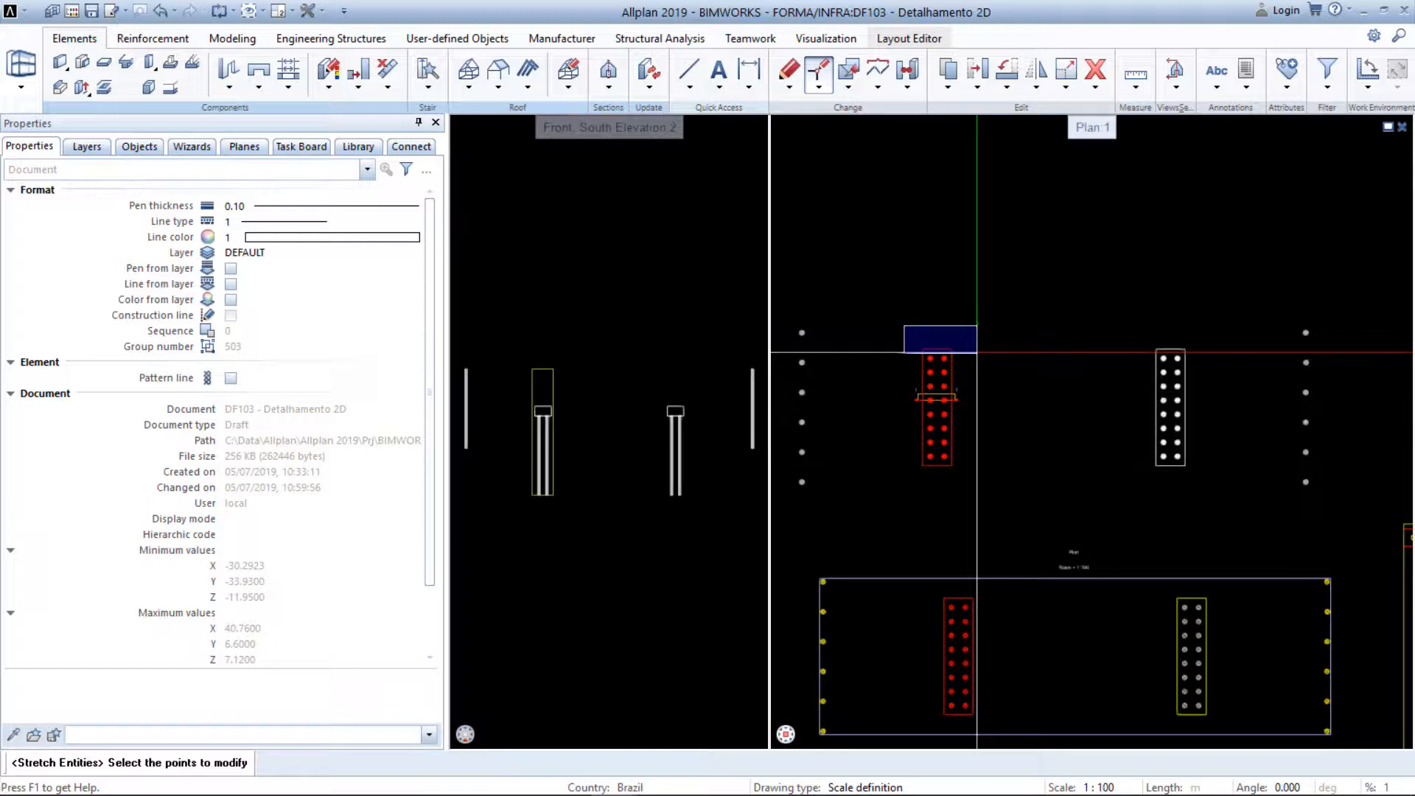
pyautogui.click(977, 351)
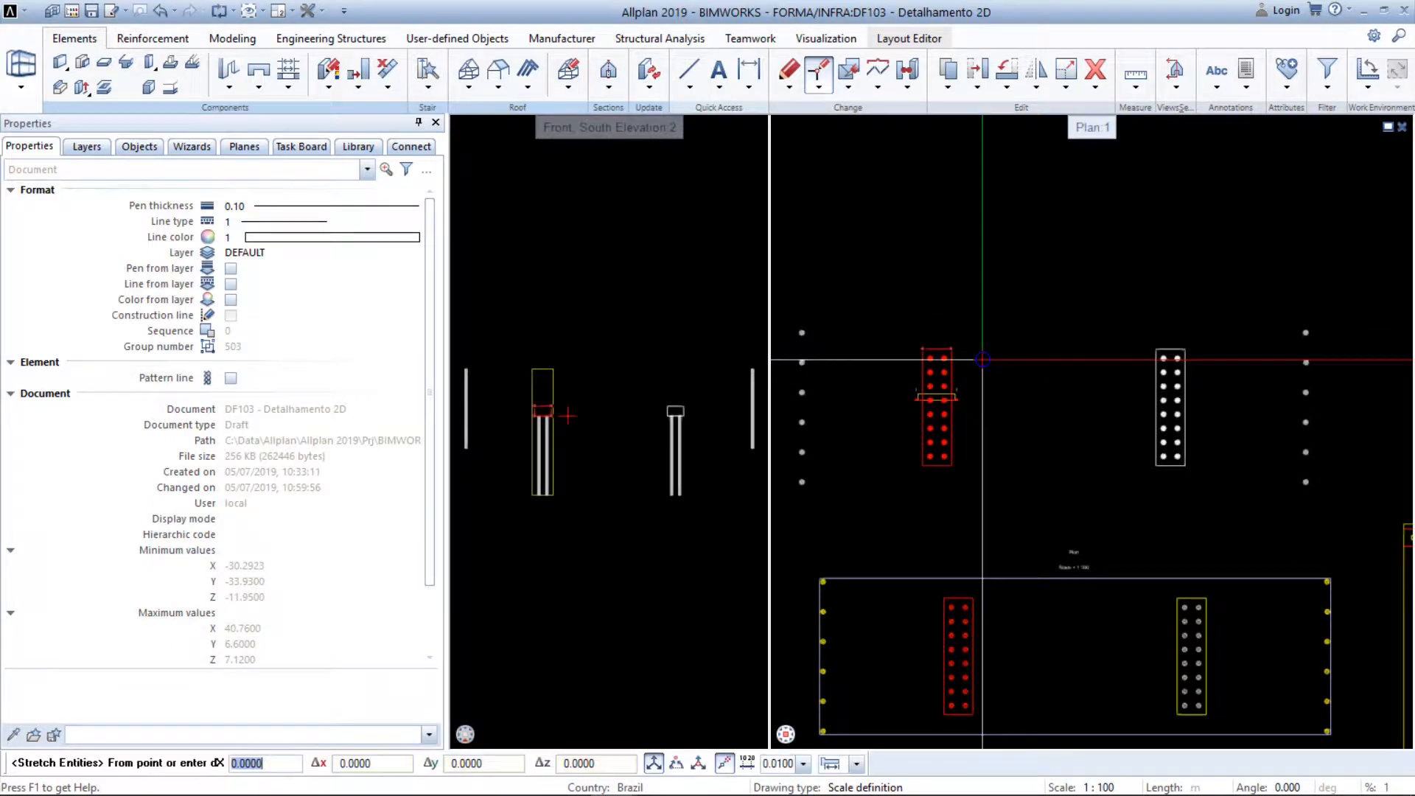
pyautogui.click(989, 480)
pyautogui.click(989, 437)
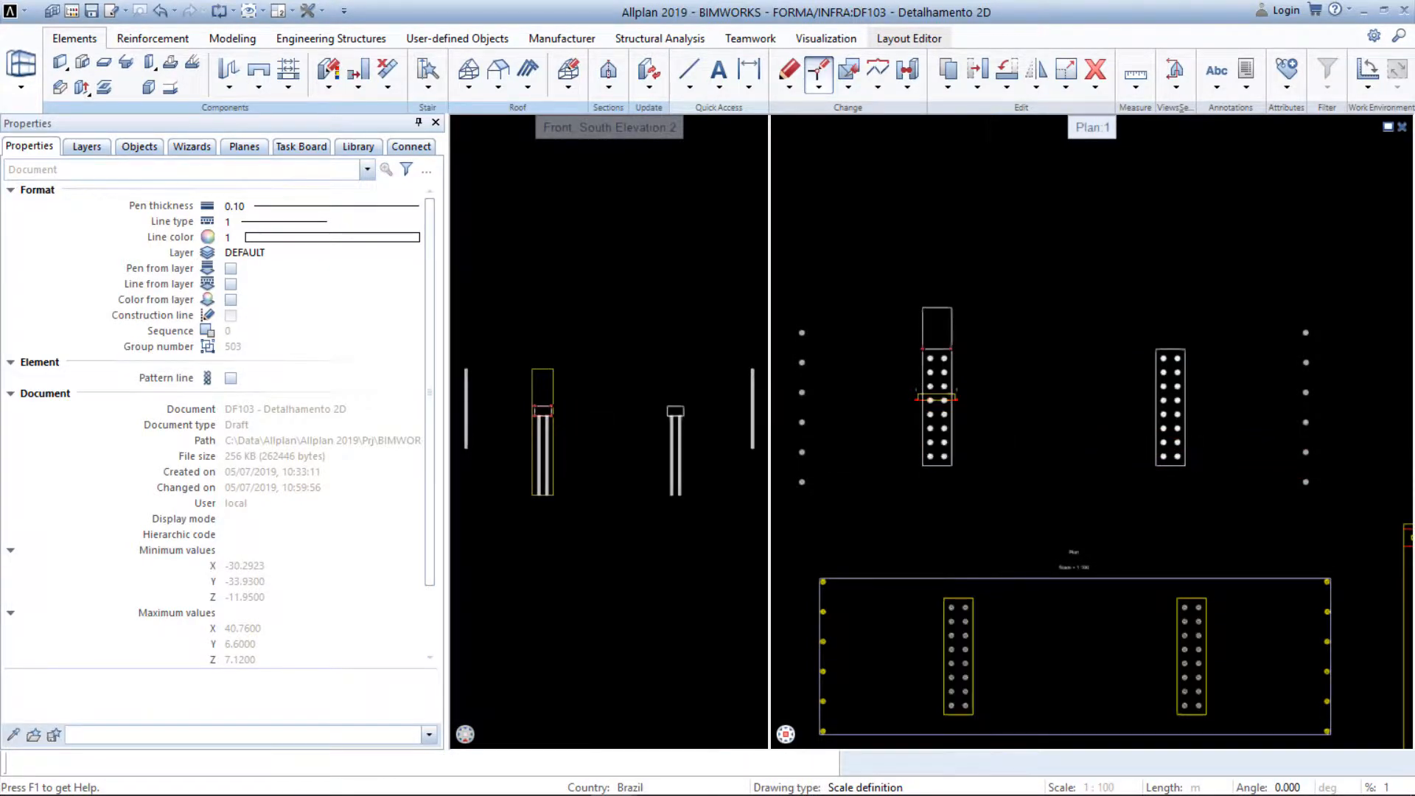
pyautogui.press('Escape')
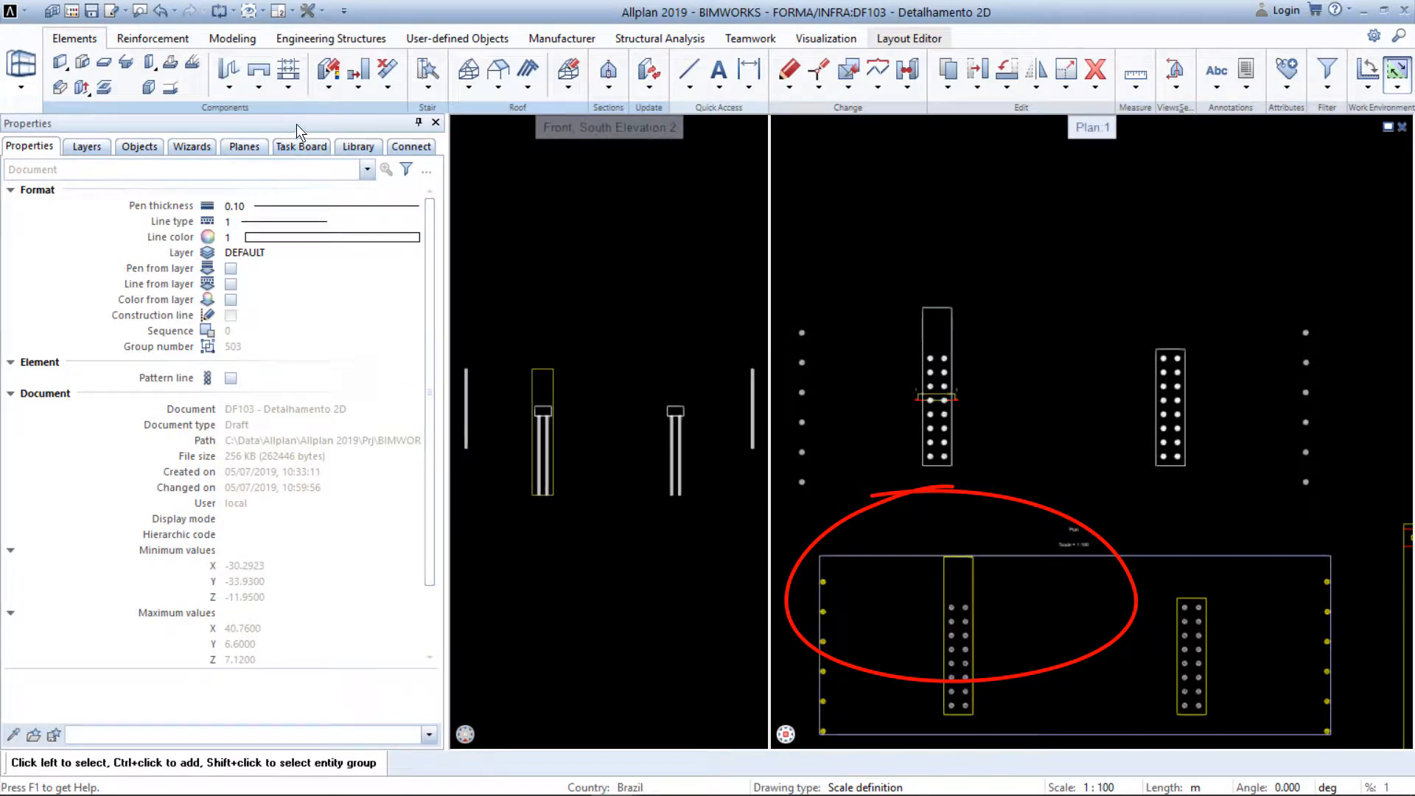
# Undo the stretch of the left foundation block
pyautogui.click(161, 12)
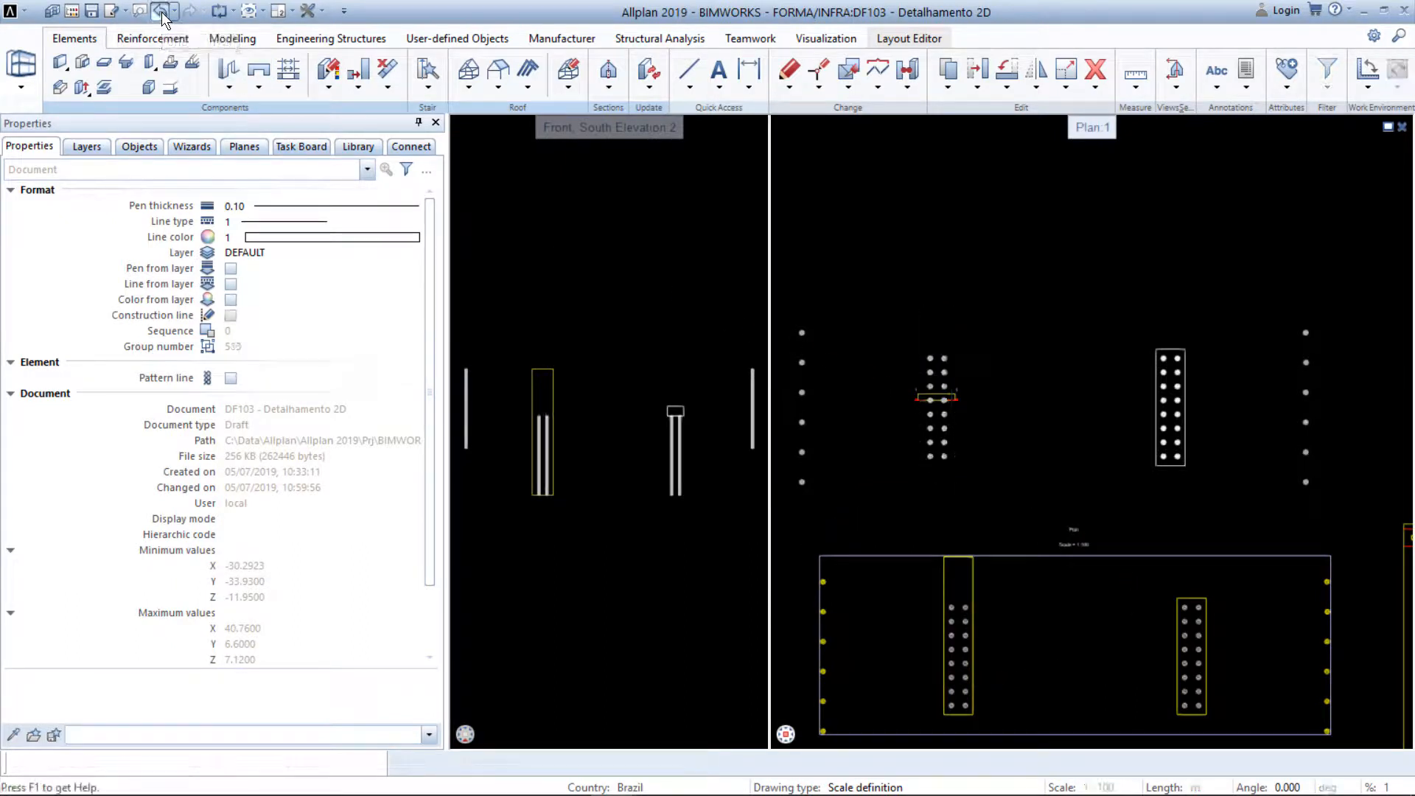
pyautogui.click(161, 12)
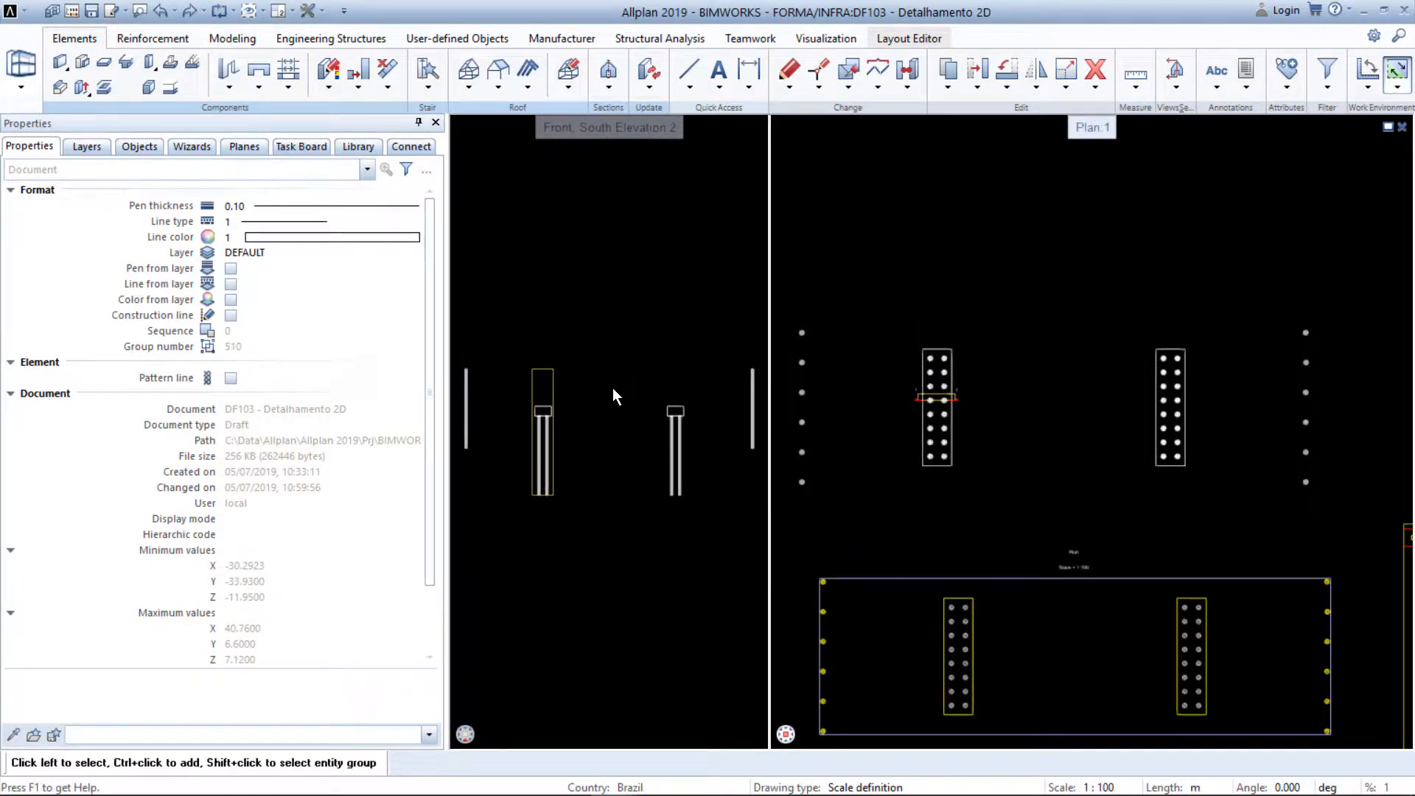
# Show the pile location table in a plan view in the second viewport, with its coordinates, elevations and lengths readable
pyautogui.moveTo(463, 733)
pyautogui.click(482, 695)
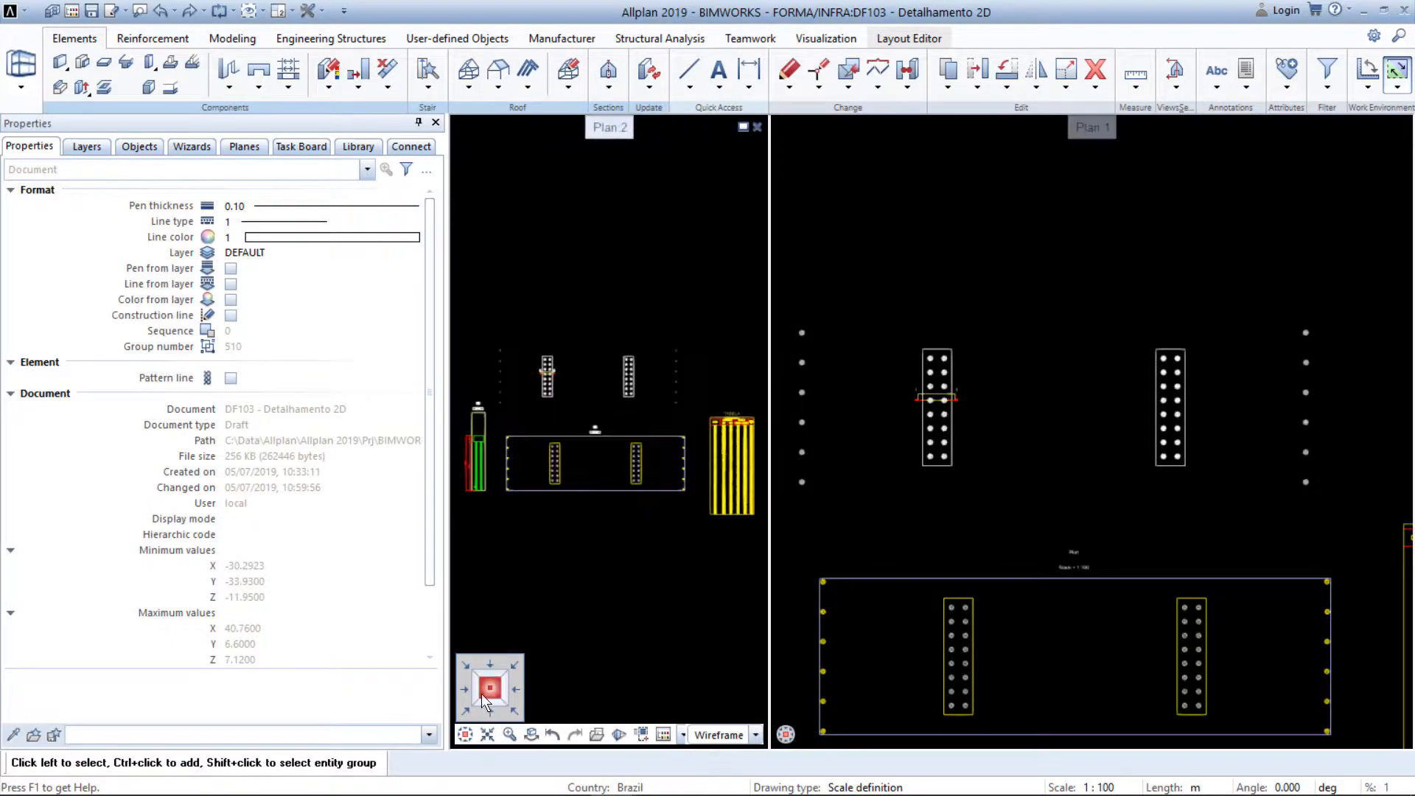
pyautogui.moveTo(714, 452); pyautogui.dragTo(616, 441, button='middle')
pyautogui.scroll(5, 647, 452)
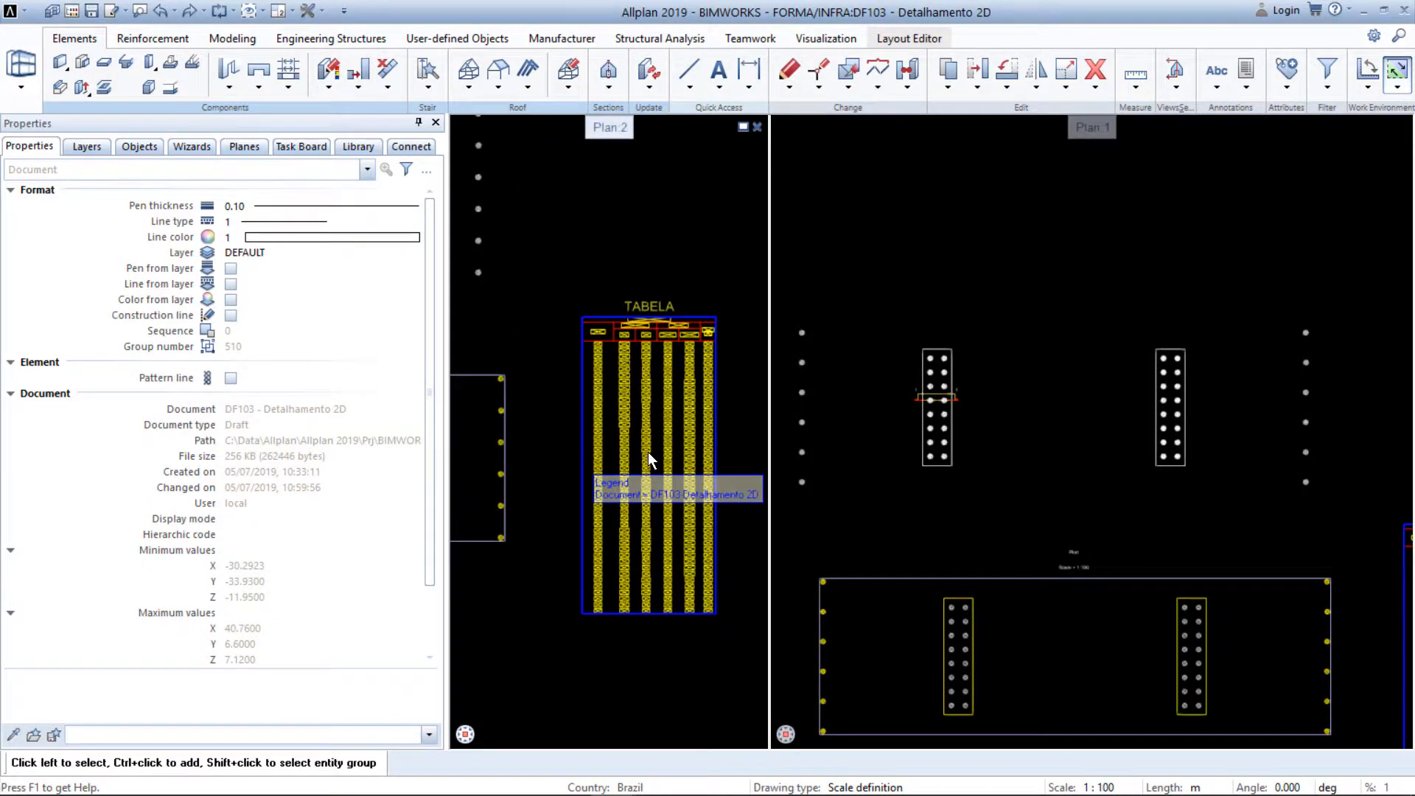
pyautogui.scroll(4, 648, 452)
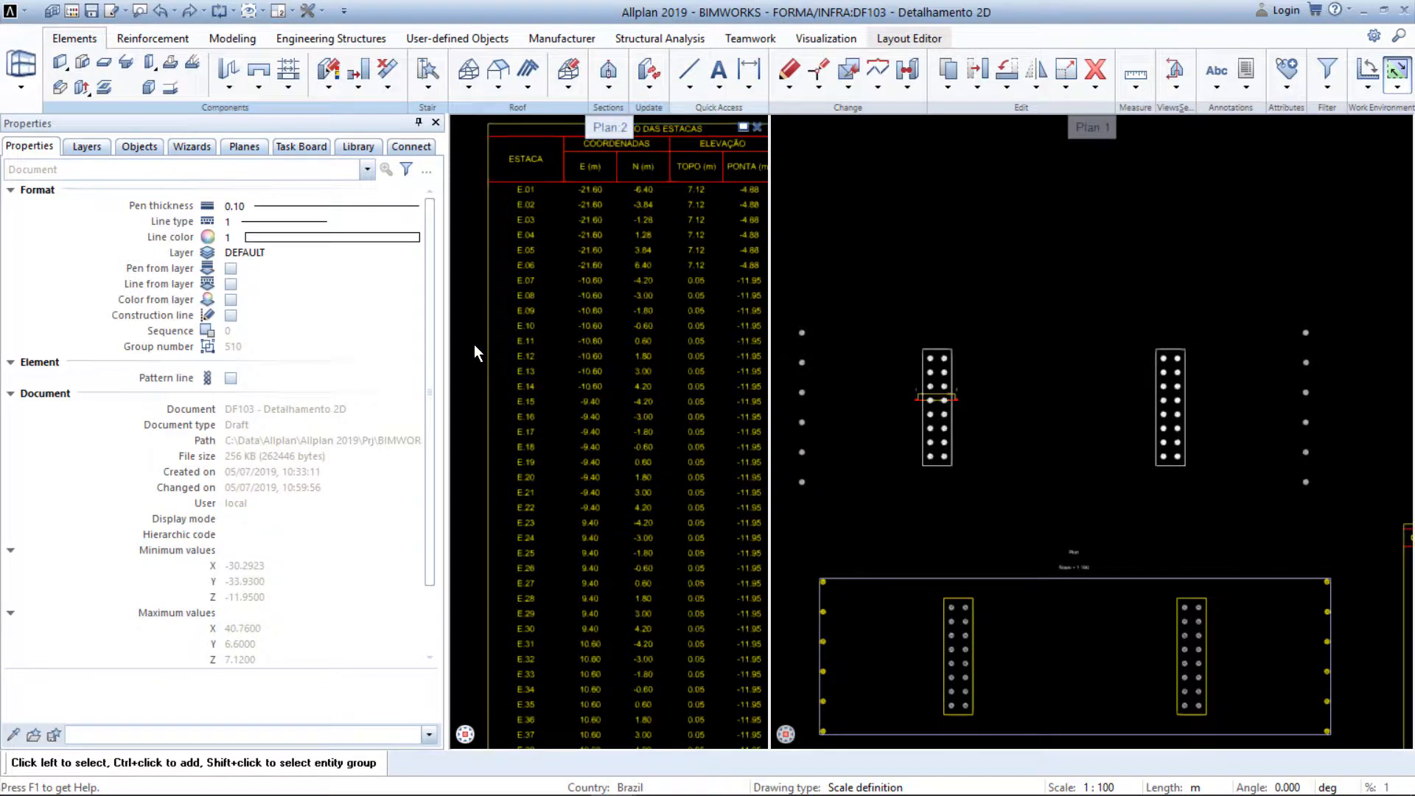
pyautogui.moveTo(472, 320); pyautogui.dragTo(756, 376)
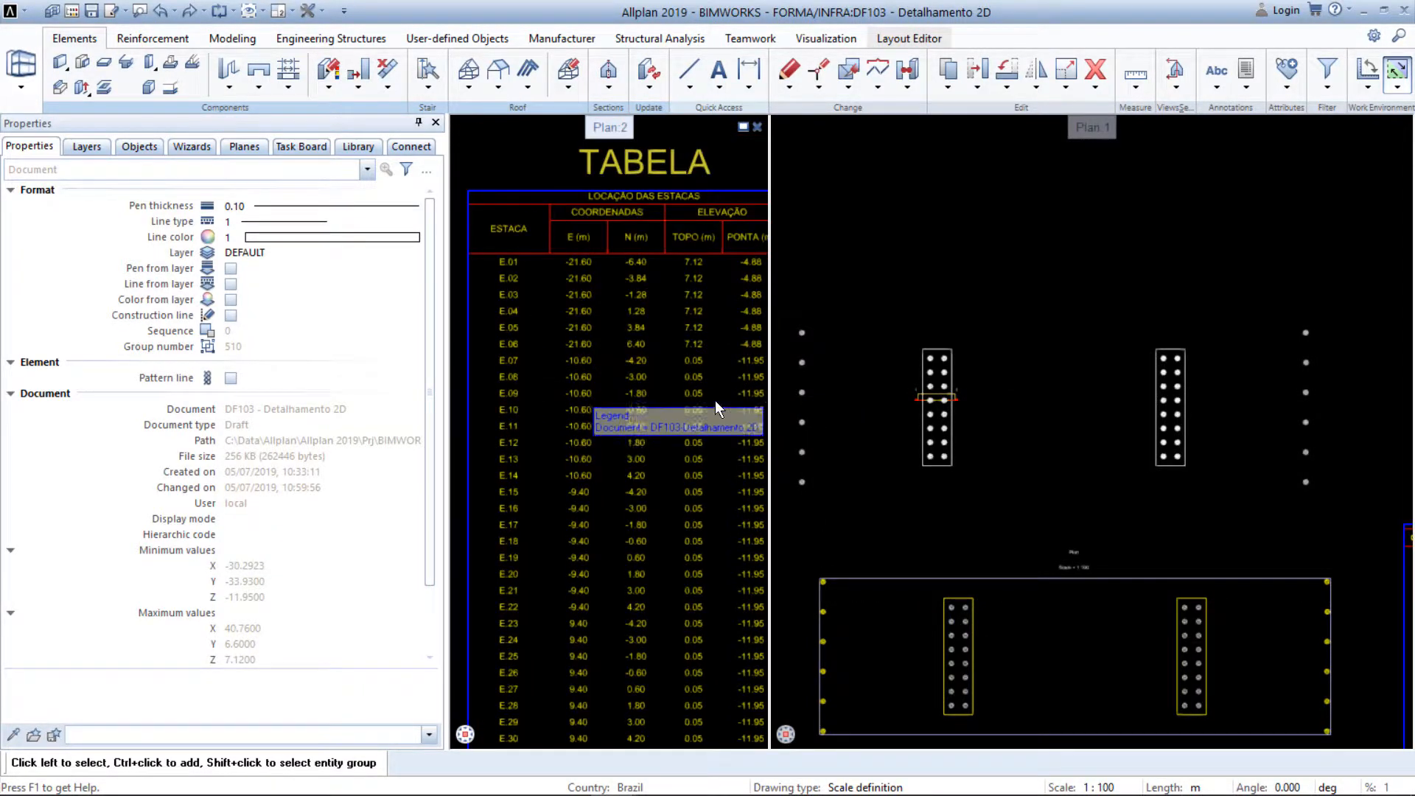
pyautogui.moveTo(715, 408); pyautogui.dragTo(672, 410, button='middle')
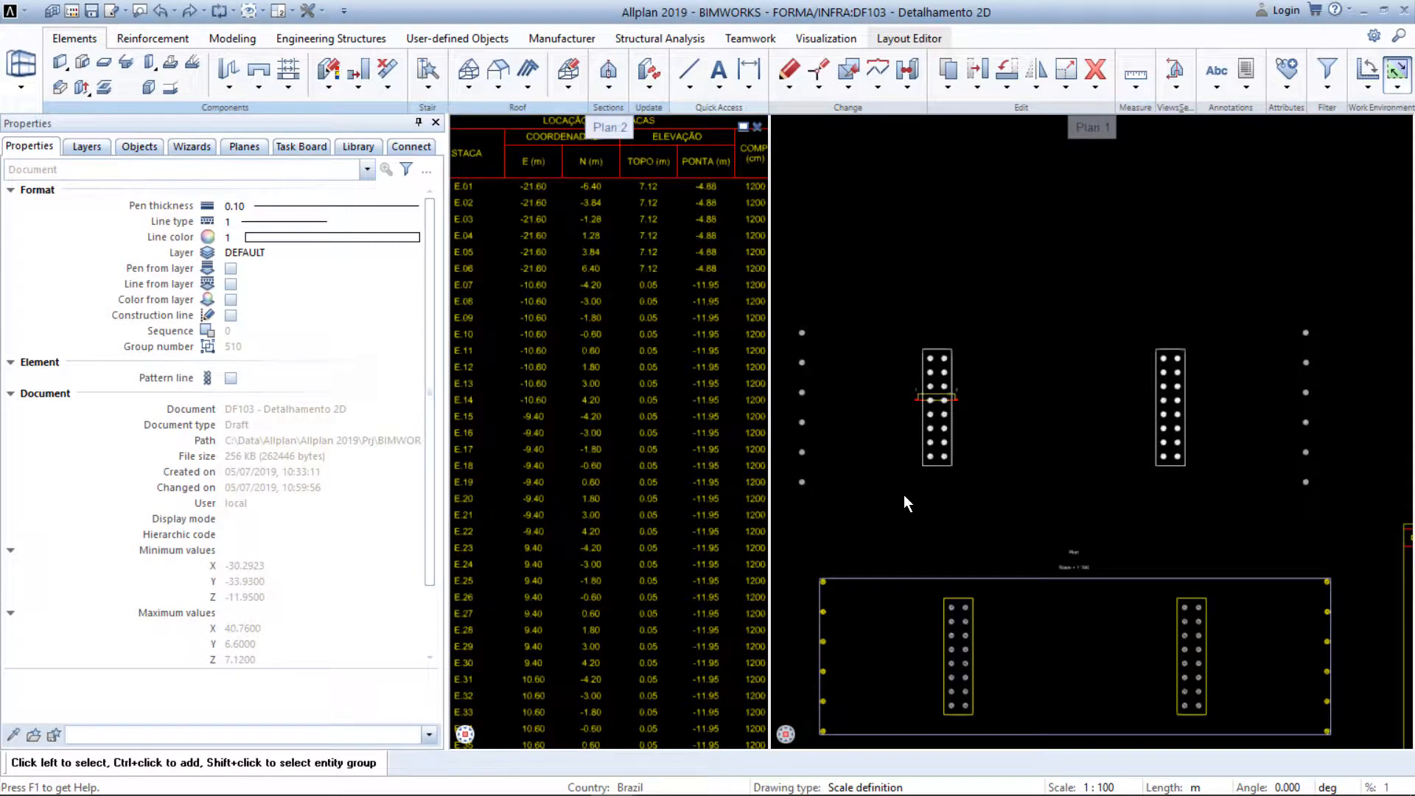
# Stretch the lower ends of the piles in the section view downward to a pile length of about 14.4 m
pyautogui.scroll(5, 874, 589)
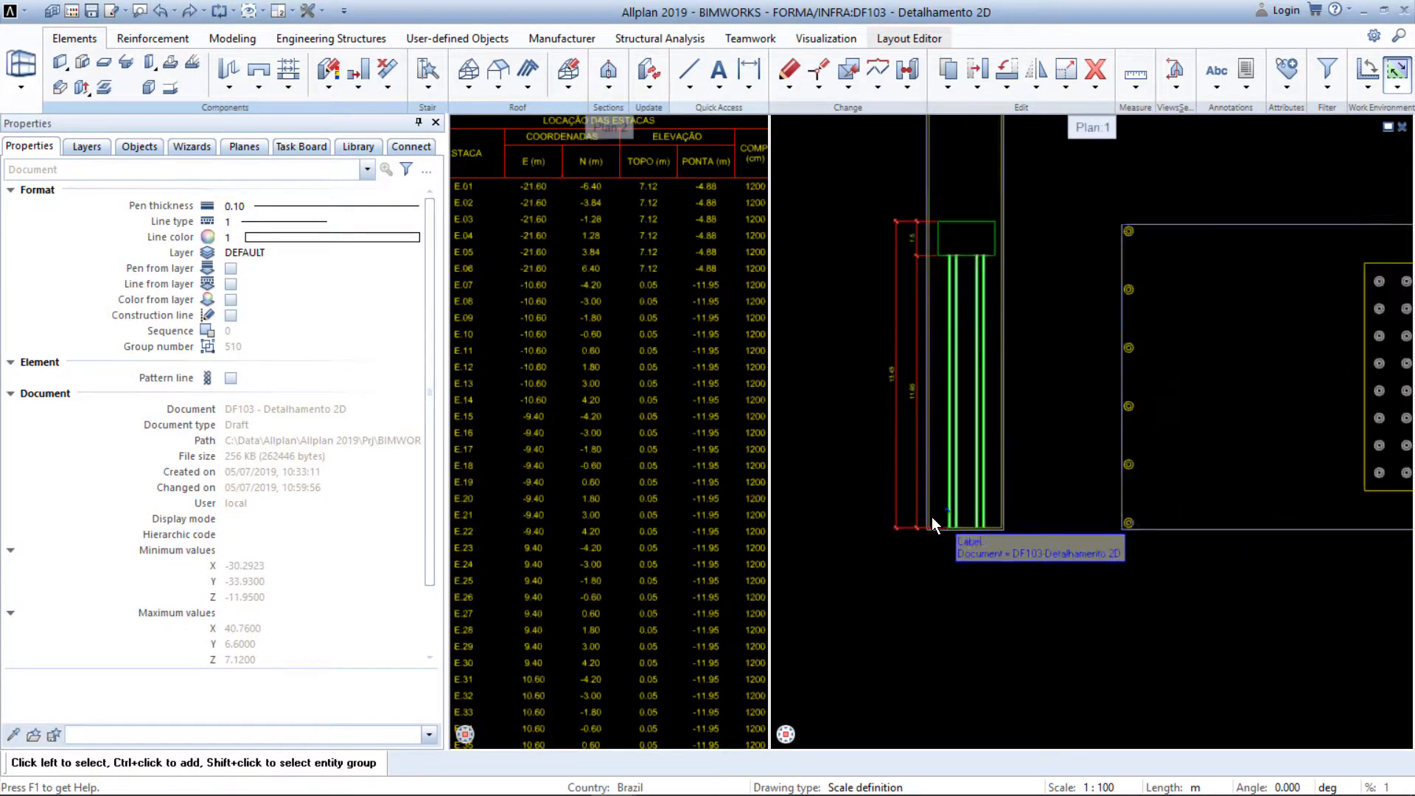
pyautogui.scroll(3, 924, 538)
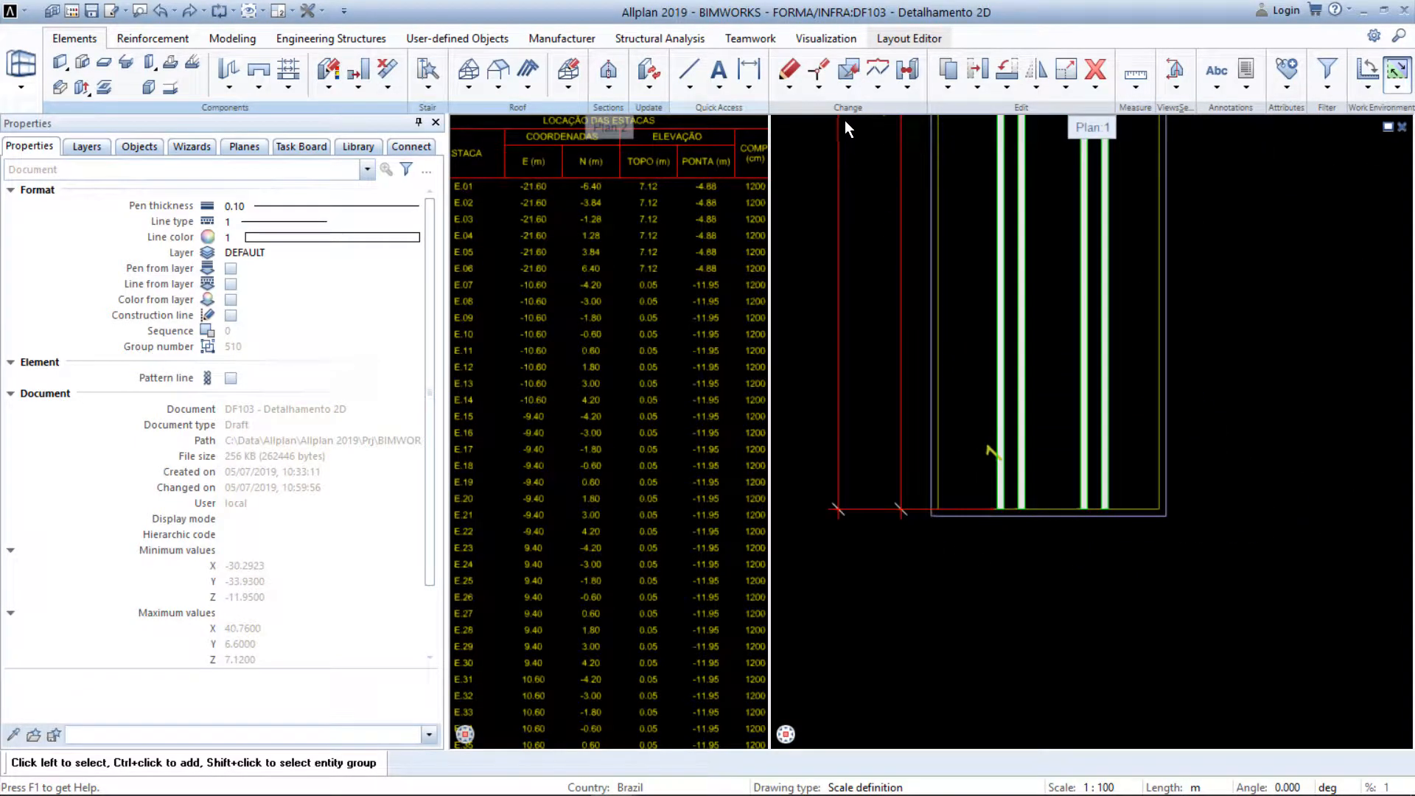
pyautogui.click(823, 73)
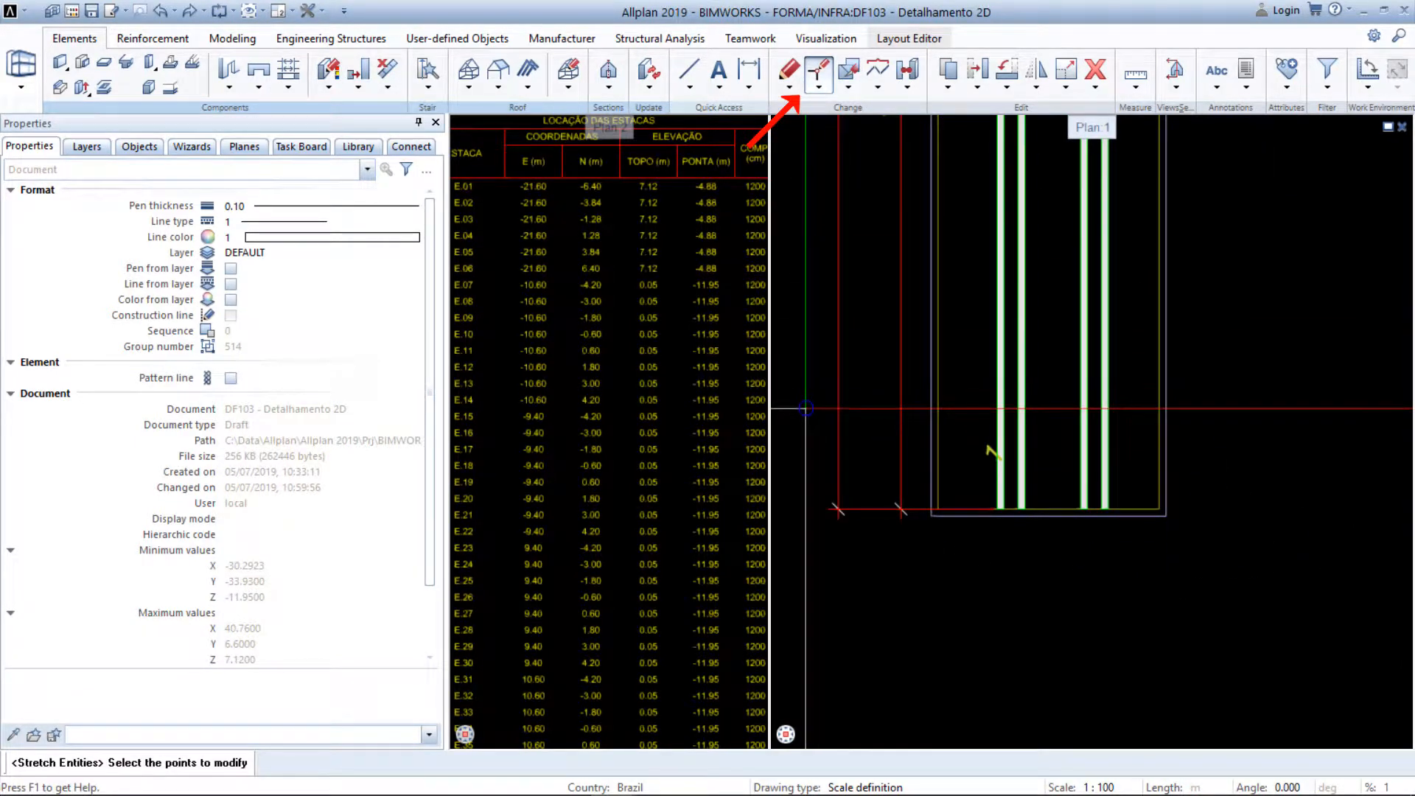
pyautogui.moveTo(809, 424); pyautogui.dragTo(1229, 561)
pyautogui.click(1248, 393)
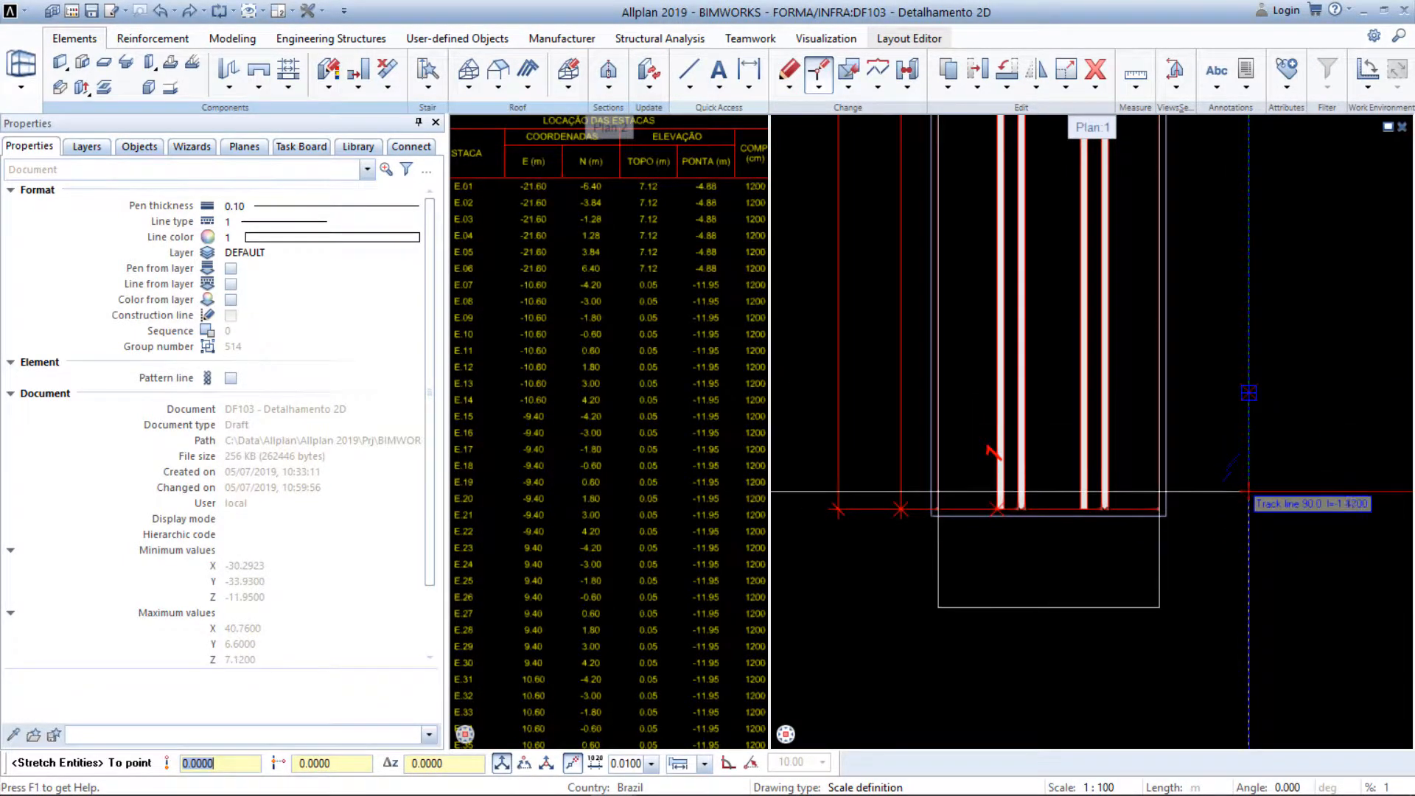
pyautogui.click(1248, 561)
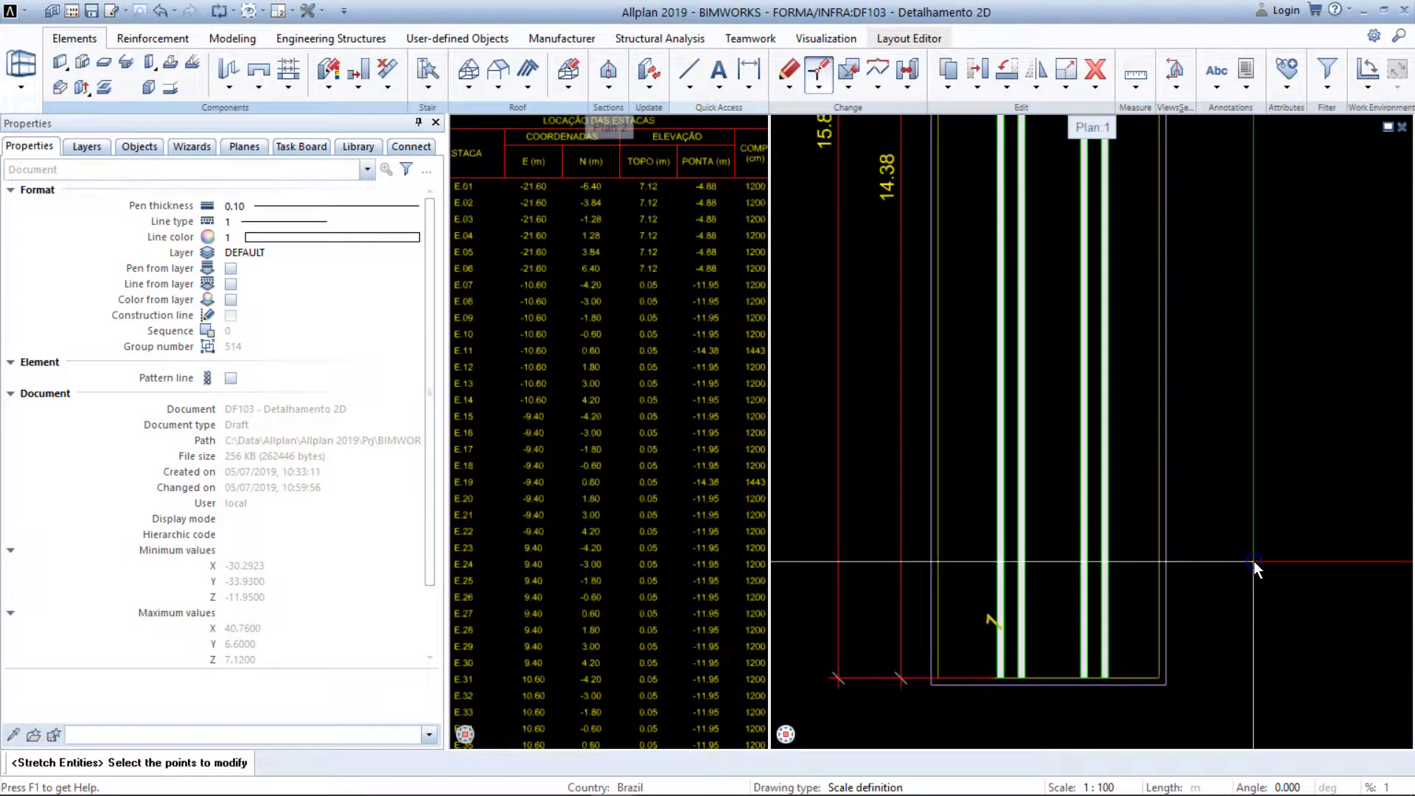
pyautogui.press('Escape')
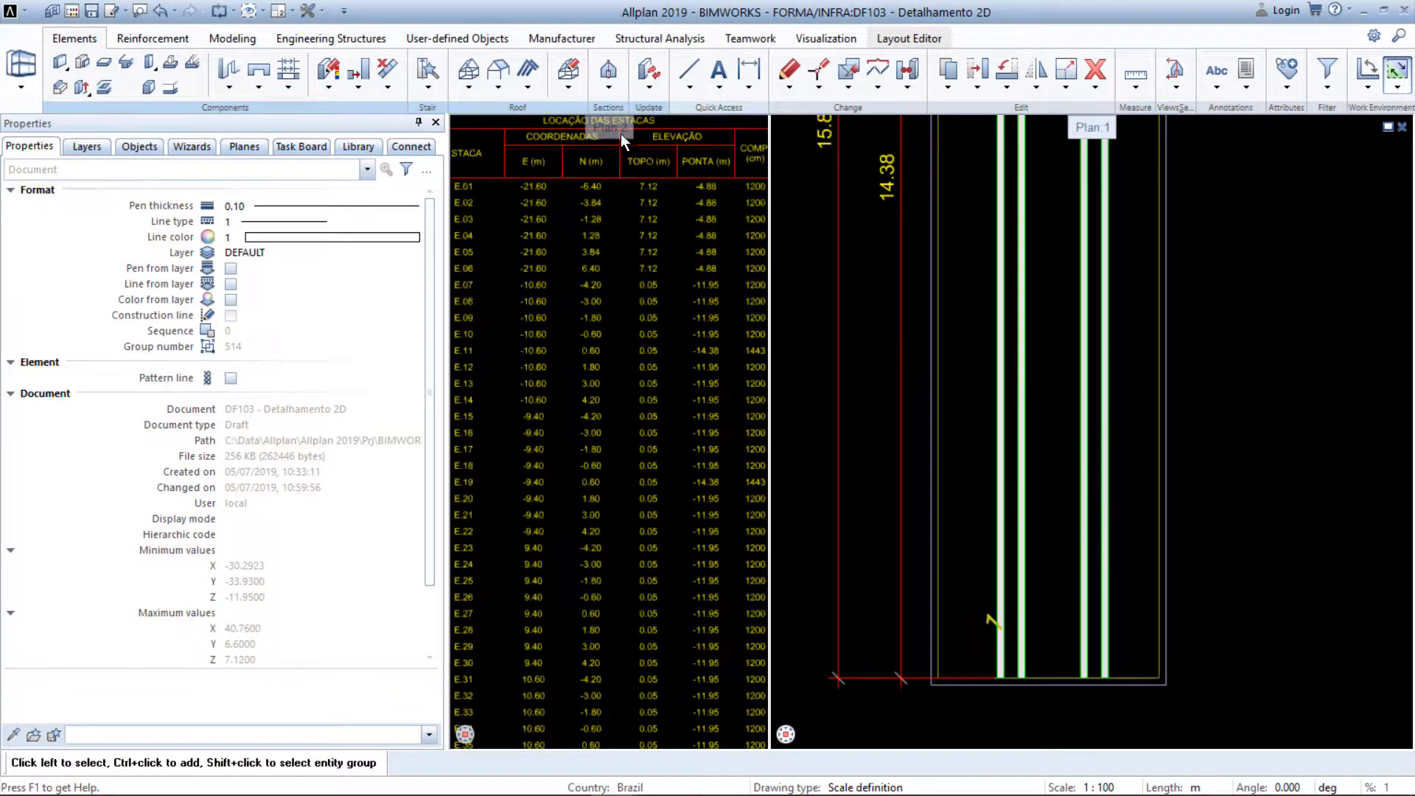
# Examine the tip elevations and lengths of the stretched piles in the pile location table
pyautogui.moveTo(616, 128); pyautogui.dragTo(880, 130)
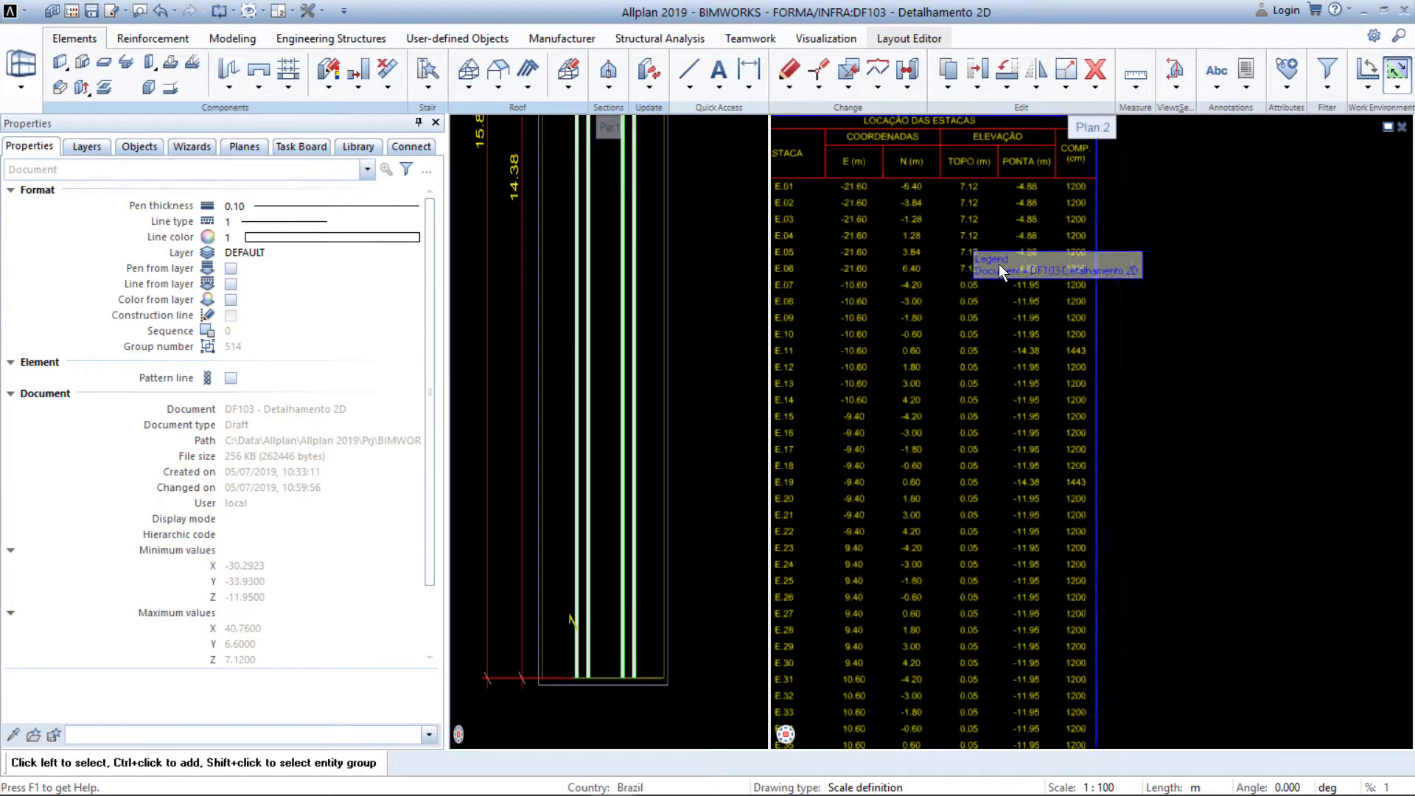
pyautogui.scroll(5, 1081, 490)
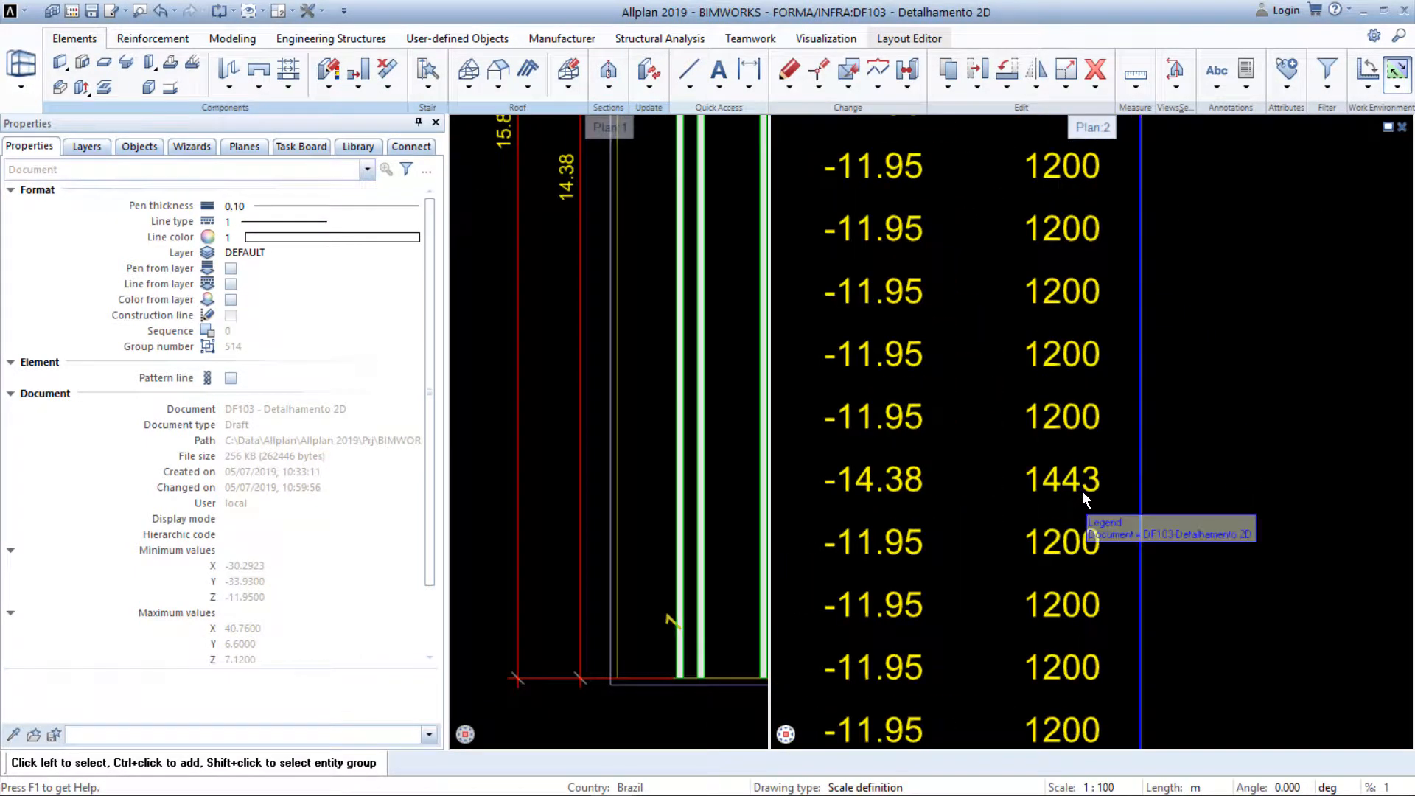
pyautogui.scroll(-5, 1082, 491)
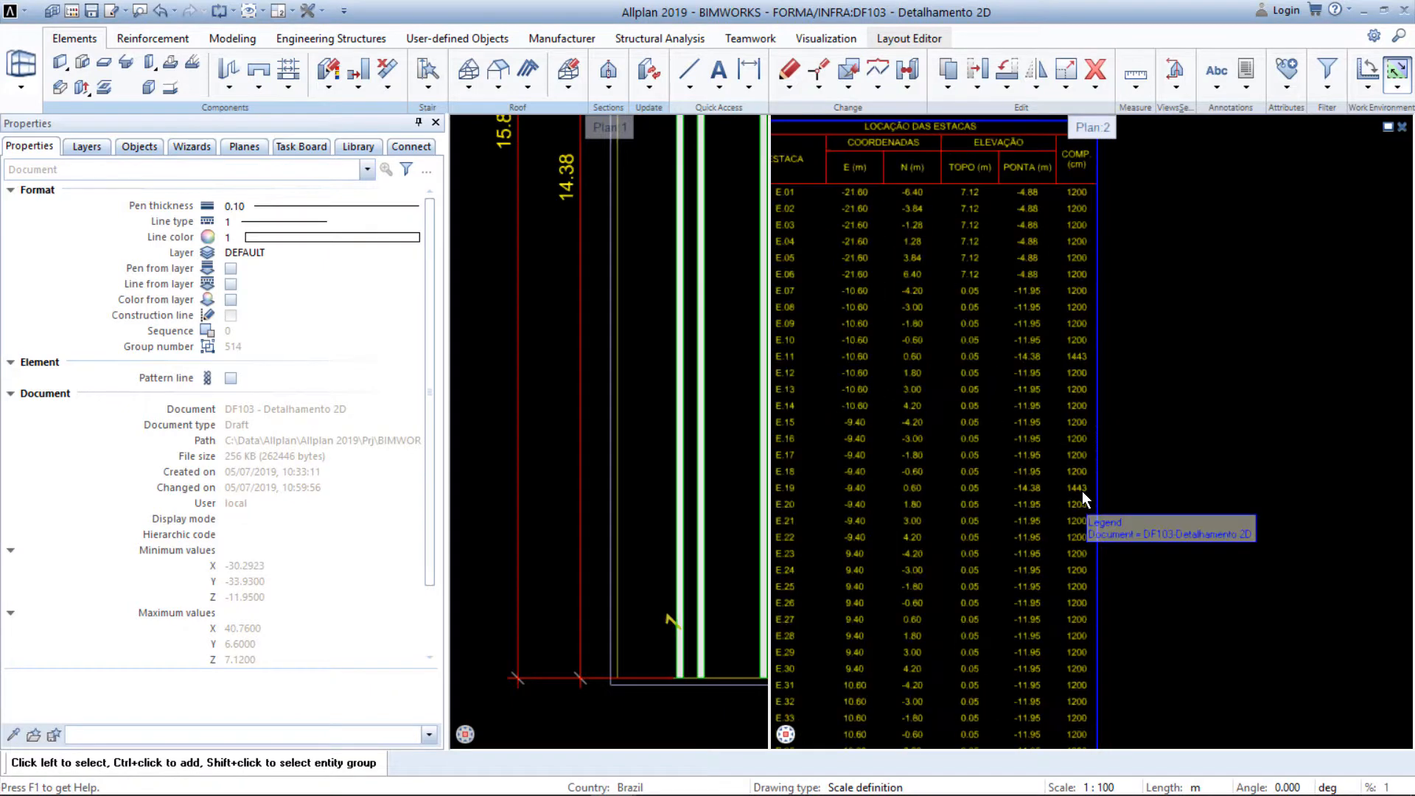
pyautogui.moveTo(1099, 131); pyautogui.dragTo(709, 139)
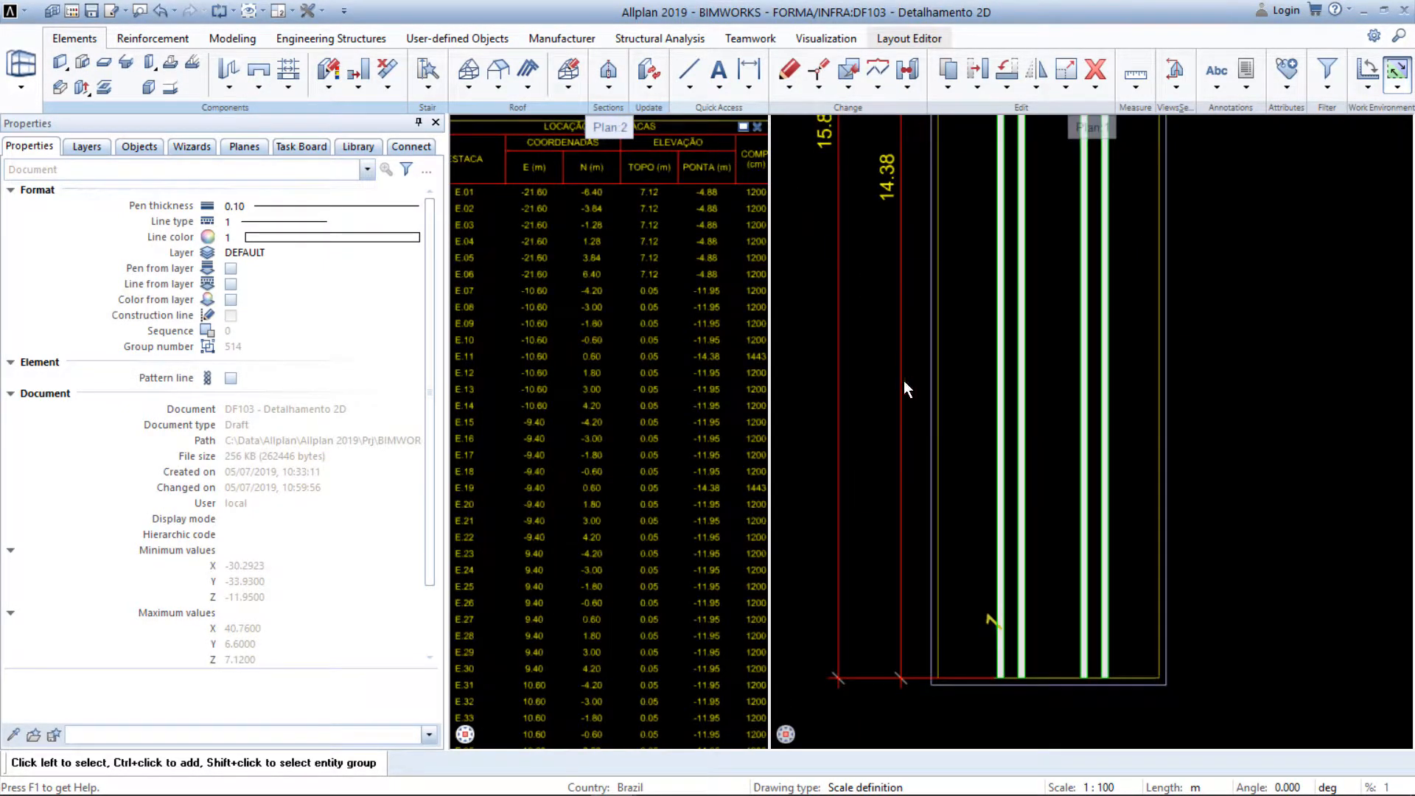
# Undo the stretch of the pile ends and save the drawing file
pyautogui.middleClick(982, 413)
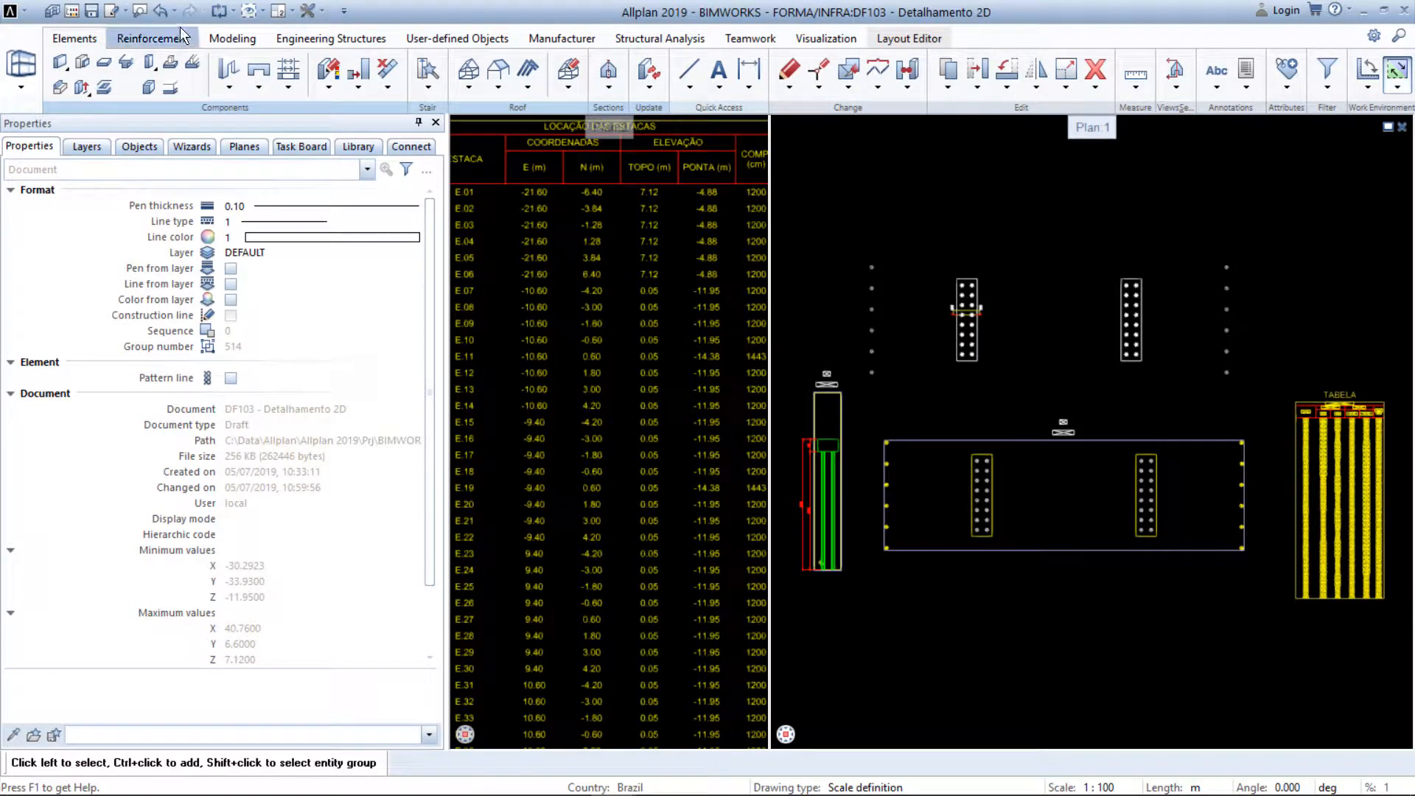
pyautogui.click(160, 10)
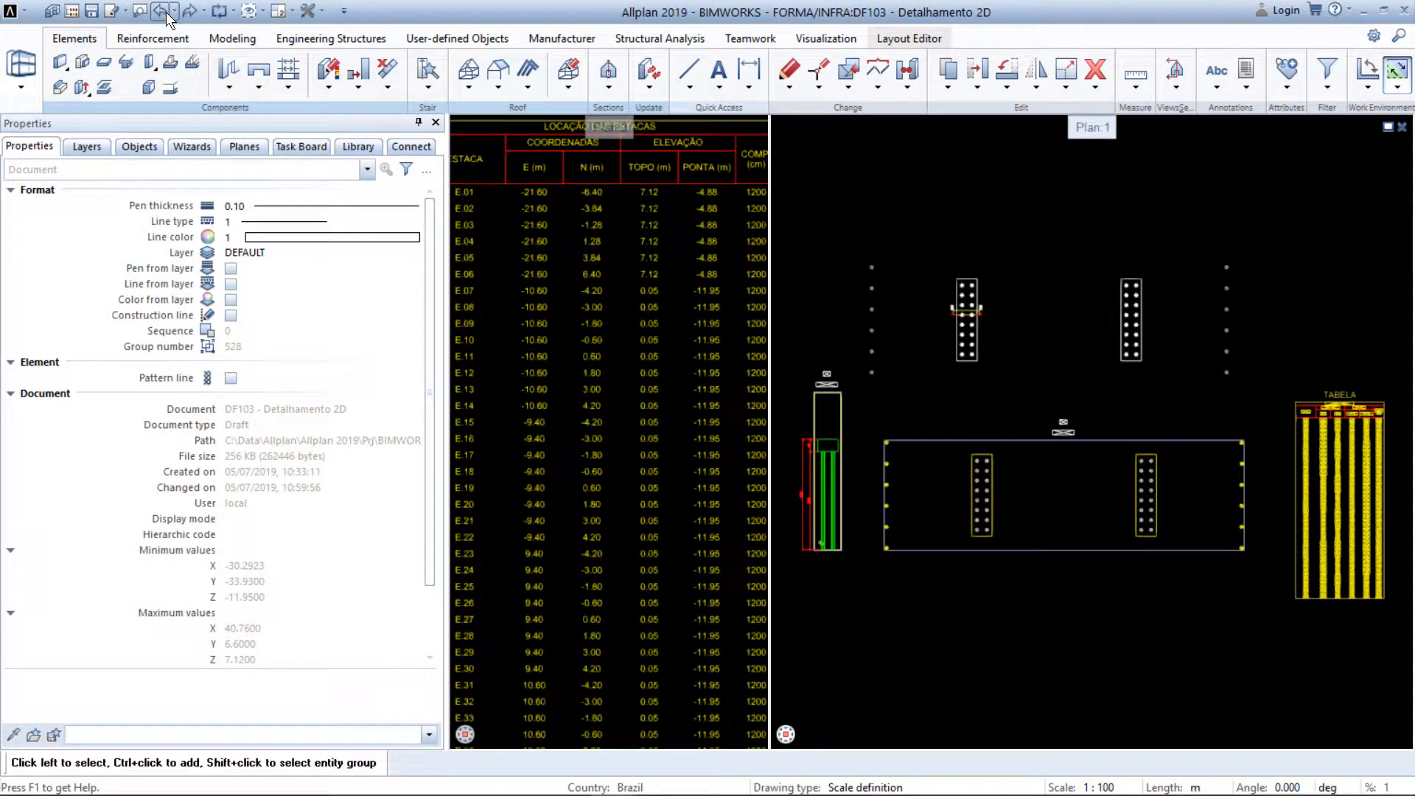
pyautogui.click(91, 12)
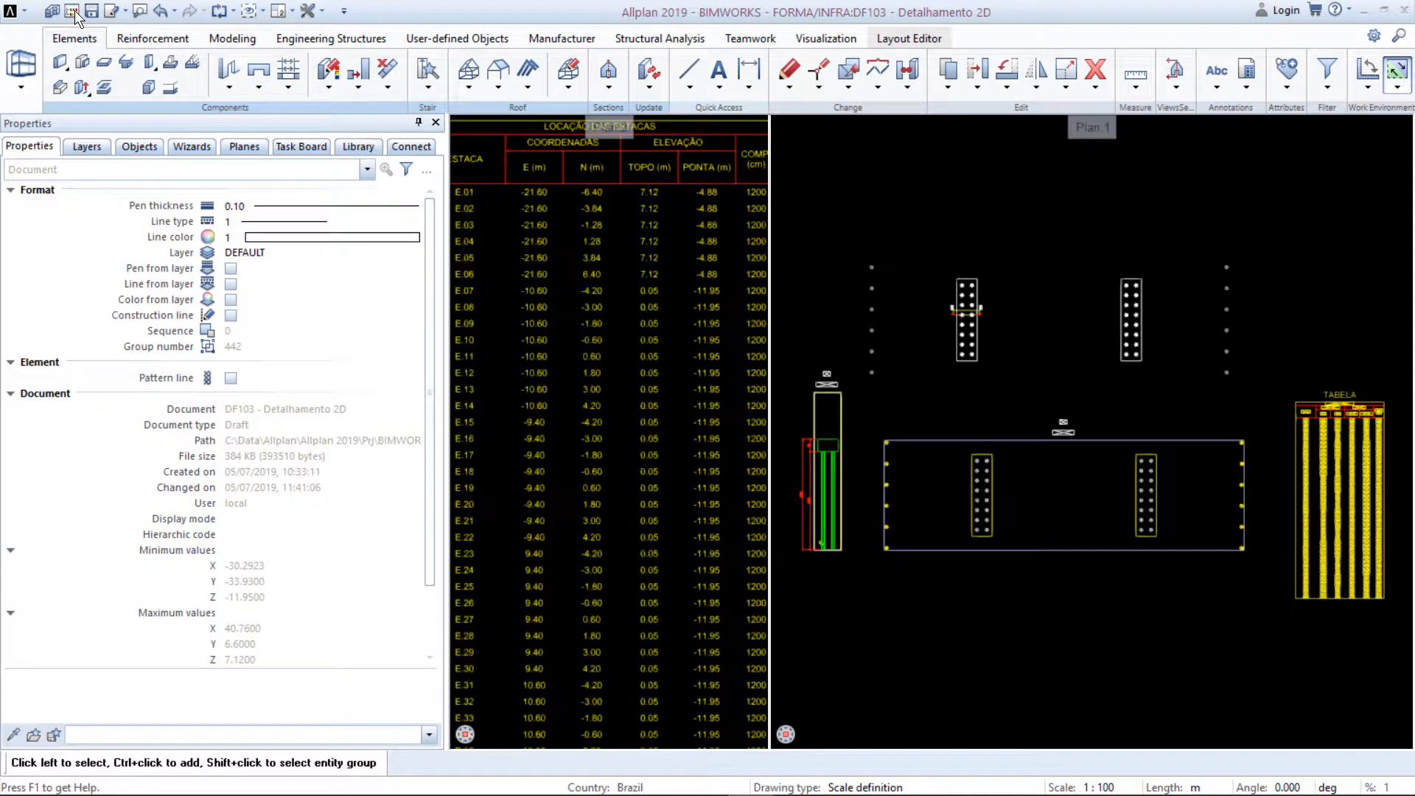
# Deselect the INFRA drawing files 101 Estacas, 102 Blocos and 103 Detalhamento 2D in the building structure
pyautogui.click(77, 12)
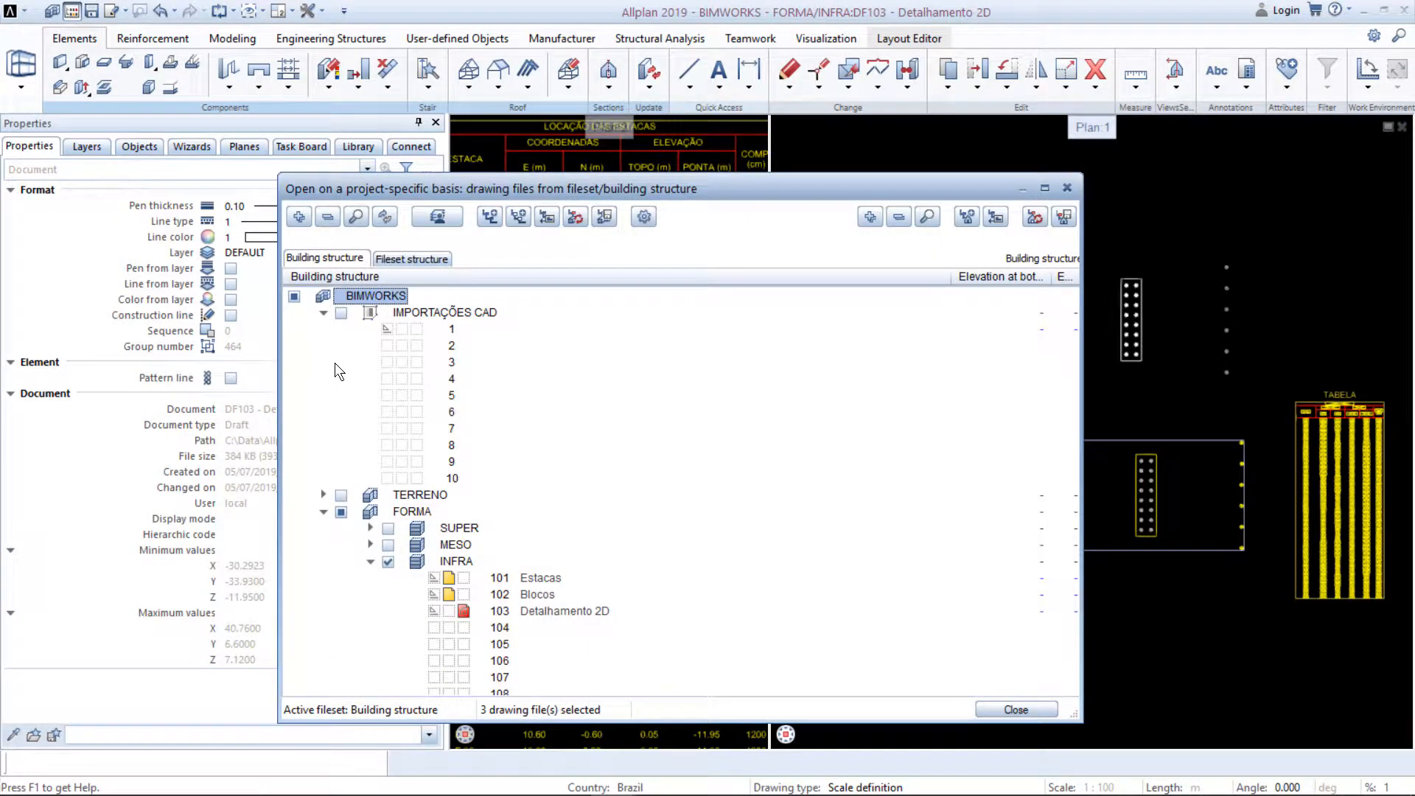
pyautogui.click(450, 575)
pyautogui.click(450, 594)
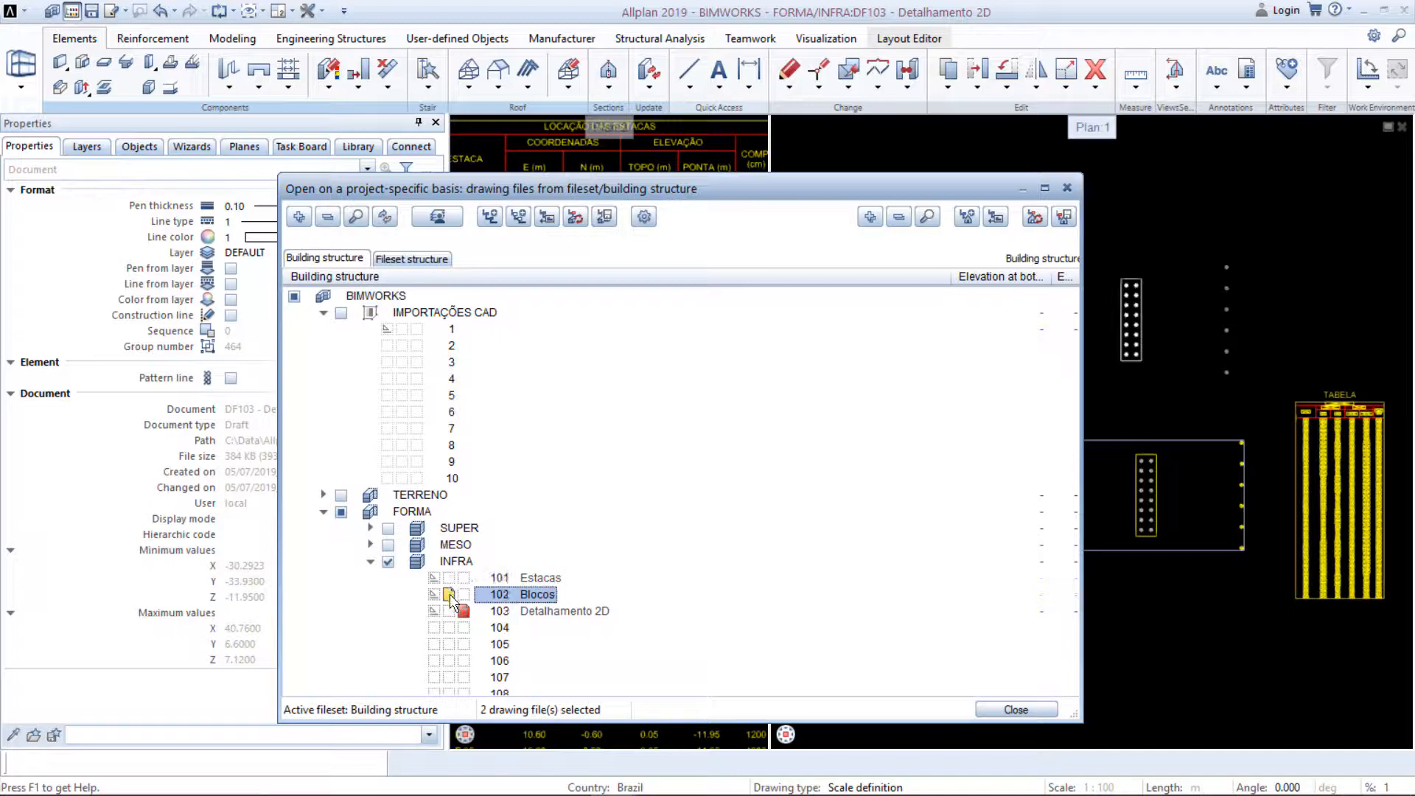
pyautogui.click(461, 609)
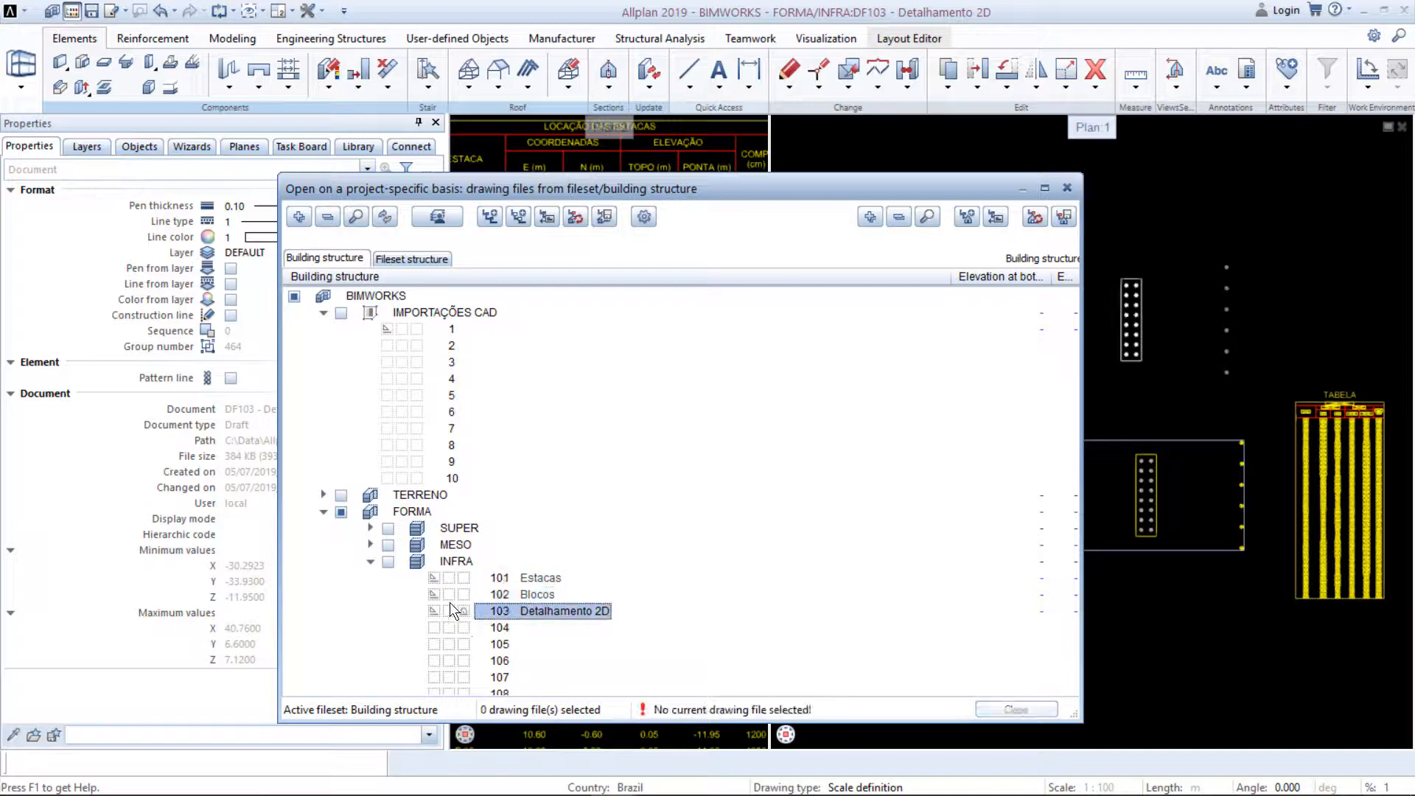
# Load drawing file 202 Pilares from FORMA/MESO in the background and make 1202 Pilares from ARMAÇÃO/MESO the current file
pyautogui.click(370, 546)
pyautogui.click(448, 545)
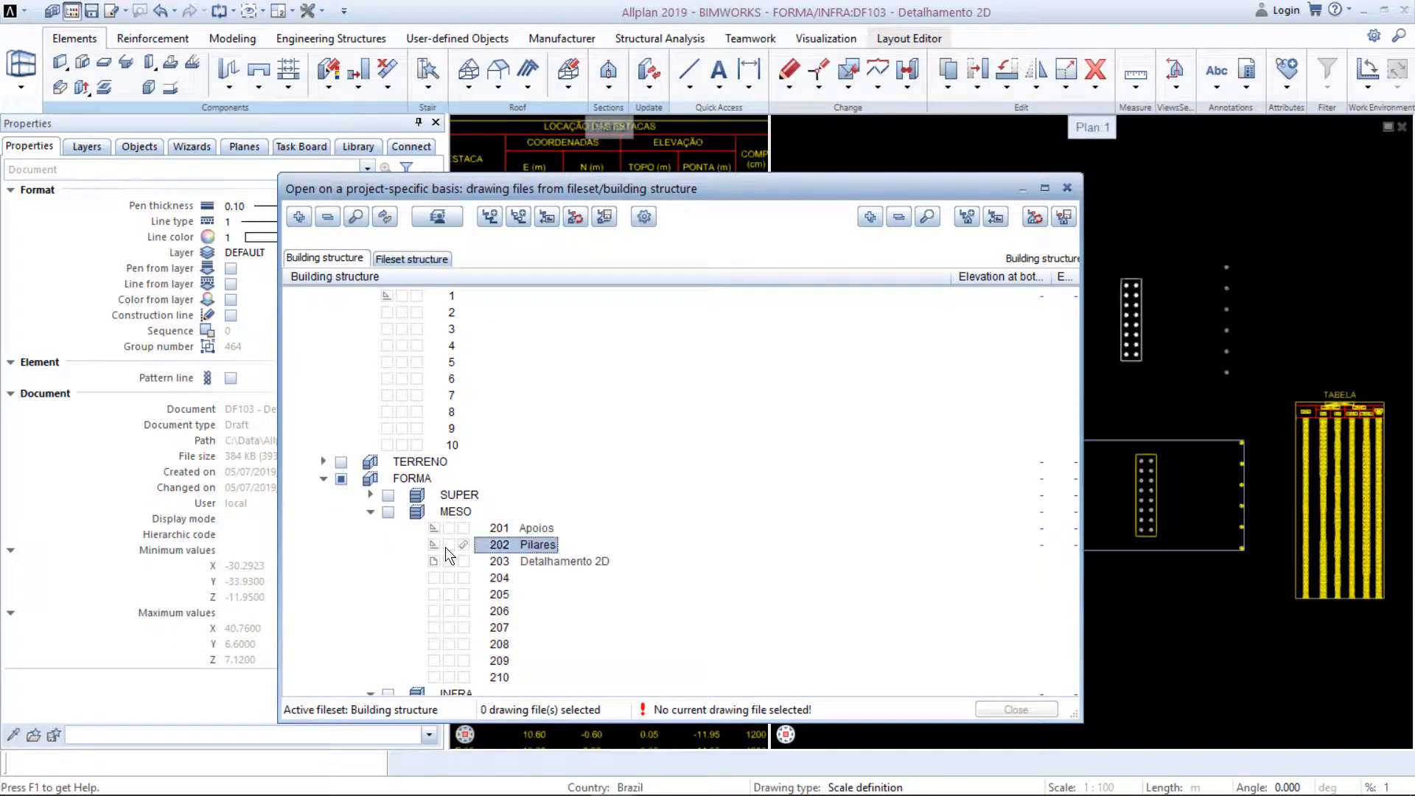
pyautogui.scroll(-4, 445, 547)
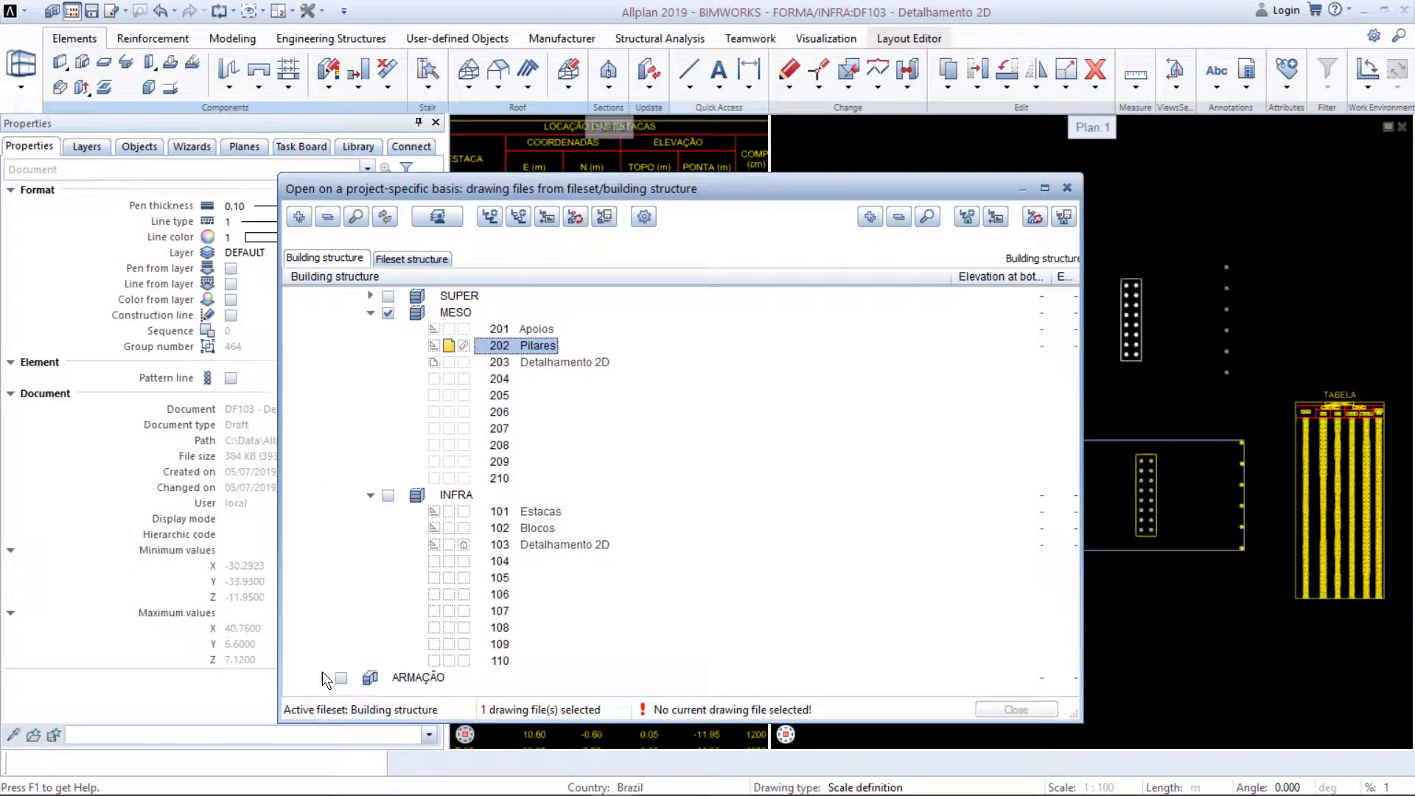
pyautogui.click(322, 676)
pyautogui.click(370, 662)
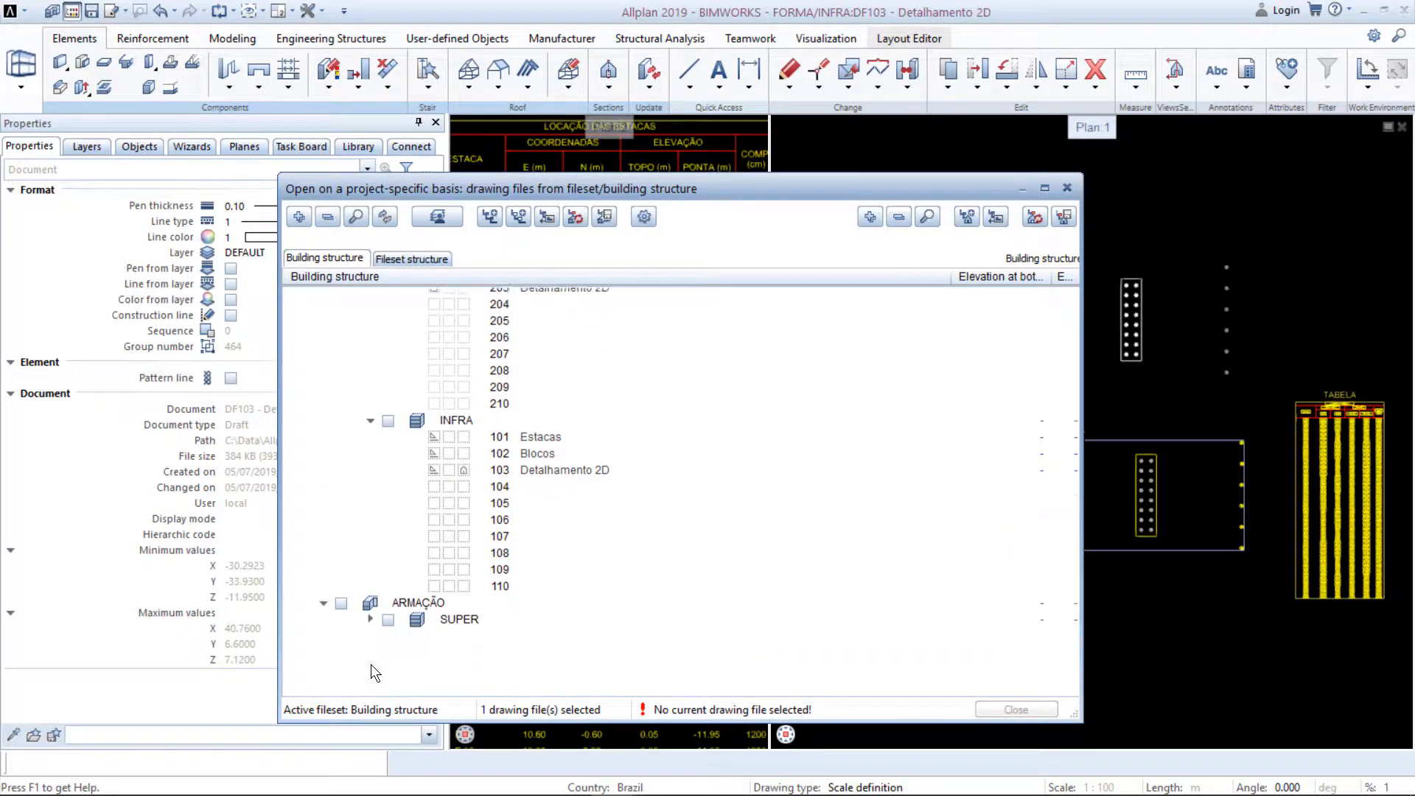
pyautogui.click(462, 545)
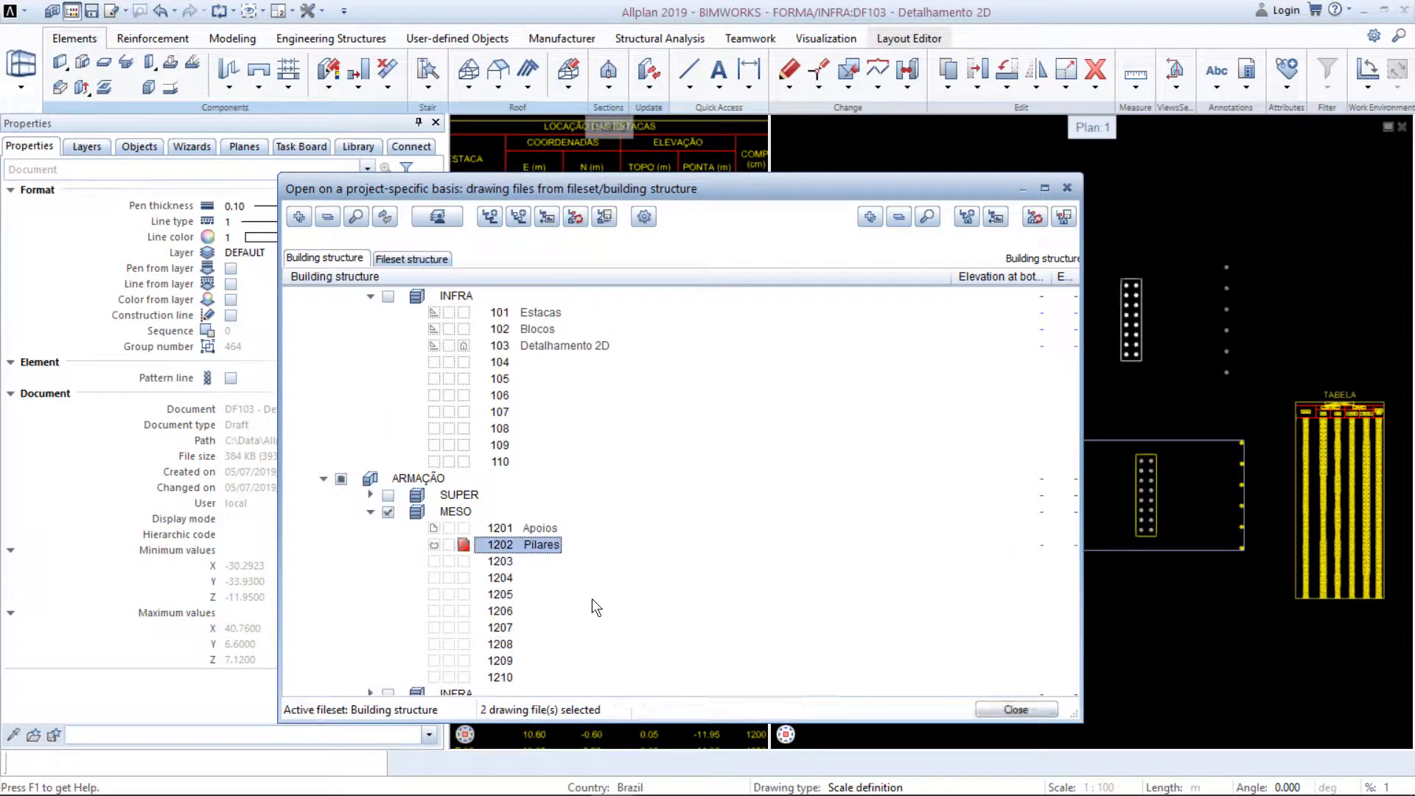
pyautogui.click(976, 710)
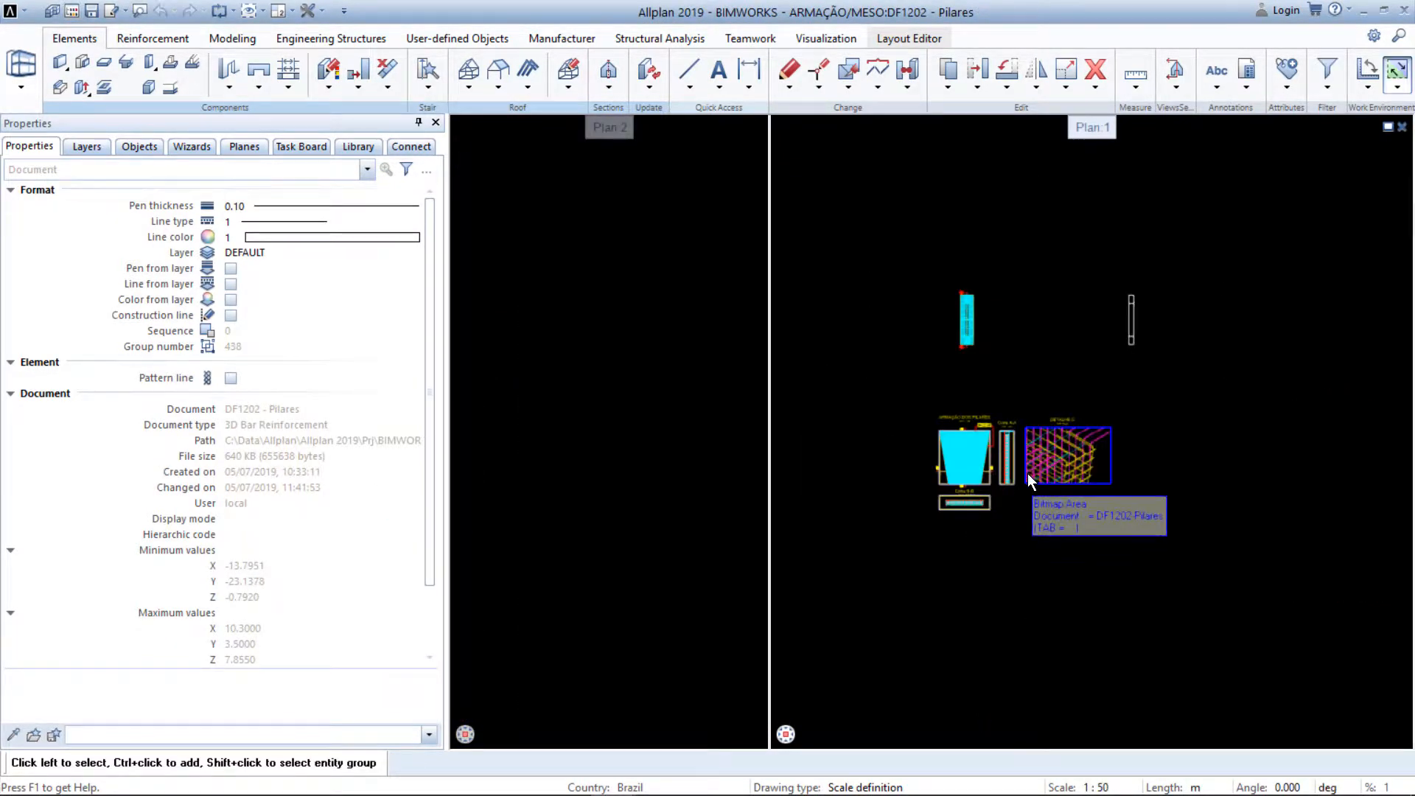
# Show the pillar reinforcement in a front-left isometric view beside the plan, and examine the sections and DETALHE C
pyautogui.scroll(3, 1028, 473)
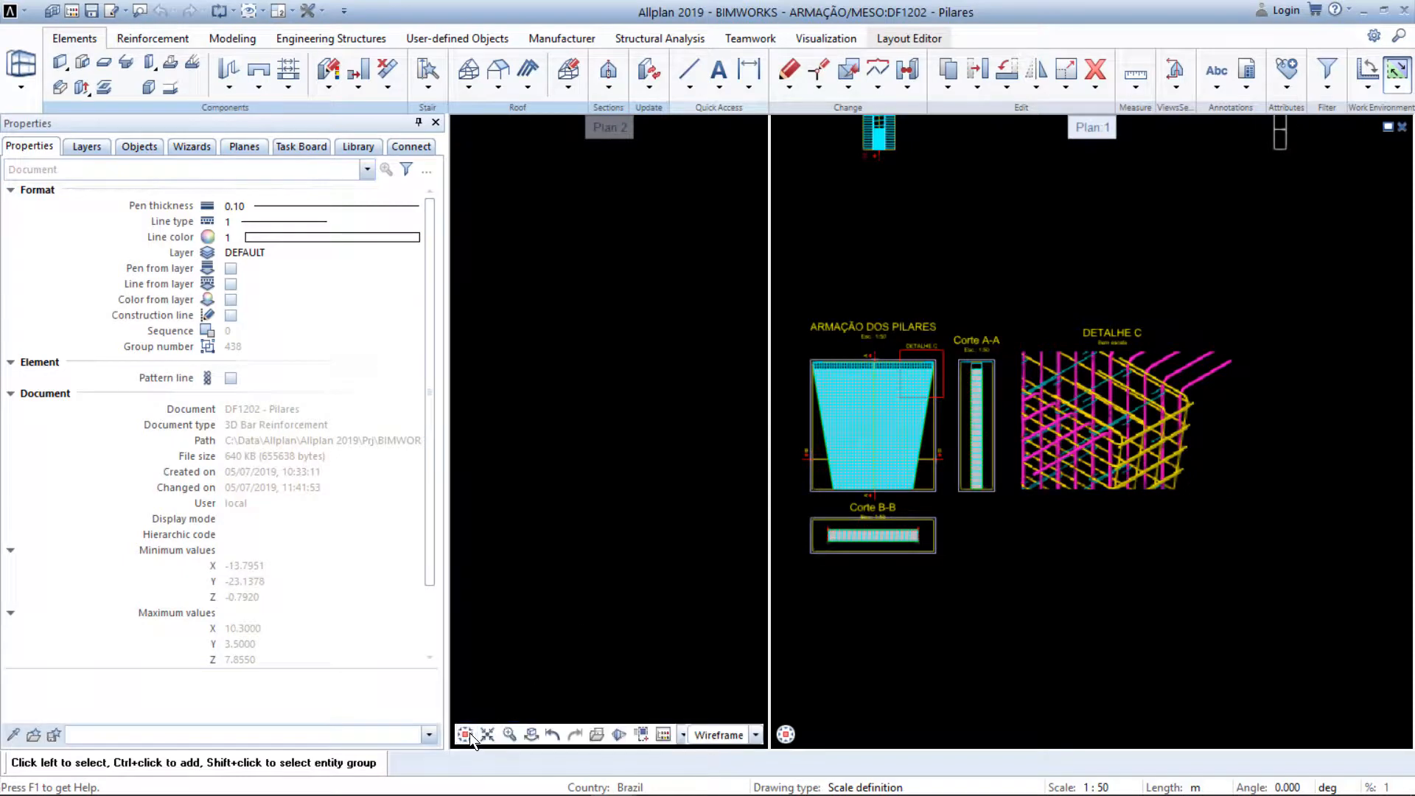
pyautogui.click(467, 705)
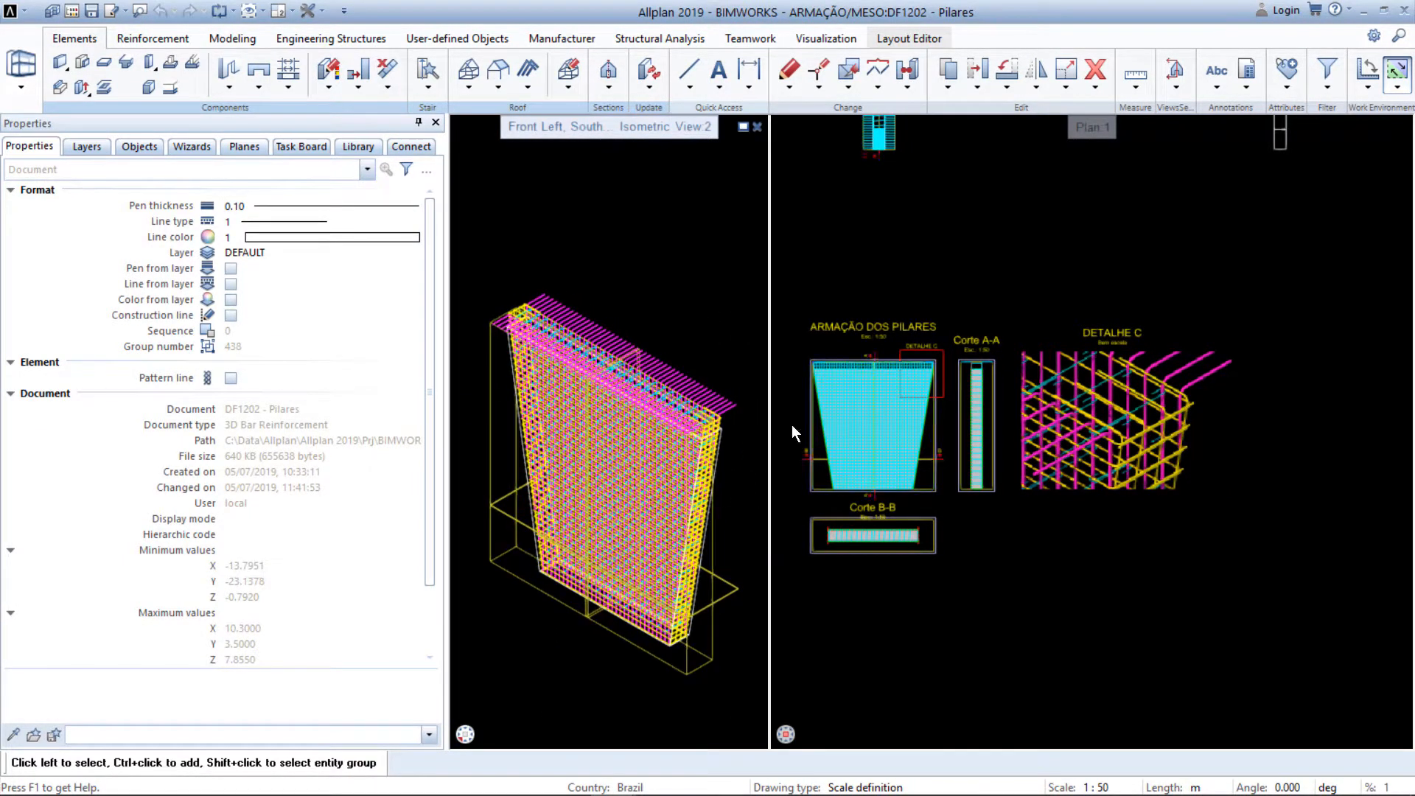
pyautogui.scroll(4, 852, 370)
pyautogui.moveTo(1291, 486)
pyautogui.mouseDown(button='middle')
pyautogui.moveTo(1308, 501)
pyautogui.moveTo(1156, 495)
pyautogui.moveTo(1070, 435)
pyautogui.moveTo(1274, 365)
pyautogui.mouseUp(button='middle')
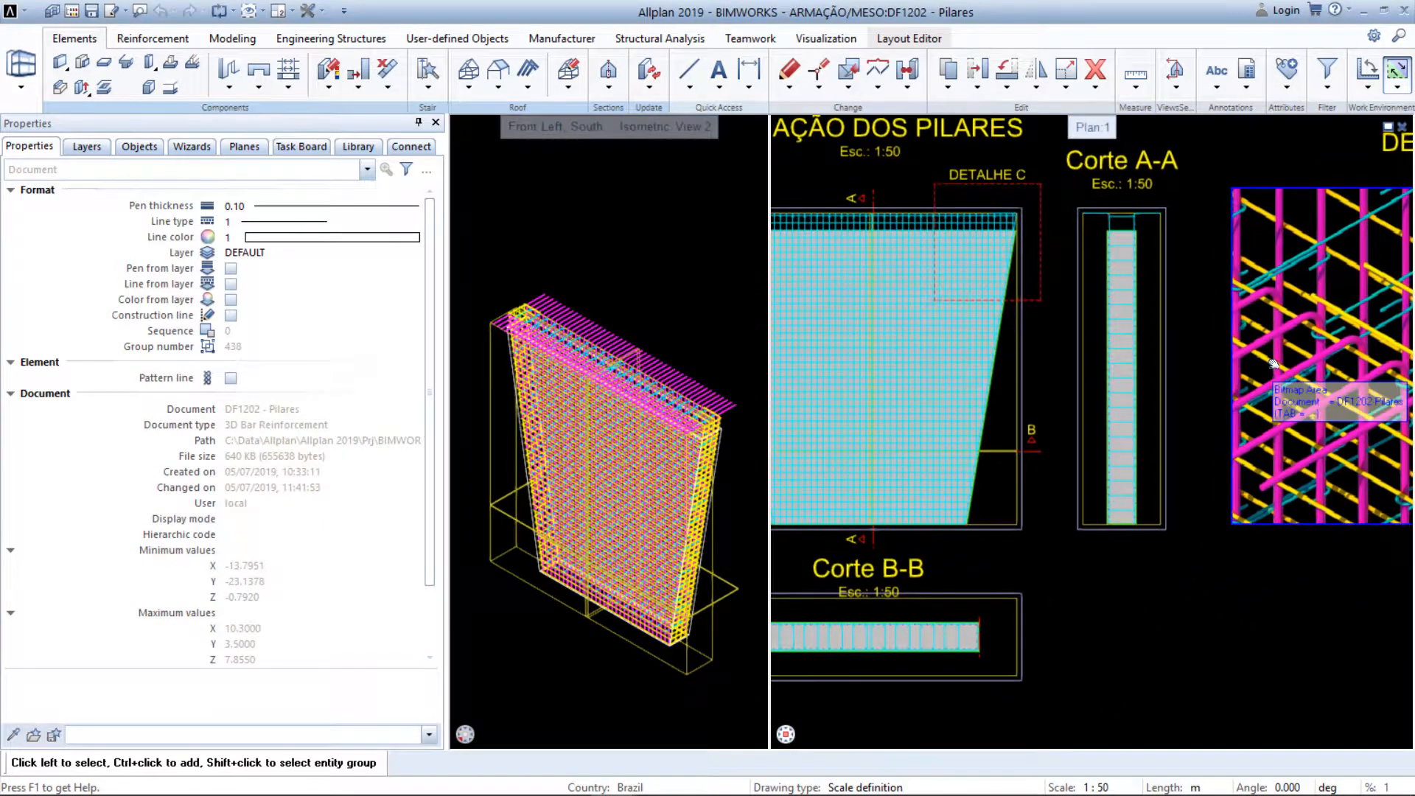
# Review the available drawing scales and length units, keeping 1:50 and metres
pyautogui.click(1096, 787)
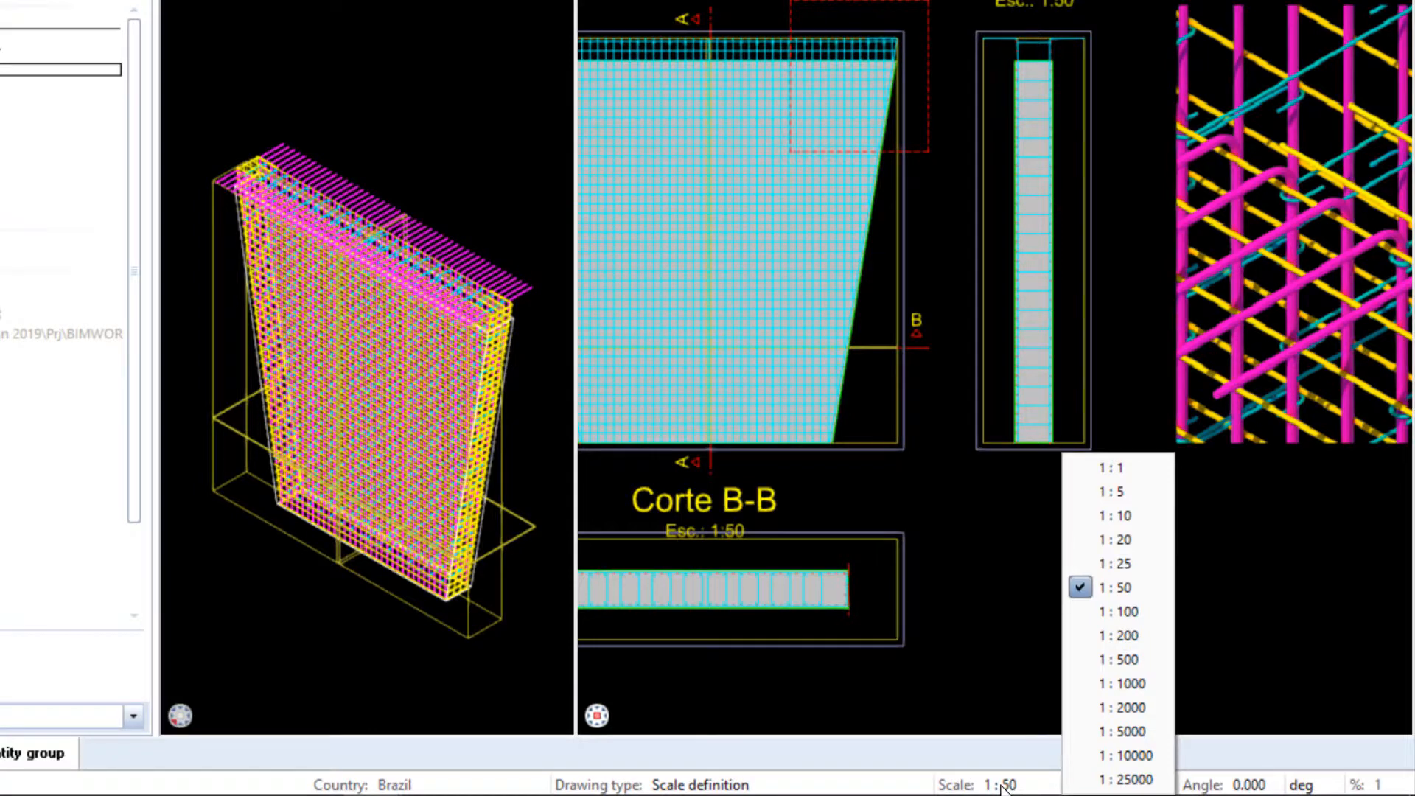
pyautogui.click(1012, 786)
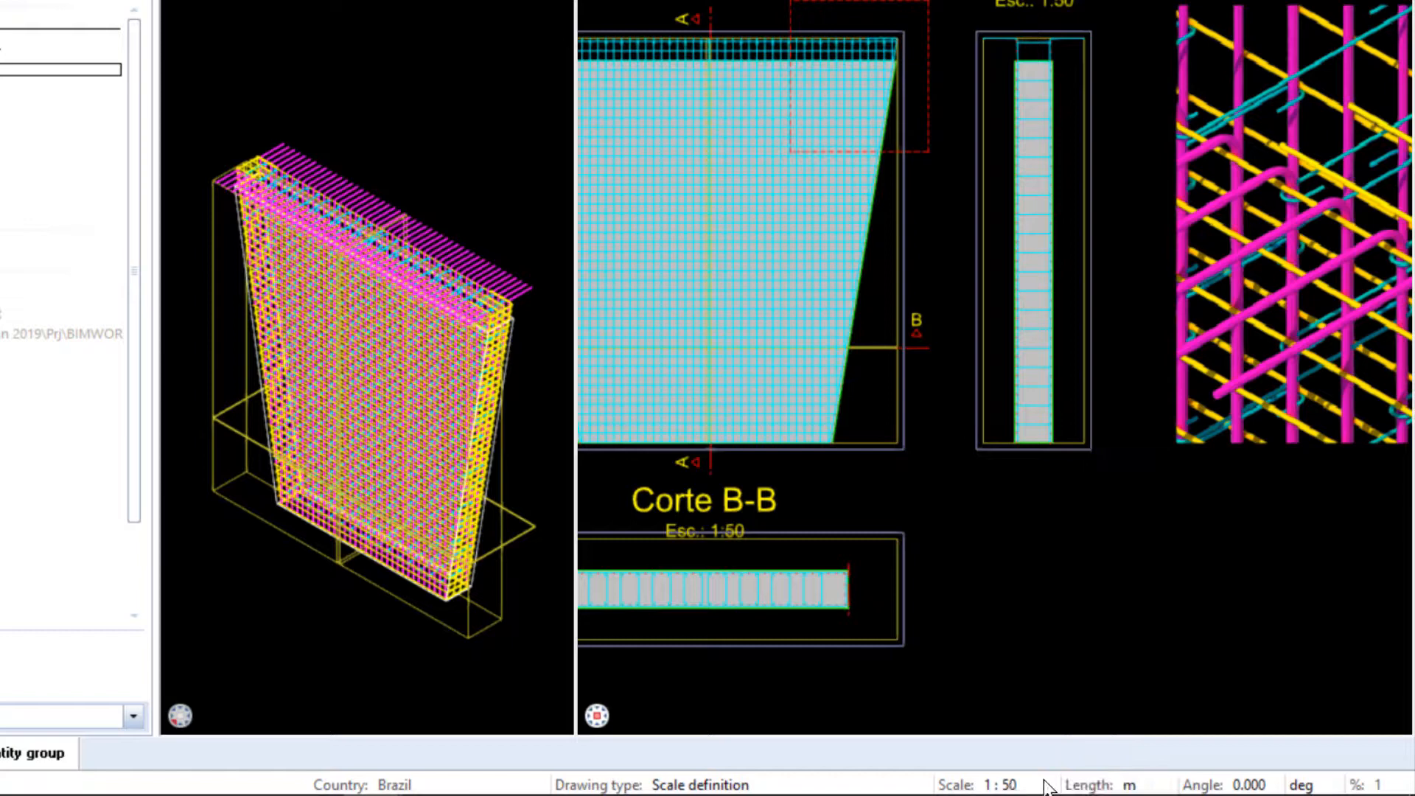
pyautogui.click(1130, 786)
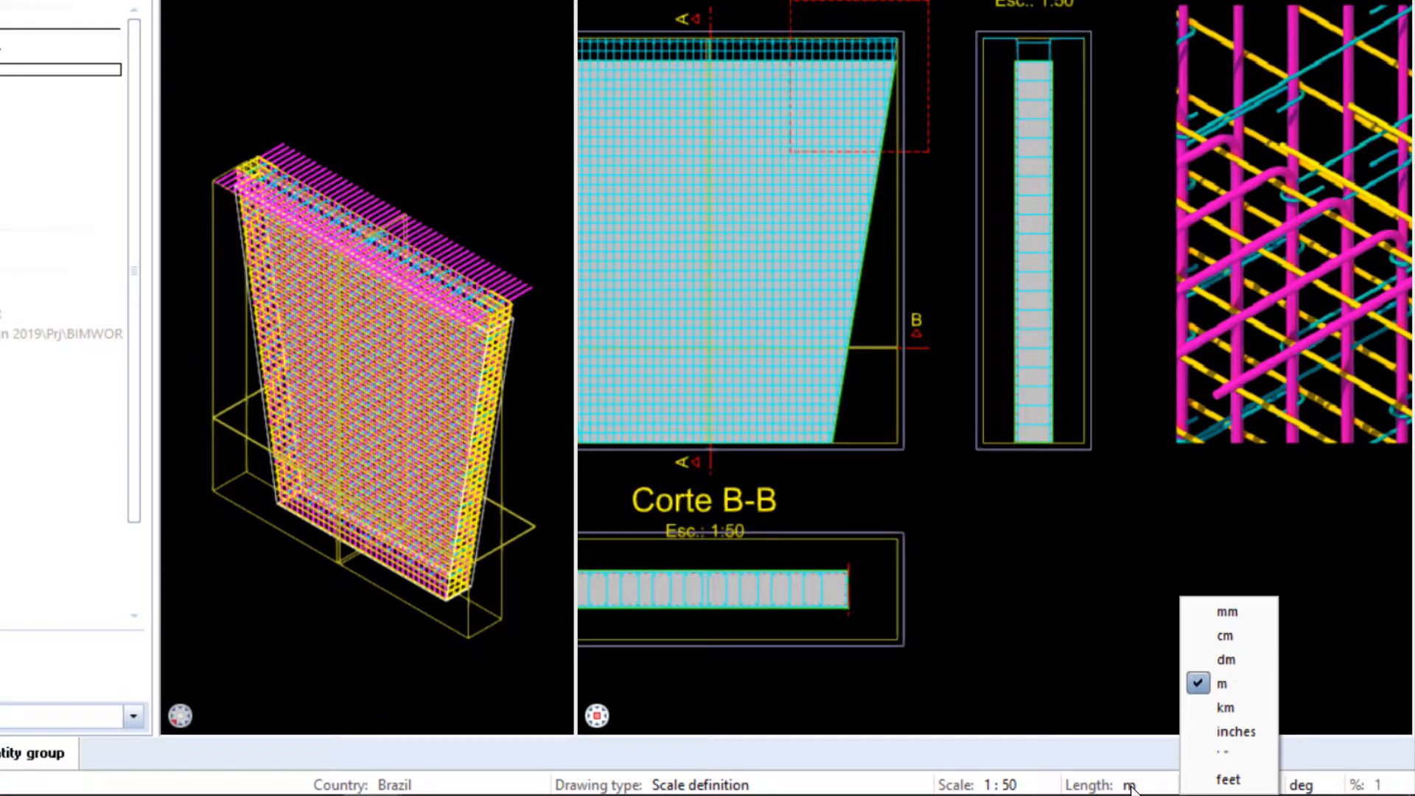
pyautogui.click(1131, 787)
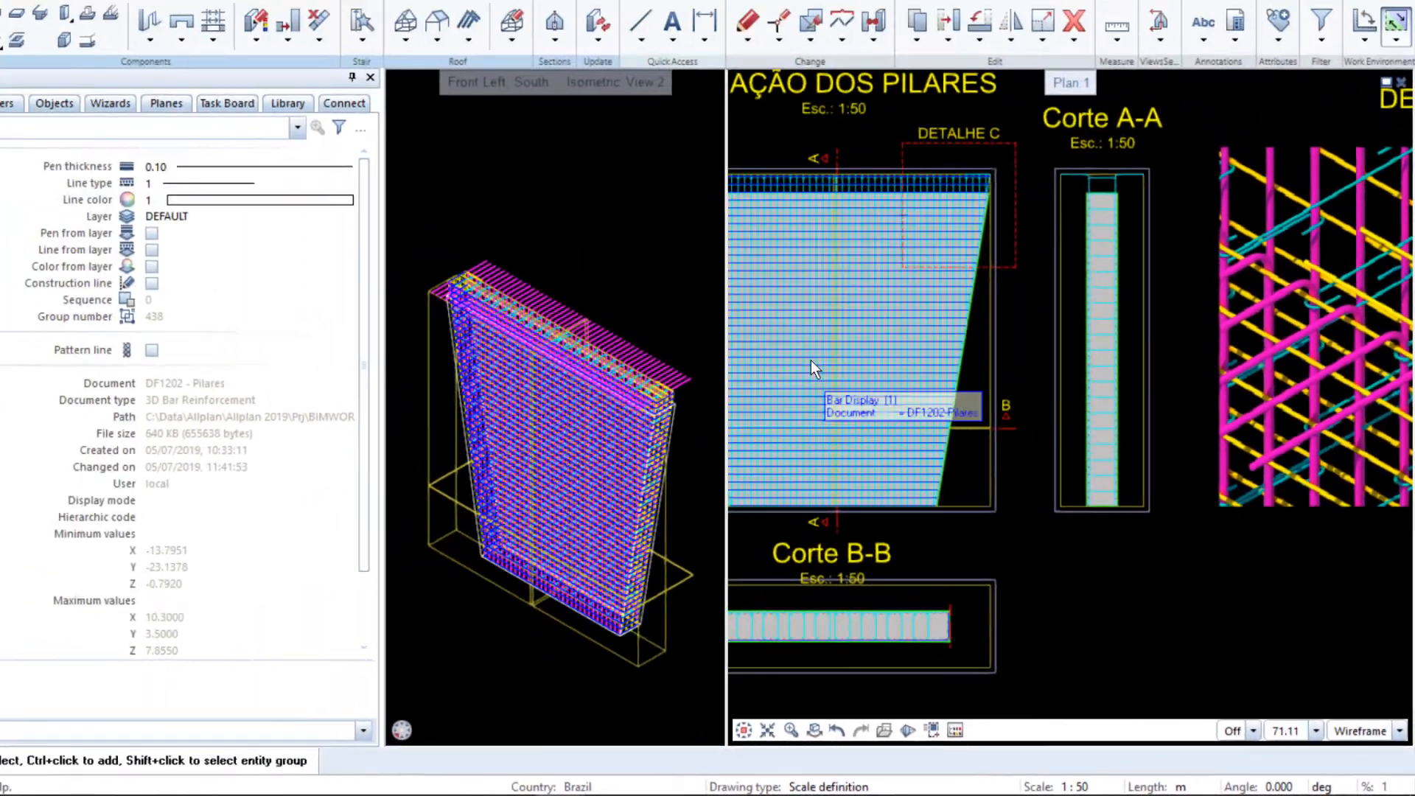
# Start a labelled dimension line for the horizontal bars in the pillar elevation, loading the office favorite BW_Bar Dimension 1
pyautogui.moveTo(722, 286); pyautogui.dragTo(892, 347, button='middle')
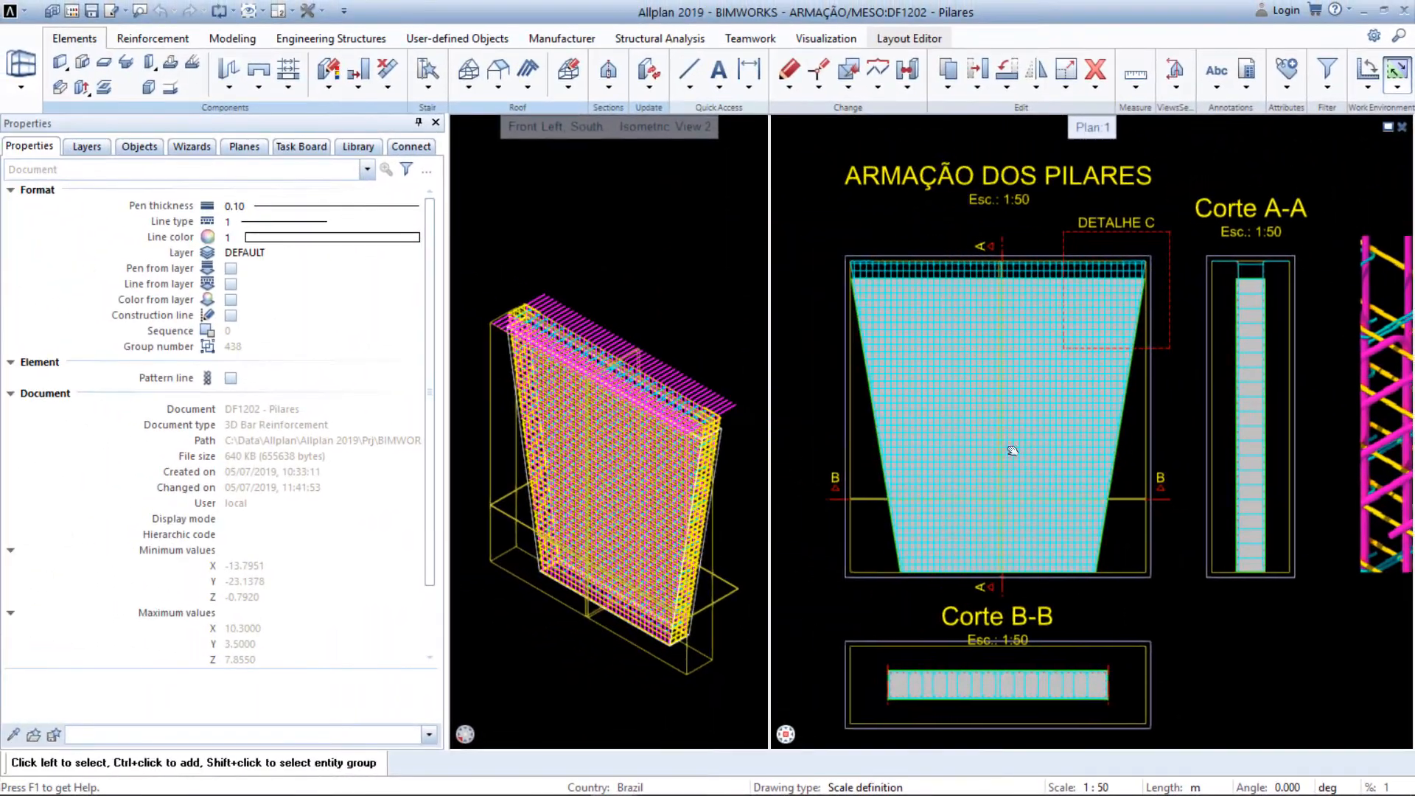
pyautogui.scroll(5, 950, 339)
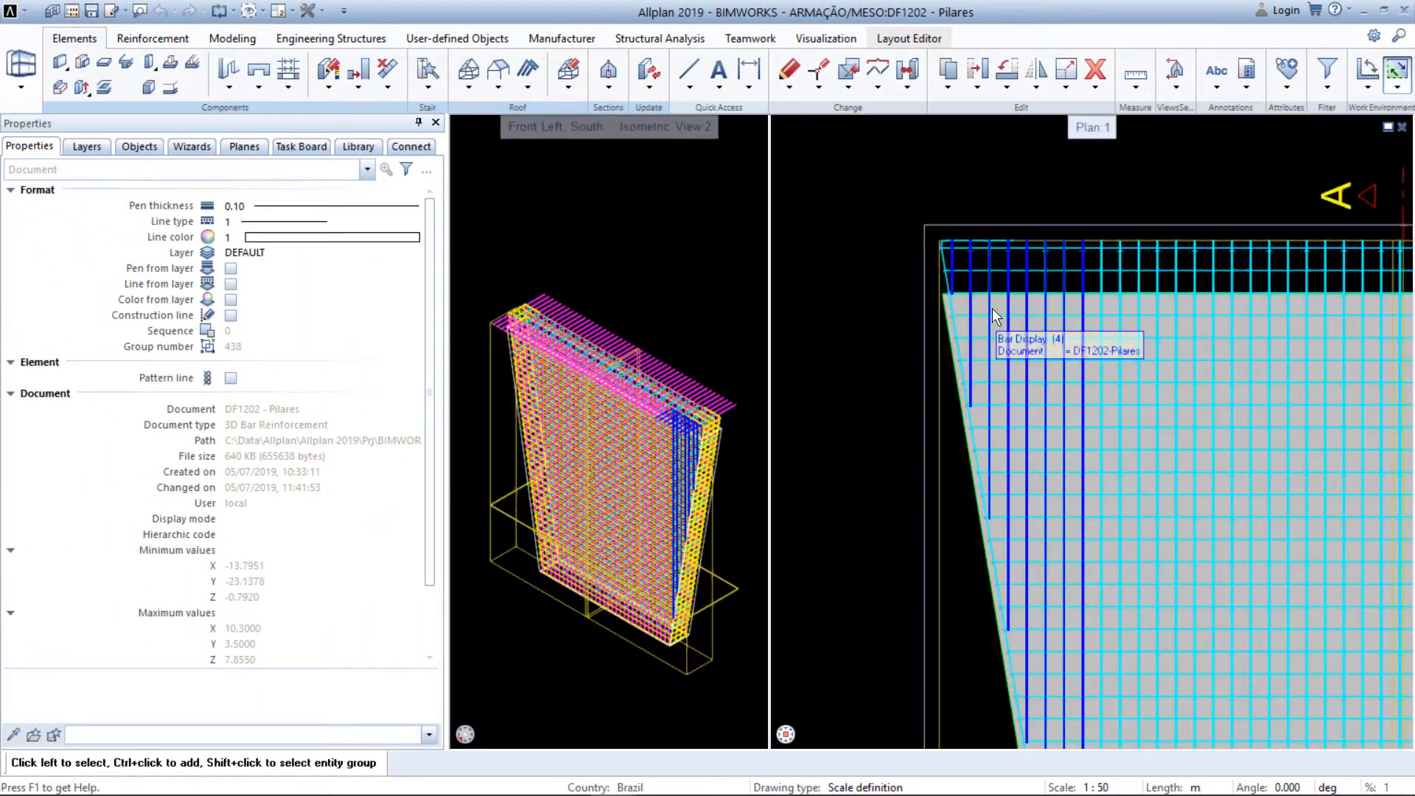
pyautogui.rightClick(997, 315)
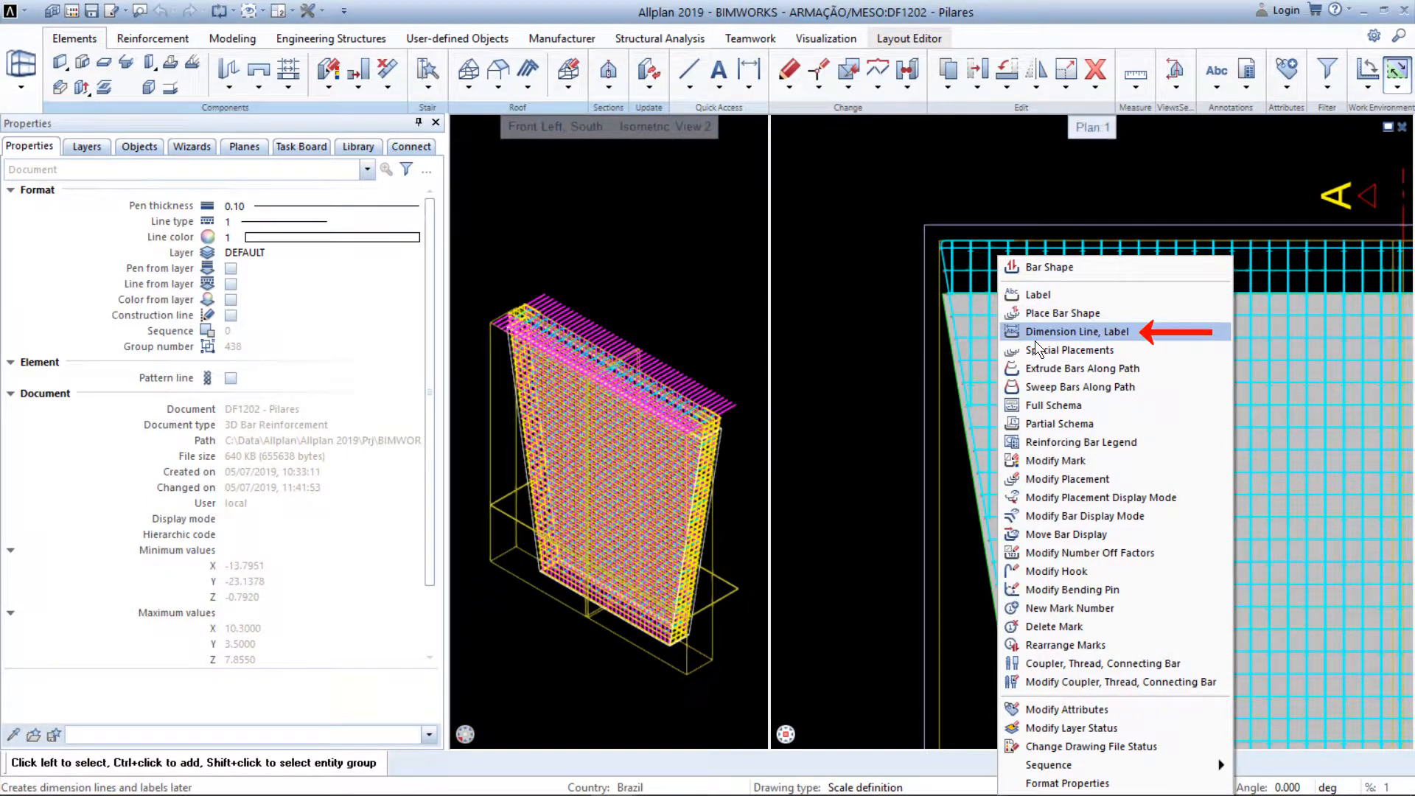
pyautogui.click(1142, 334)
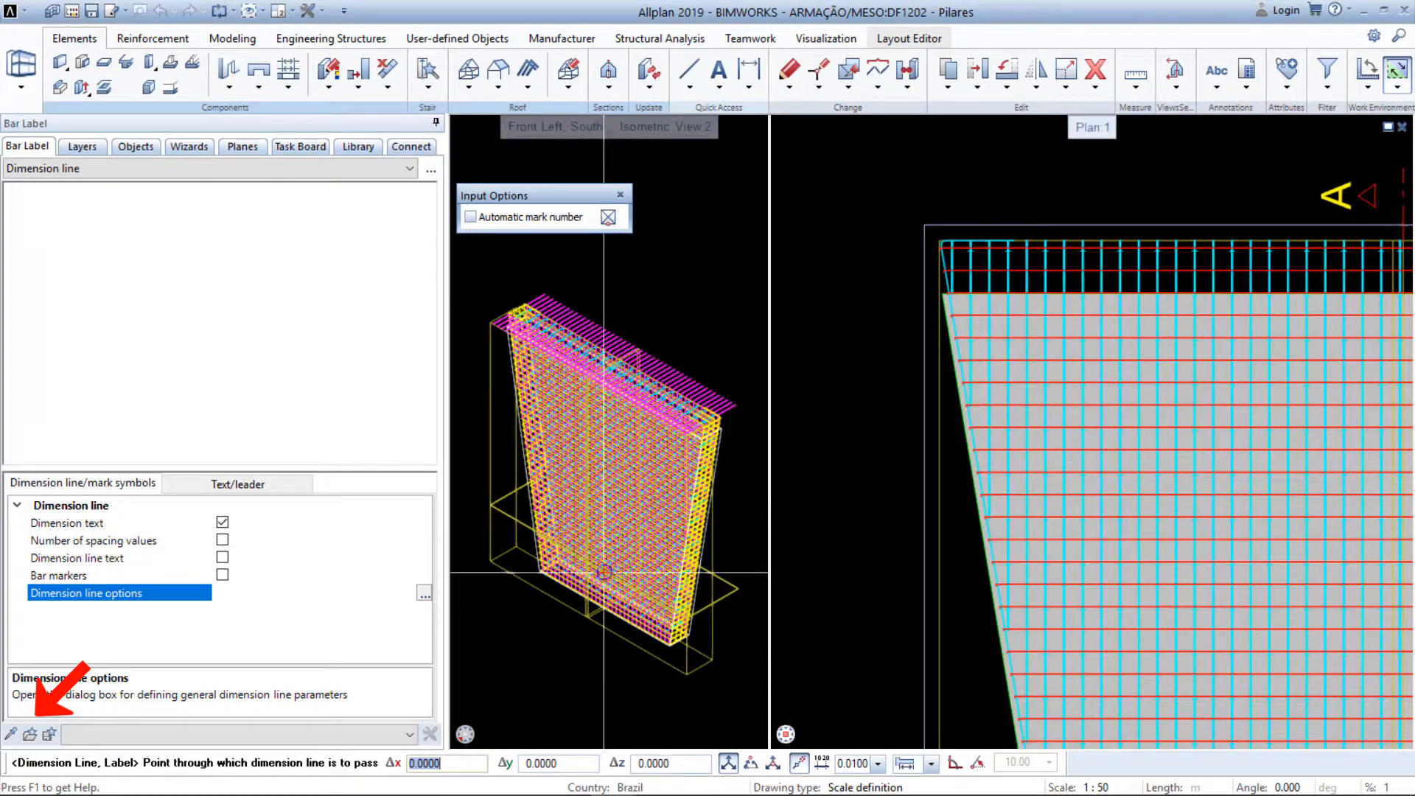
pyautogui.click(29, 734)
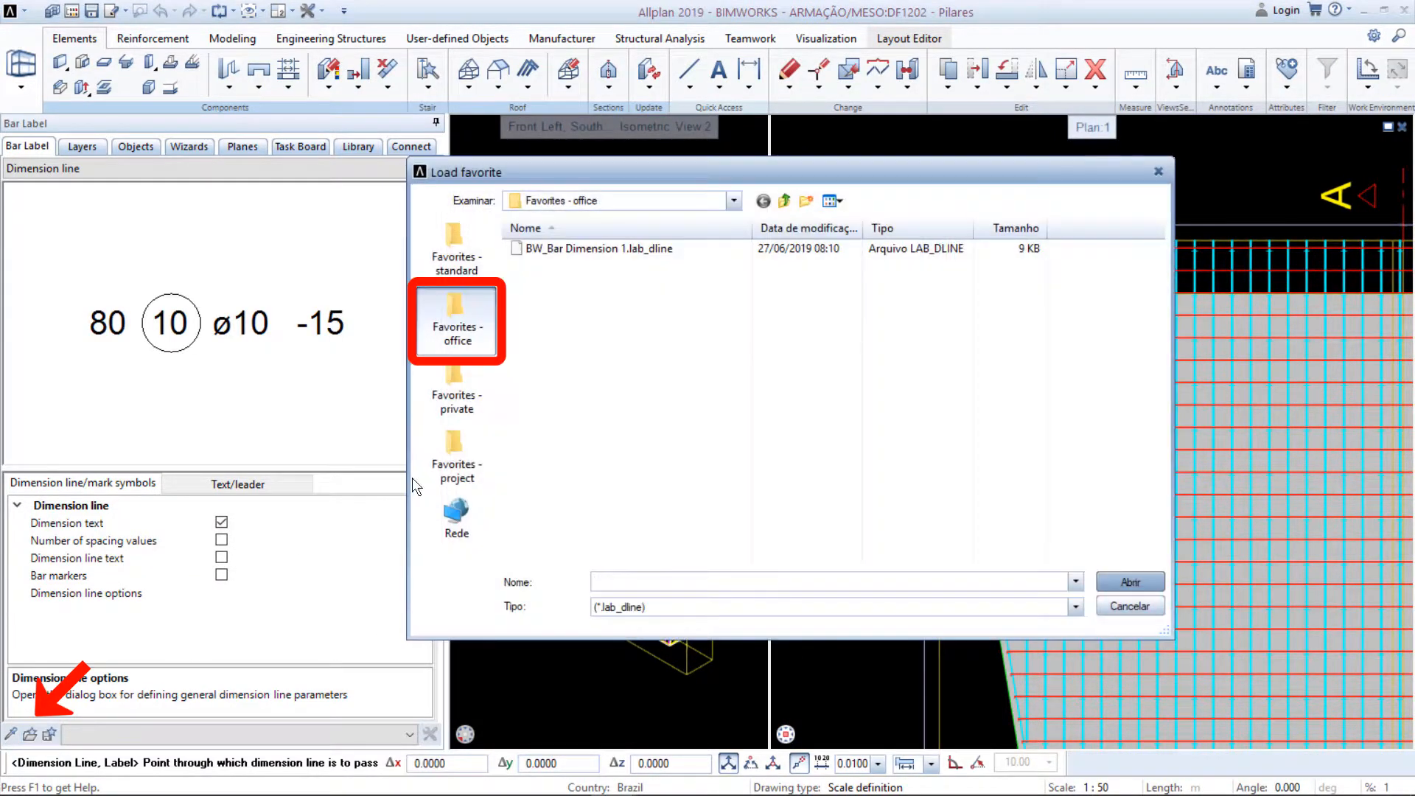
pyautogui.click(709, 255)
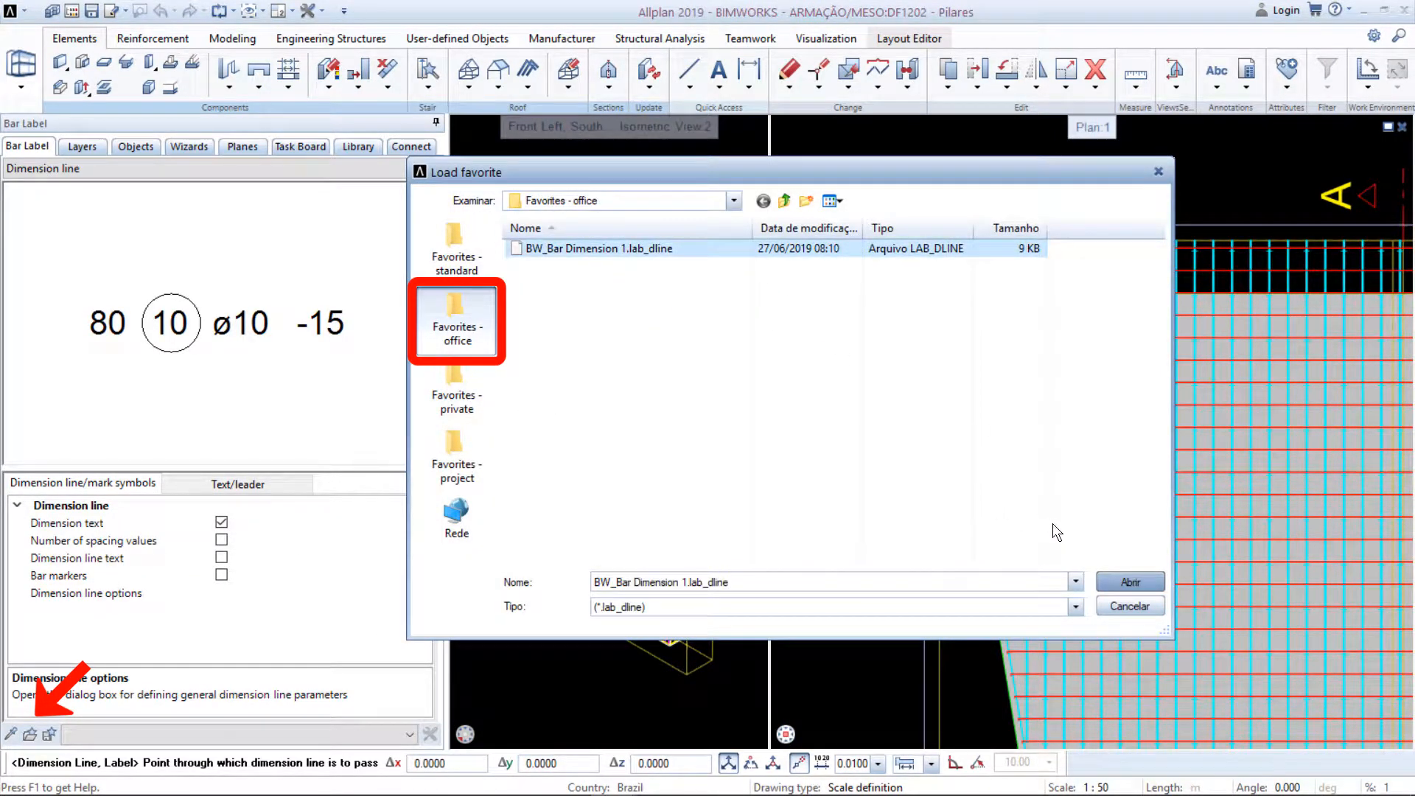
pyautogui.click(1116, 579)
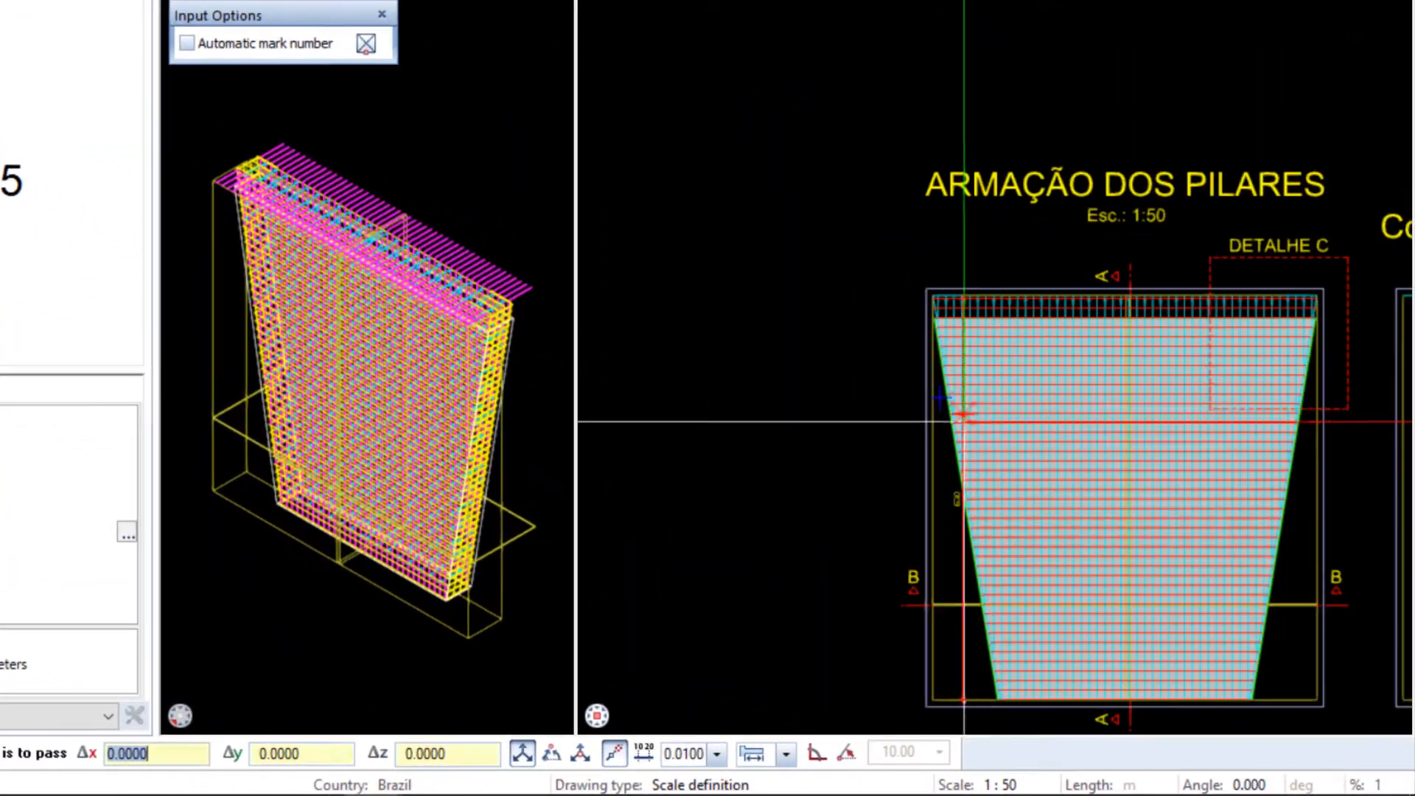
# Place the horizontal bars' dimension line to the left of the pillar elevation, with its bar label beside it at 90°
pyautogui.click(876, 459)
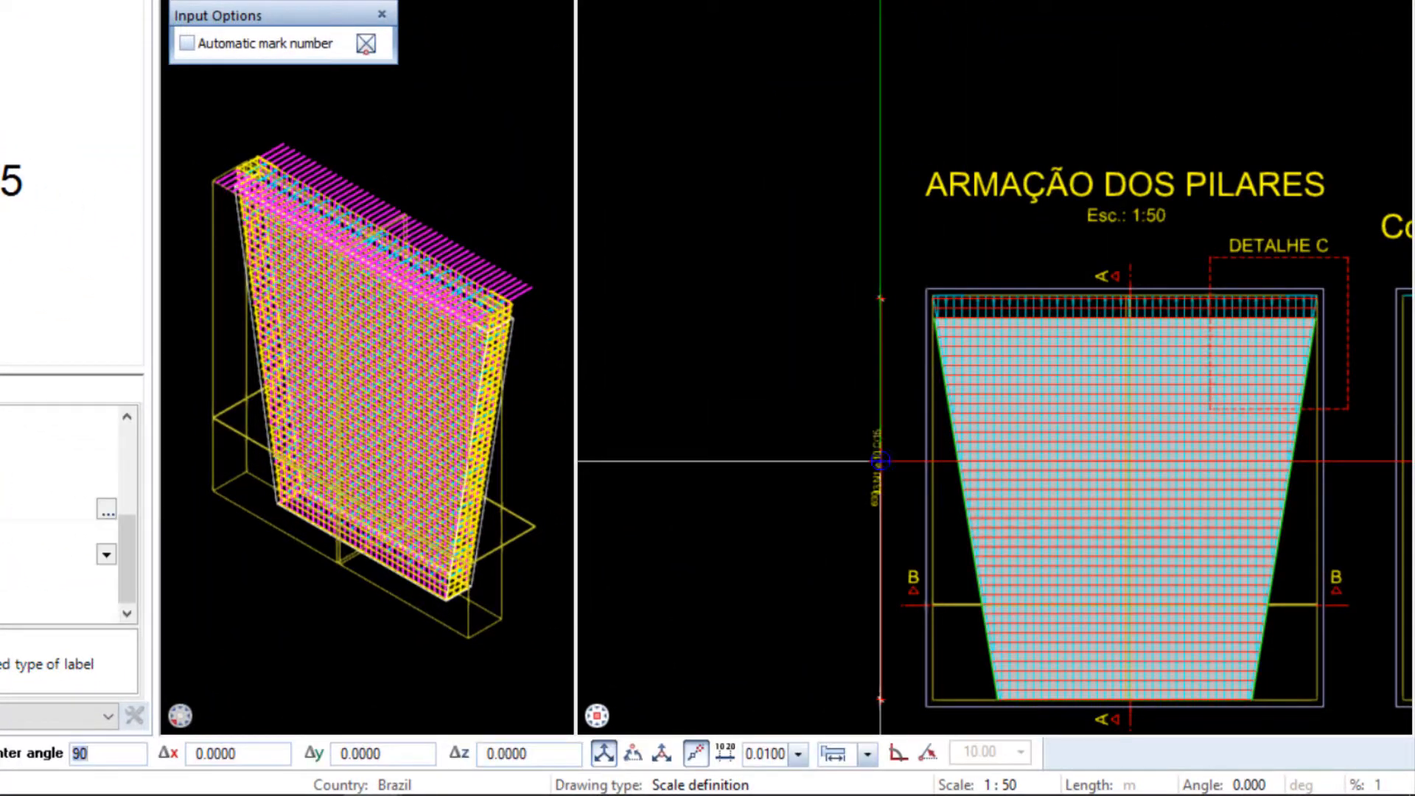
pyautogui.scroll(3, 878, 461)
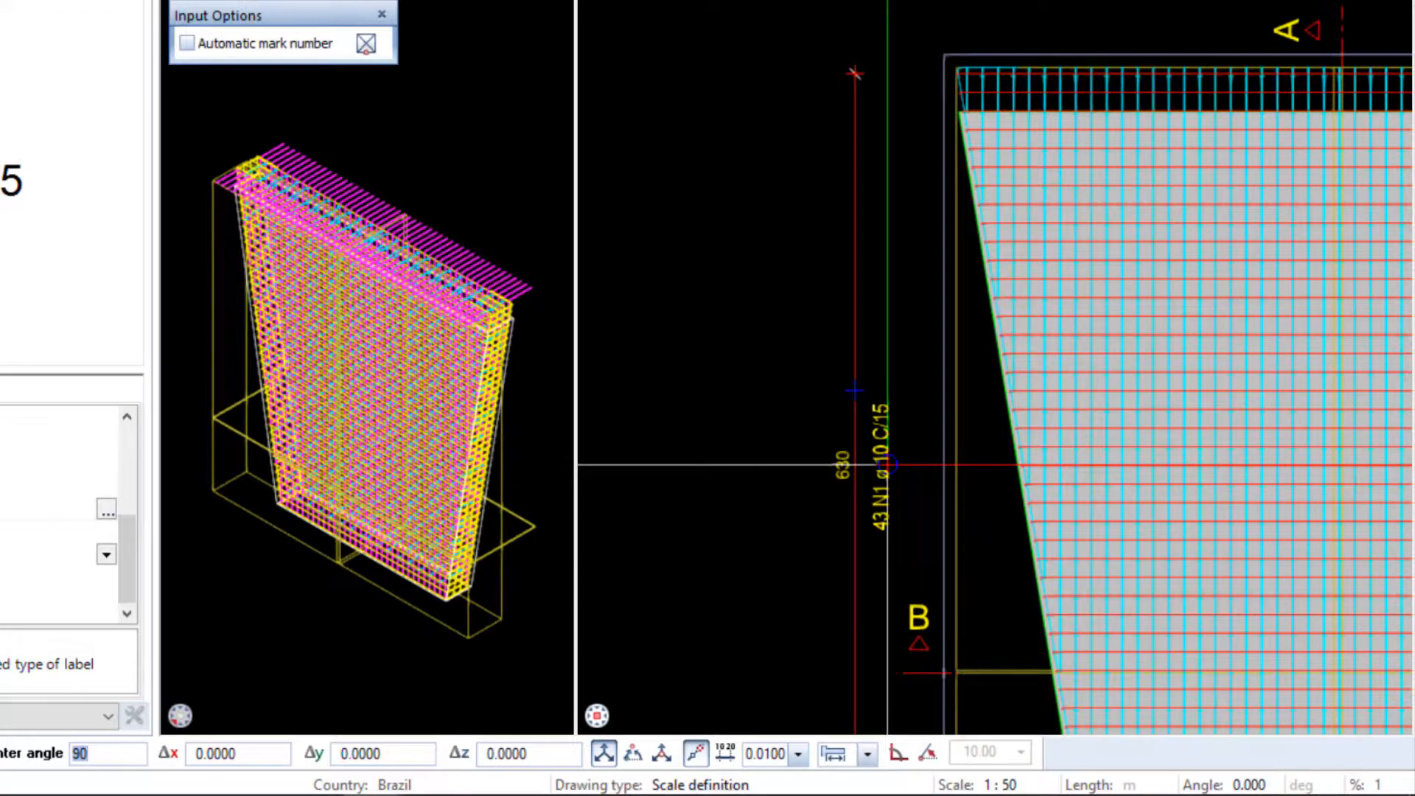
pyautogui.press('Return')
# Dimension and label the longitudinal bars of Corte B-B, placing the dimension line and its label below the section
pyautogui.moveTo(976, 581)
pyautogui.mouseDown(button='middle')
pyautogui.moveTo(897, 391)
pyautogui.moveTo(815, 57)
pyautogui.mouseUp(button='middle')
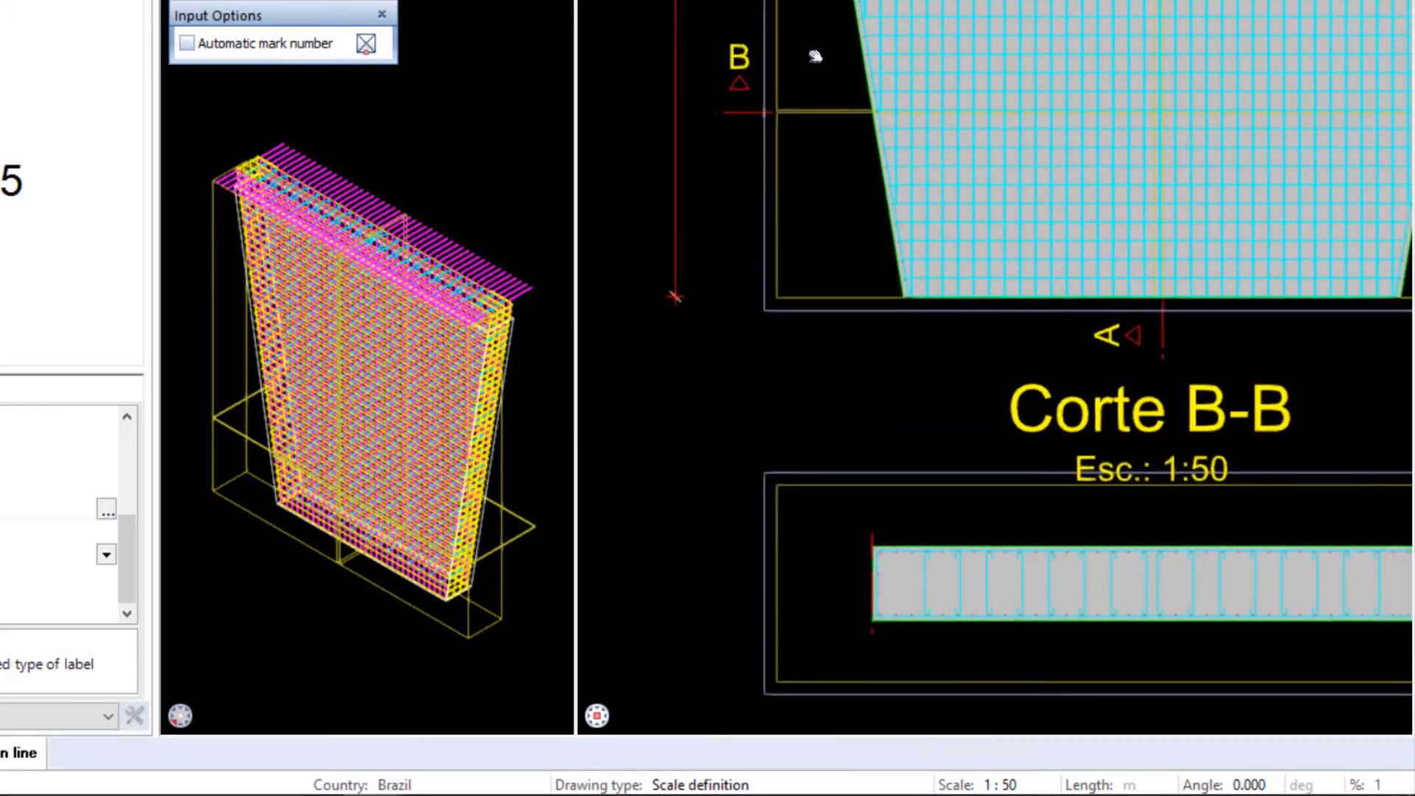
pyautogui.scroll(5, 882, 563)
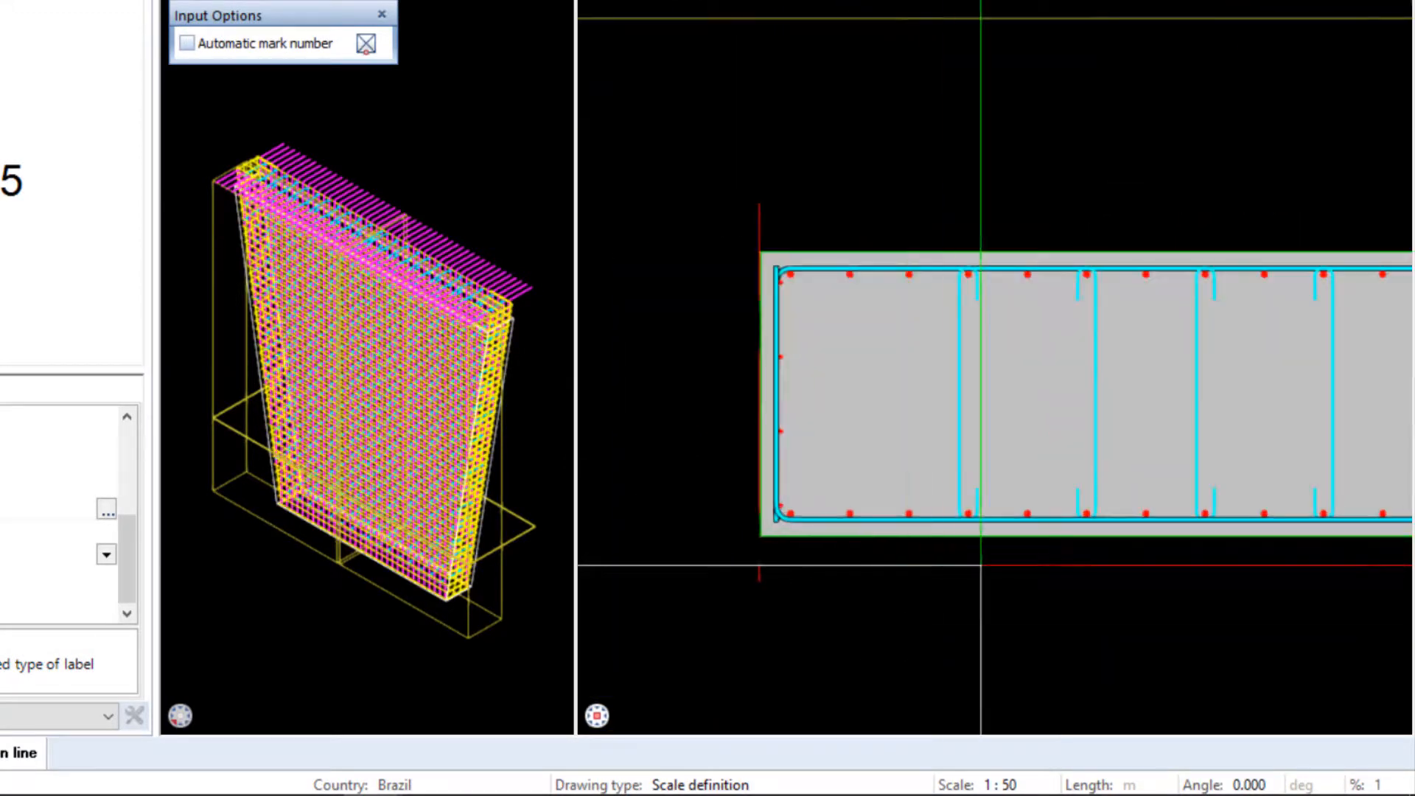
pyautogui.scroll(2, 1143, 516)
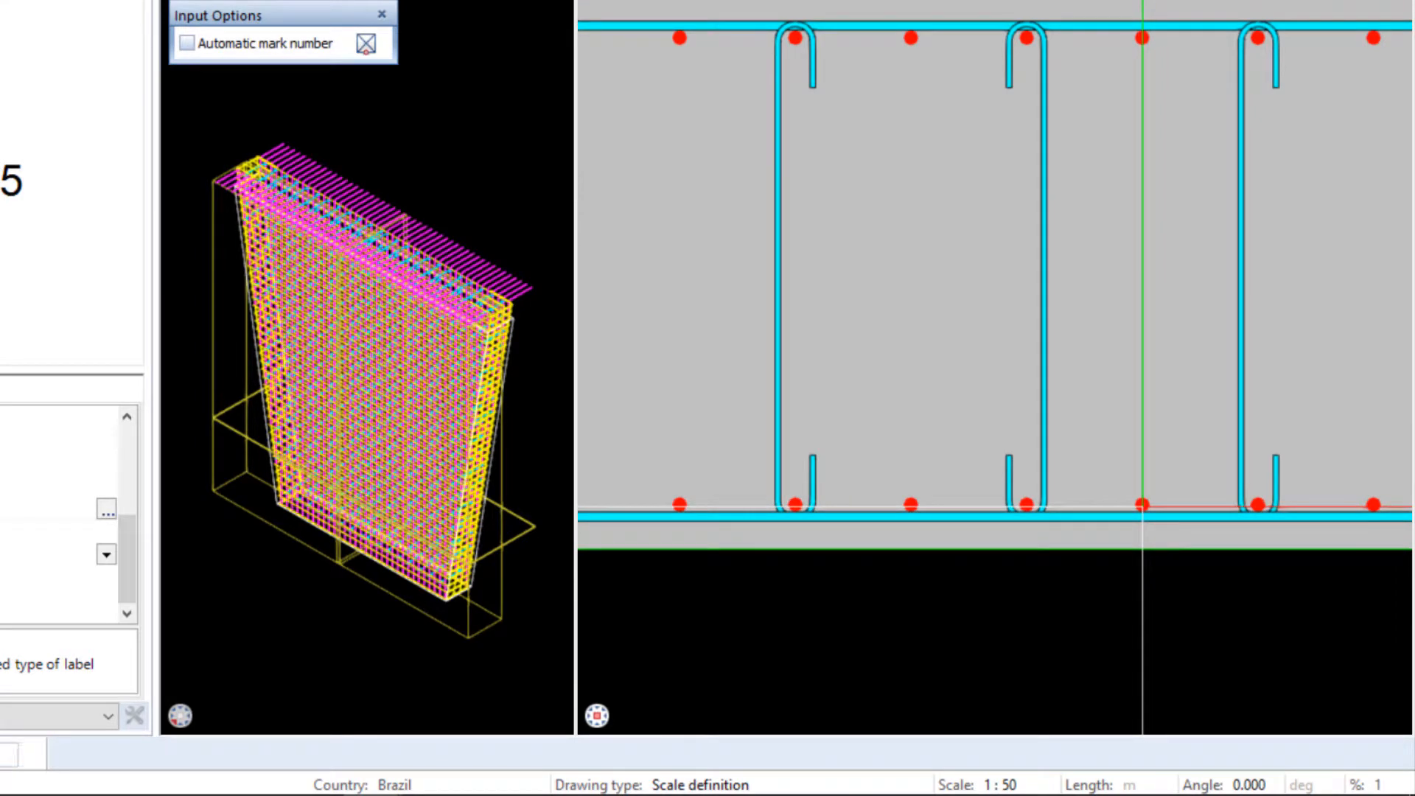
pyautogui.scroll(-5, 1142, 507)
pyautogui.moveTo(1067, 509); pyautogui.dragTo(827, 379, button='middle')
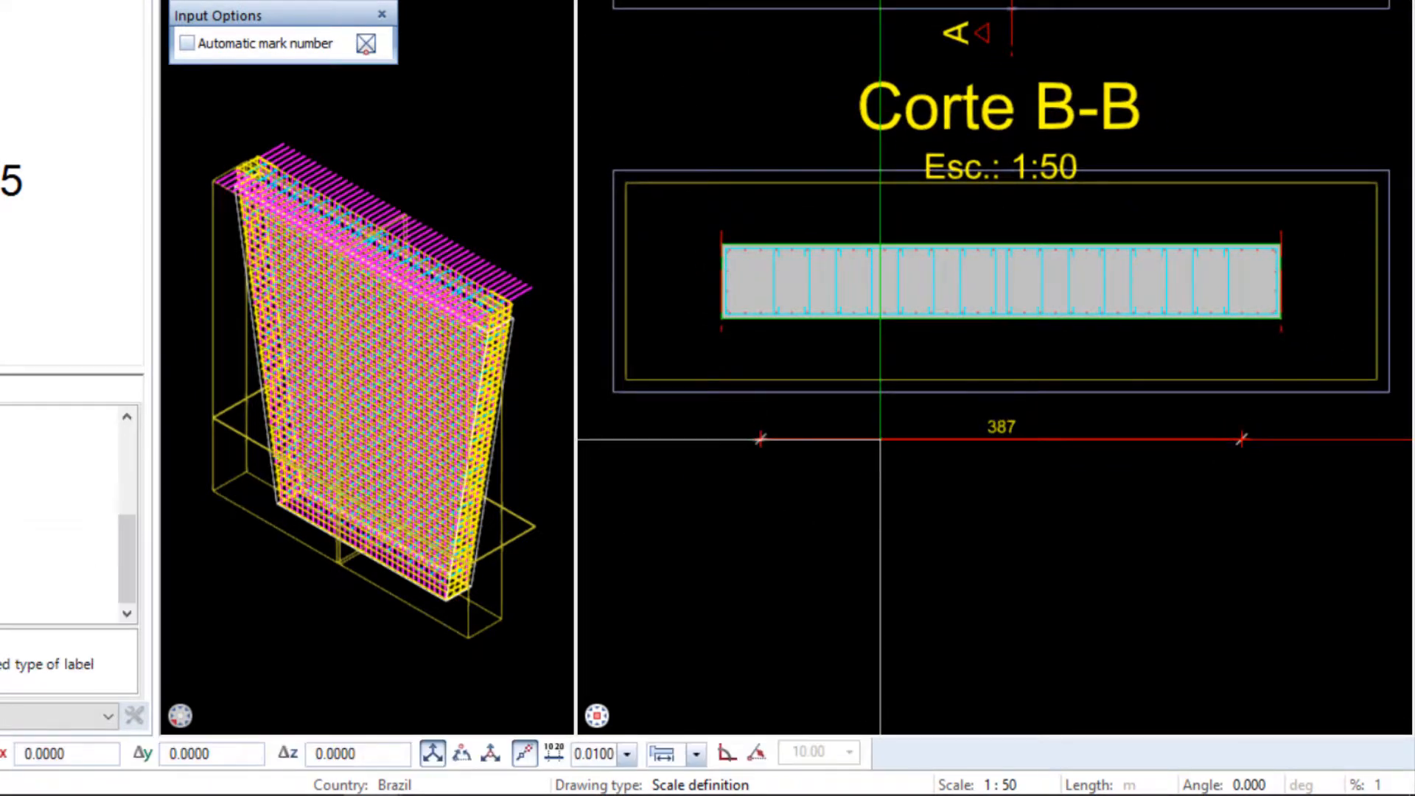
pyautogui.click(881, 439)
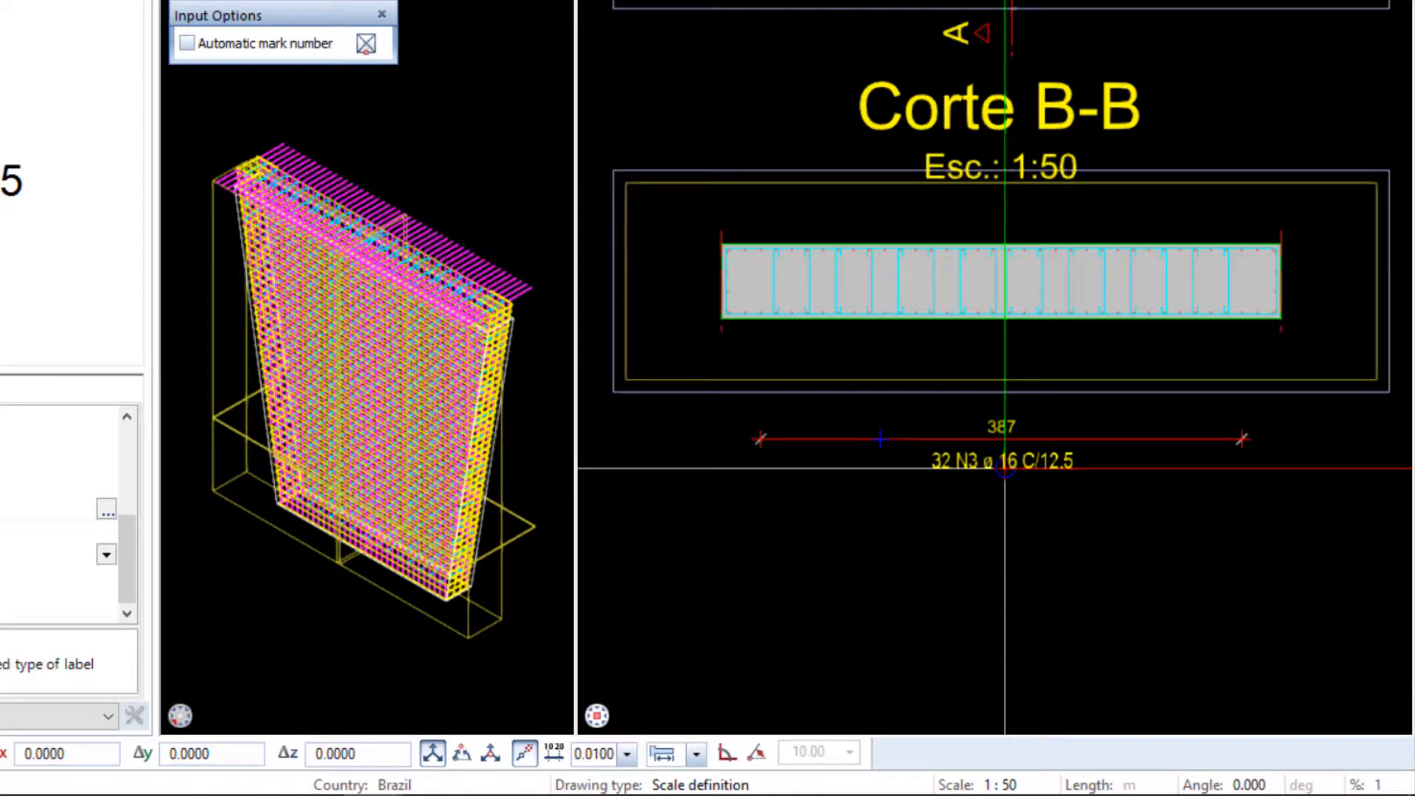
pyautogui.click(1004, 464)
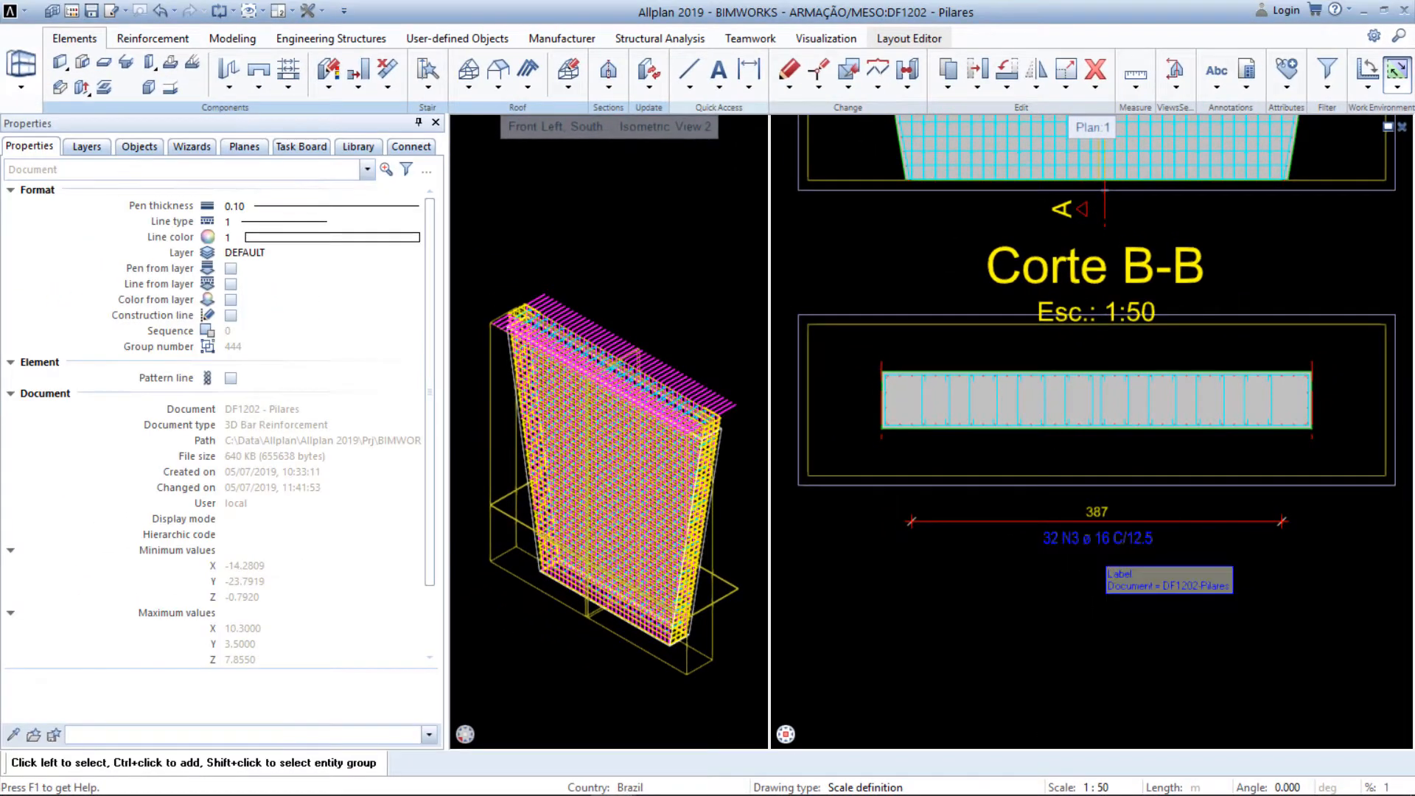
pyautogui.scroll(-3, 1093, 590)
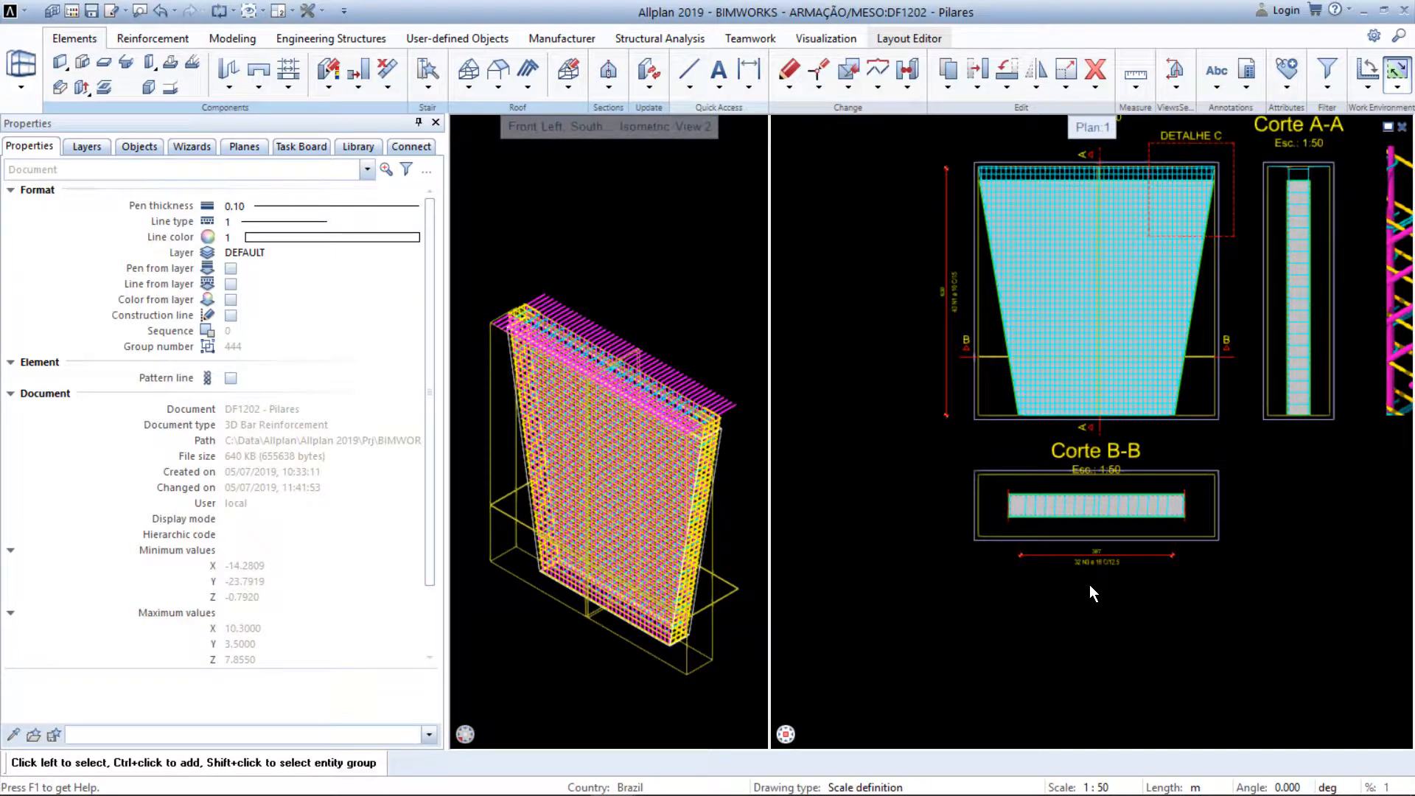
# Create a partial schema of the pillar's inclined edge bar with horizontal label text, aligned horizontally with the bar and placed left of the elevation
pyautogui.scroll(6, 985, 197)
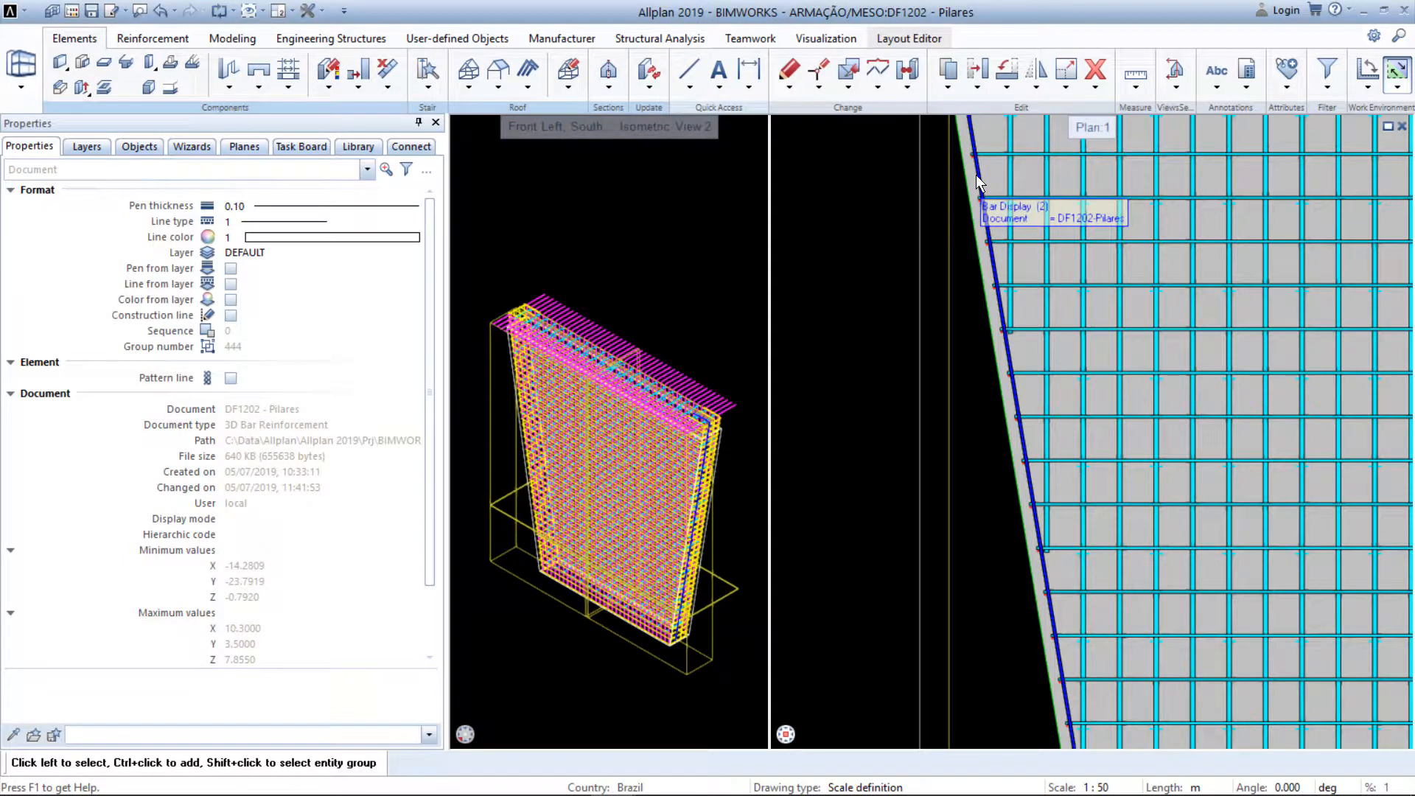
pyautogui.rightClick(975, 175)
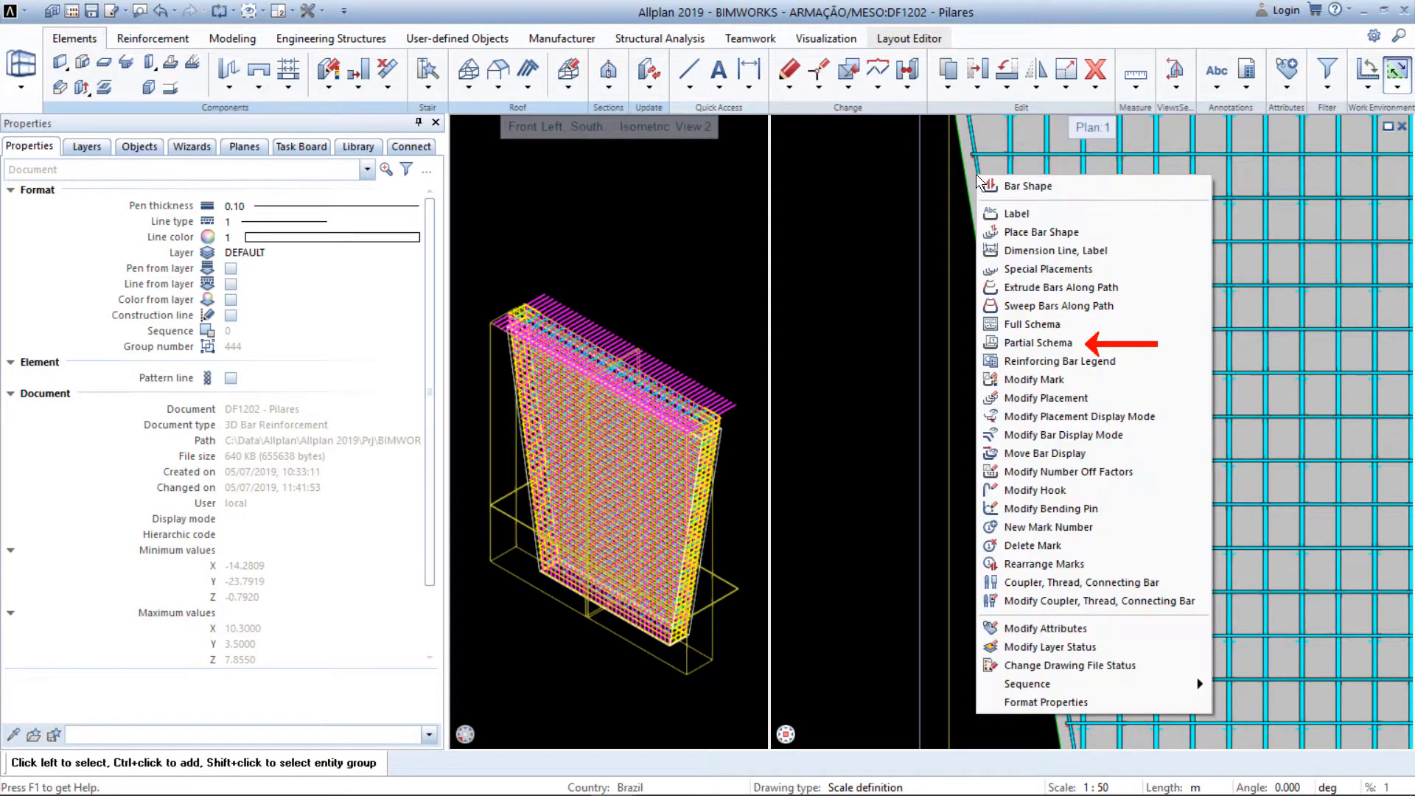
pyautogui.click(1080, 342)
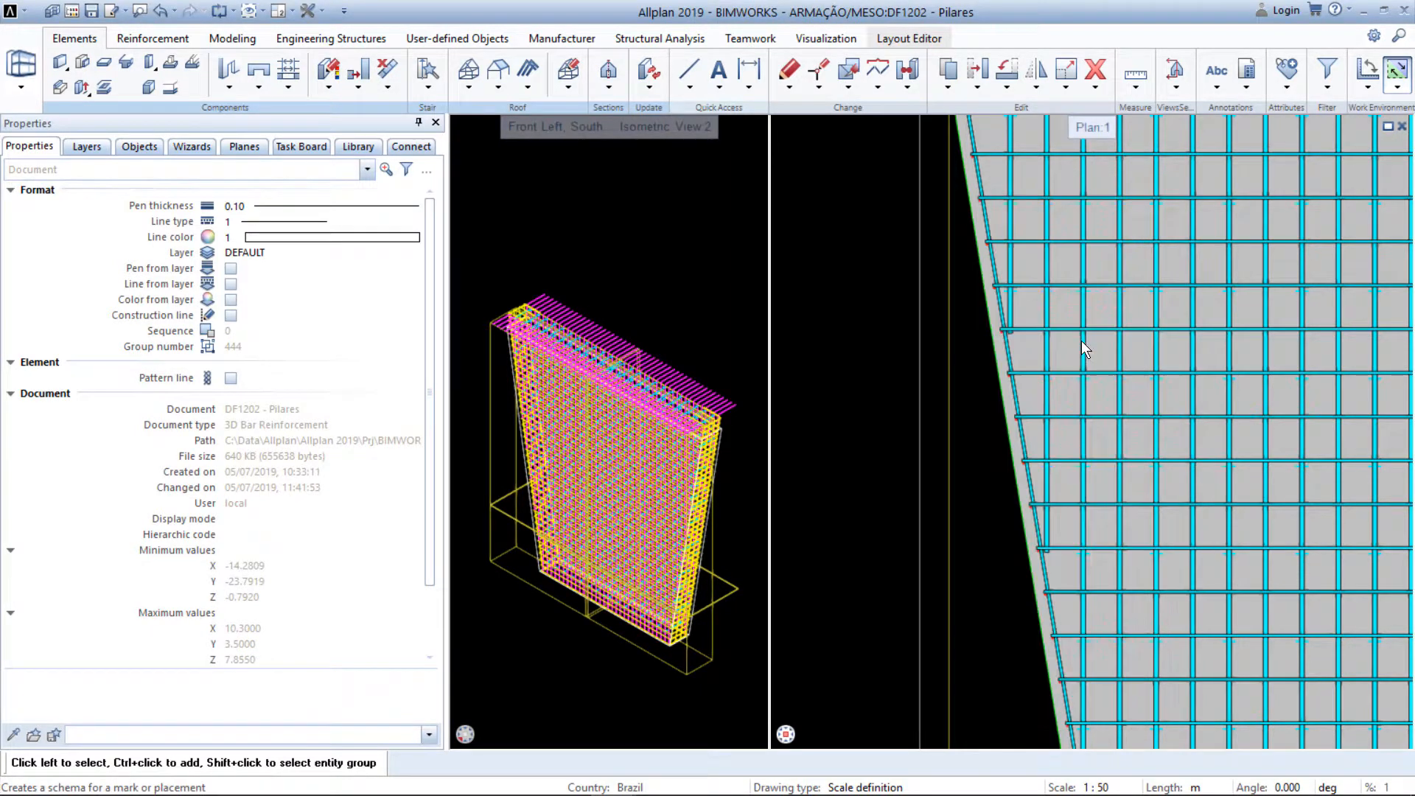
pyautogui.scroll(-5, 1080, 341)
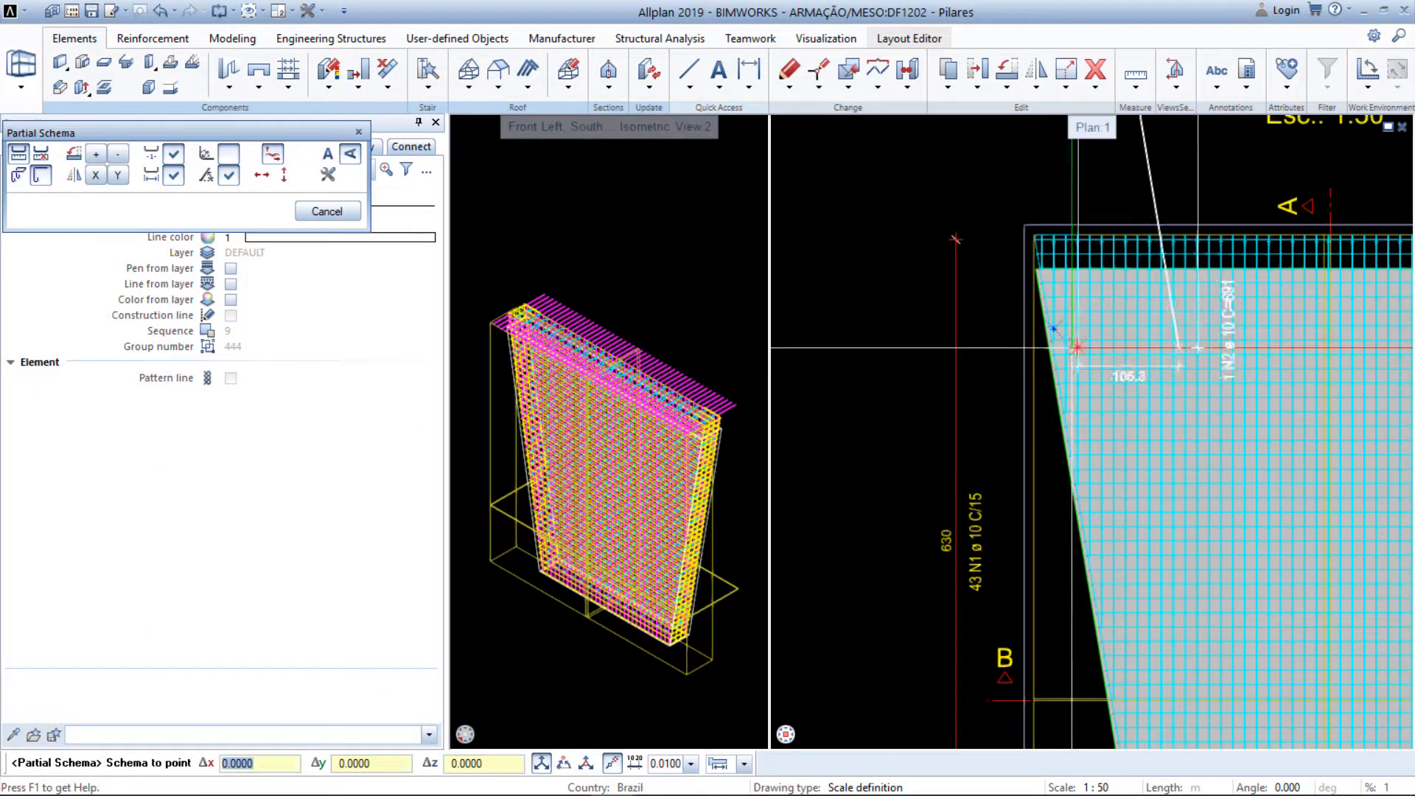
pyautogui.click(258, 176)
pyautogui.click(326, 156)
pyautogui.scroll(-3, 860, 476)
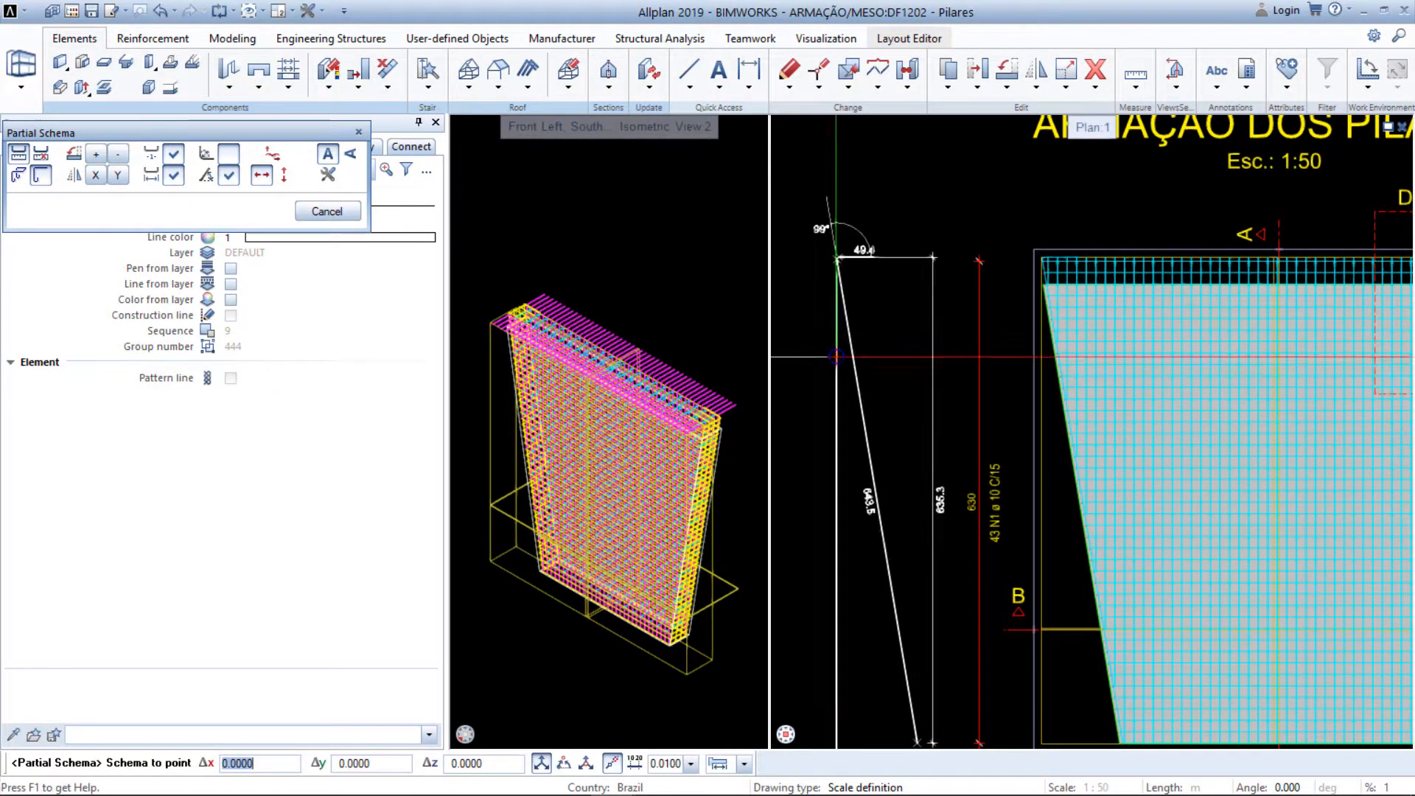
pyautogui.scroll(2, 860, 476)
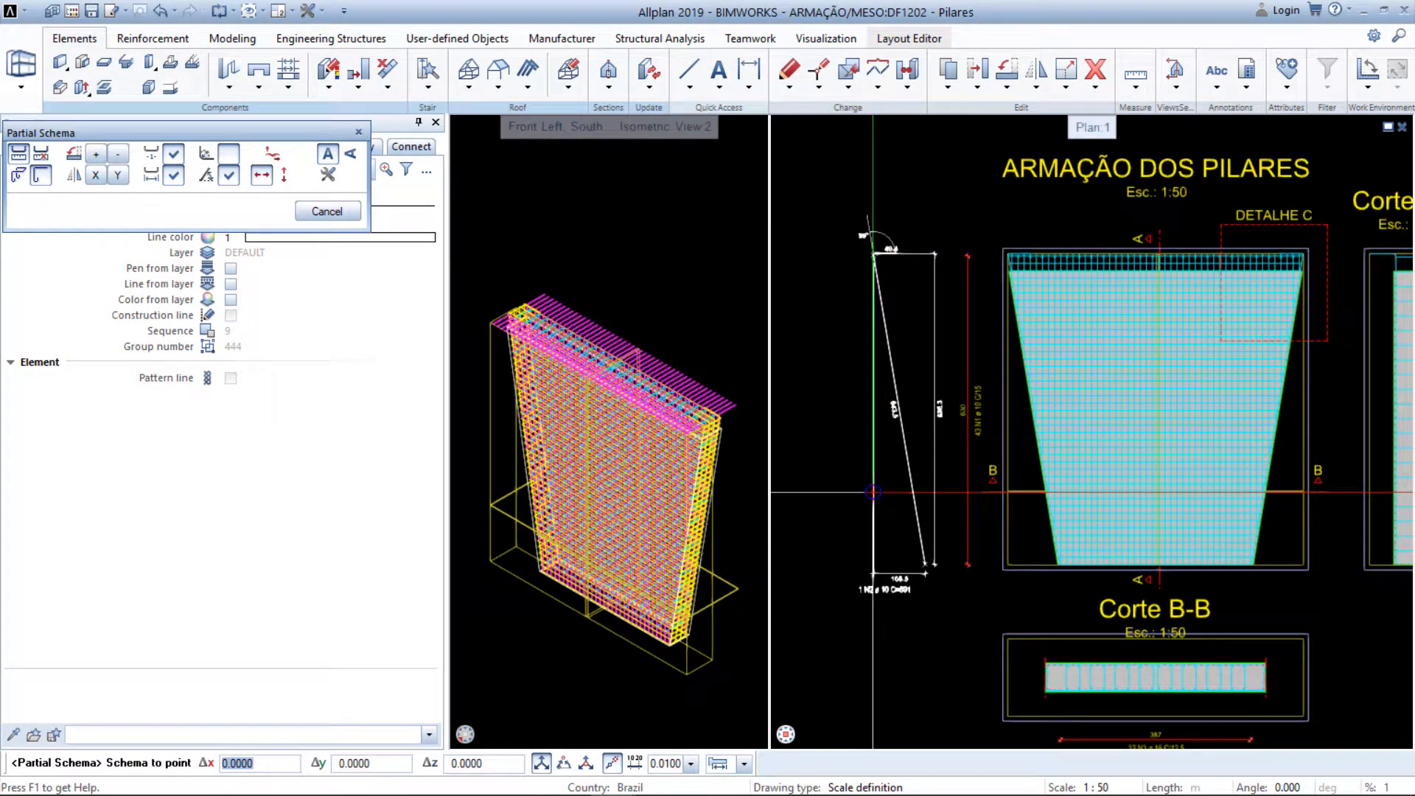
pyautogui.click(873, 492)
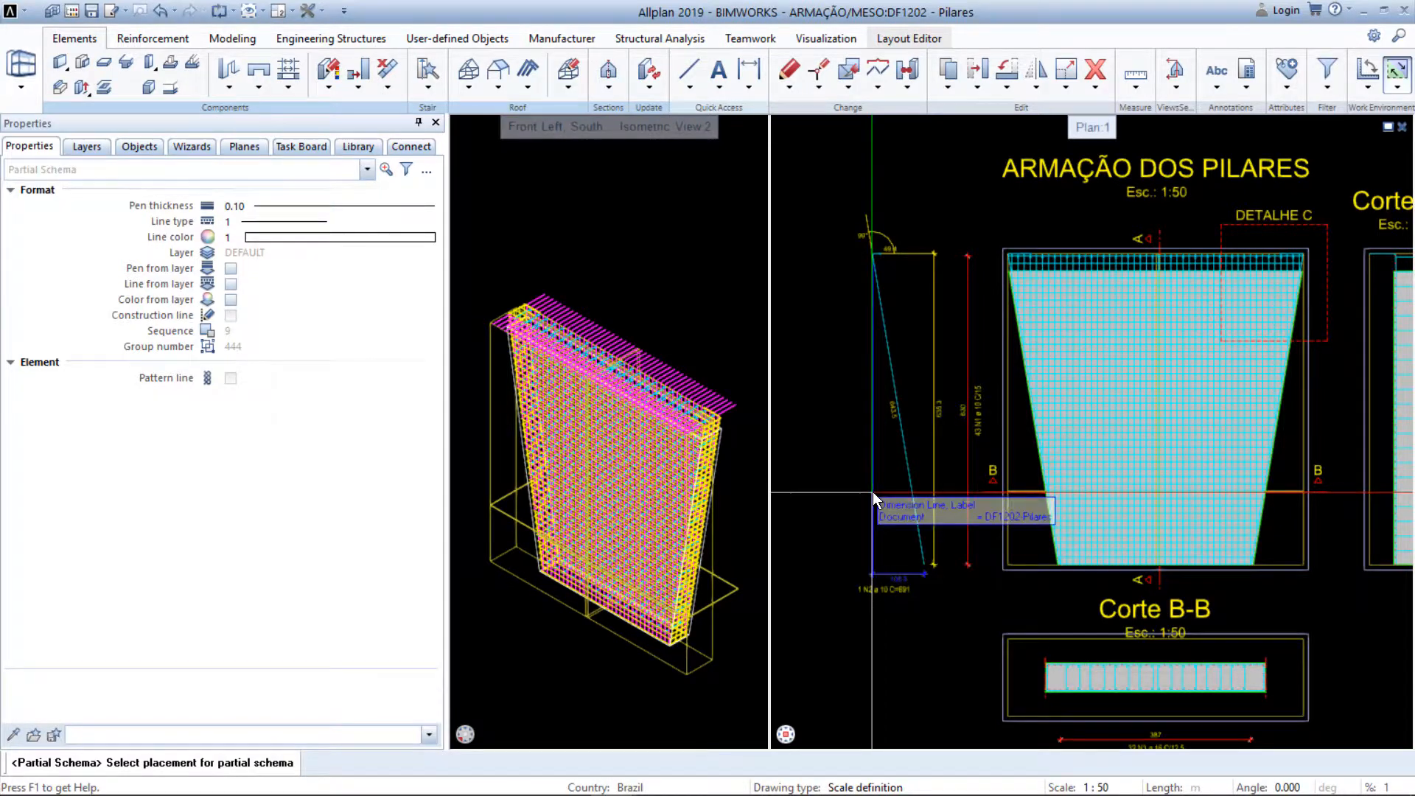
# Add a partial schema of the hooked tie bar in Corte B-B with vertical label text, placed left of the section
pyautogui.scroll(8, 1067, 641)
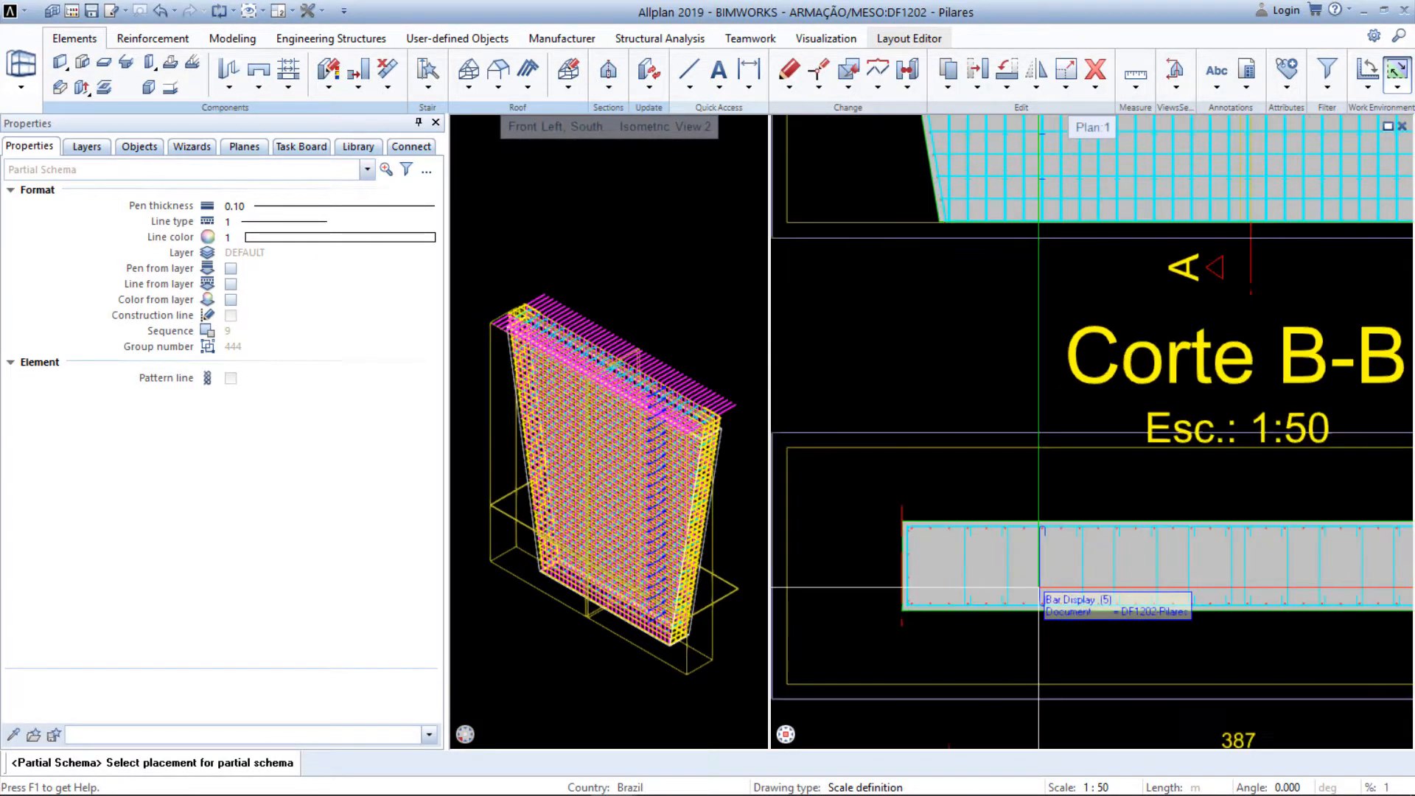
pyautogui.click(1039, 587)
pyautogui.scroll(-5, 1047, 560)
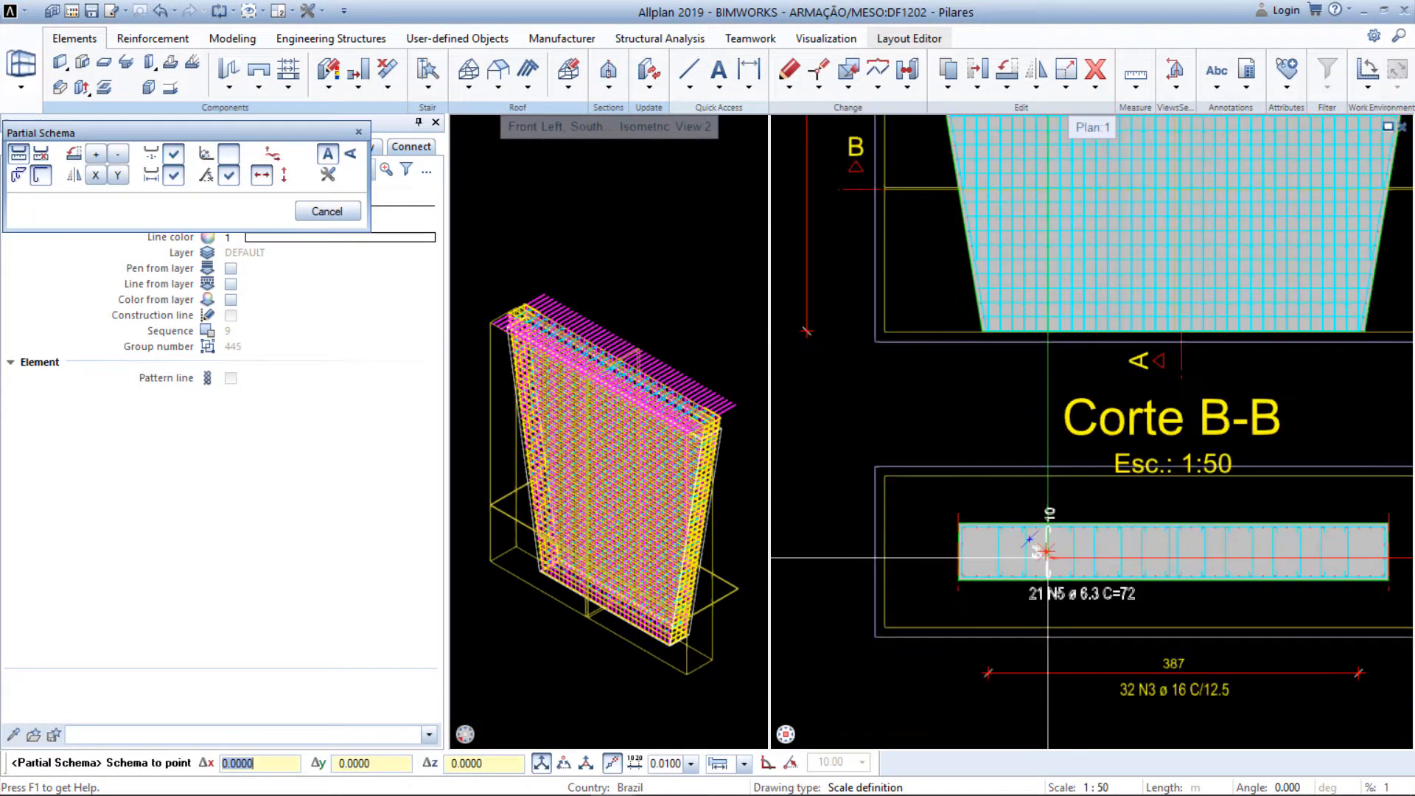
pyautogui.click(350, 154)
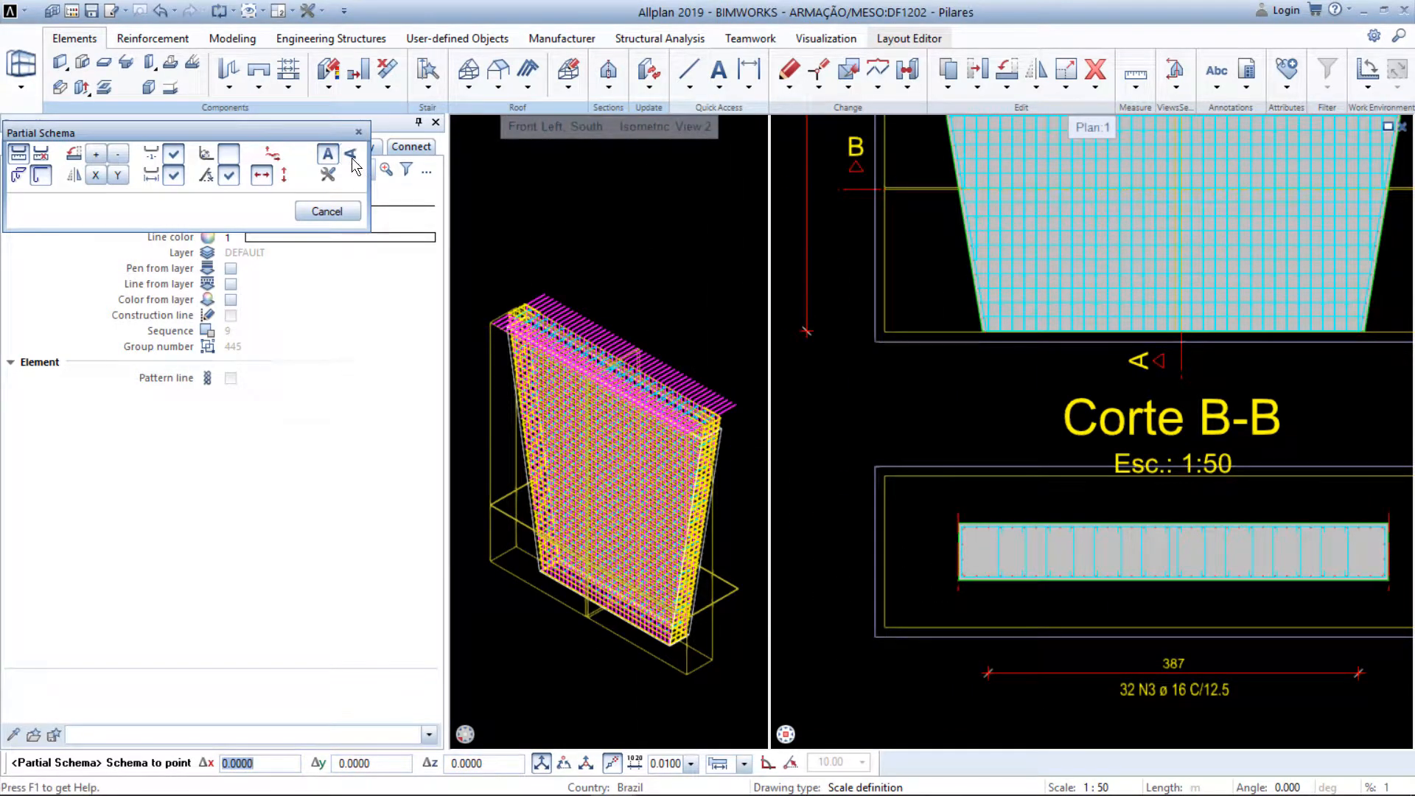
pyautogui.scroll(3, 806, 553)
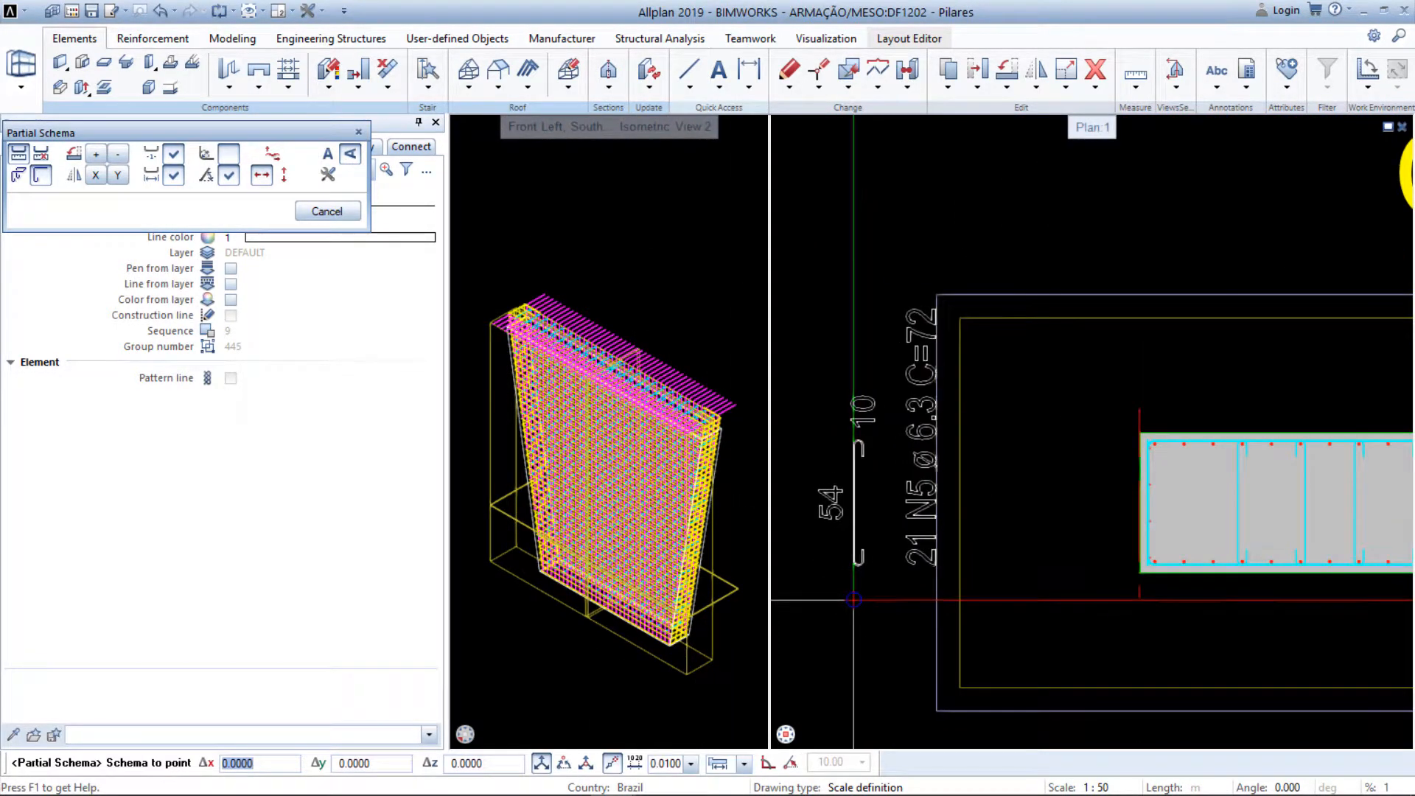
pyautogui.click(910, 616)
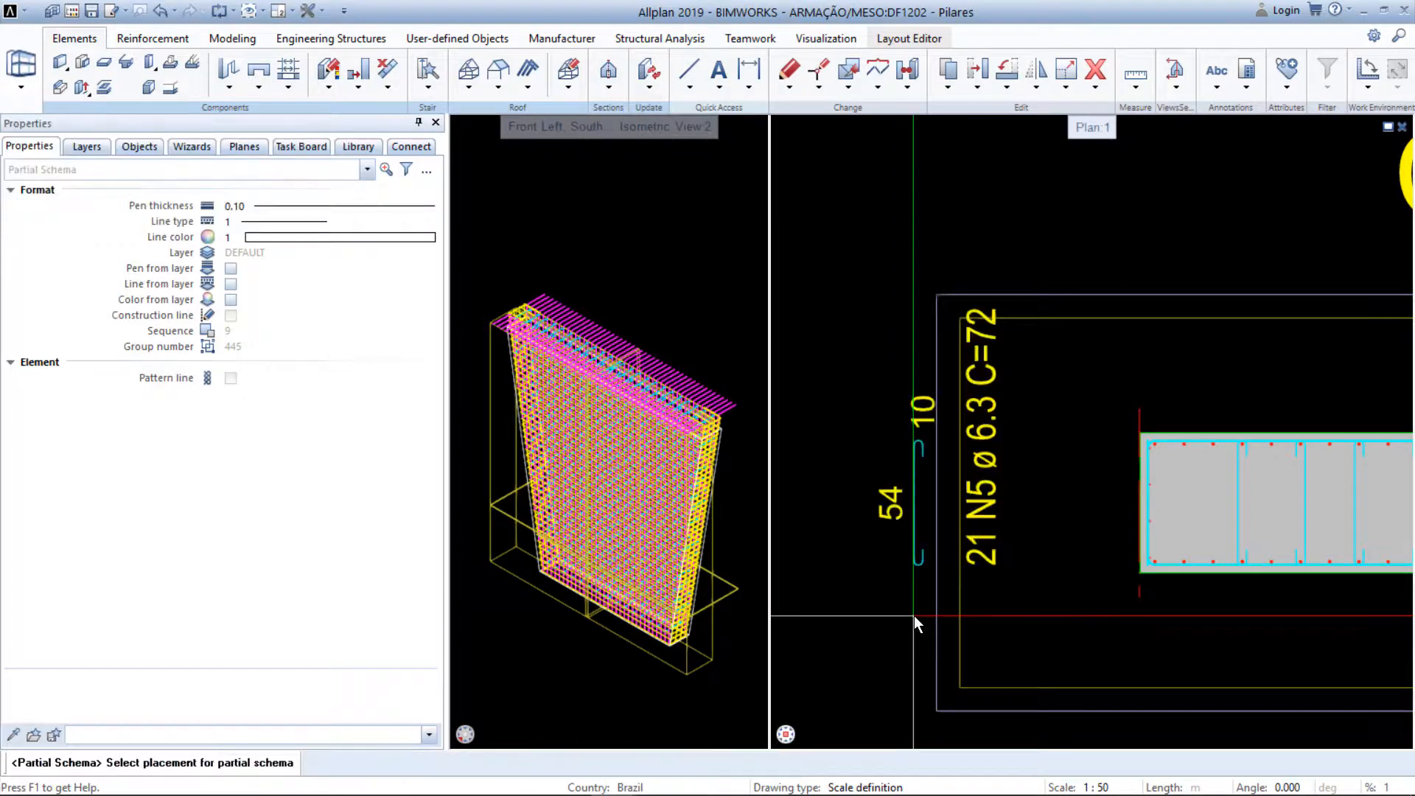
pyautogui.scroll(-3, 867, 586)
pyautogui.scroll(-3, 868, 585)
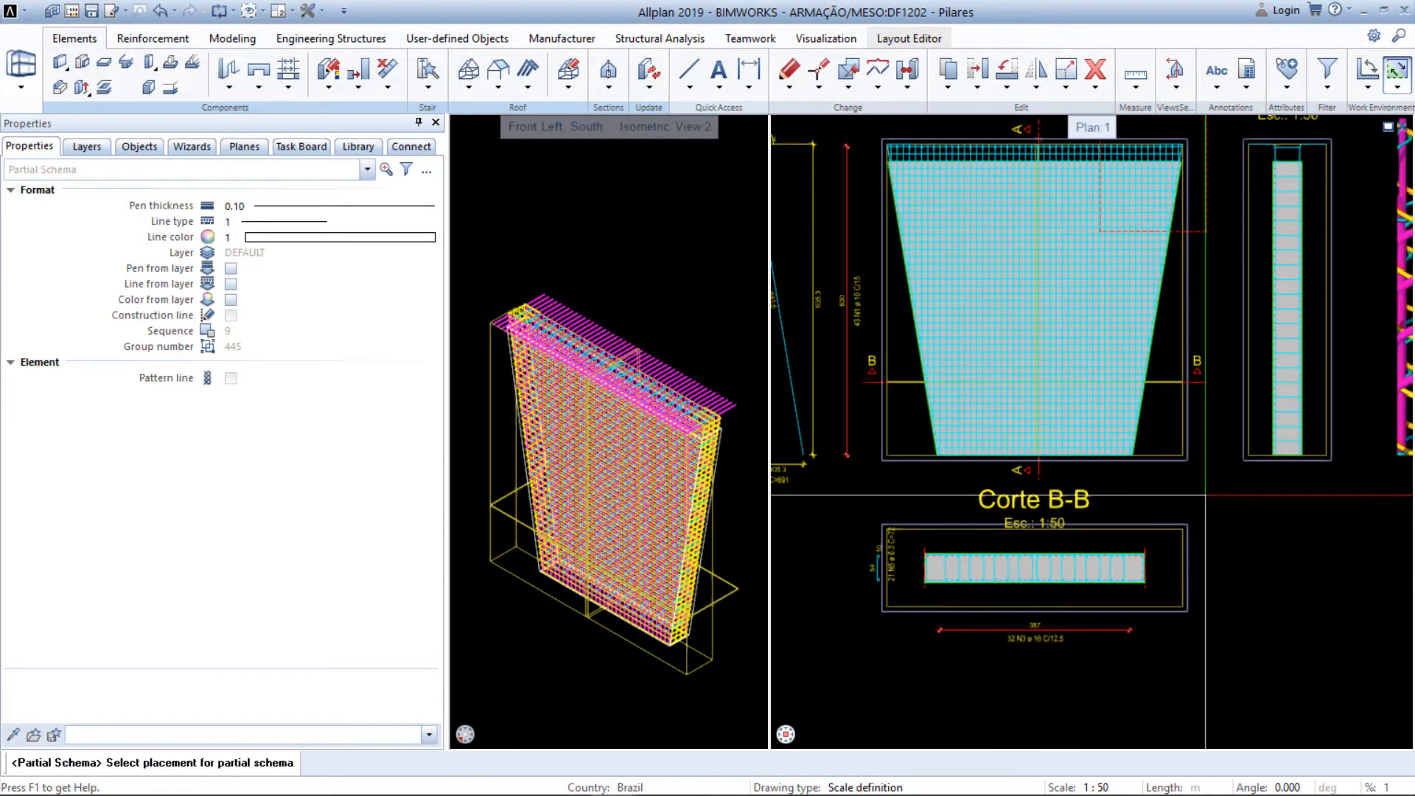
pyautogui.moveTo(1254, 477); pyautogui.dragTo(1124, 540, button='middle')
pyautogui.press('Escape')
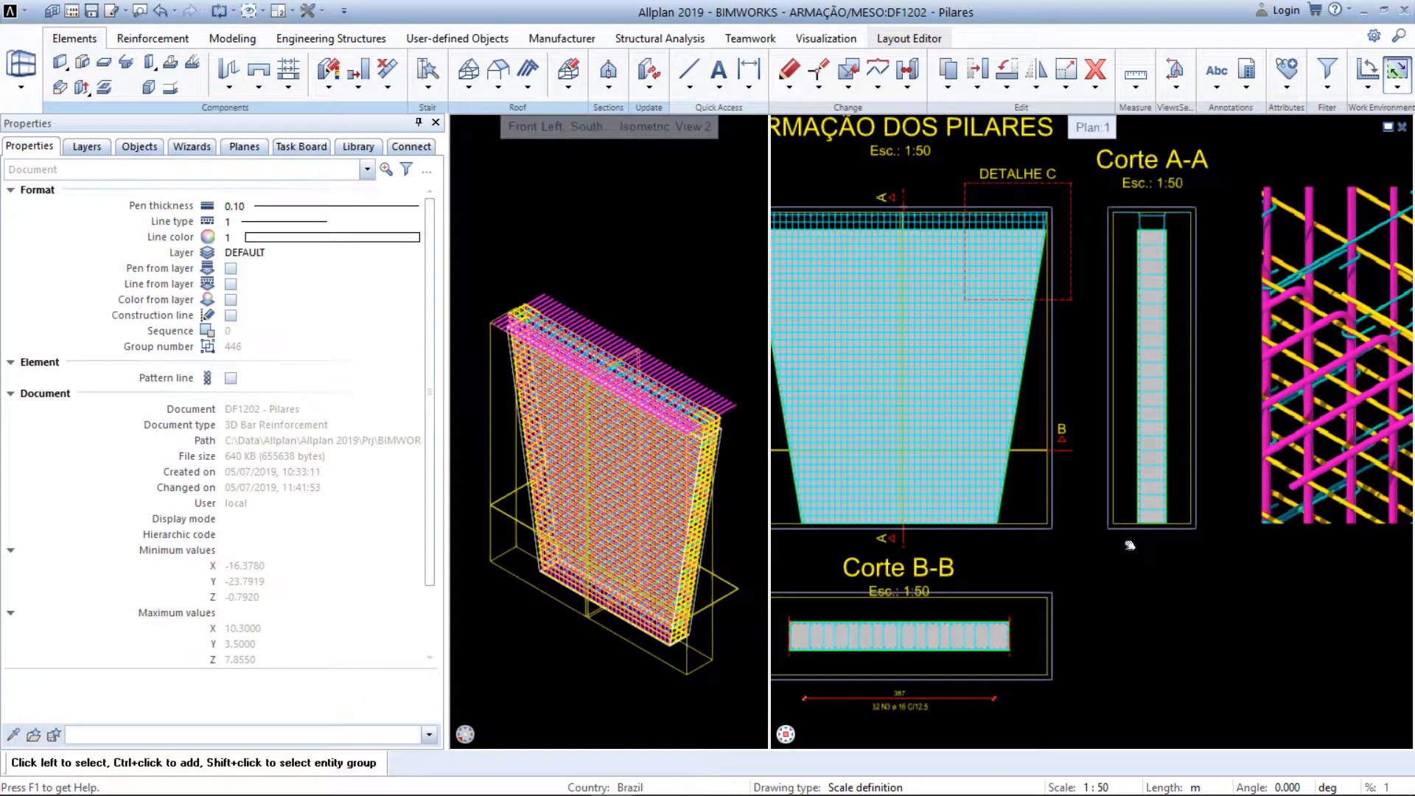
# Create a full schema of the pillar's horizontal bar shown in Corte A-A, placing its variable-length table to the right of DETALHE C
pyautogui.scroll(5, 1135, 289)
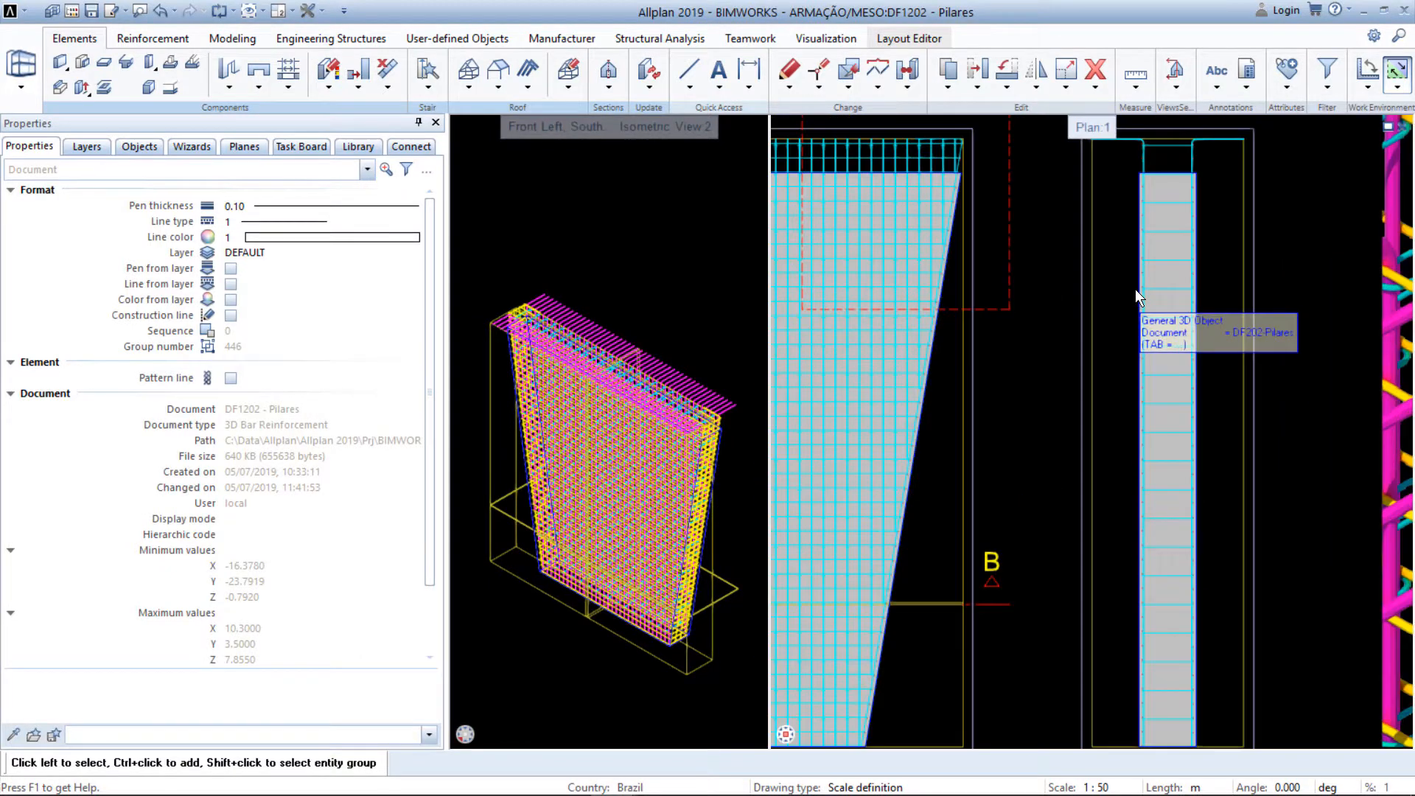
pyautogui.scroll(3, 1154, 286)
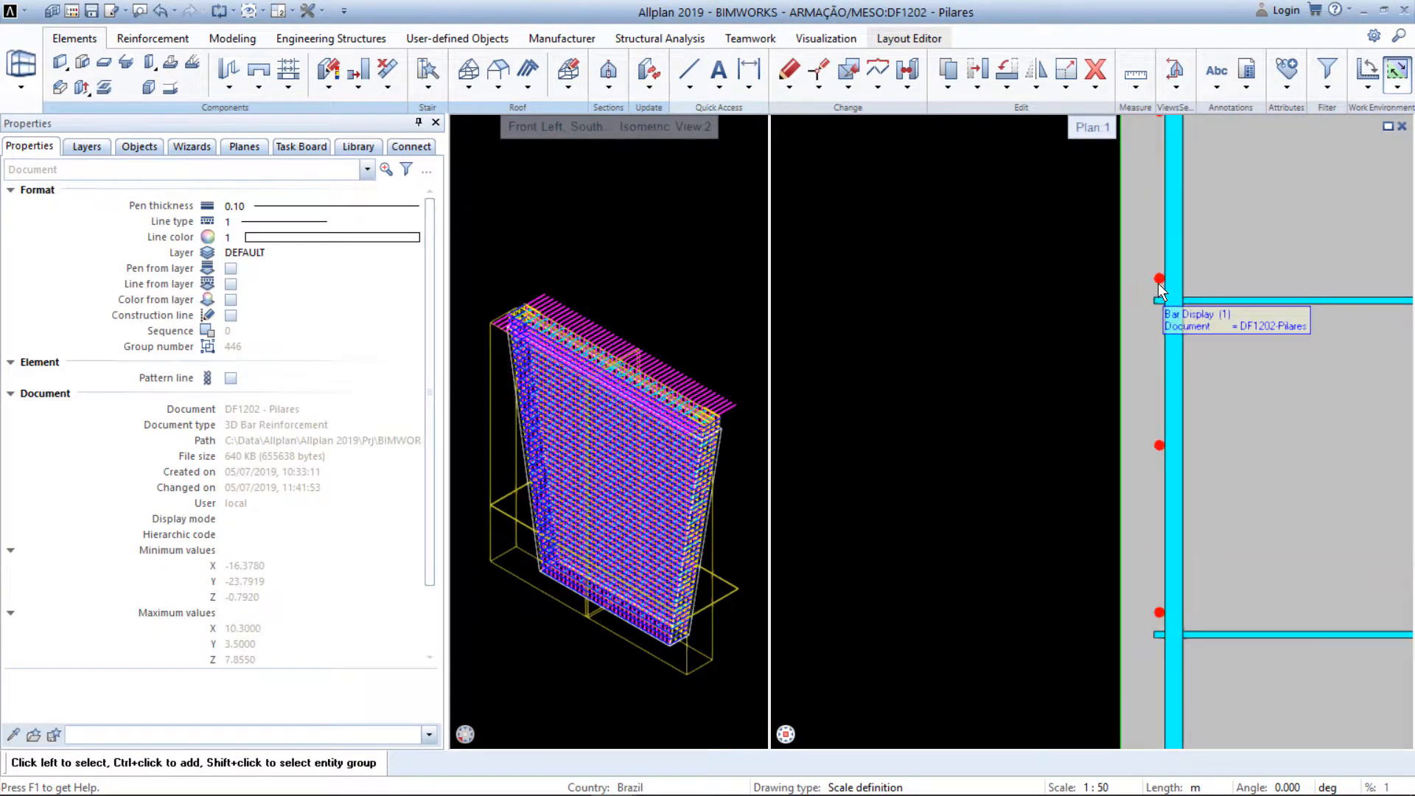
pyautogui.rightClick(1161, 281)
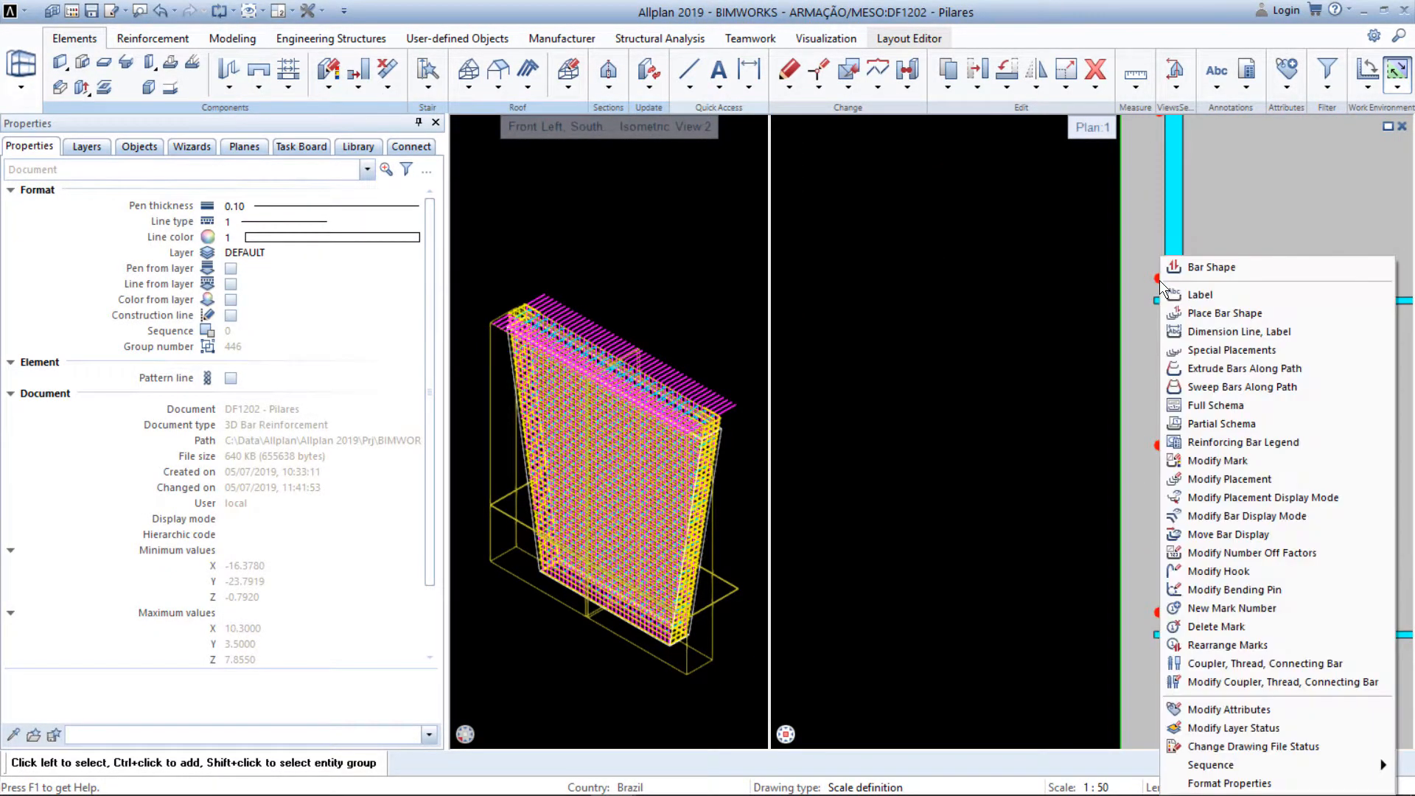
pyautogui.click(1258, 405)
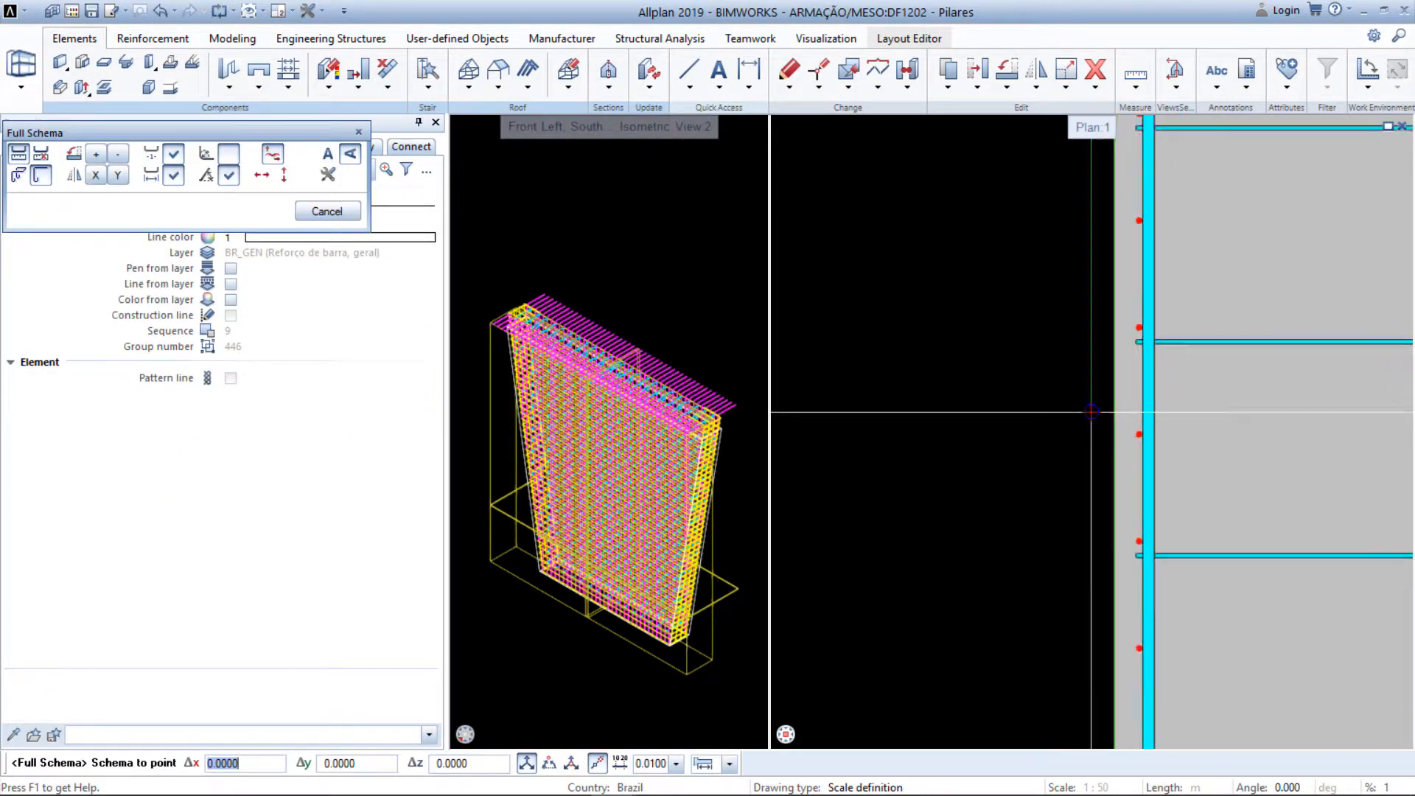
pyautogui.scroll(-5, 1059, 404)
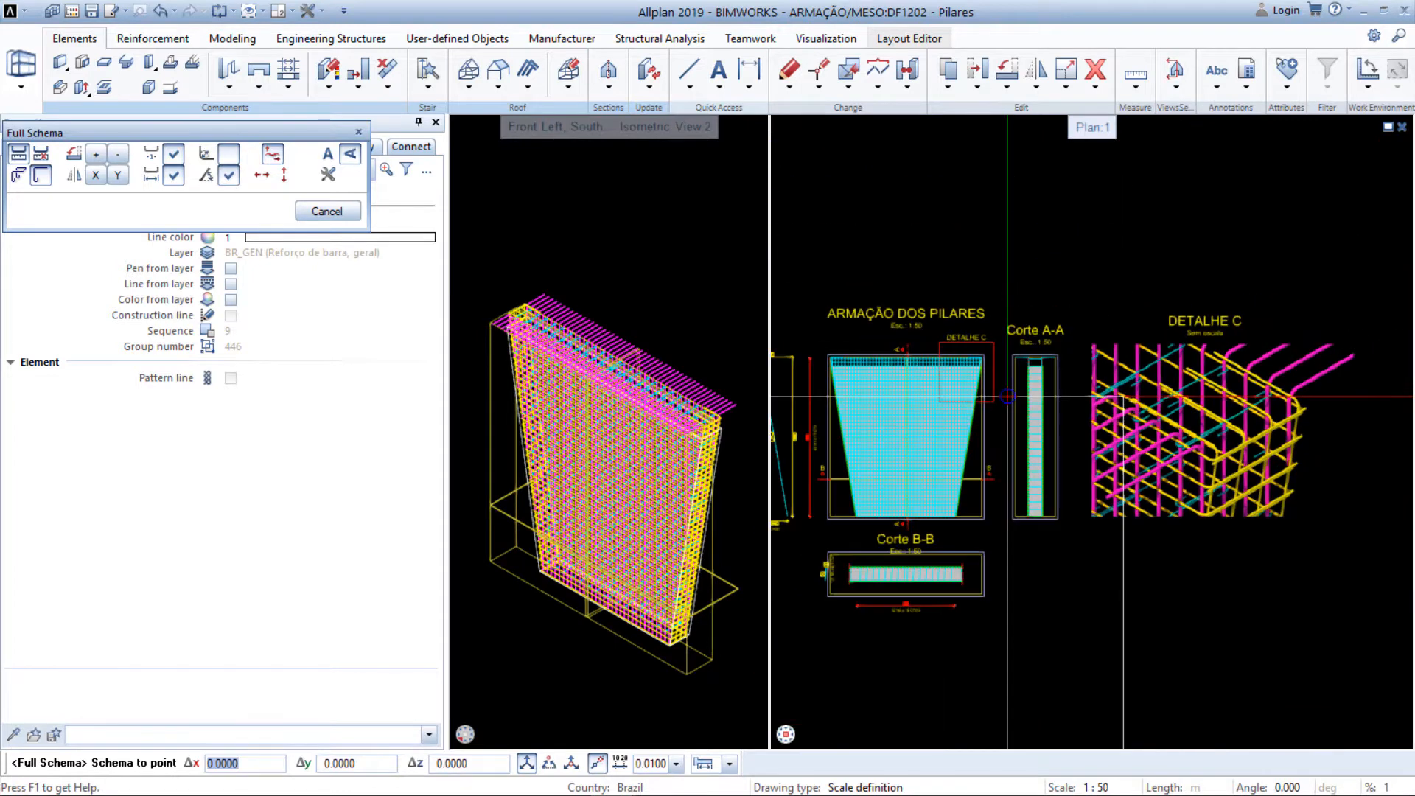
pyautogui.moveTo(1250, 373); pyautogui.dragTo(1033, 347, button='middle')
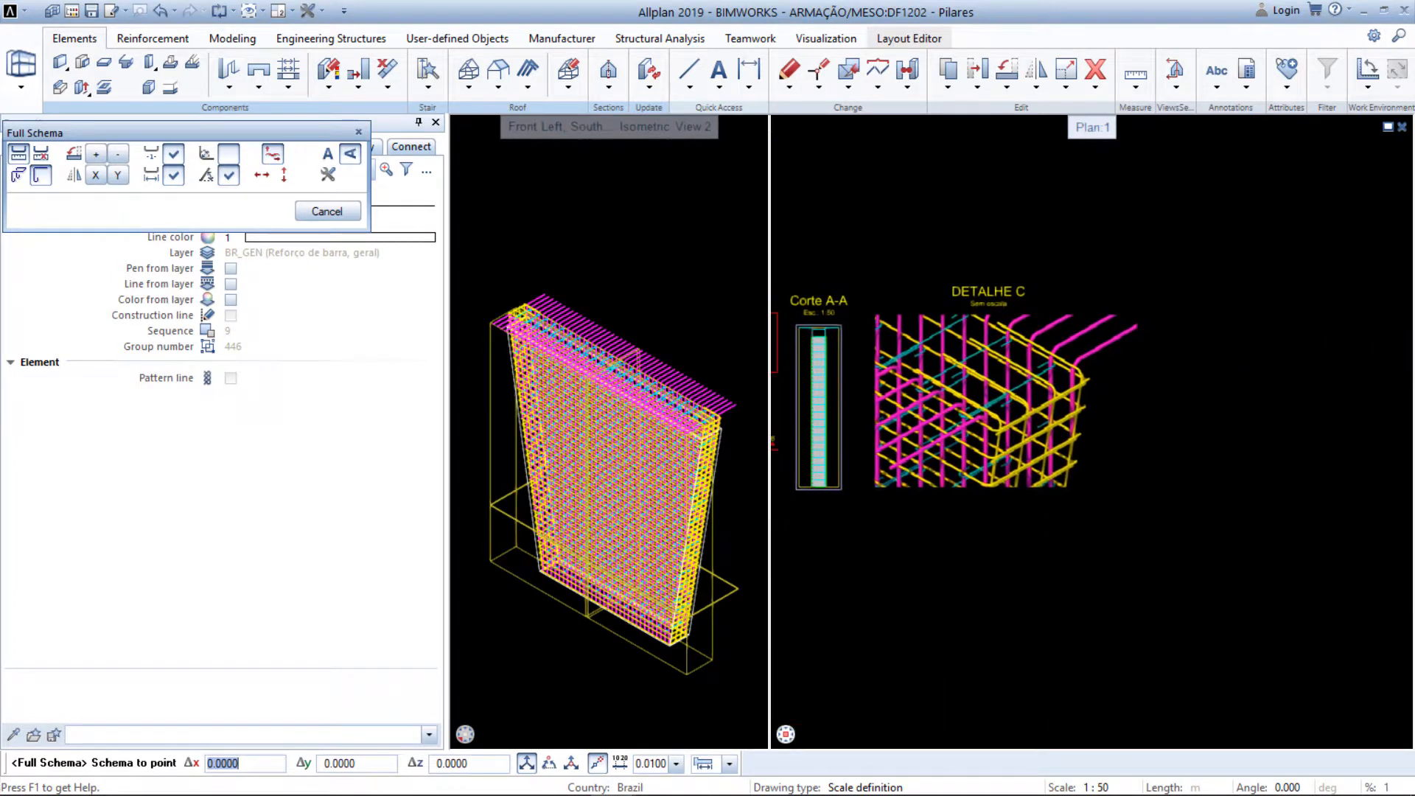
pyautogui.click(1186, 309)
pyautogui.press('Escape')
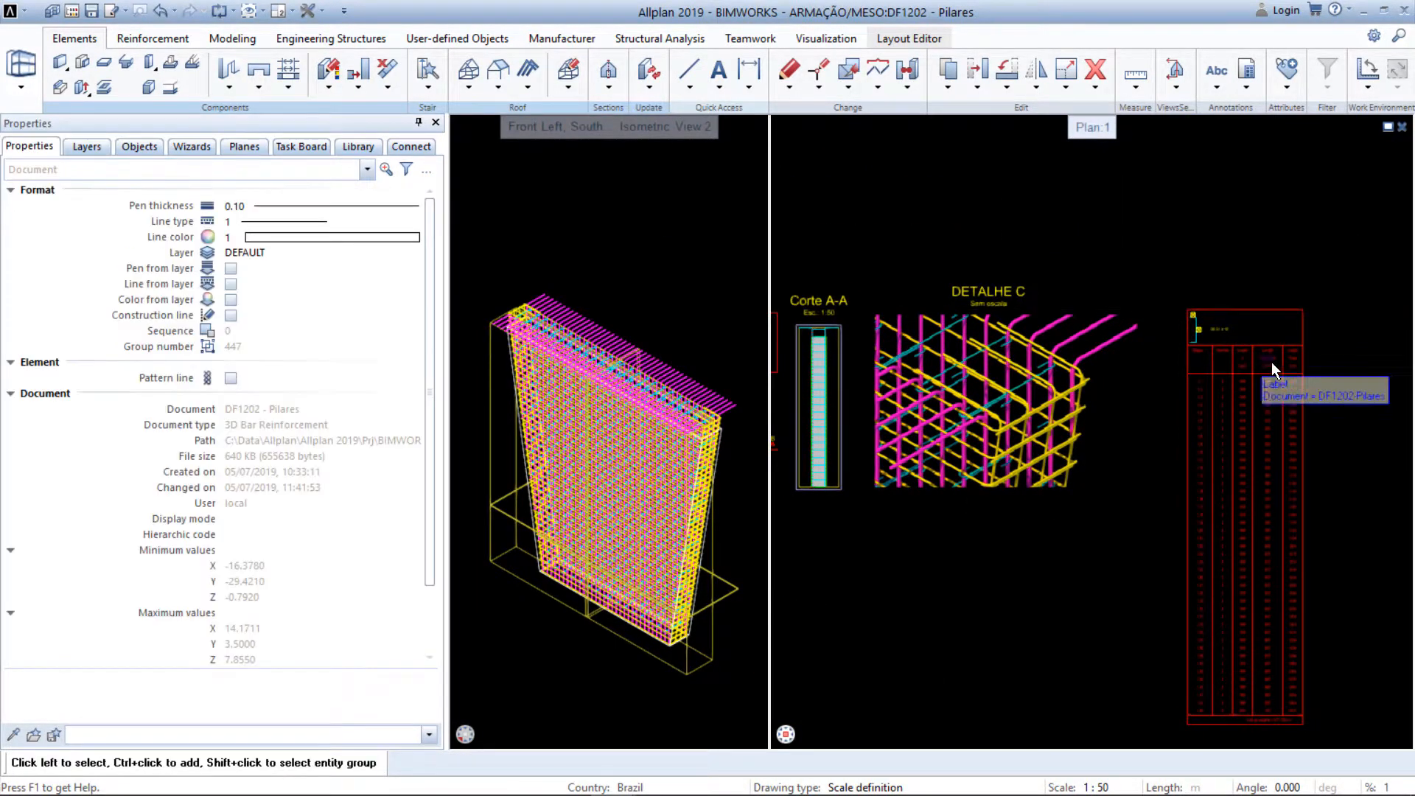
pyautogui.scroll(3, 1289, 370)
pyautogui.scroll(2, 1289, 370)
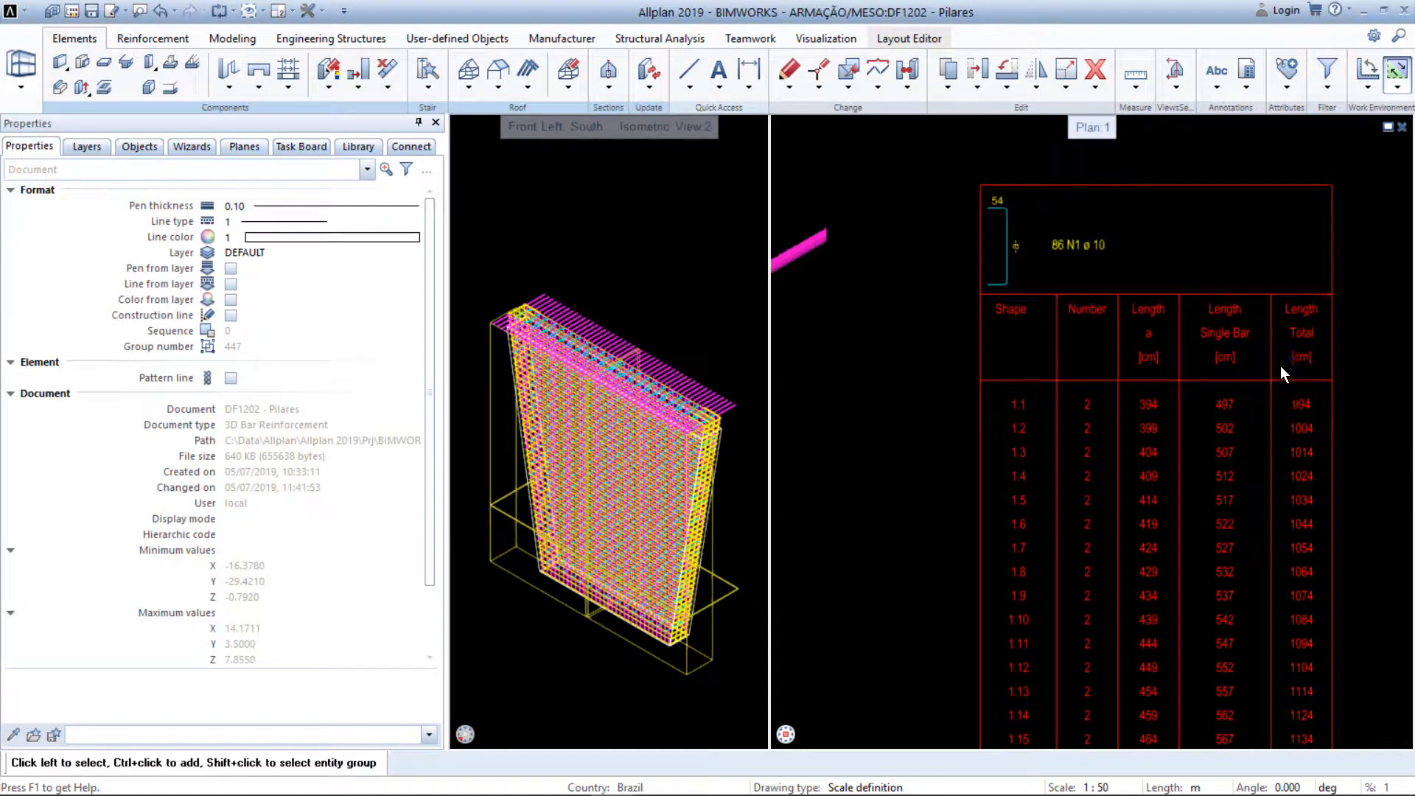
pyautogui.moveTo(1280, 366); pyautogui.dragTo(1262, 315, button='middle')
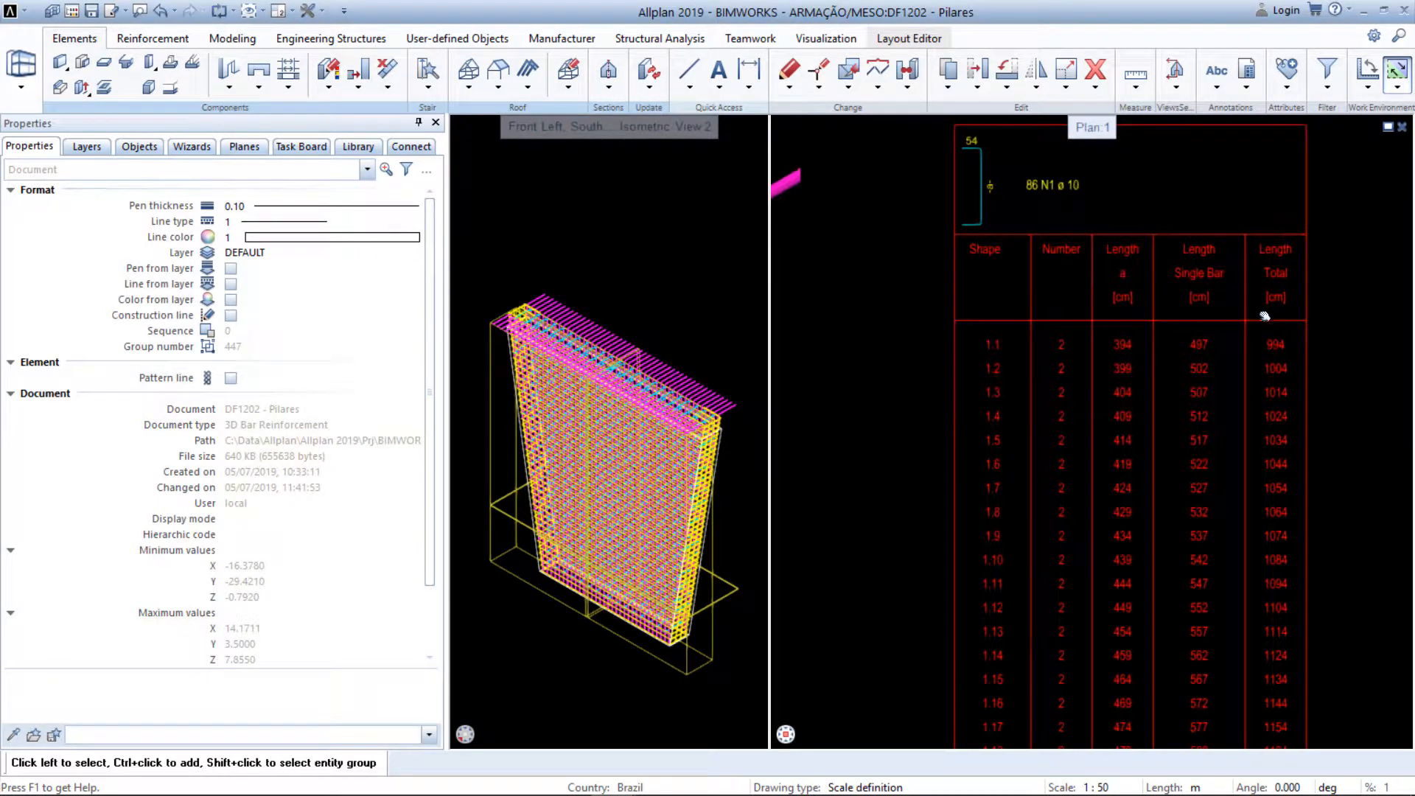
# Insert the associative legend "BW - Tabela de aço (sem dobra)" from the office folder's 19 Engenharia group, directly below DETALHE C
pyautogui.scroll(-5, 1263, 321)
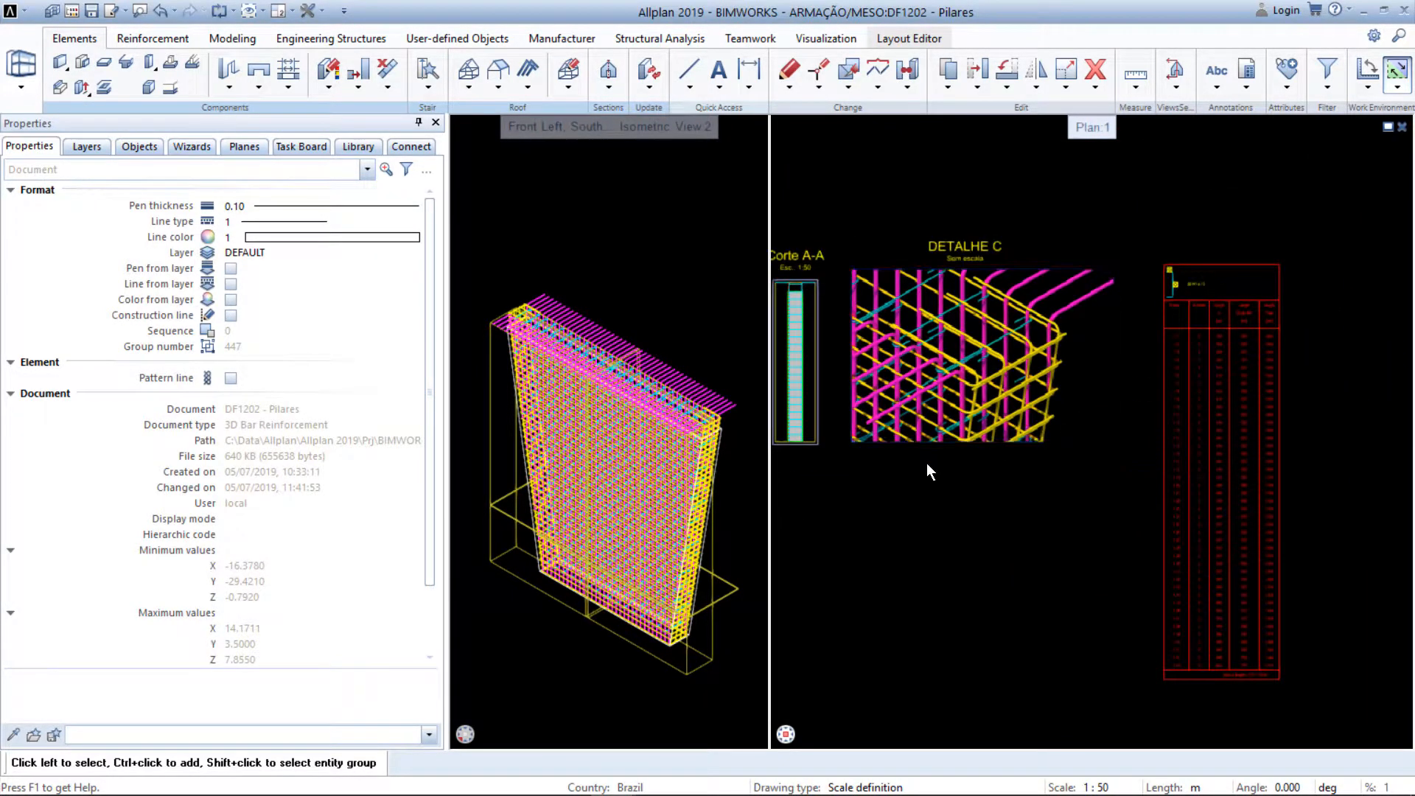
pyautogui.moveTo(926, 463); pyautogui.dragTo(1033, 427, button='middle')
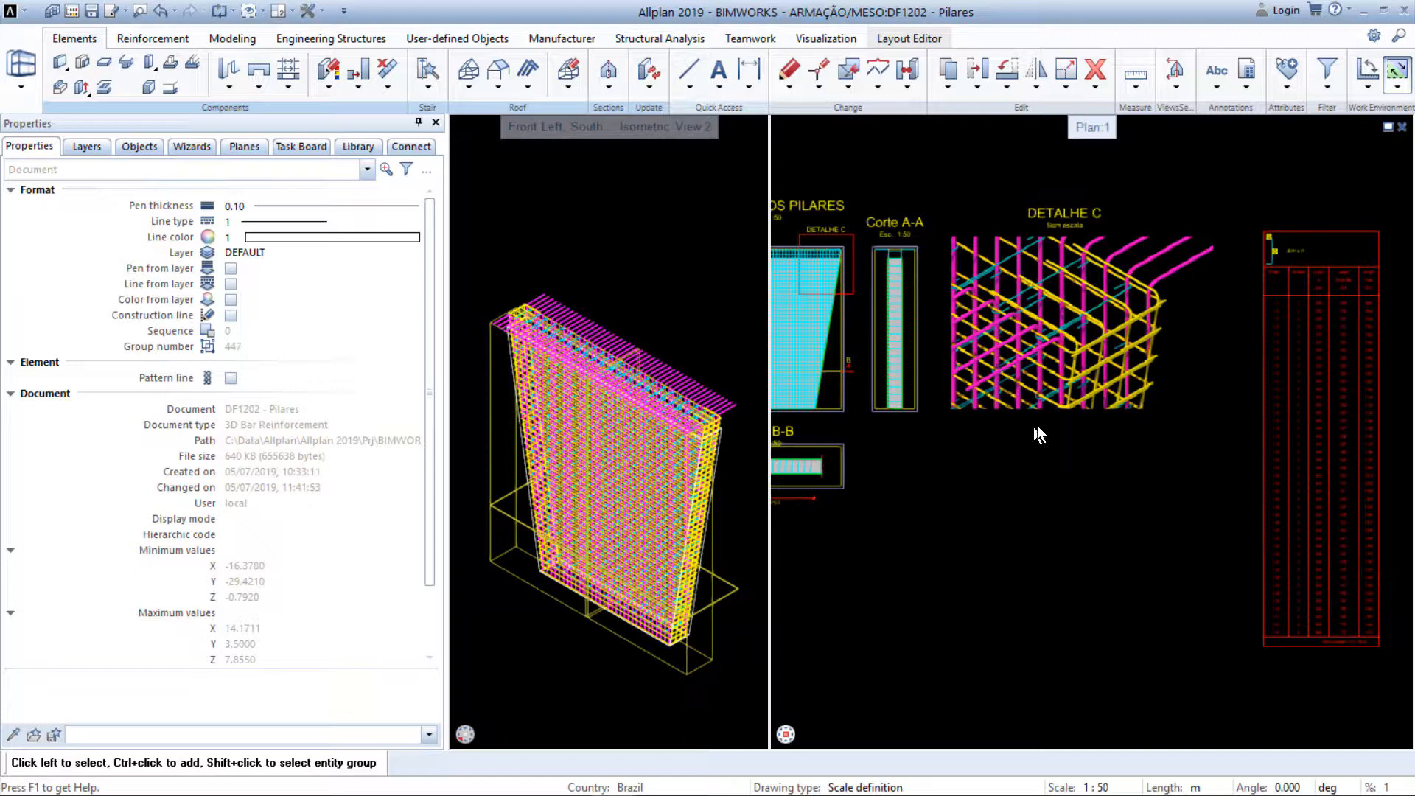
pyautogui.click(1247, 88)
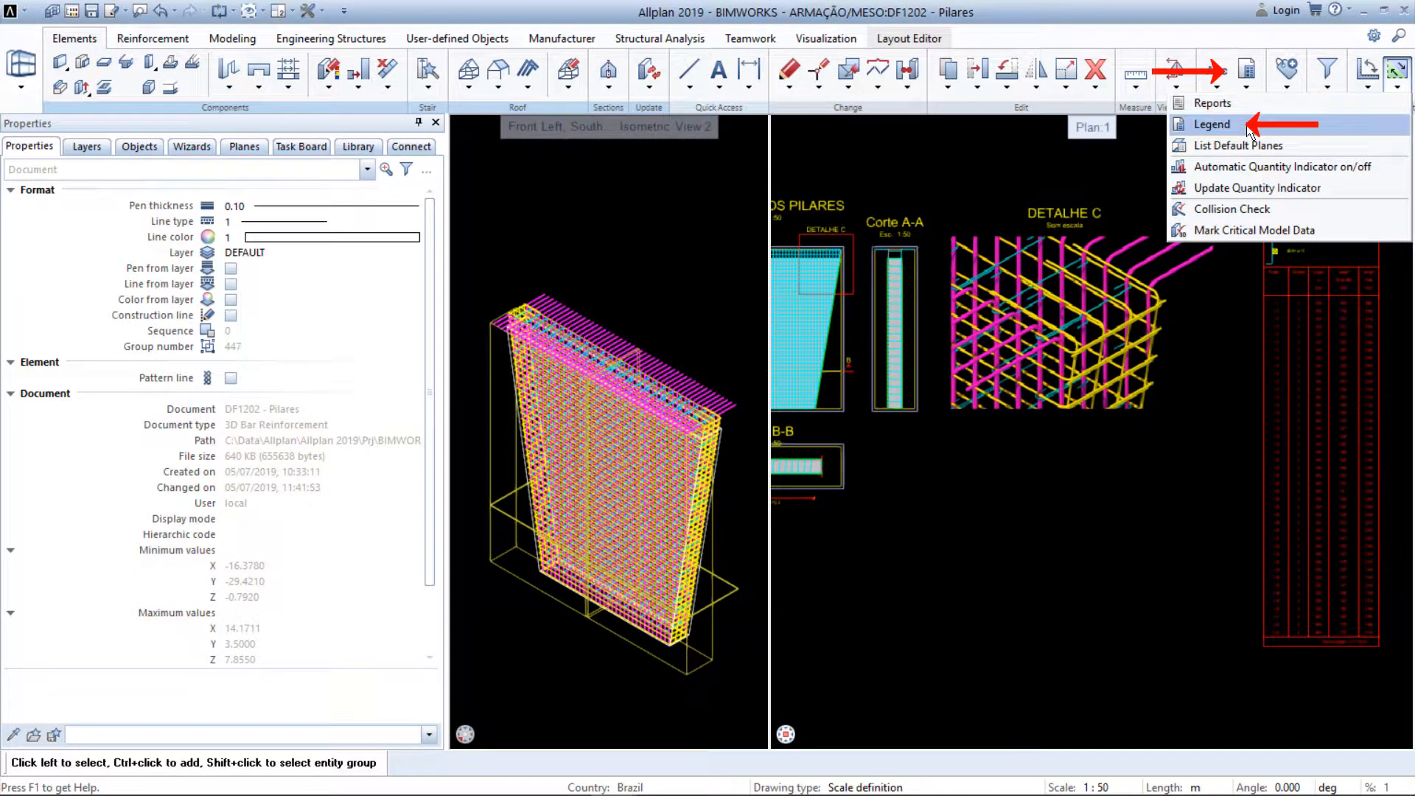
pyautogui.click(1247, 129)
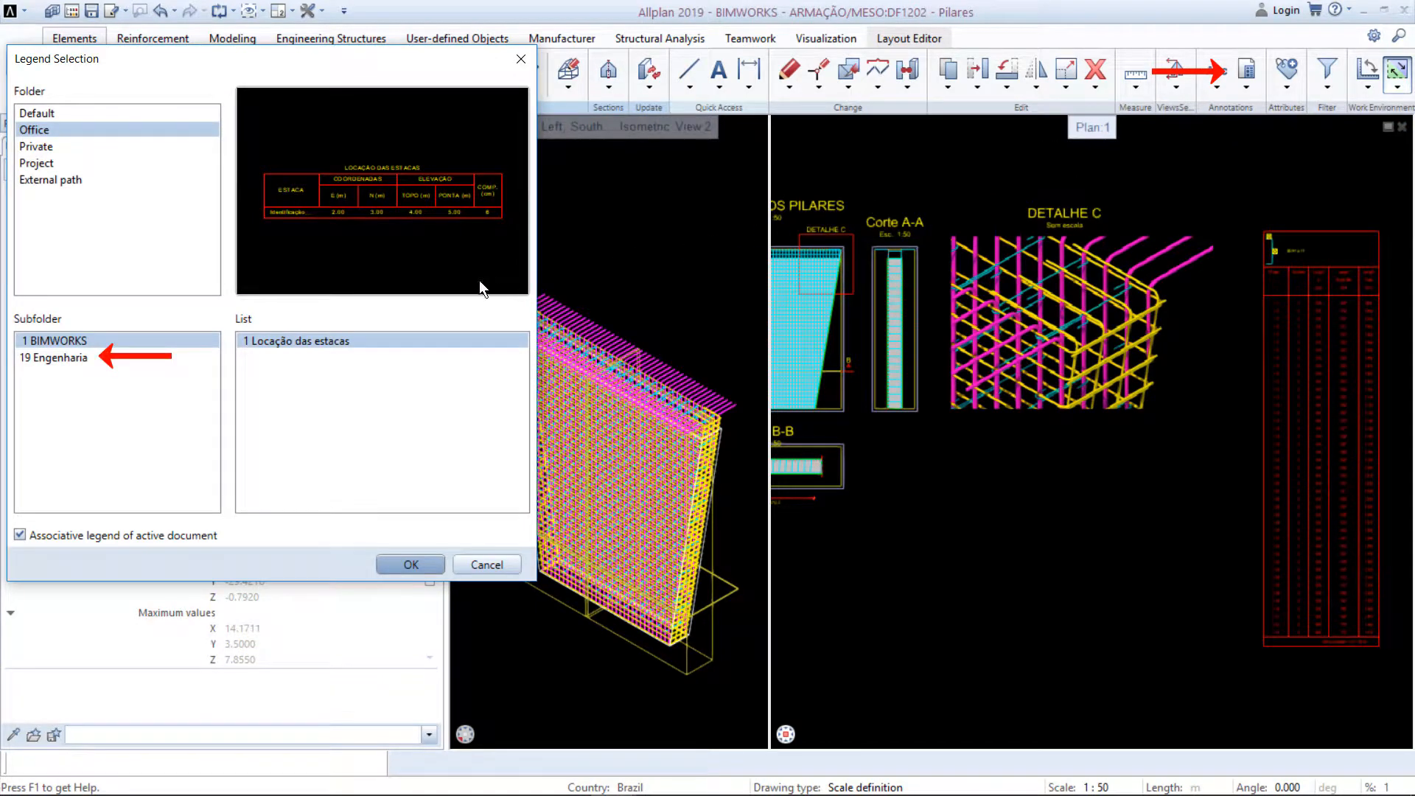
pyautogui.click(100, 360)
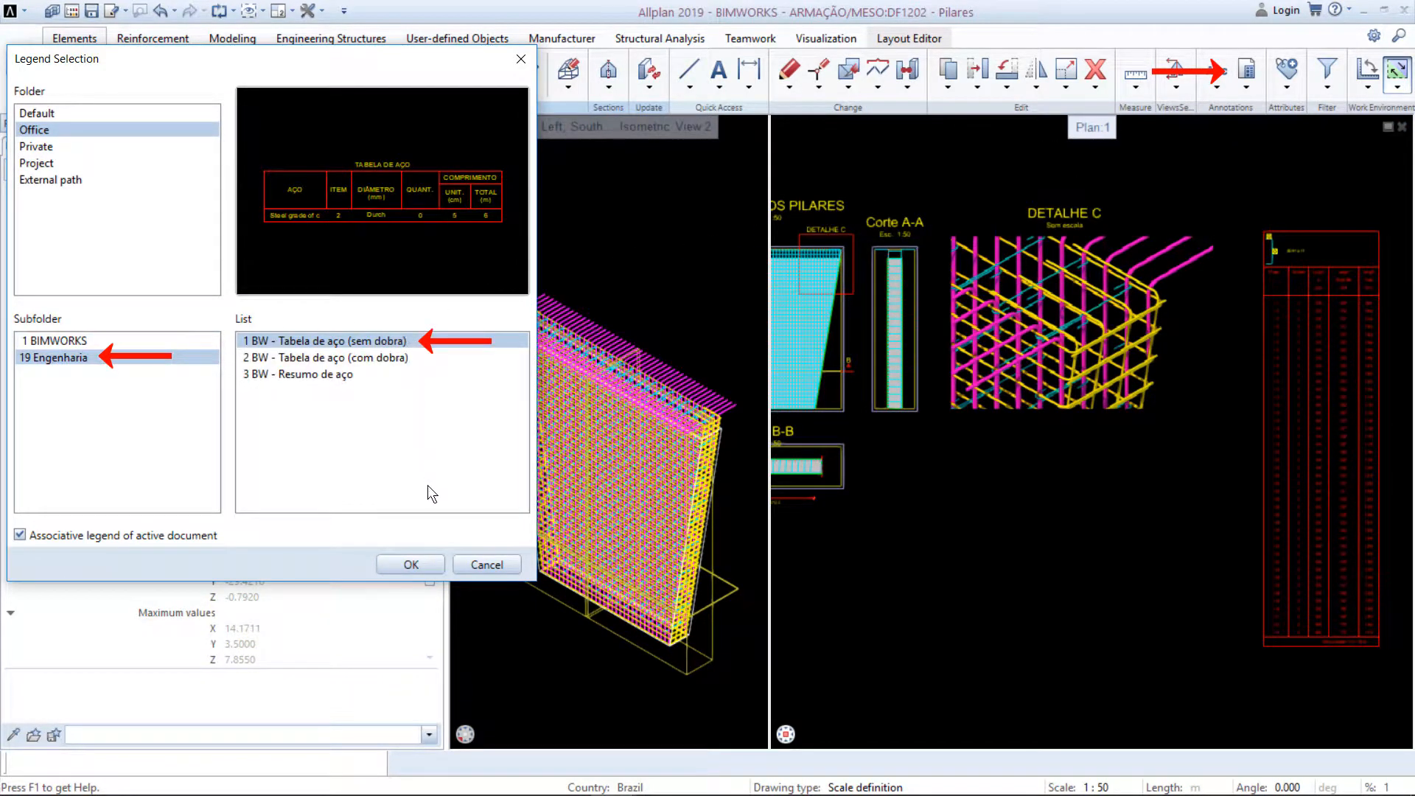
pyautogui.click(411, 565)
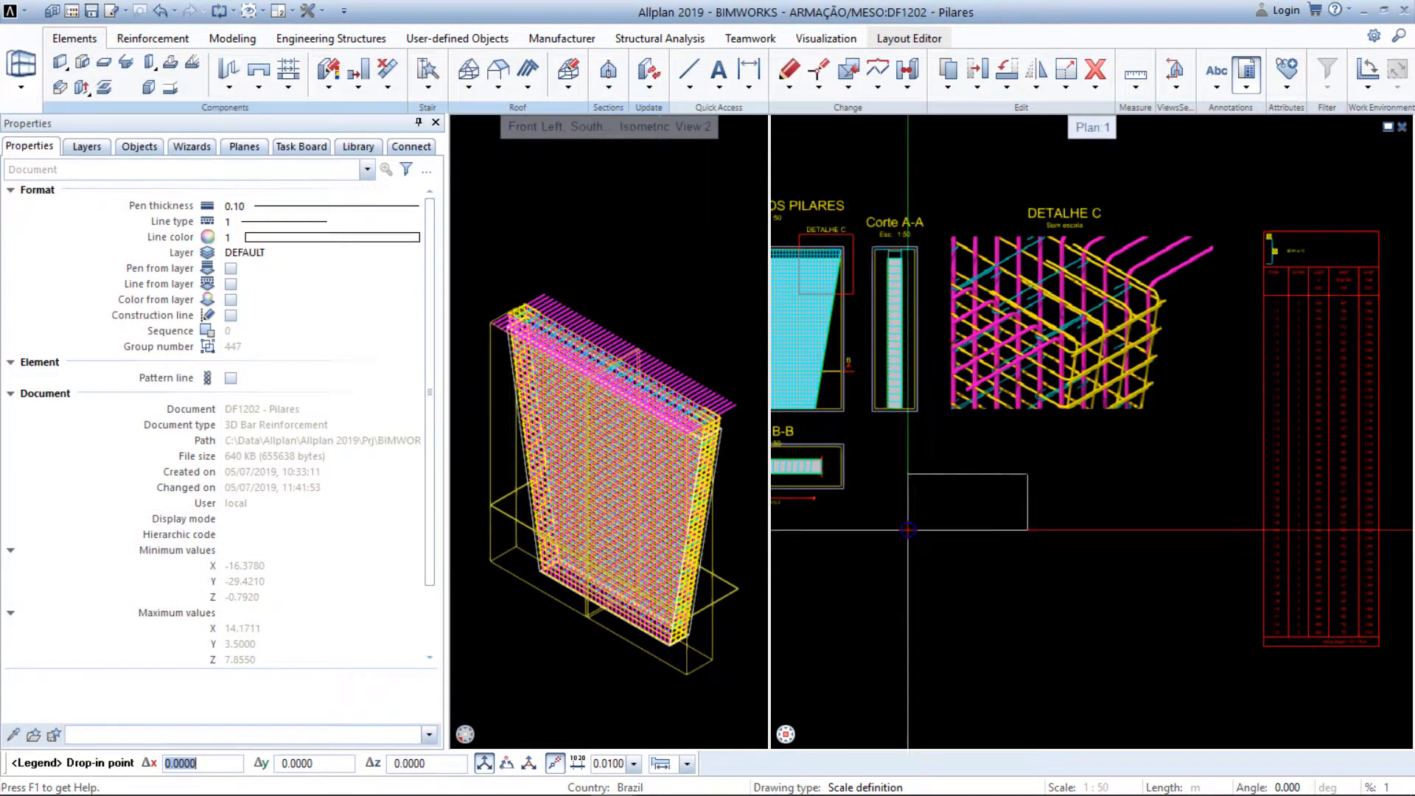
pyautogui.click(949, 482)
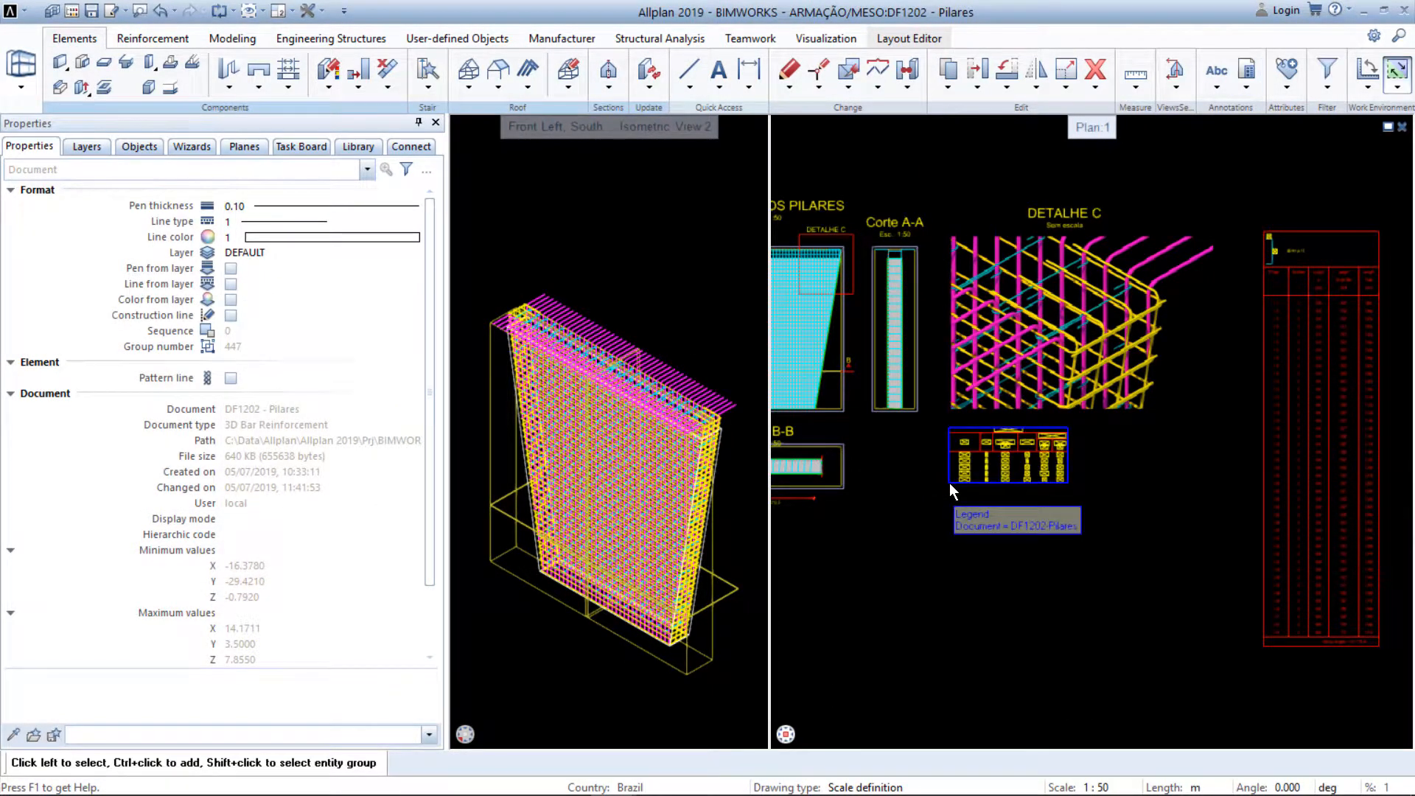
pyautogui.scroll(4, 956, 485)
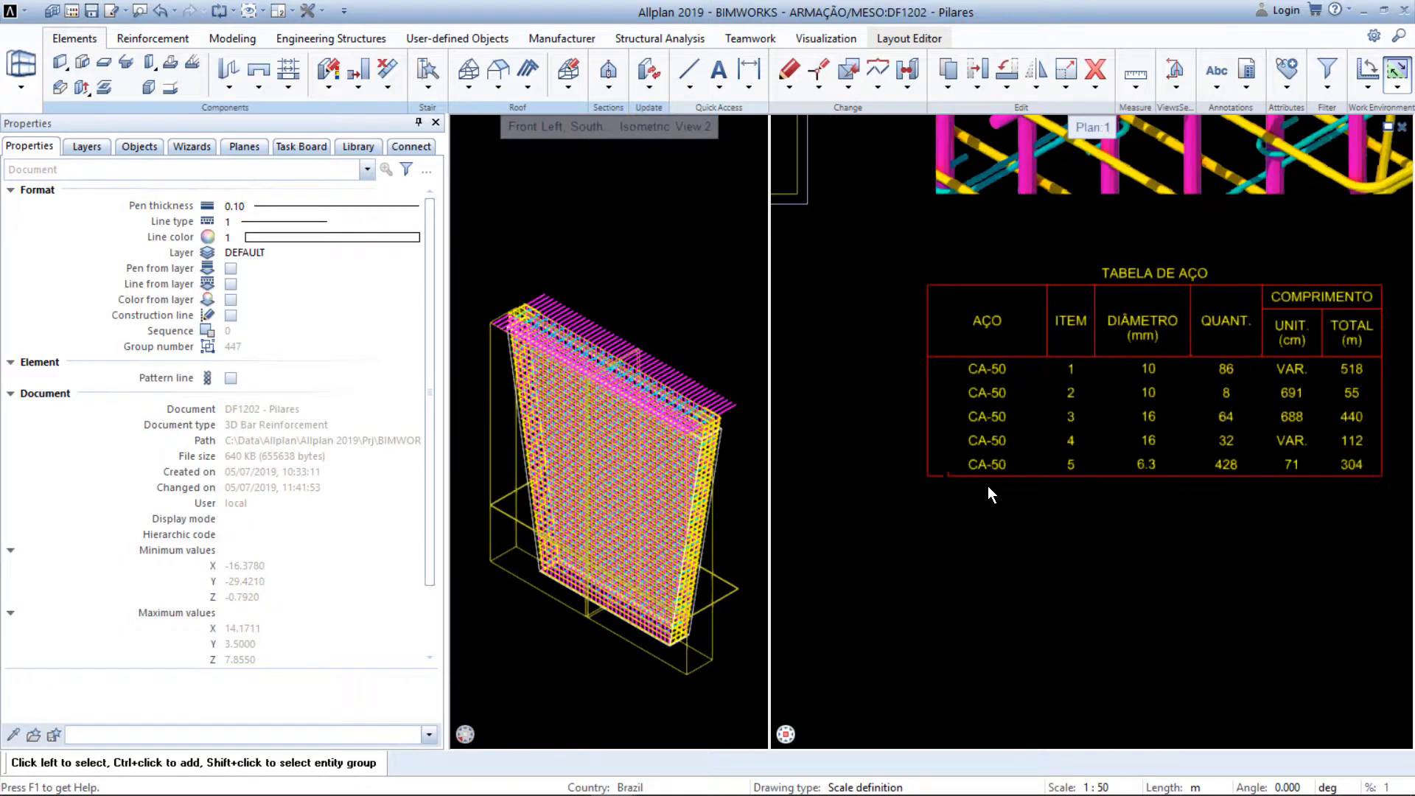
pyautogui.moveTo(1164, 489); pyautogui.dragTo(1117, 479, button='middle')
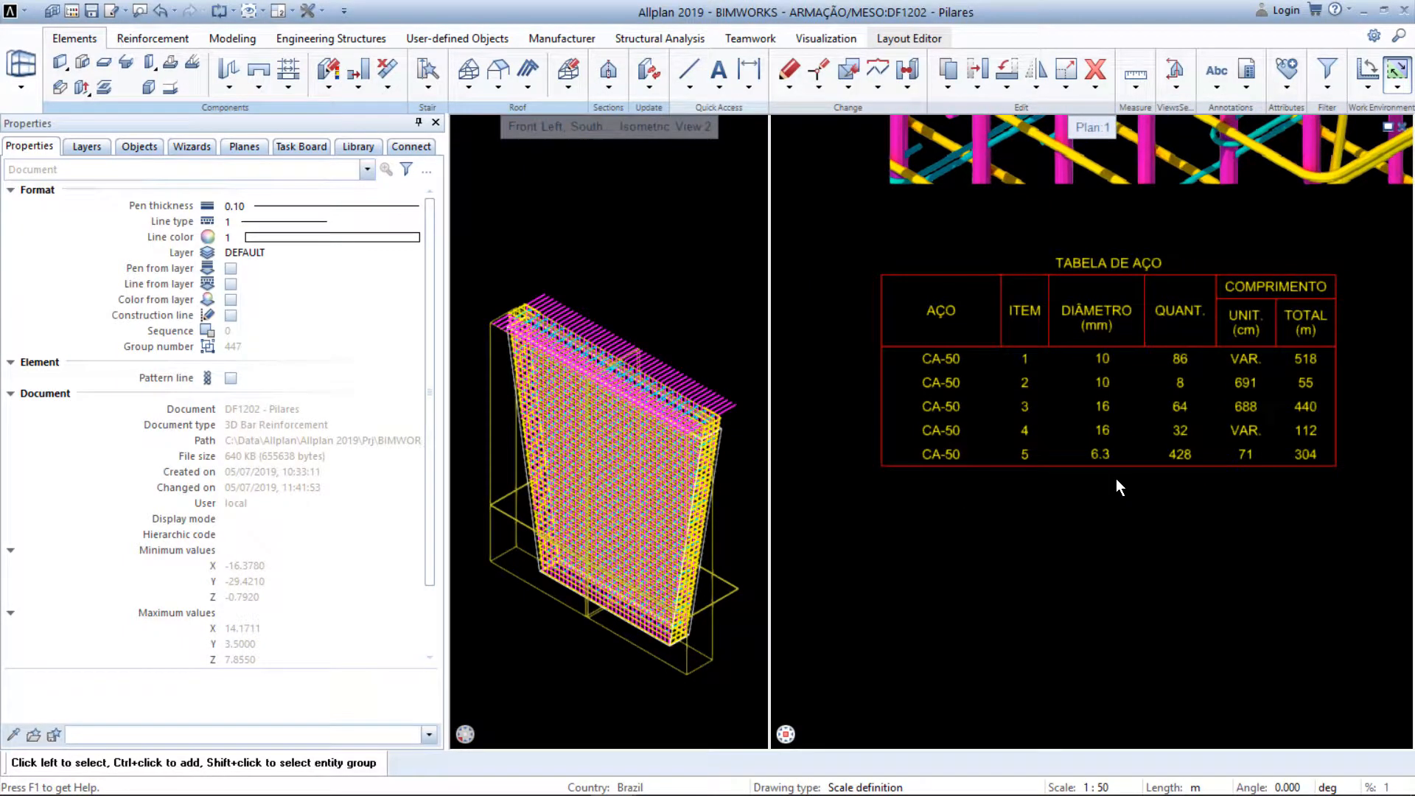
# Insert the legend "BW - Resumo de aço" directly below the TABELA DE AÇO, aligned with its left edge
pyautogui.click(1250, 90)
pyautogui.click(1250, 121)
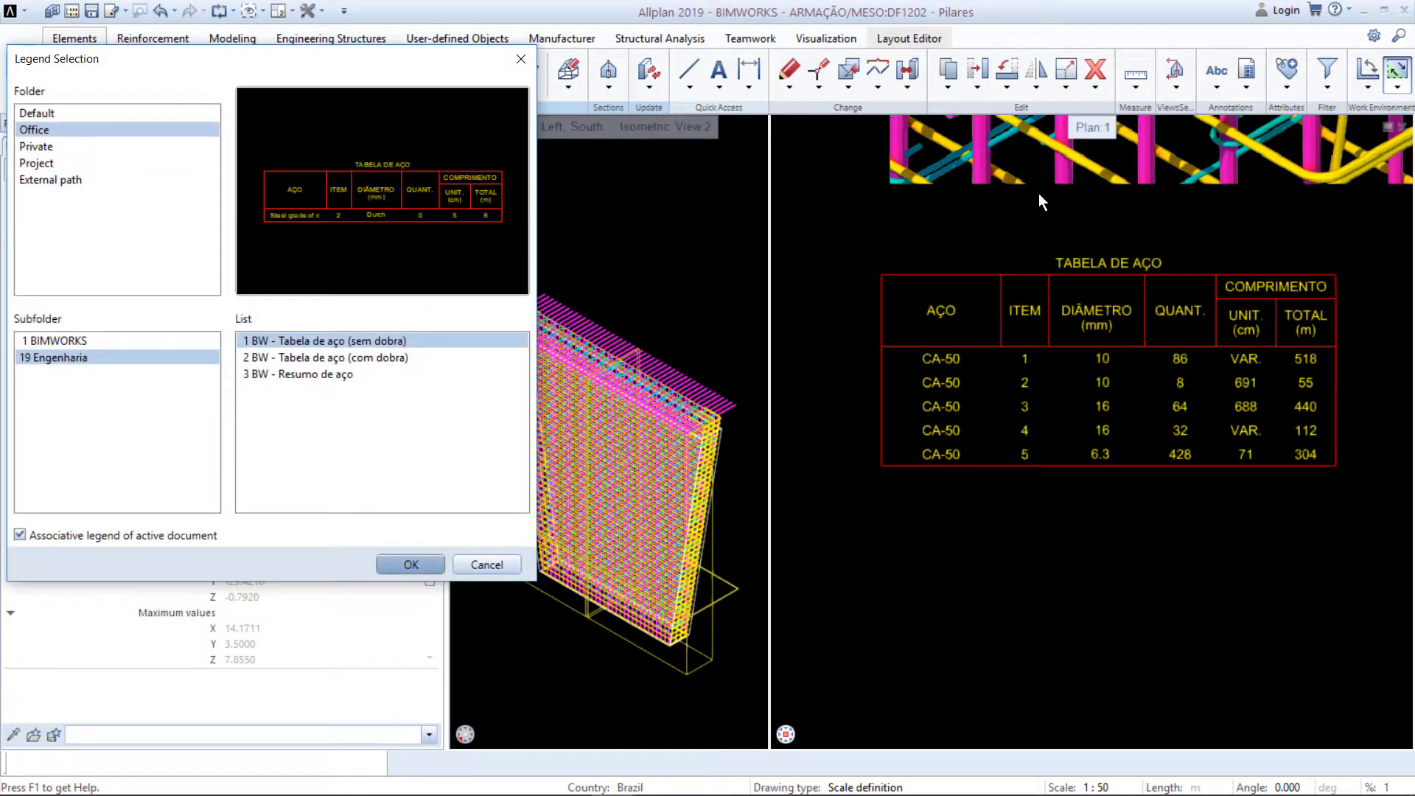
pyautogui.click(374, 374)
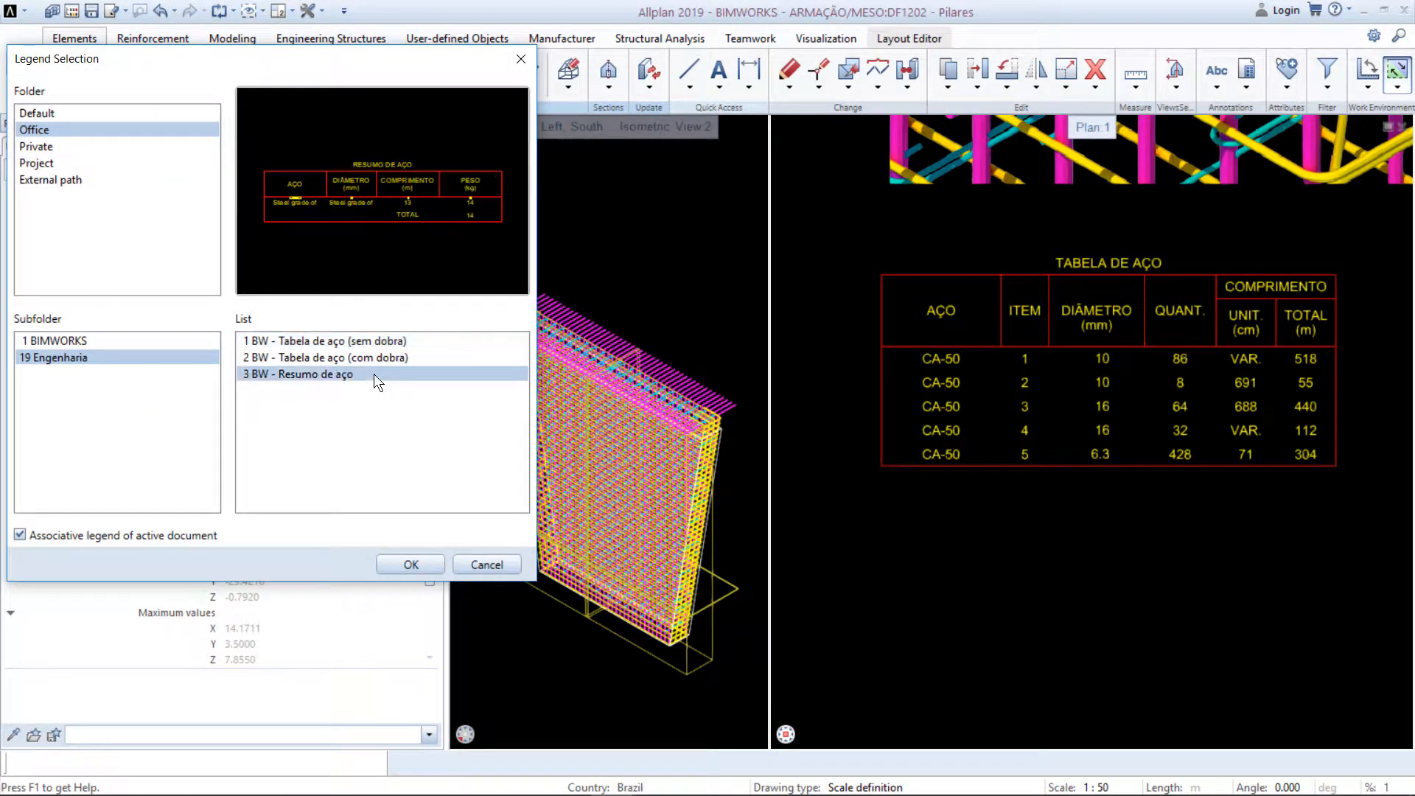
pyautogui.click(421, 566)
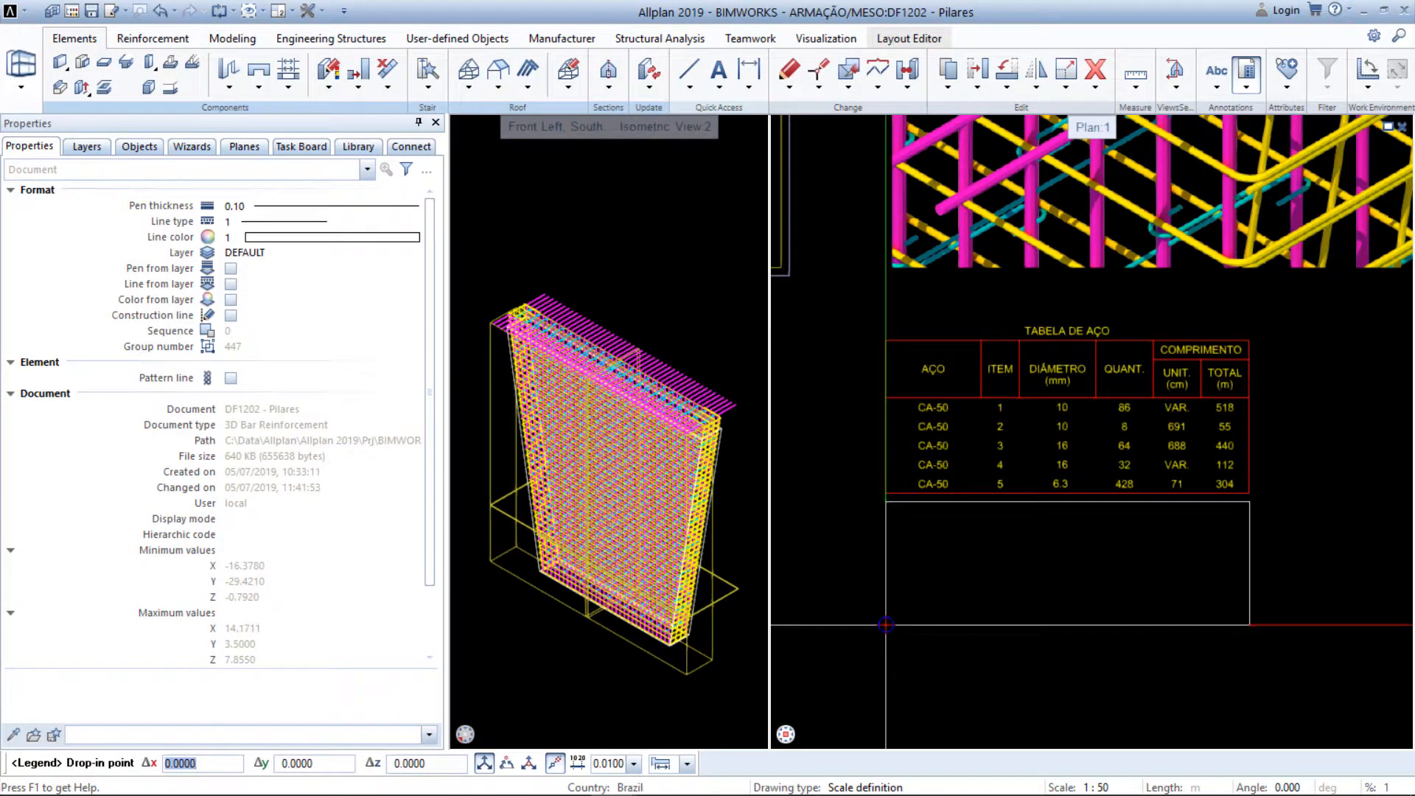
pyautogui.click(886, 625)
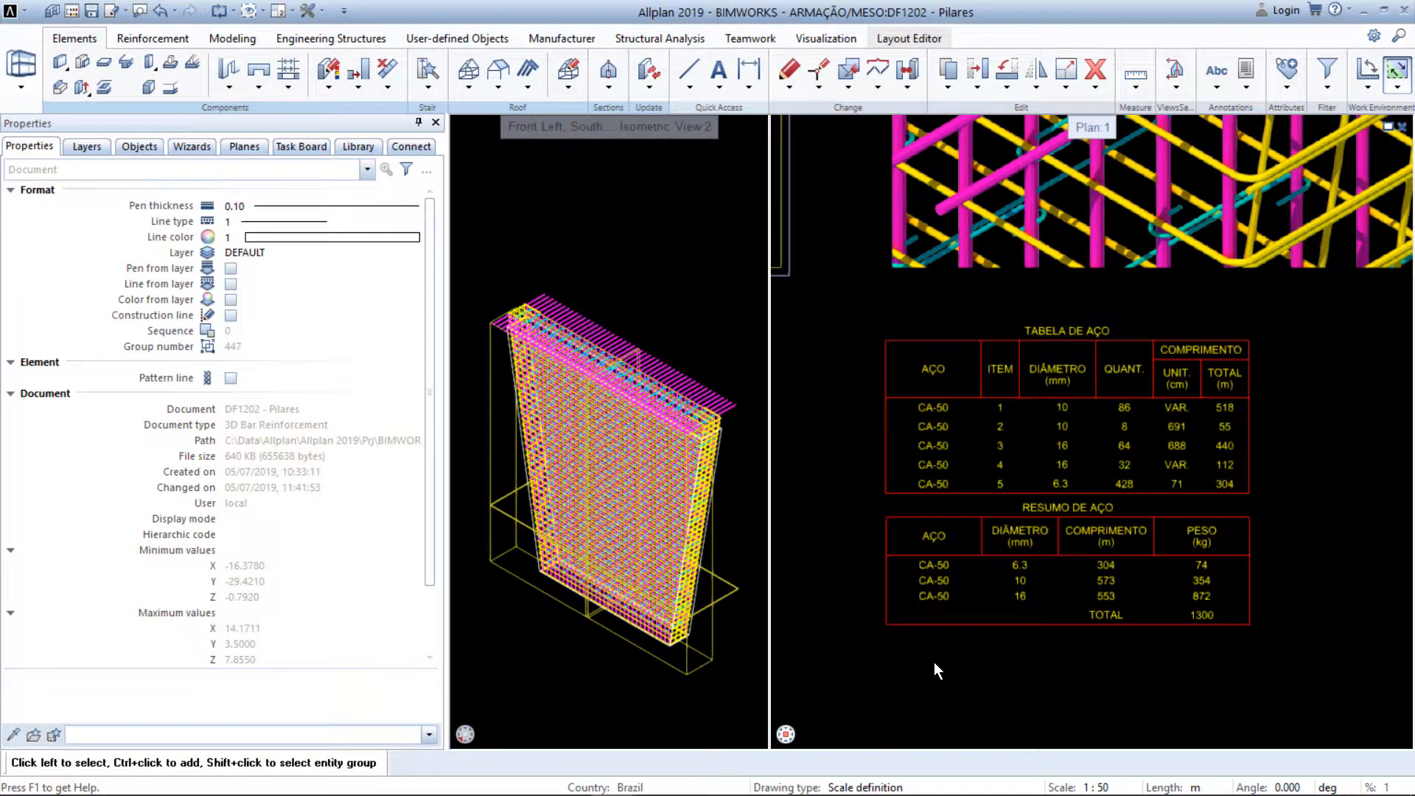
# Stretch the left side of the pillar and its reinforcement in the plan view outward horizontally by about 0.63 m to thicken it
pyautogui.scroll(-5, 935, 666)
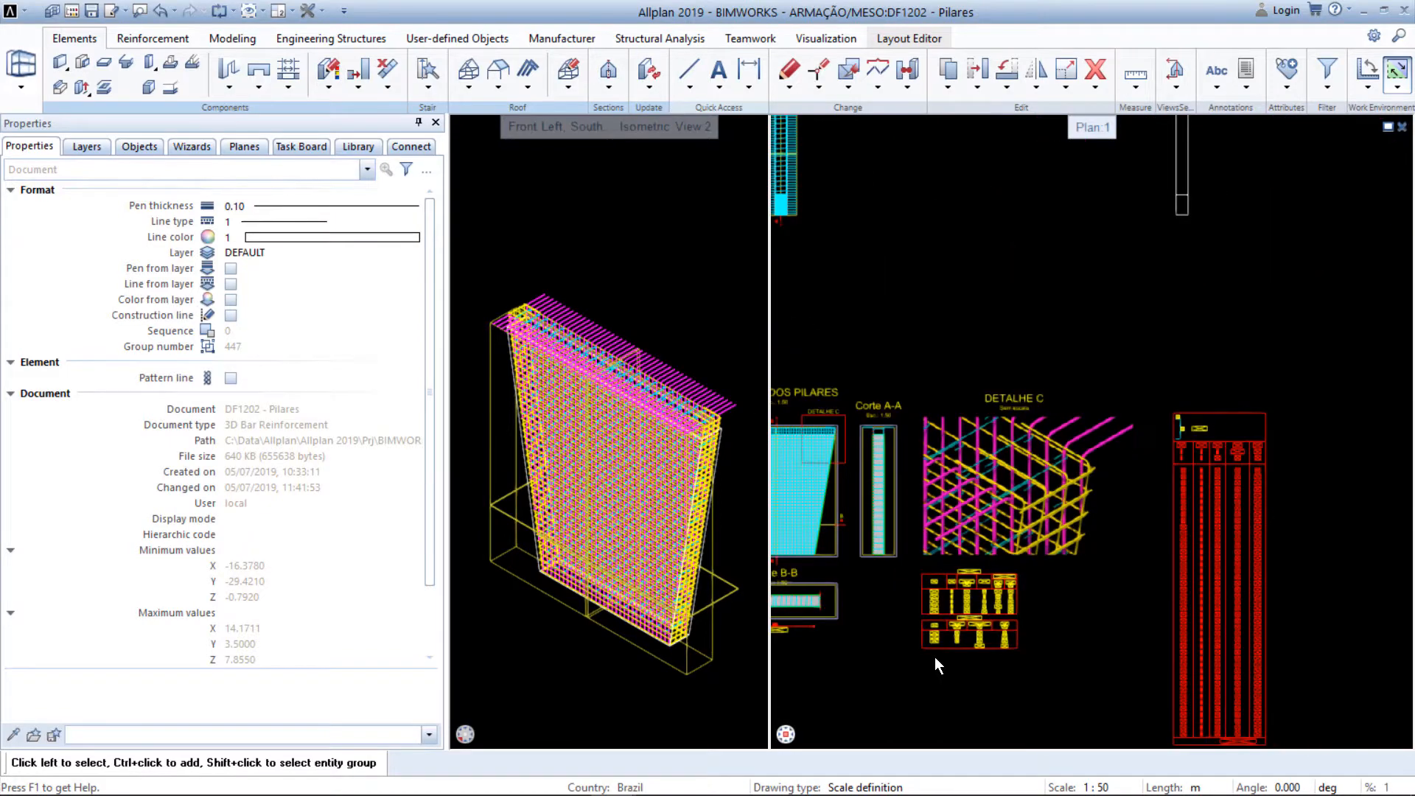
pyautogui.moveTo(935, 560); pyautogui.dragTo(1107, 579, button='middle')
pyautogui.scroll(6, 1006, 405)
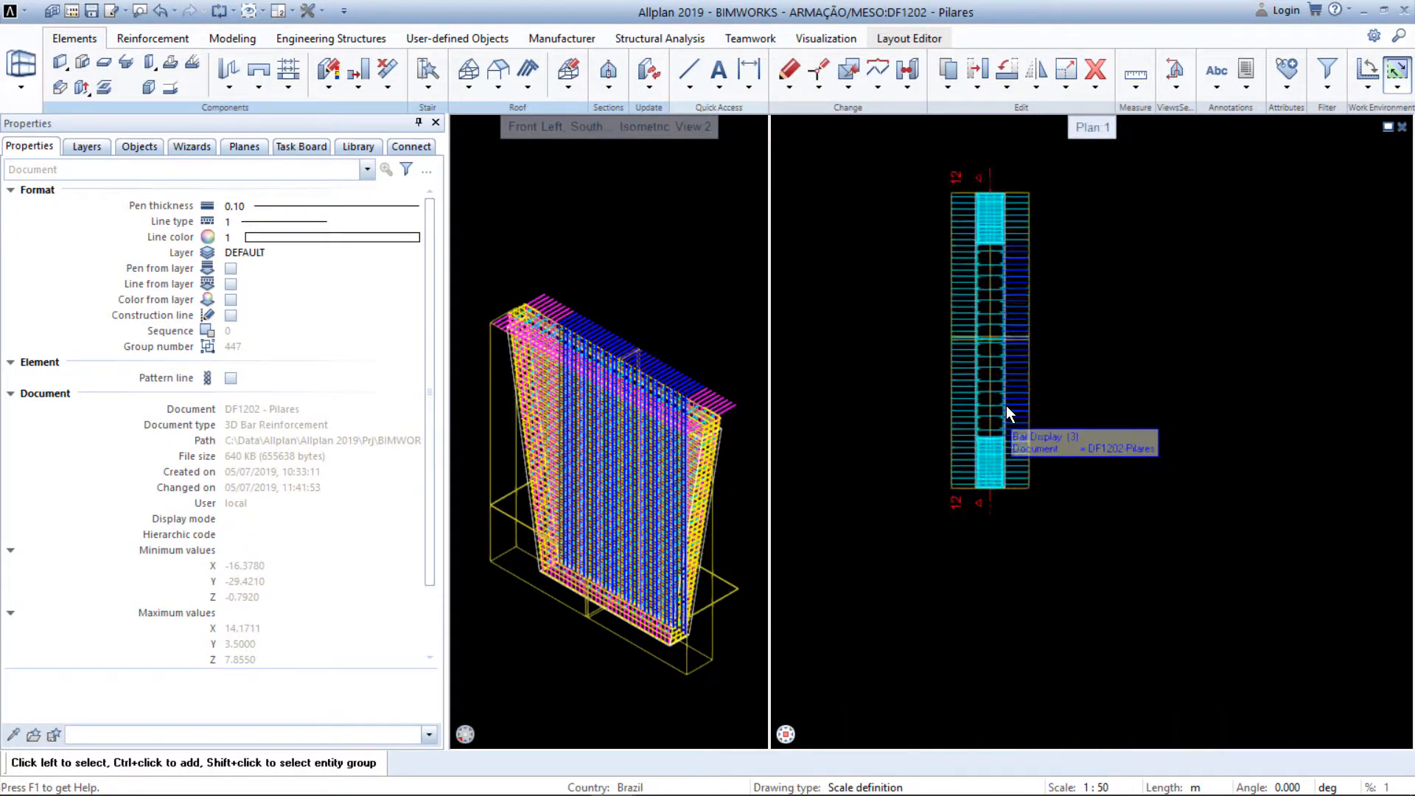
pyautogui.moveTo(1015, 485); pyautogui.dragTo(1010, 502, button='middle')
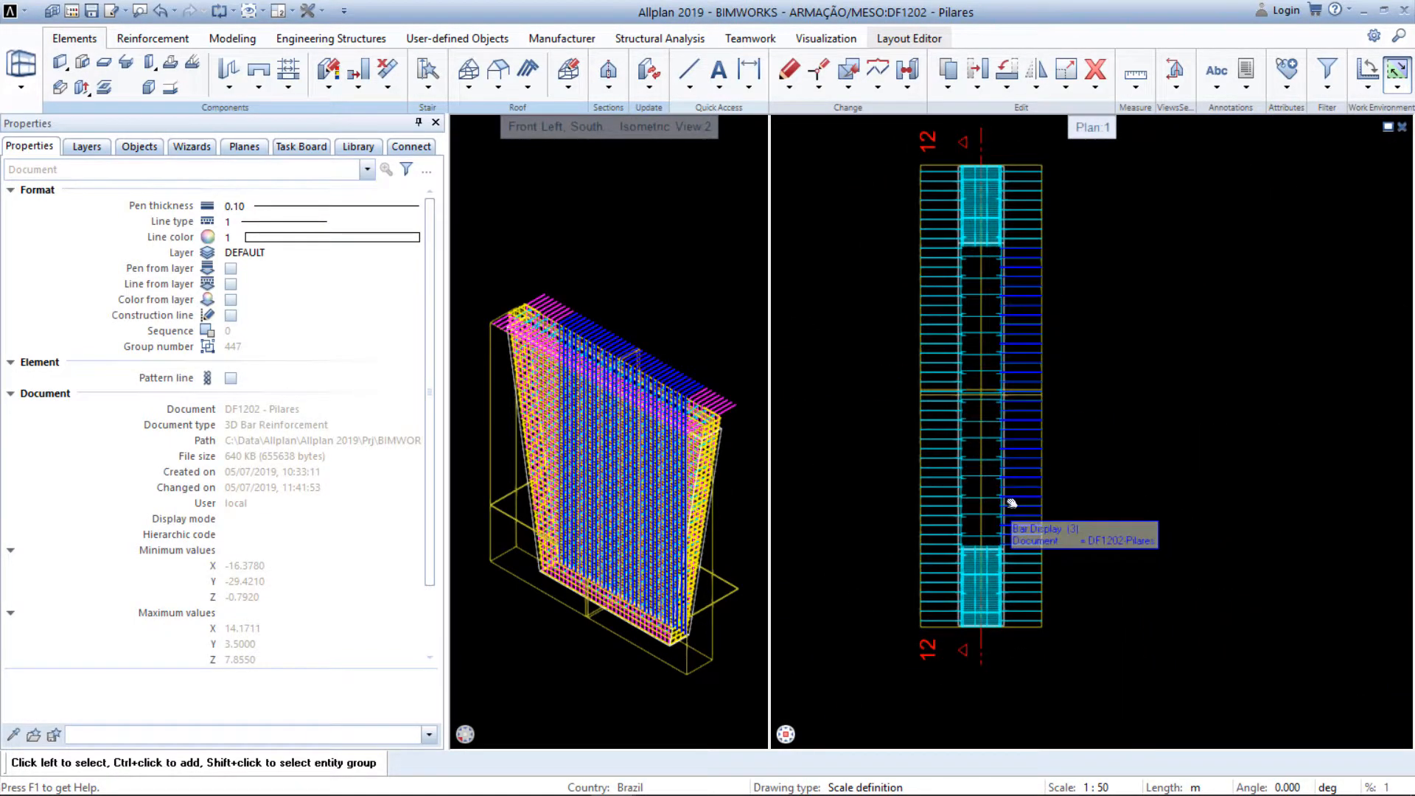
pyautogui.click(822, 77)
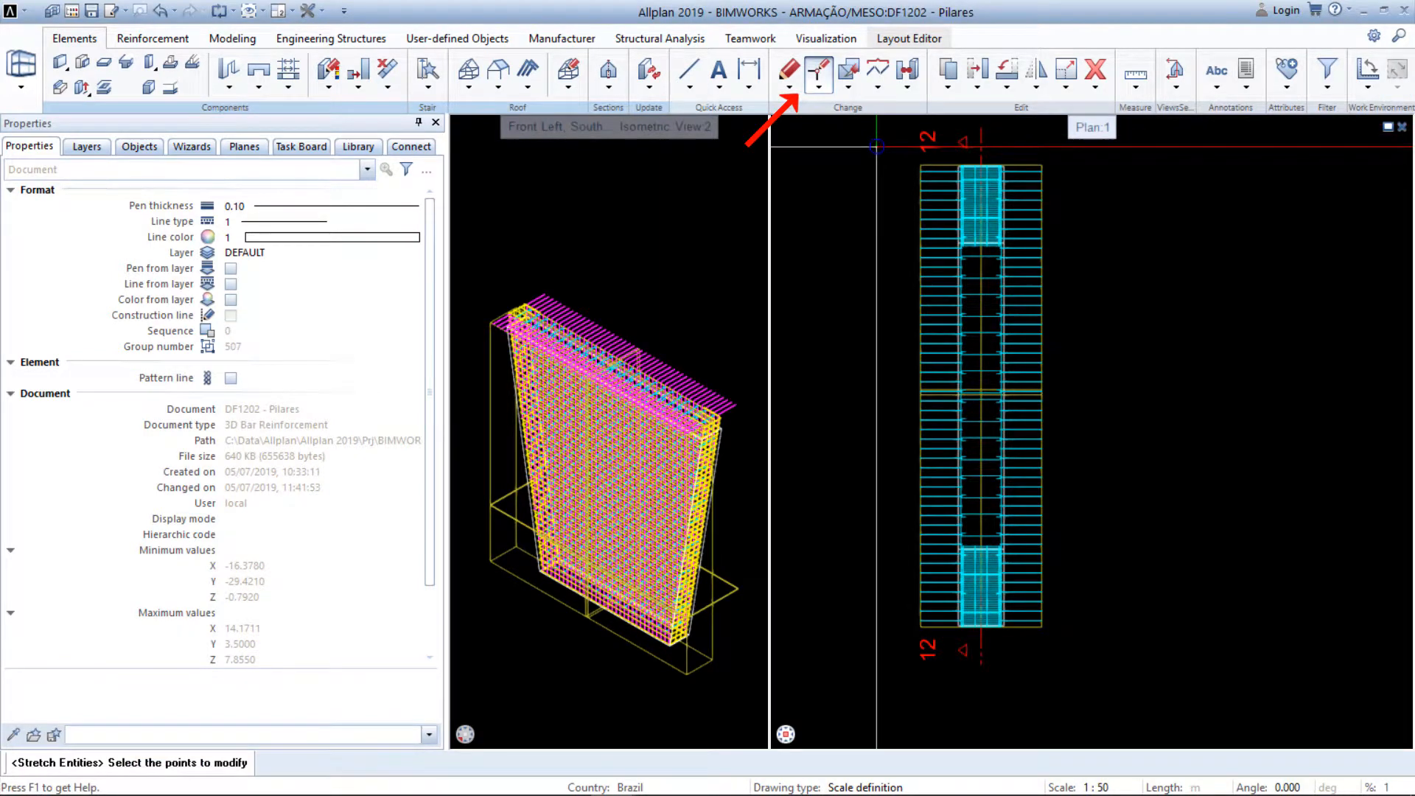
pyautogui.moveTo(883, 155); pyautogui.dragTo(922, 241)
pyautogui.scroll(5, 974, 636)
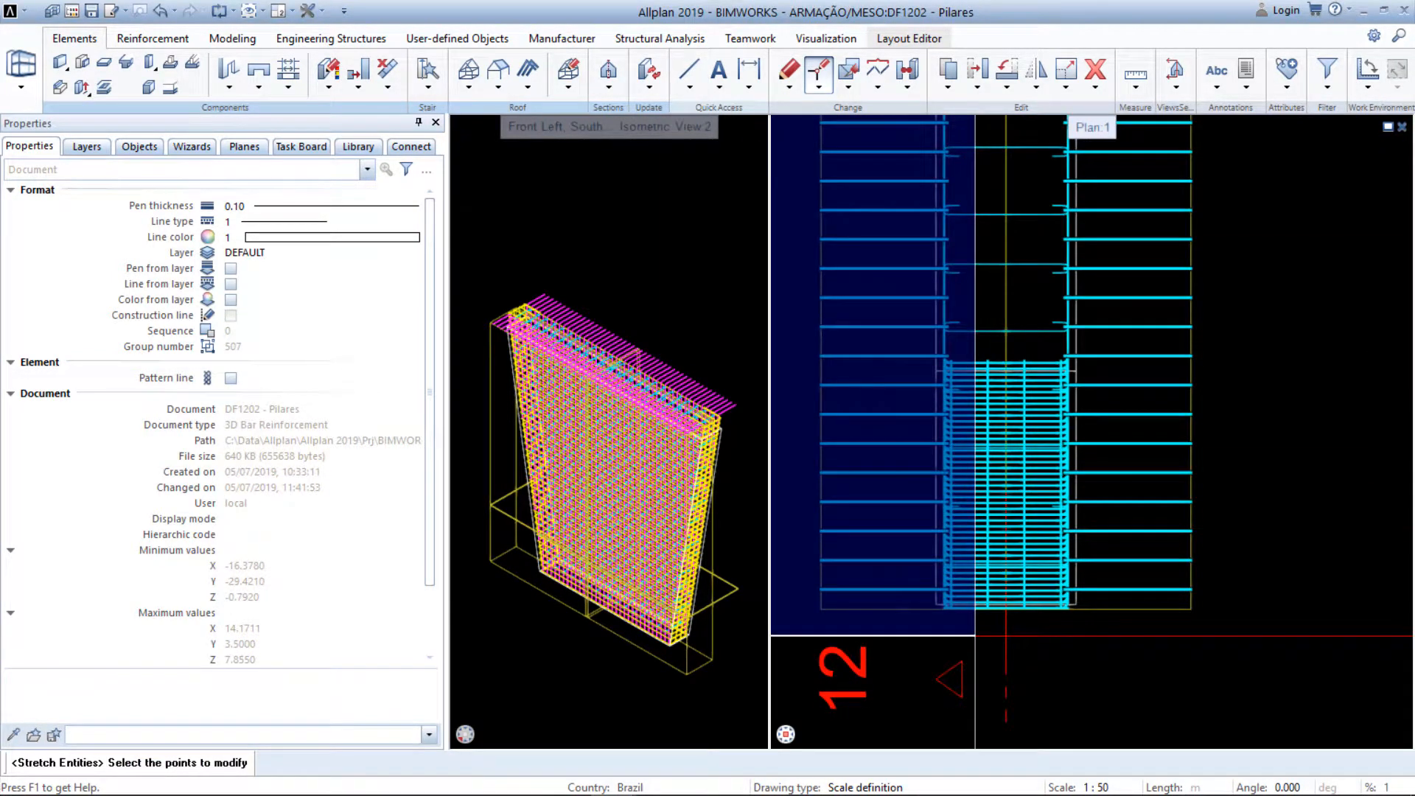
pyautogui.click(976, 636)
pyautogui.scroll(-5, 975, 635)
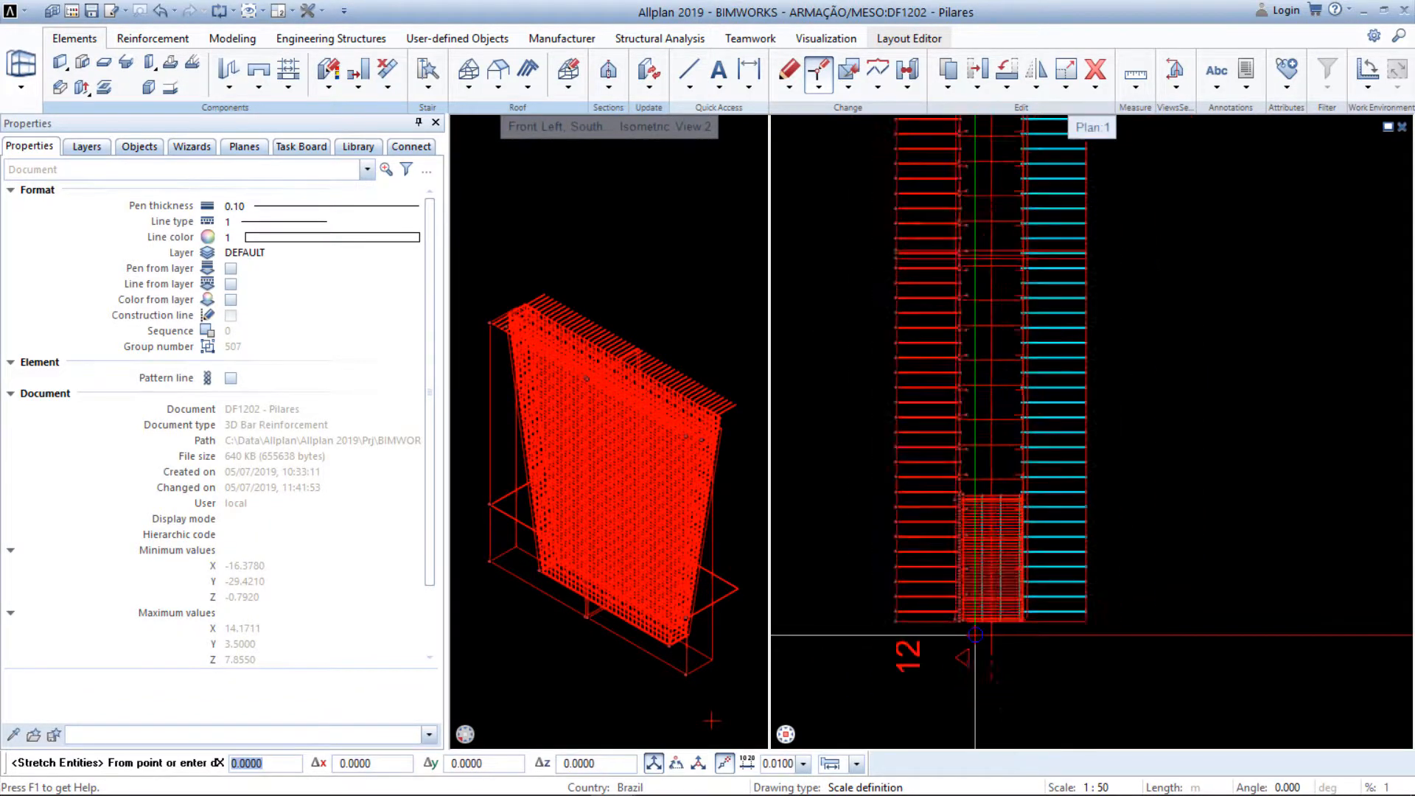
pyautogui.click(1009, 592)
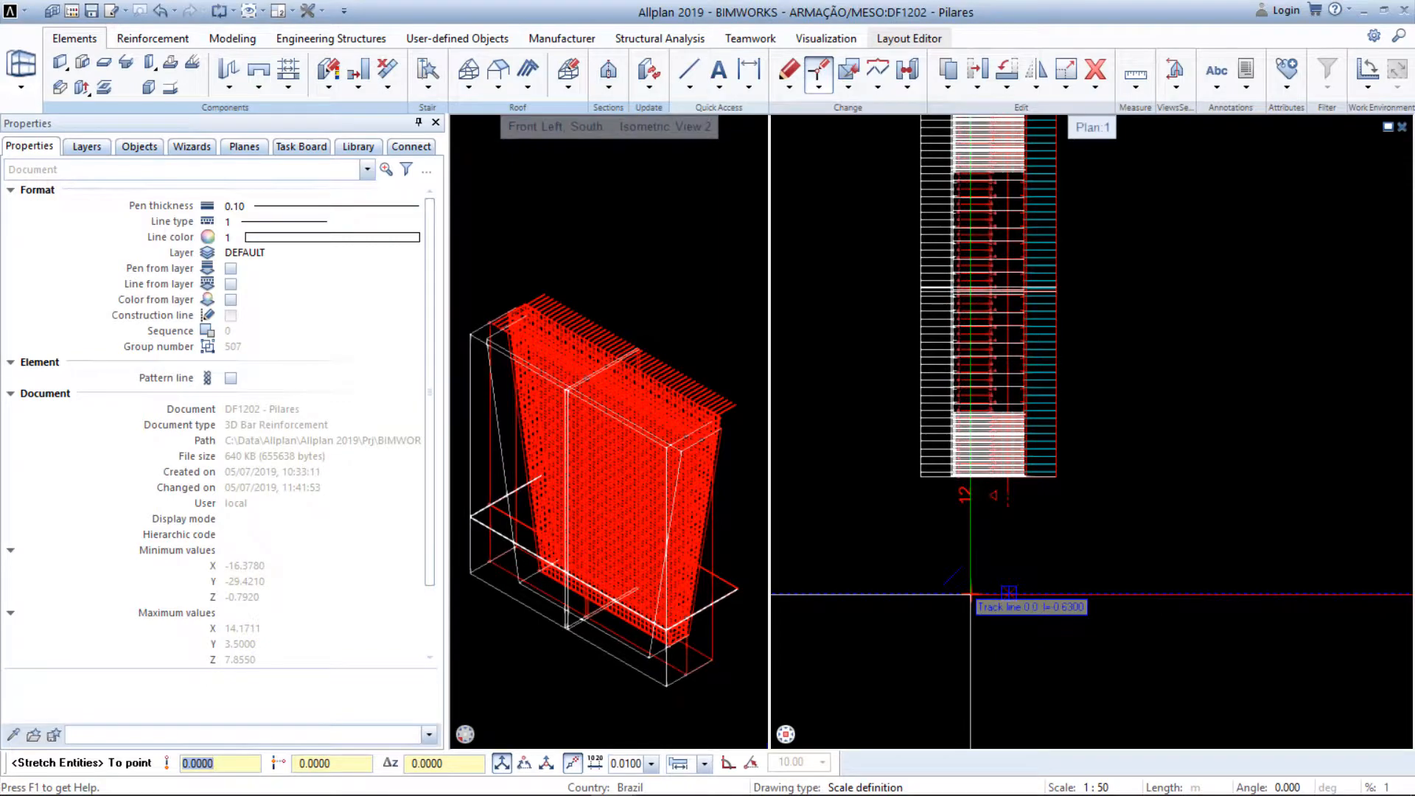
pyautogui.click(970, 594)
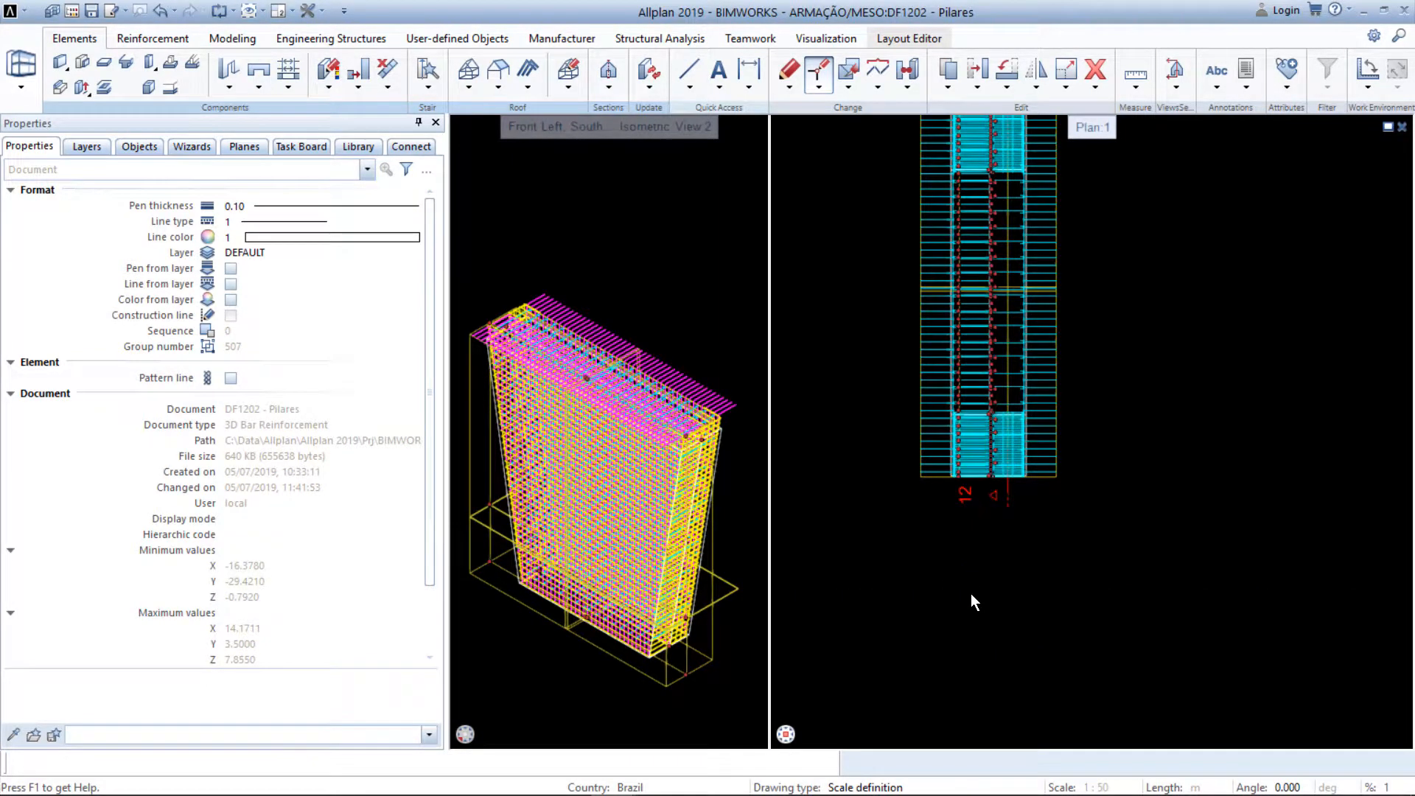
pyautogui.press('Escape')
# Examine the 3D reinforcement, pillar elevation, Corte B-B and Corte A-A for associative updates after the stretch
pyautogui.scroll(4, 721, 432)
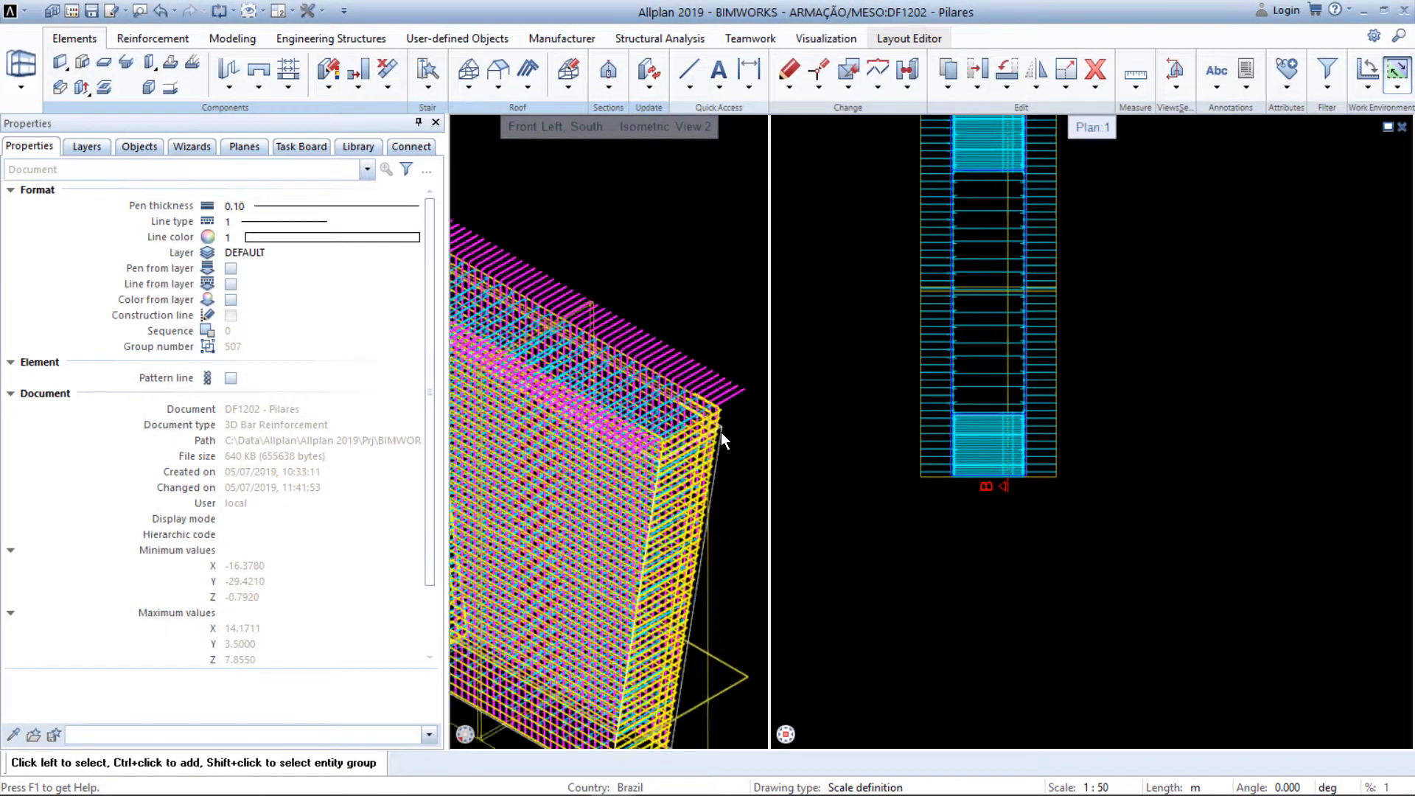
pyautogui.scroll(-3, 721, 432)
pyautogui.moveTo(1055, 634); pyautogui.dragTo(1106, 307, button='middle')
pyautogui.scroll(-2, 1050, 611)
pyautogui.scroll(3, 1049, 612)
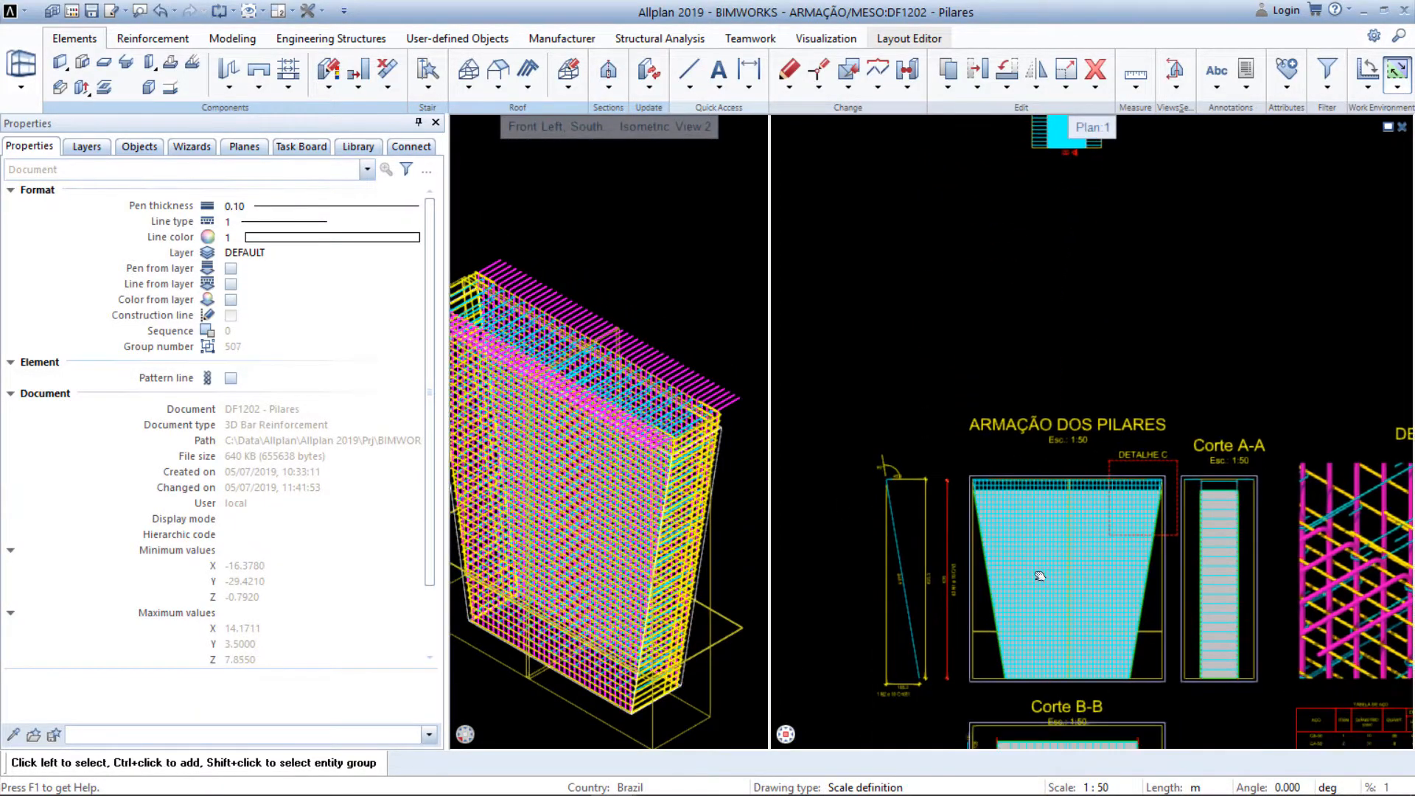
pyautogui.scroll(1, 1024, 616)
pyautogui.scroll(2, 1049, 681)
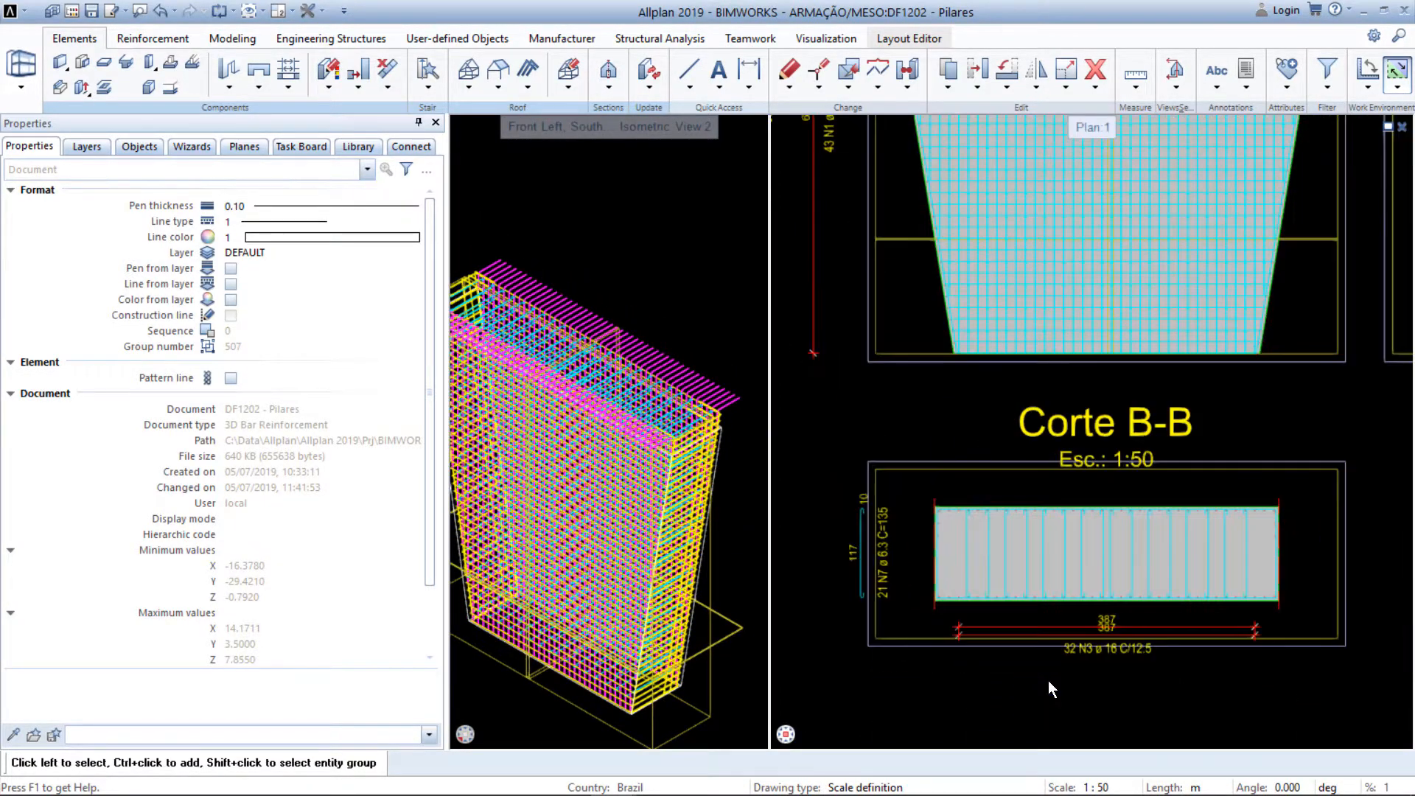
pyautogui.scroll(-2, 1050, 681)
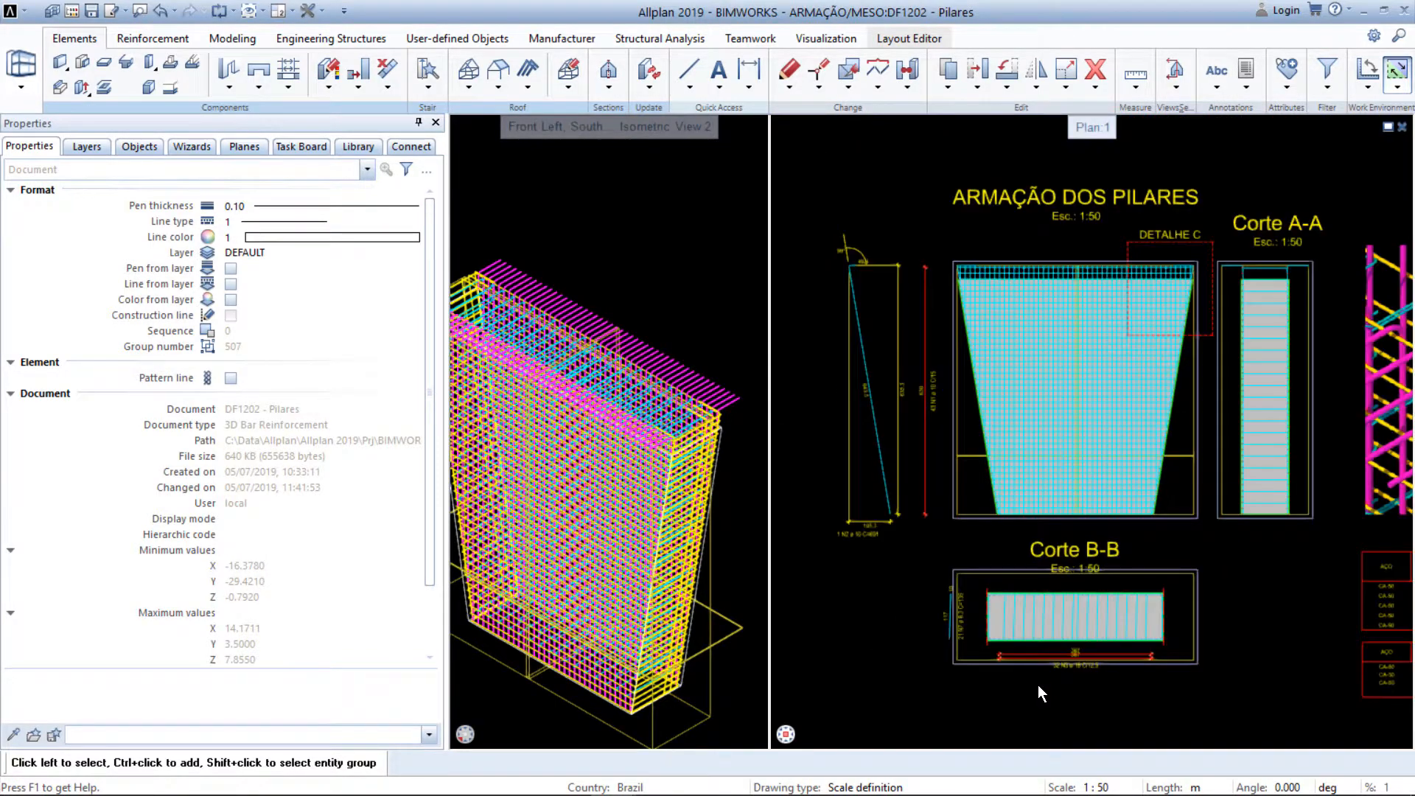
pyautogui.moveTo(1231, 520); pyautogui.dragTo(1094, 520, button='middle')
pyautogui.scroll(2, 1151, 470)
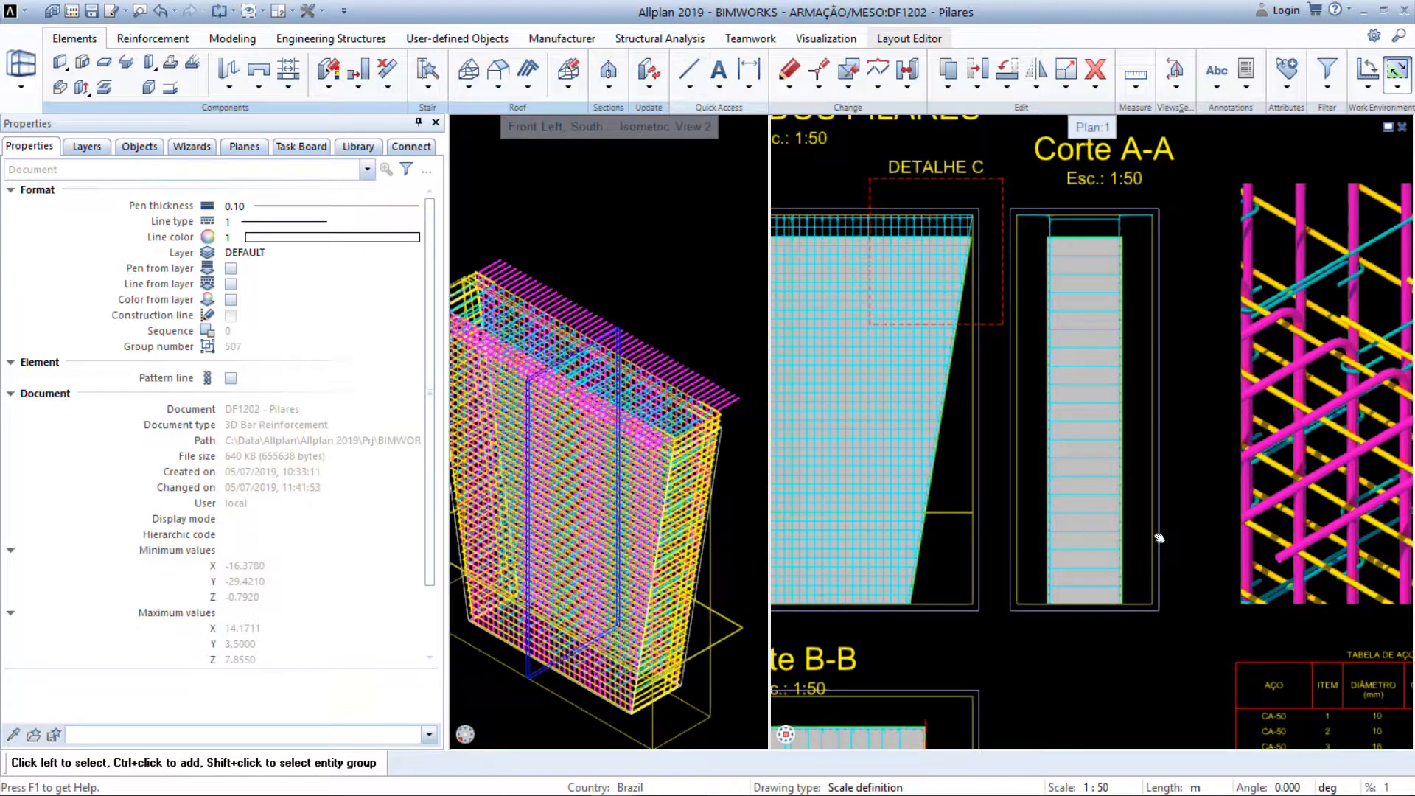
# Compare the TABELA DE AÇO and RESUMO DE AÇO before and after the pillar stretch by undoing and redoing it
pyautogui.scroll(-2, 1159, 538)
pyautogui.moveTo(1271, 698); pyautogui.dragTo(1122, 474, button='middle')
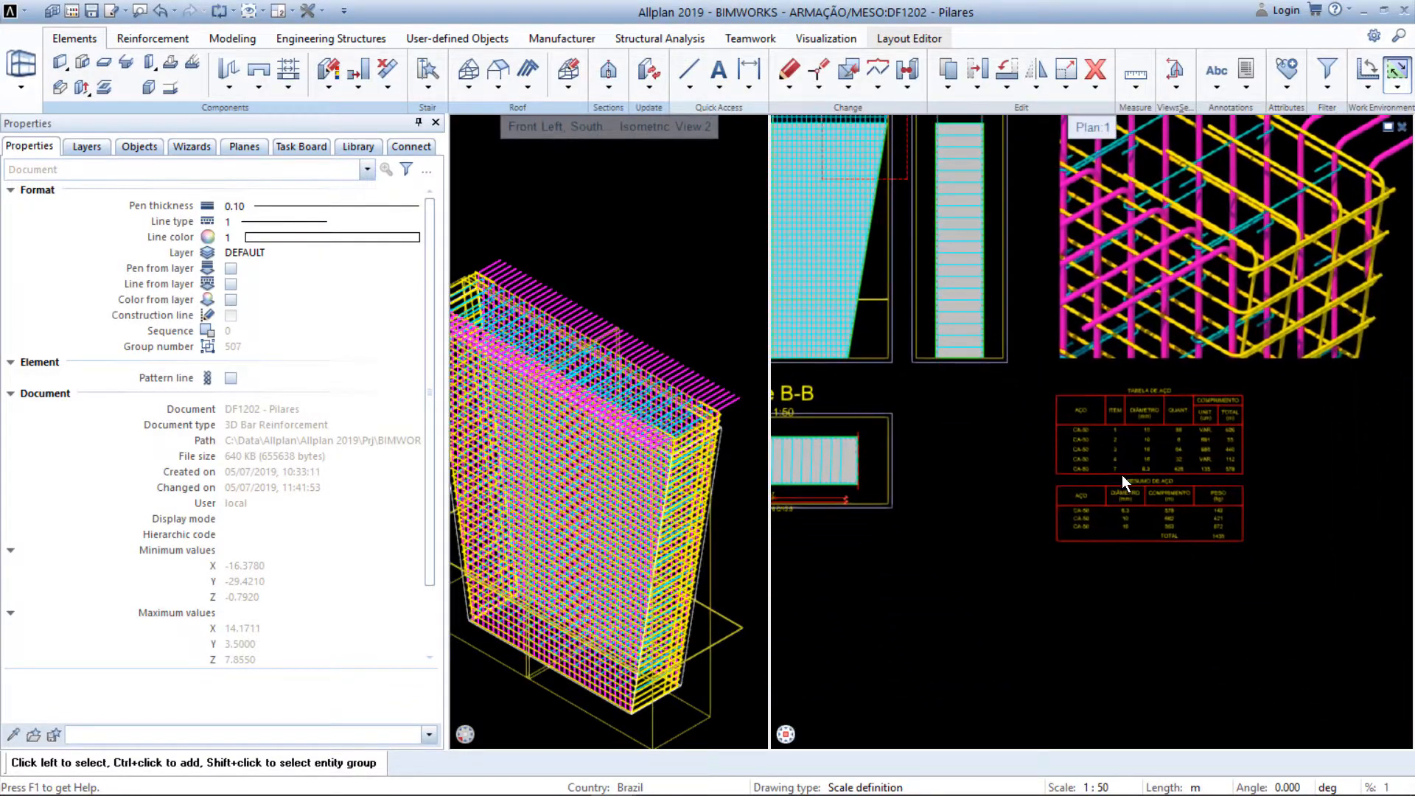
pyautogui.scroll(4, 1189, 559)
pyautogui.moveTo(1193, 357); pyautogui.dragTo(1199, 429, button='middle')
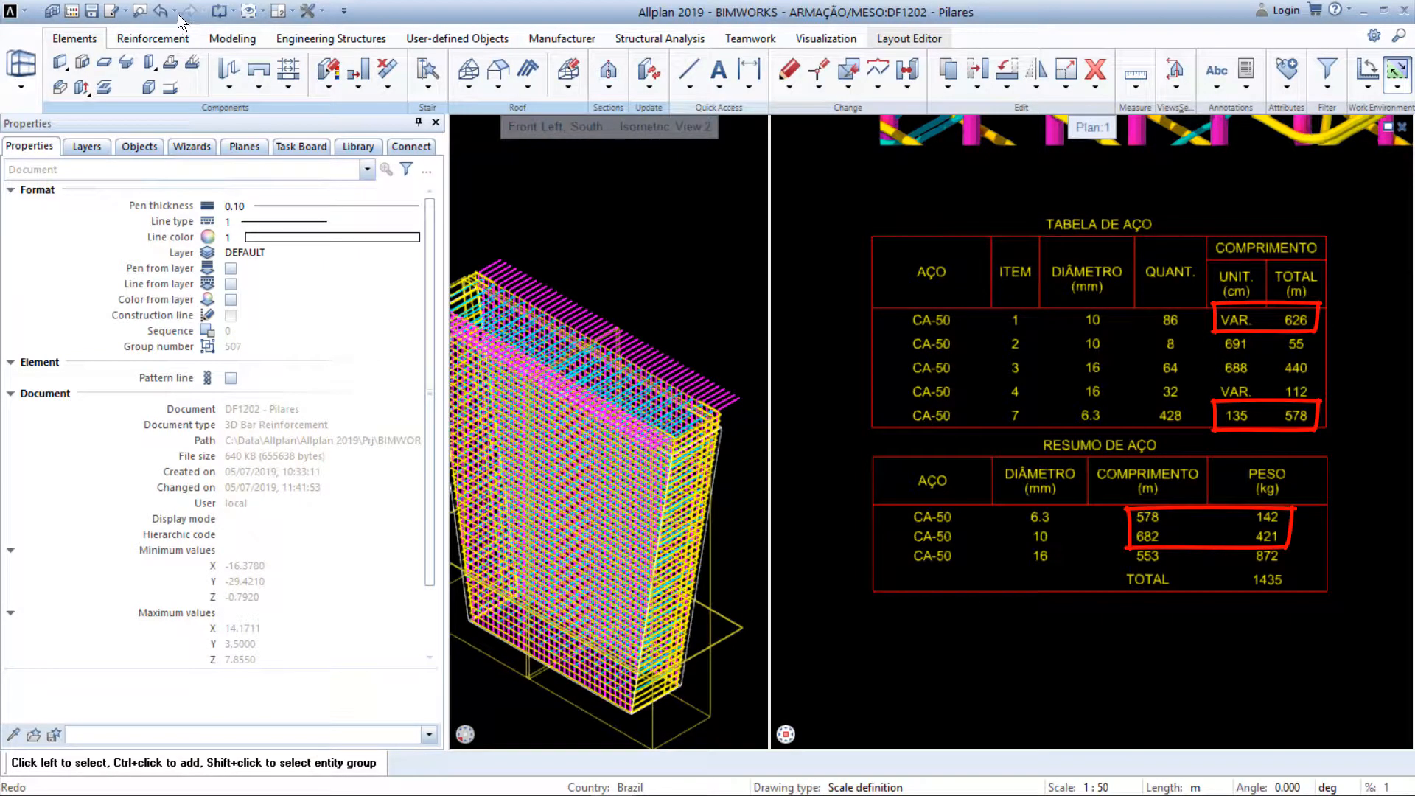
pyautogui.click(159, 12)
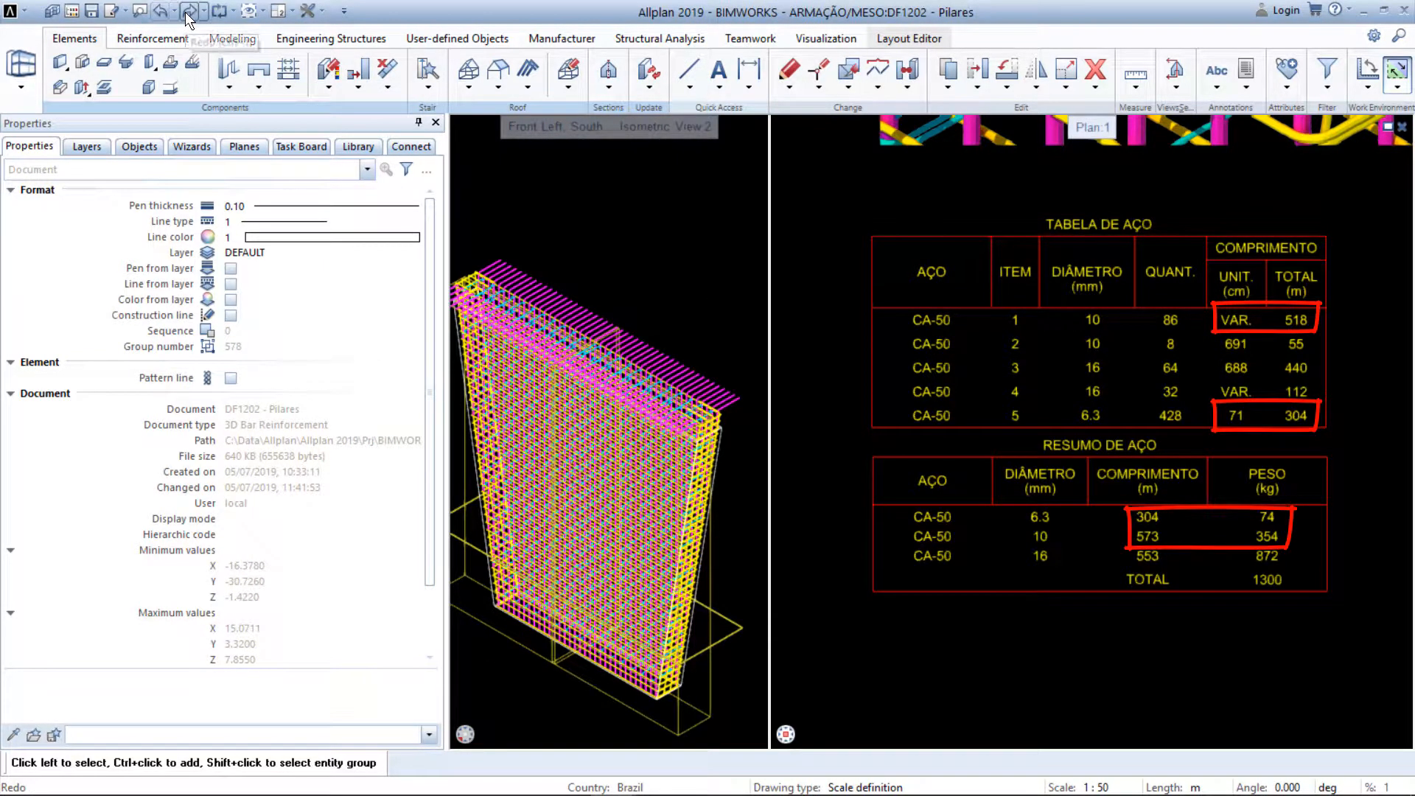
pyautogui.click(188, 12)
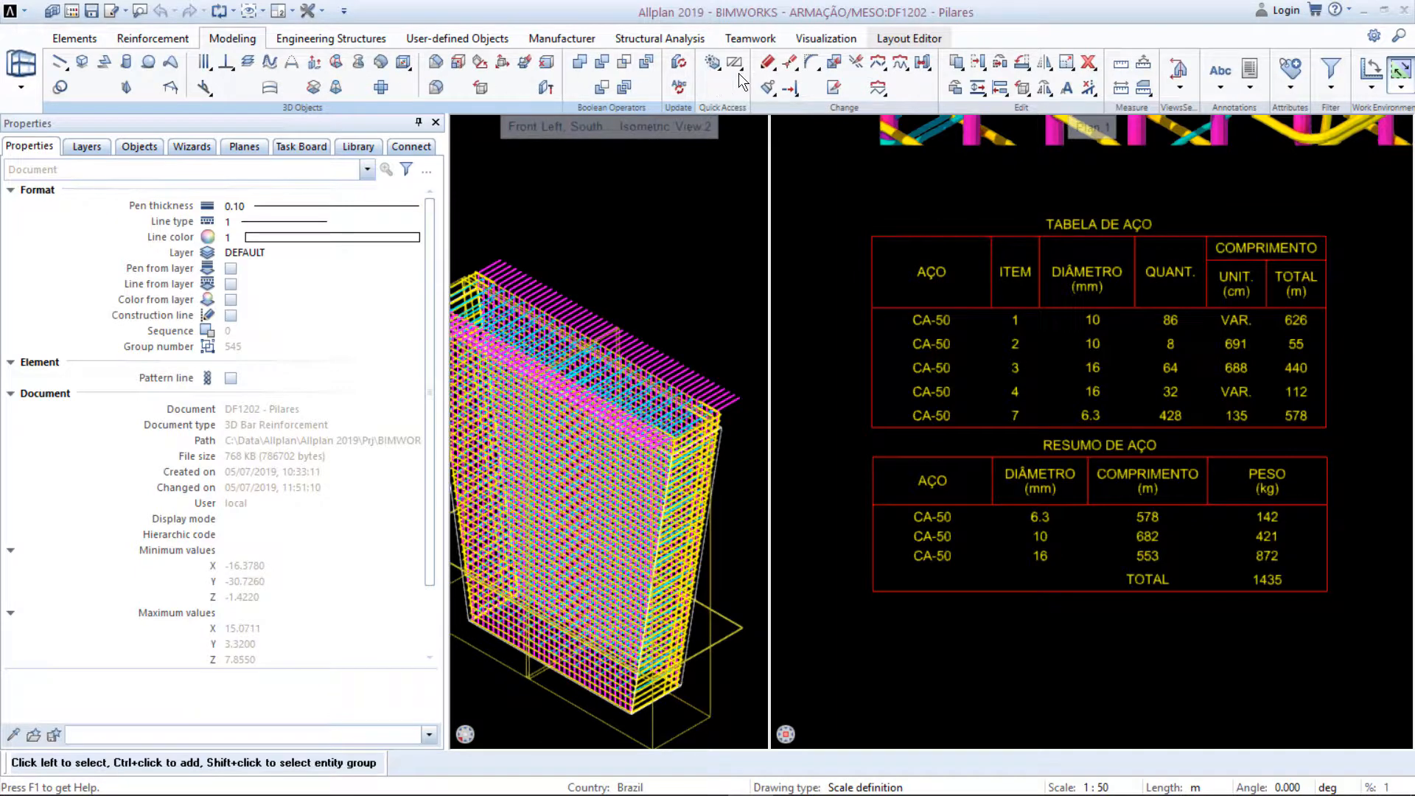
# Open the layout Minha_primeira_prancha_Allplan_2019 and examine its bridge elevation, isometric views, LOCAÇÃO DAS ESTACAS table and title block
pyautogui.click(880, 42)
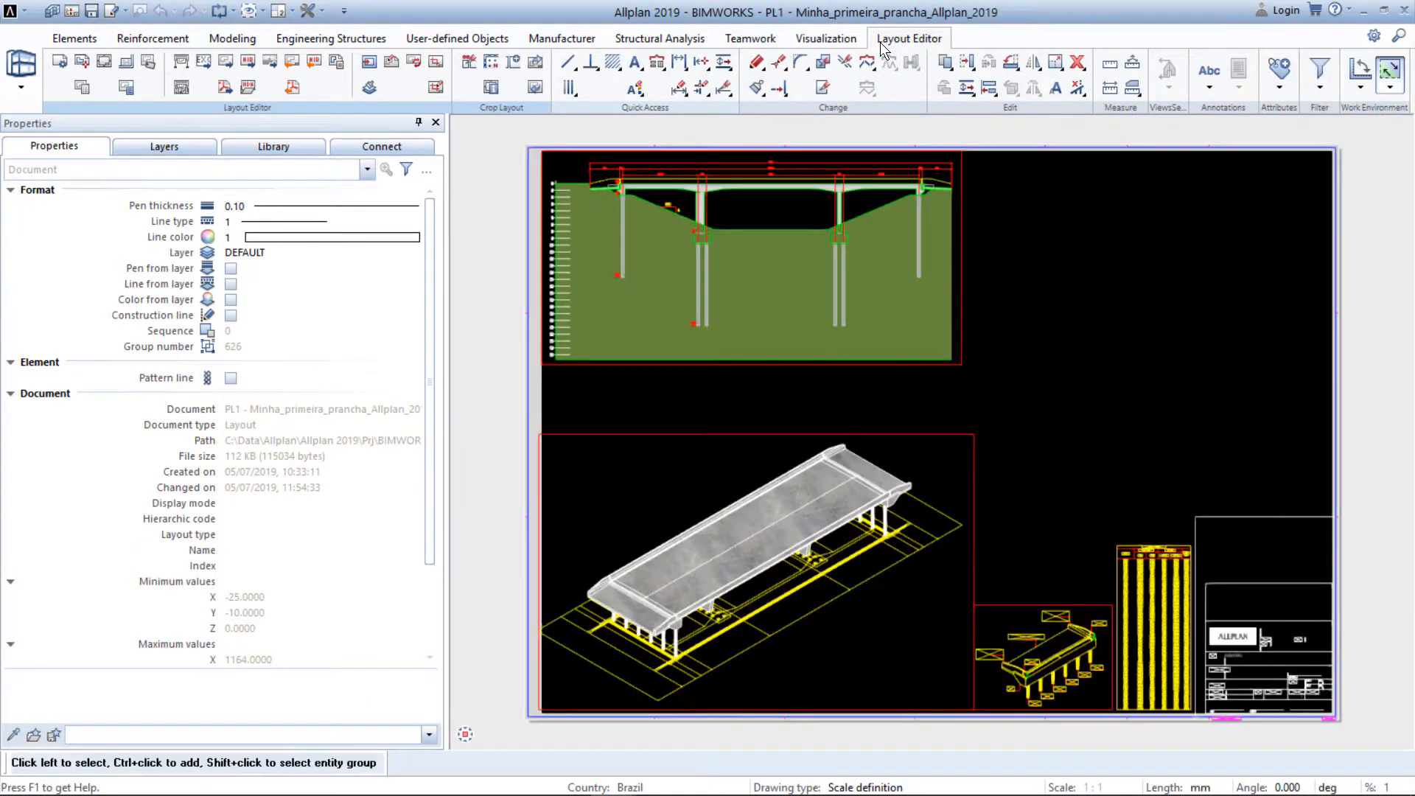
pyautogui.scroll(5, 710, 189)
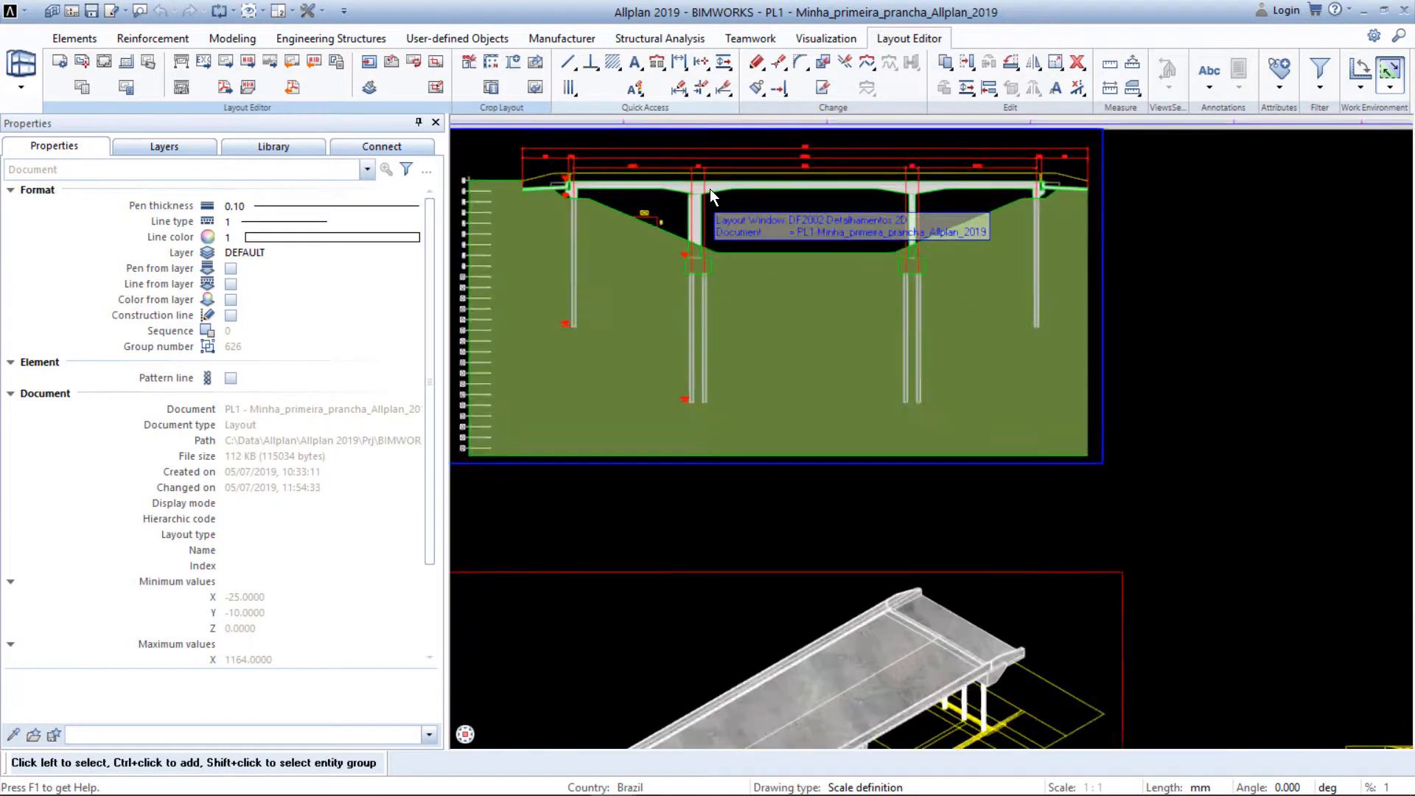
pyautogui.moveTo(654, 405); pyautogui.dragTo(948, 295, button='middle')
pyautogui.moveTo(935, 505); pyautogui.dragTo(839, 214, button='middle')
pyautogui.moveTo(1012, 606); pyautogui.dragTo(916, 356, button='middle')
pyautogui.moveTo(1223, 402); pyautogui.dragTo(617, 379, button='middle')
pyautogui.scroll(2, 1094, 674)
pyautogui.moveTo(1094, 674); pyautogui.dragTo(715, 740, button='middle')
pyautogui.scroll(2, 1010, 414)
pyautogui.scroll(-1, 995, 454)
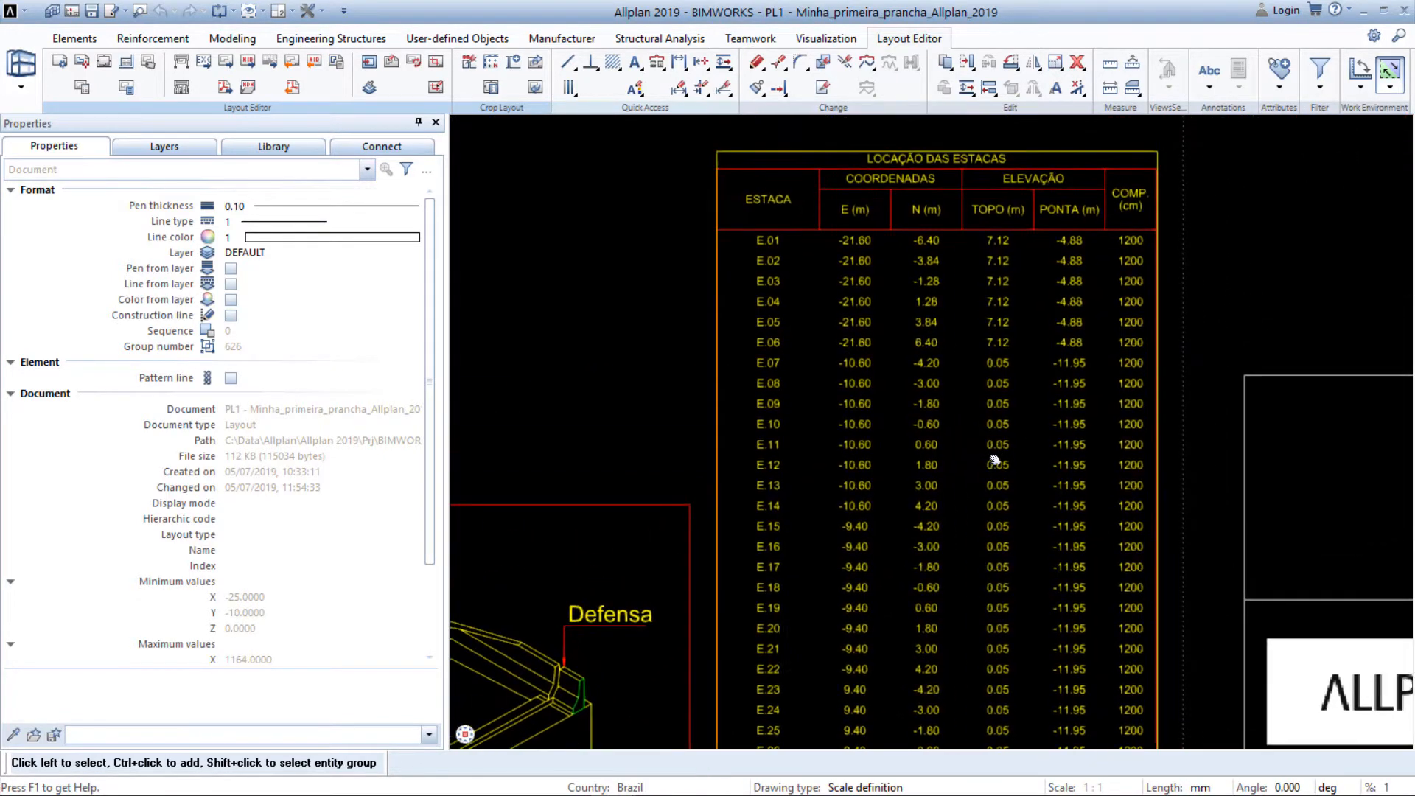
pyautogui.scroll(-2, 986, 461)
pyautogui.scroll(-2, 987, 461)
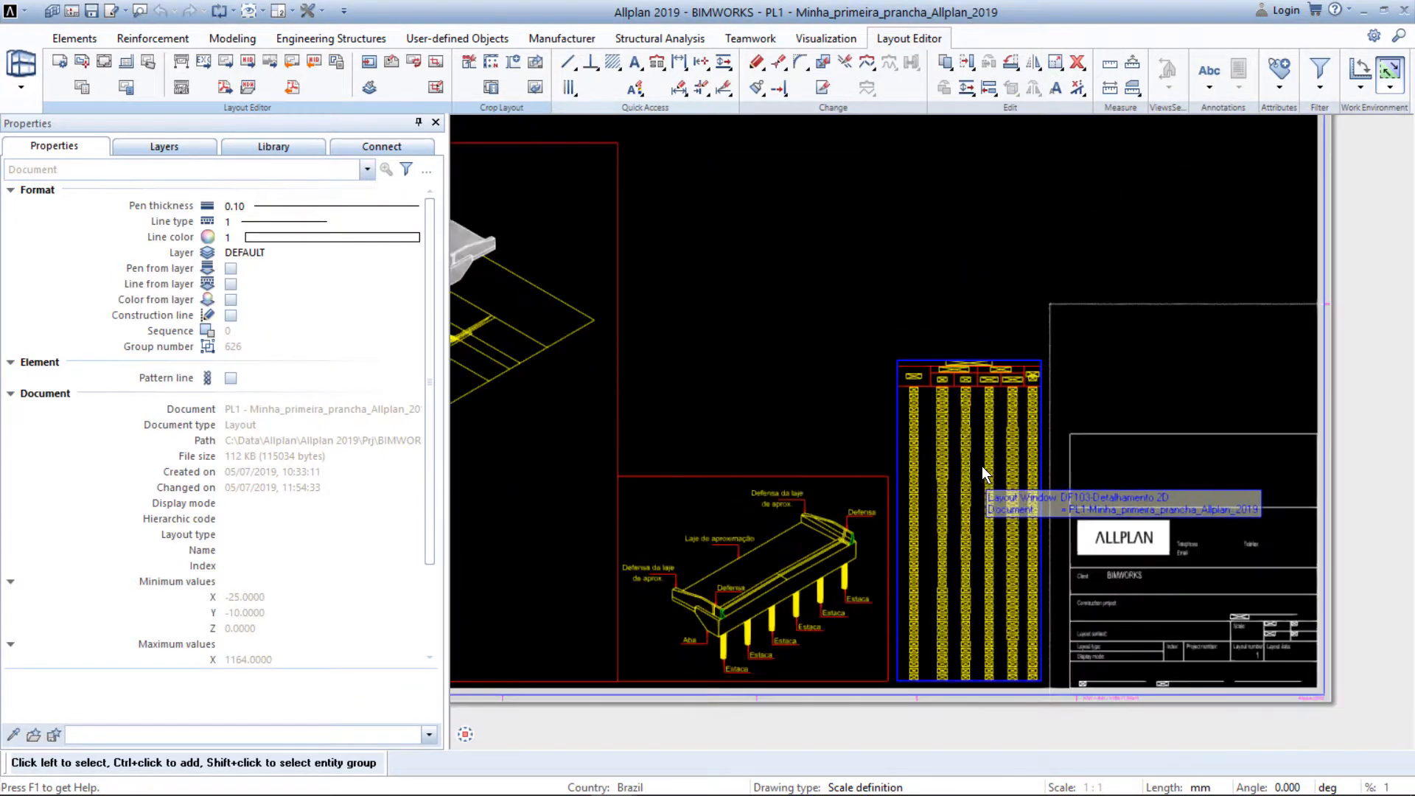
pyautogui.scroll(-1, 970, 470)
pyautogui.moveTo(948, 409); pyautogui.dragTo(1001, 463, button='middle')
pyautogui.scroll(-3, 1017, 516)
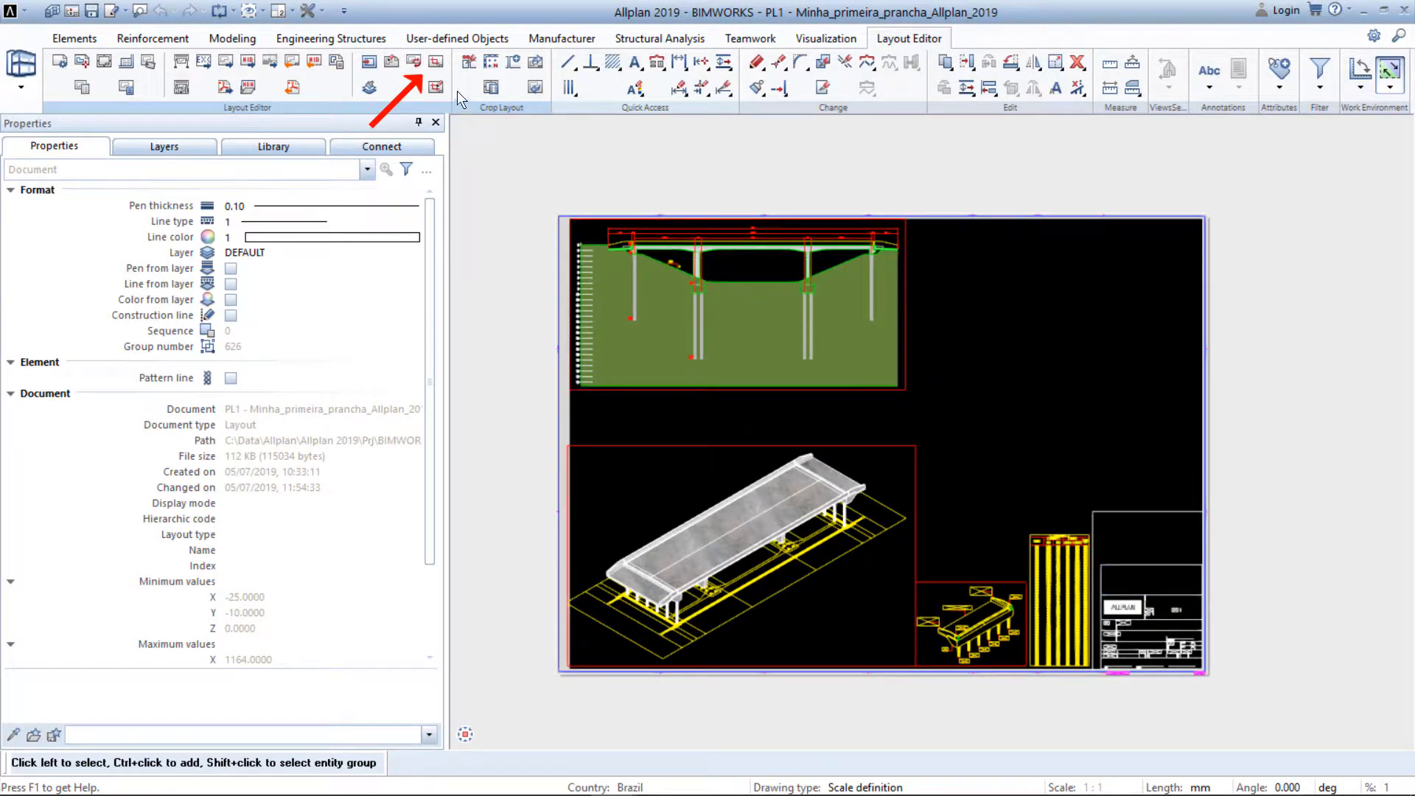
# Start a layout window that places drawing files as layout elements and select drawing file 1202 Pilares from ARMAÇÃO, MESO
pyautogui.click(443, 67)
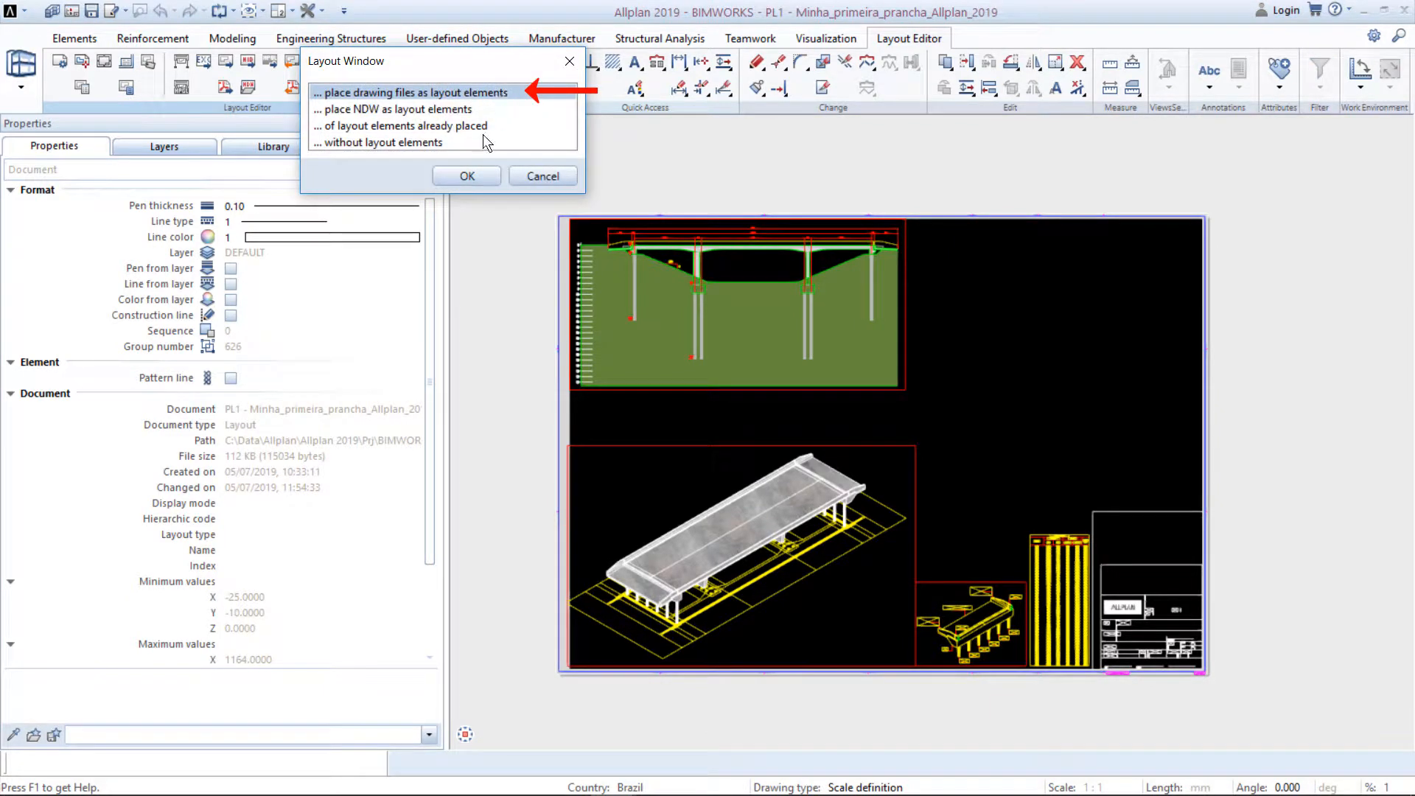
pyautogui.click(476, 178)
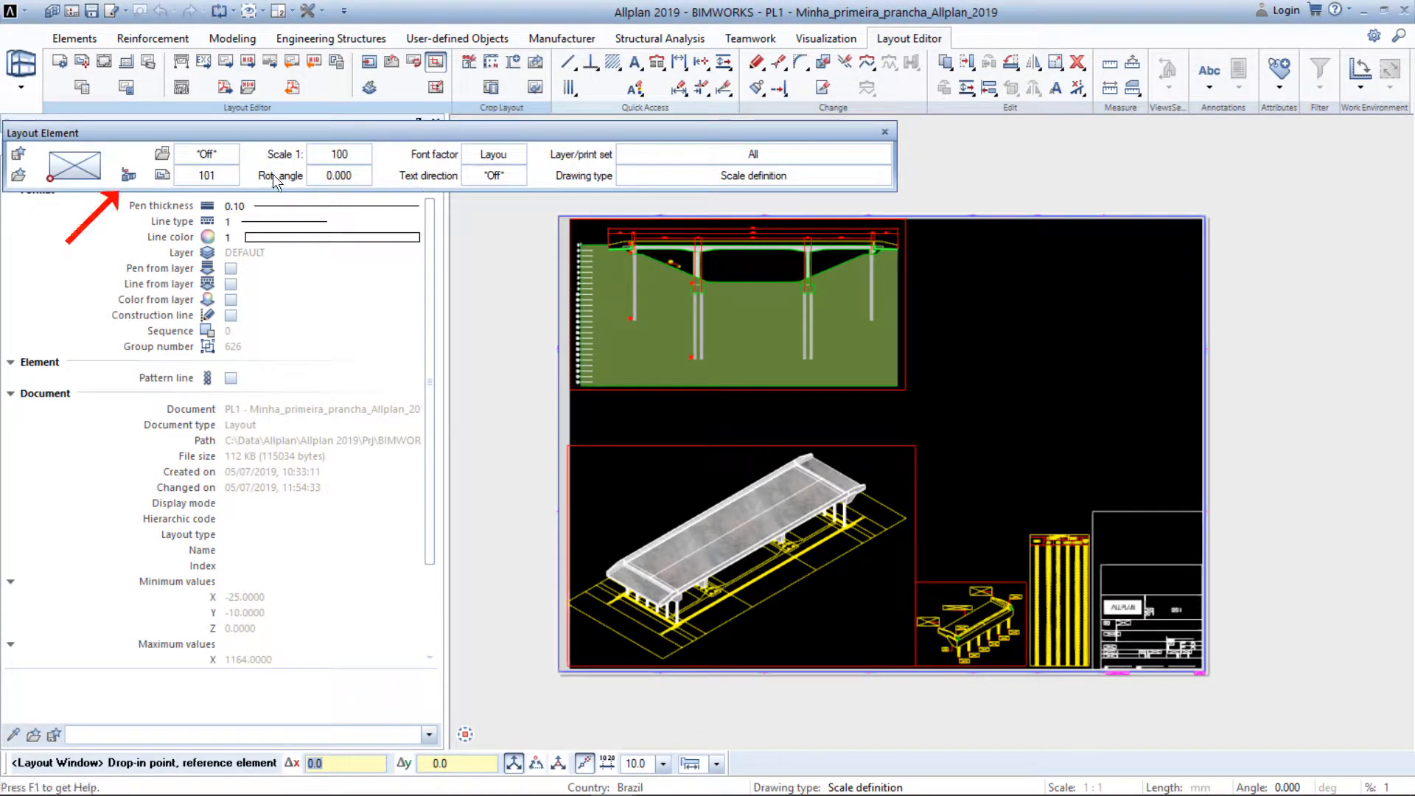
pyautogui.click(128, 174)
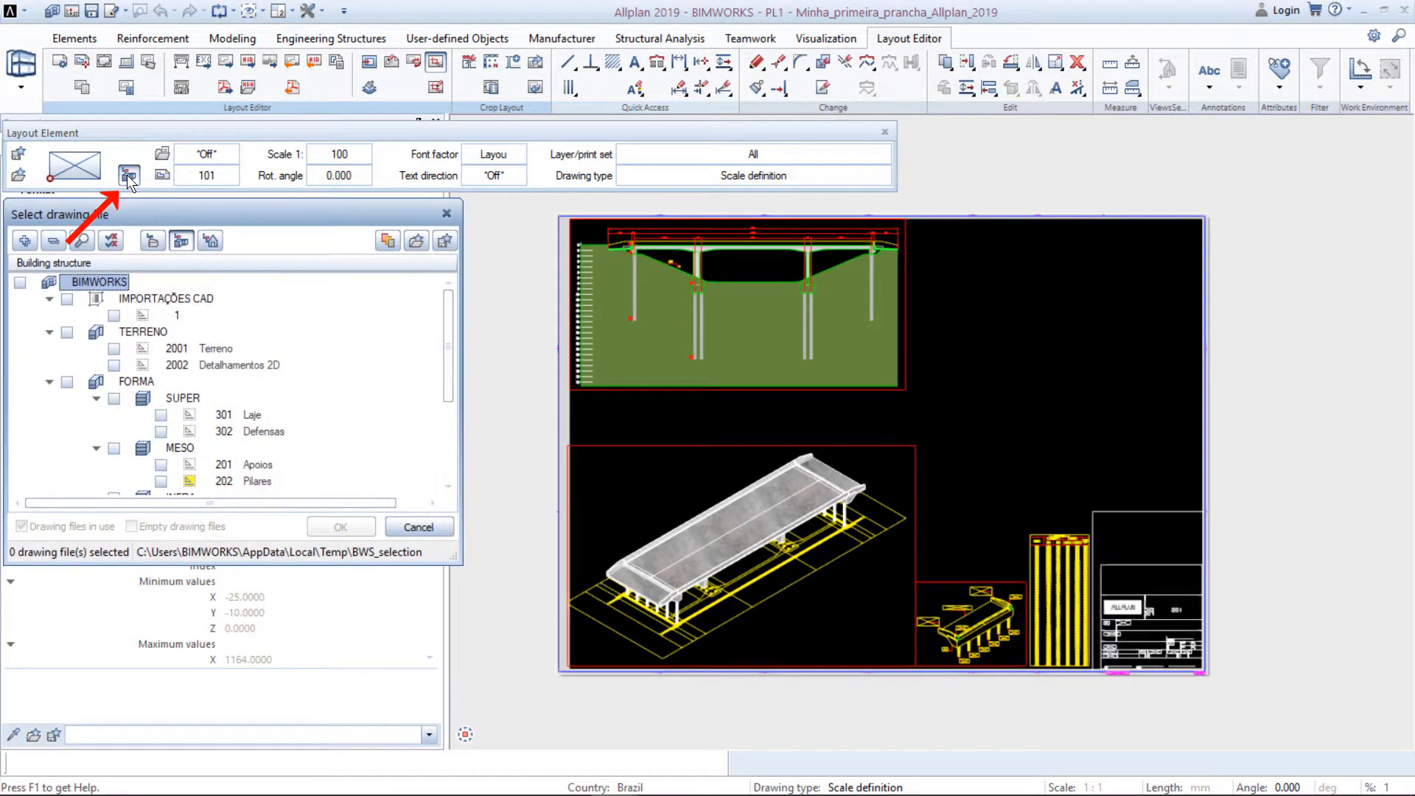
pyautogui.click(60, 237)
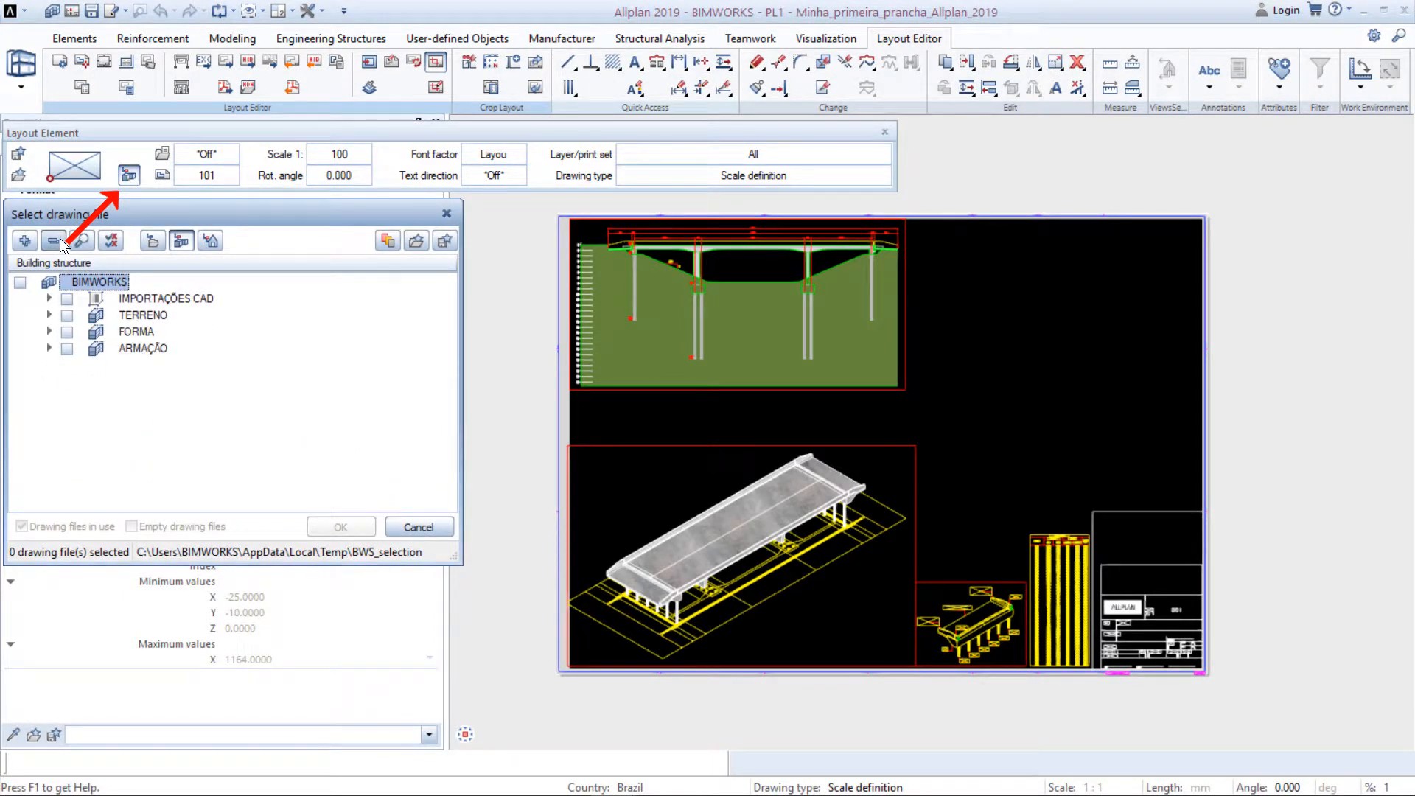
pyautogui.click(49, 348)
pyautogui.click(95, 382)
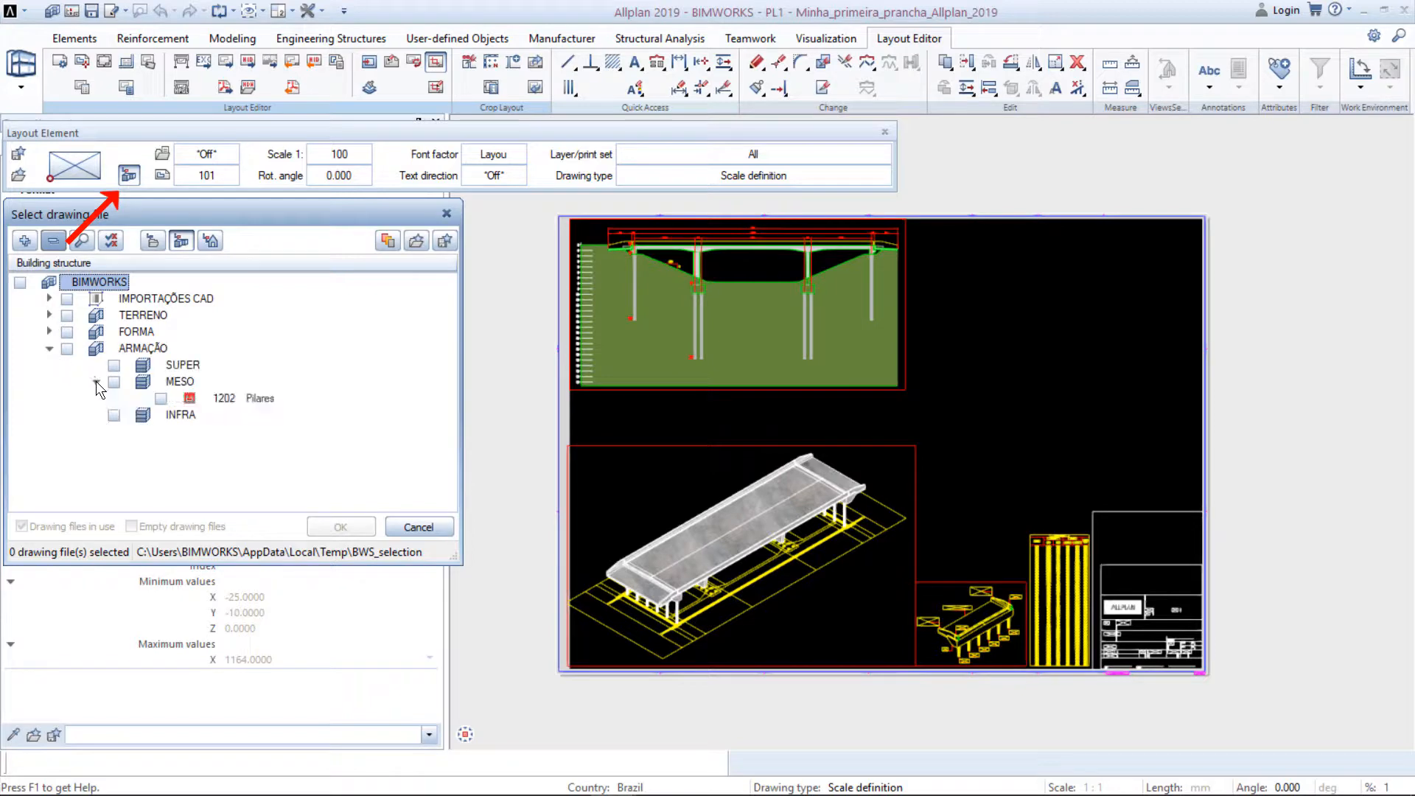
pyautogui.click(160, 398)
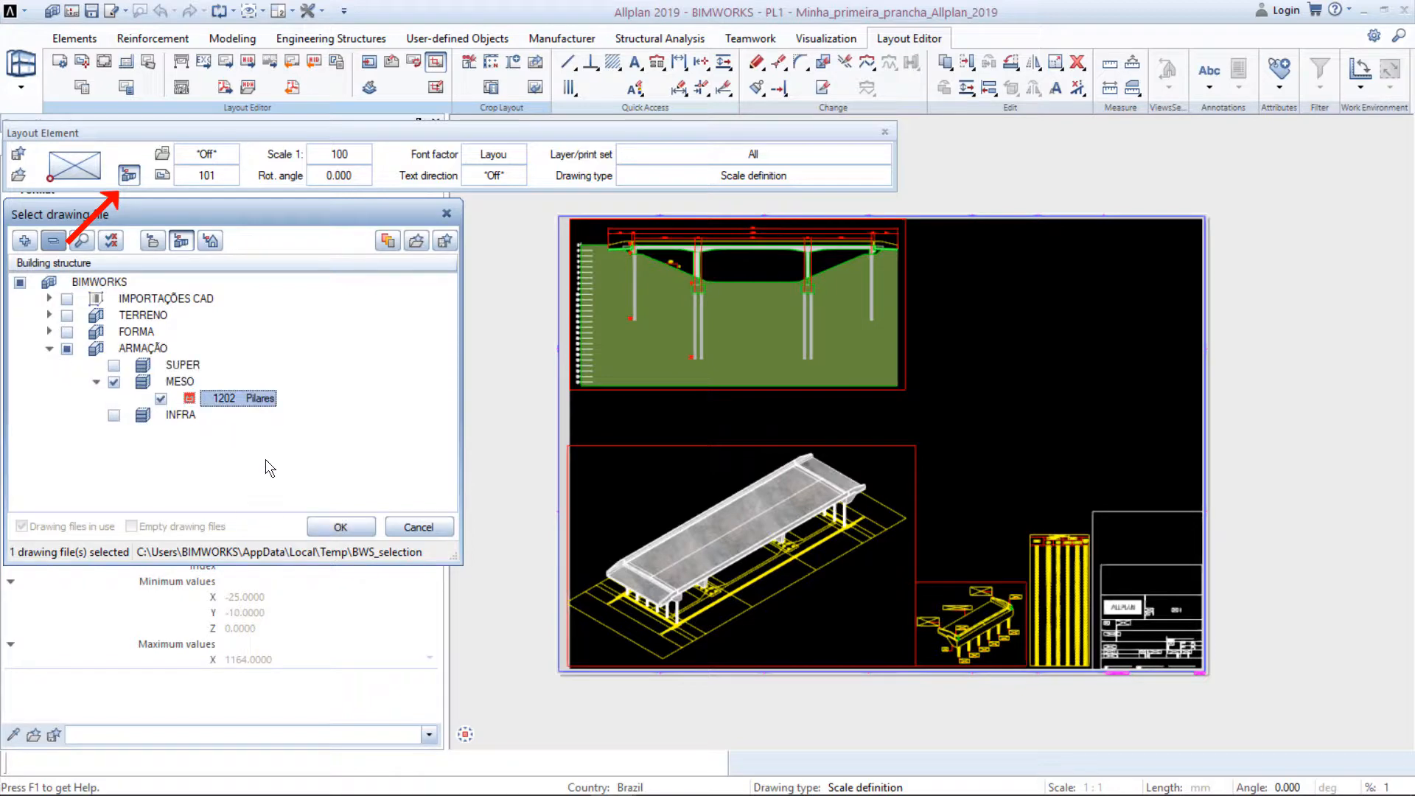
pyautogui.click(370, 529)
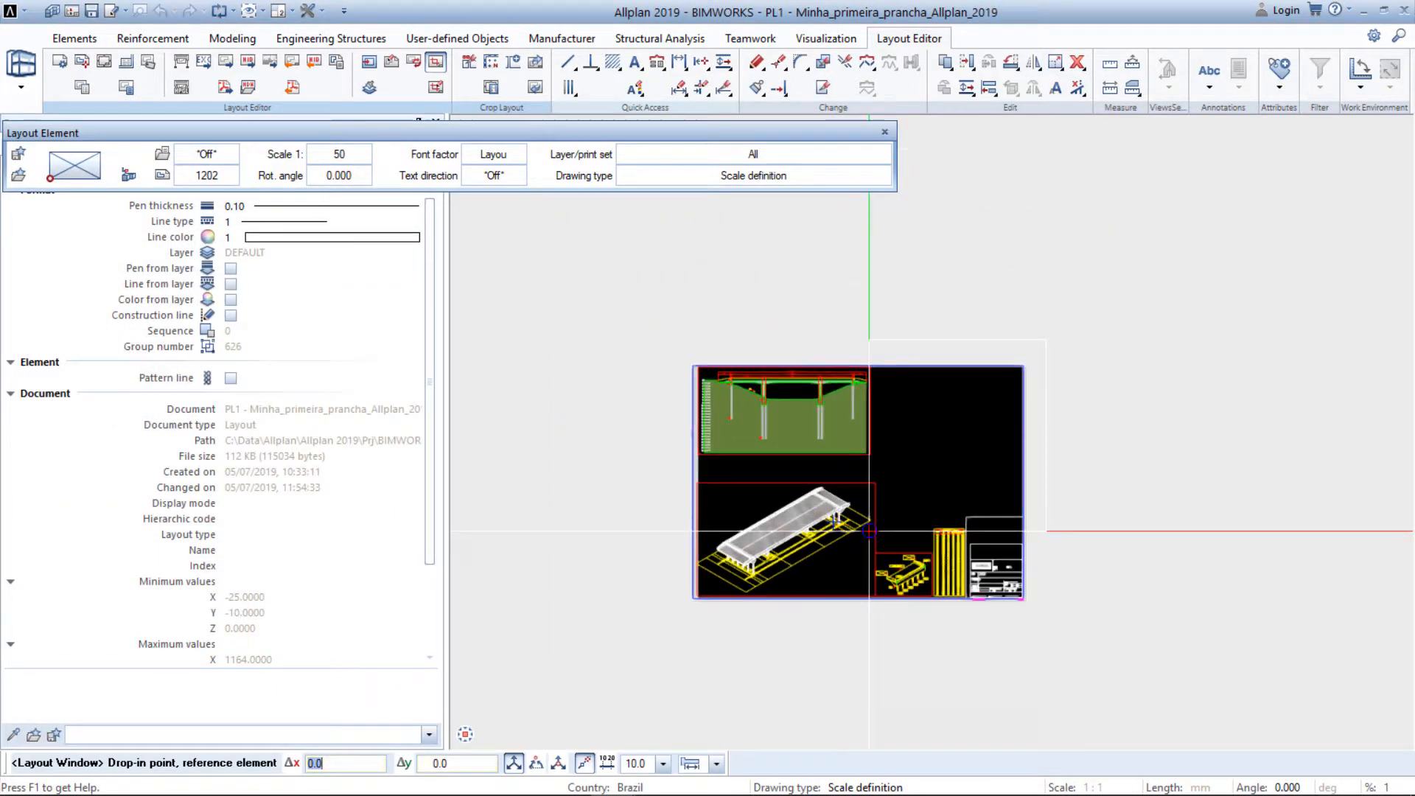
# Place the Pilares drawing beside the sheet at 1:50 and frame its elevation, sections, DETALHE C and steel tables with a rectangular window
pyautogui.click(1052, 503)
pyautogui.scroll(3, 1099, 511)
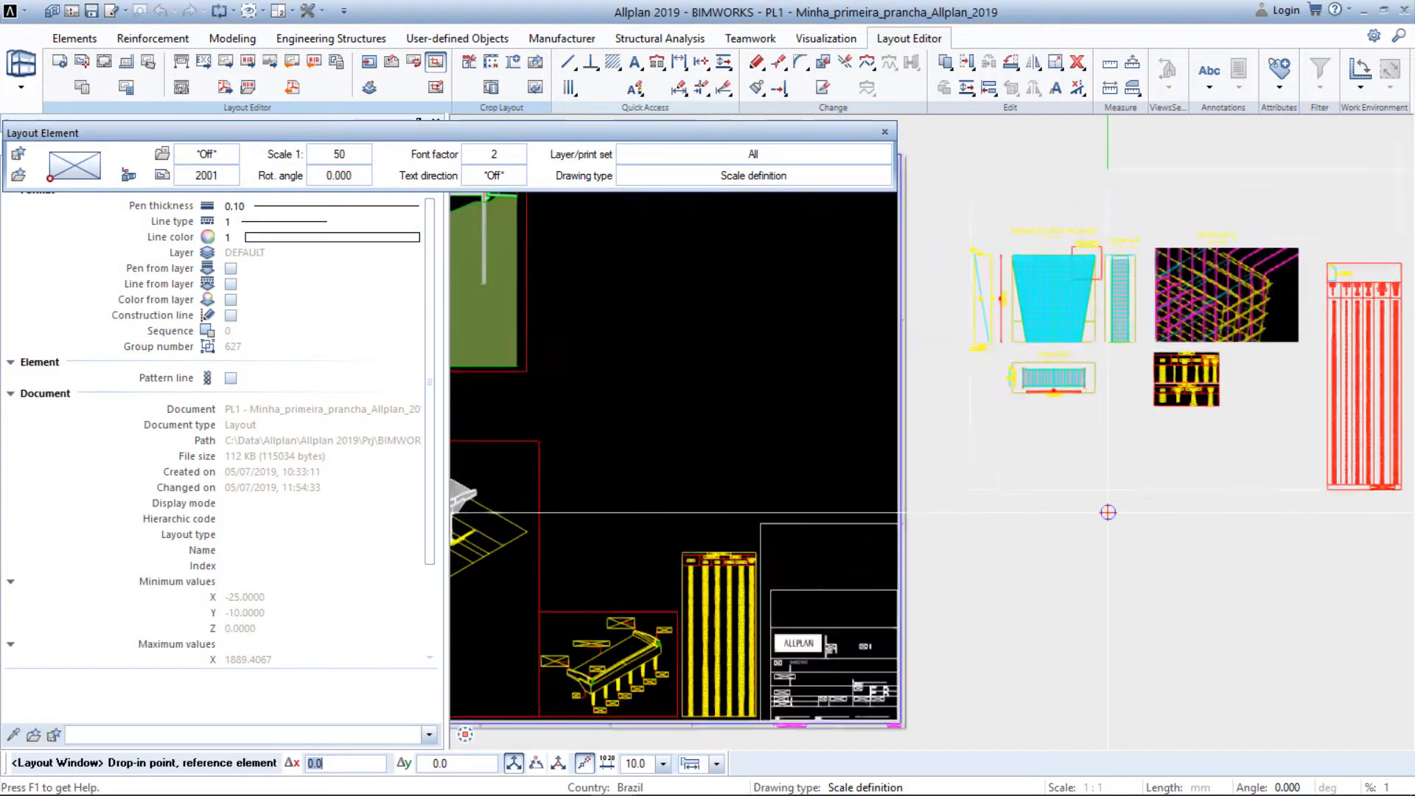
pyautogui.press('Escape')
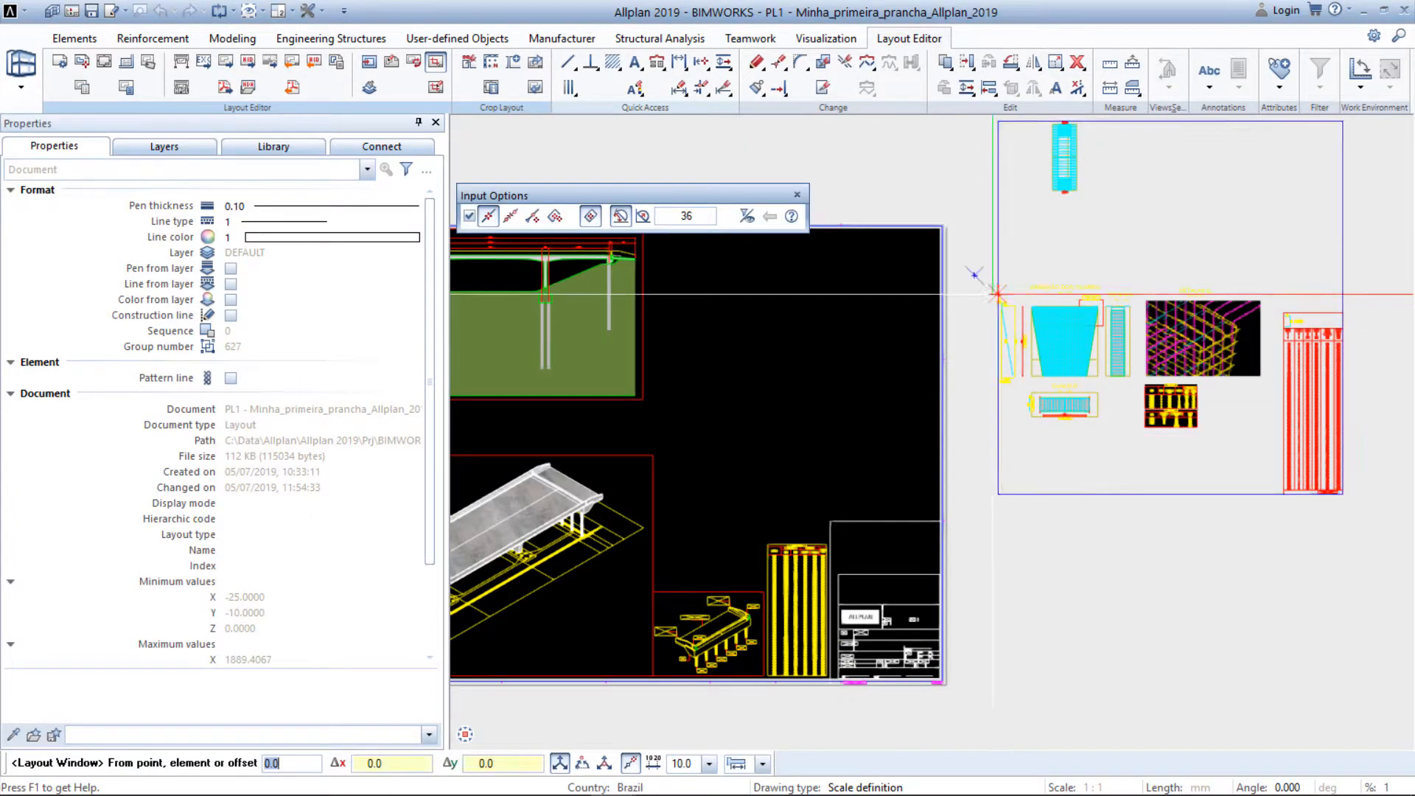
pyautogui.click(978, 275)
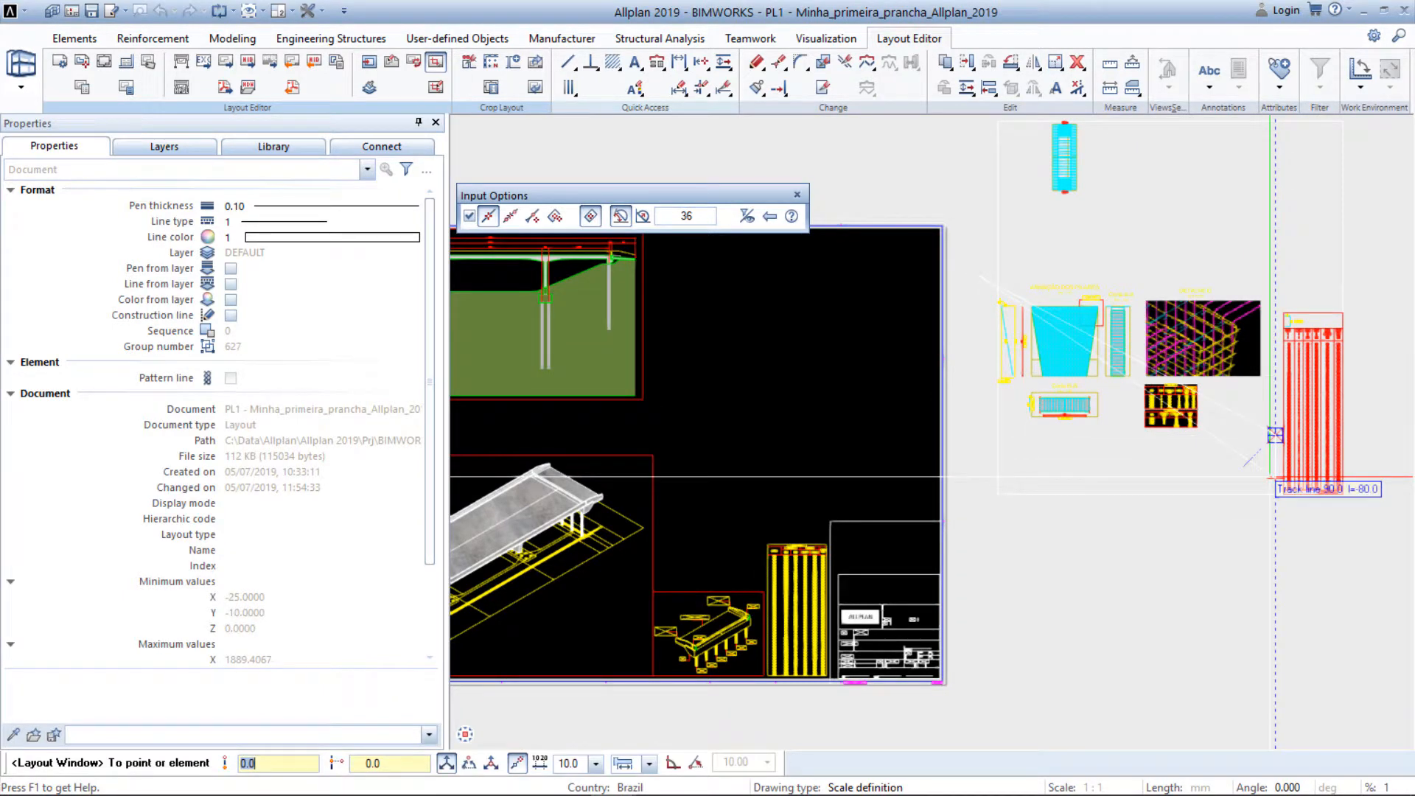
pyautogui.click(1268, 476)
# Move the Pilares layout window into the sheet's empty area beside the bridge elevation and check its drawings and steel tables
pyautogui.click(1239, 416)
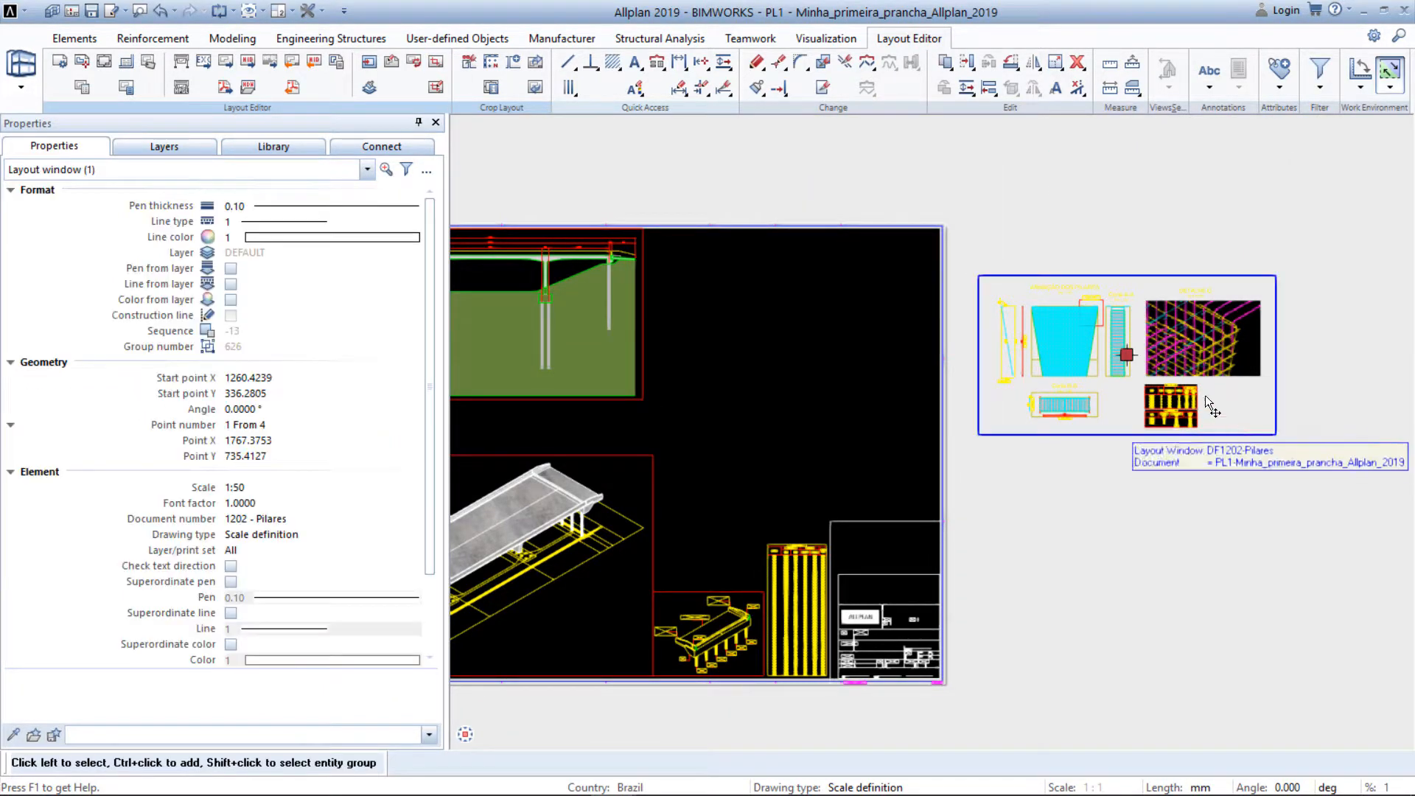
pyautogui.click(1127, 355)
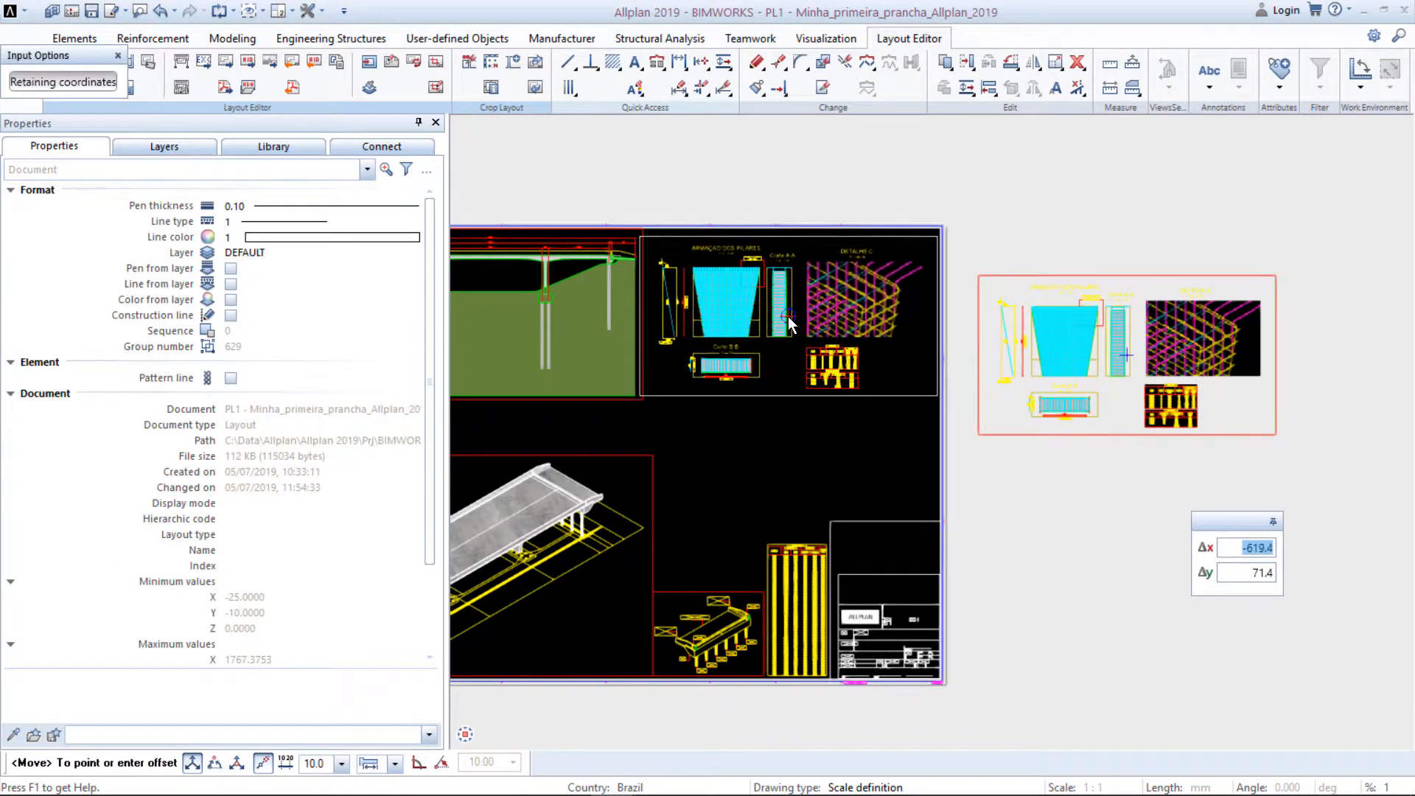
pyautogui.click(792, 316)
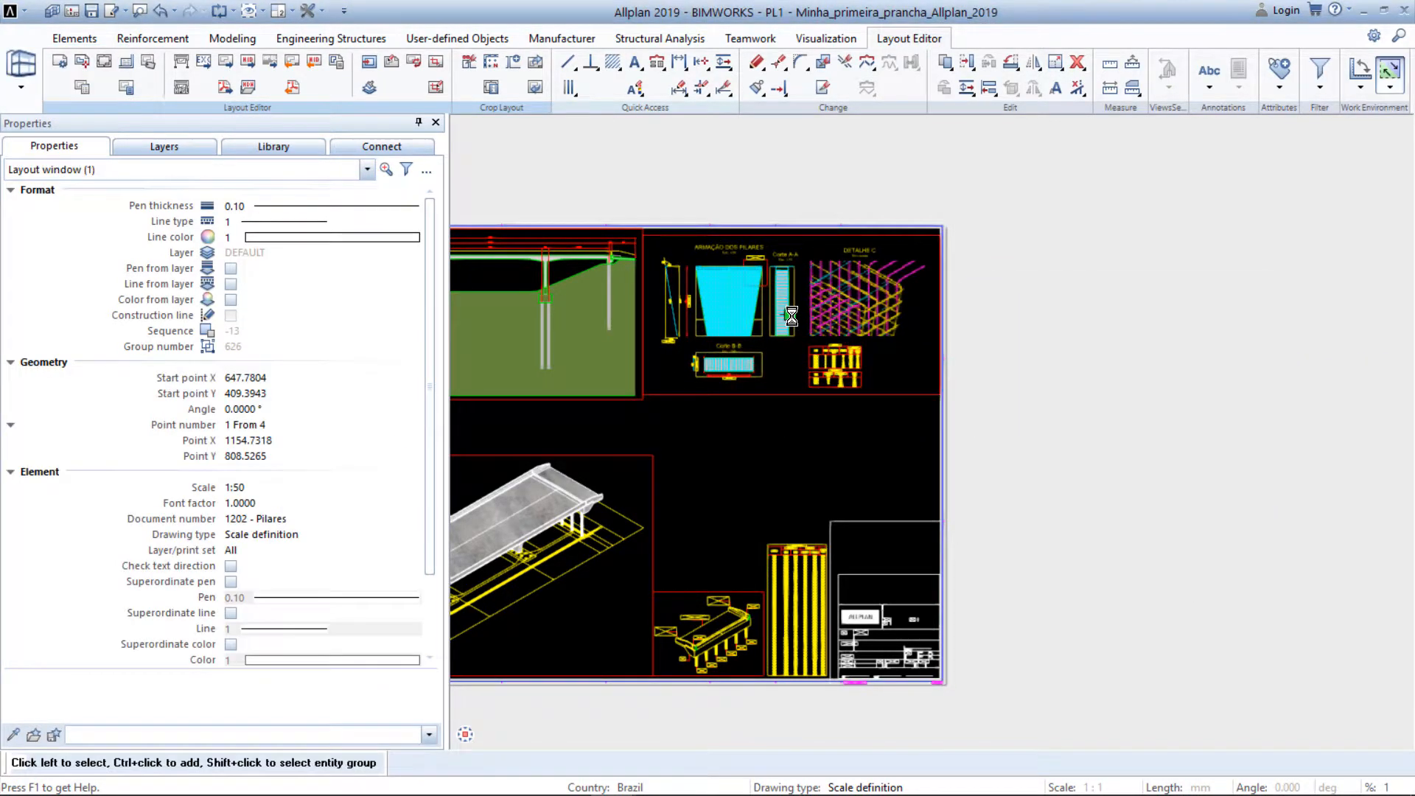
pyautogui.press('Escape')
pyautogui.scroll(2, 707, 297)
pyautogui.scroll(2, 704, 296)
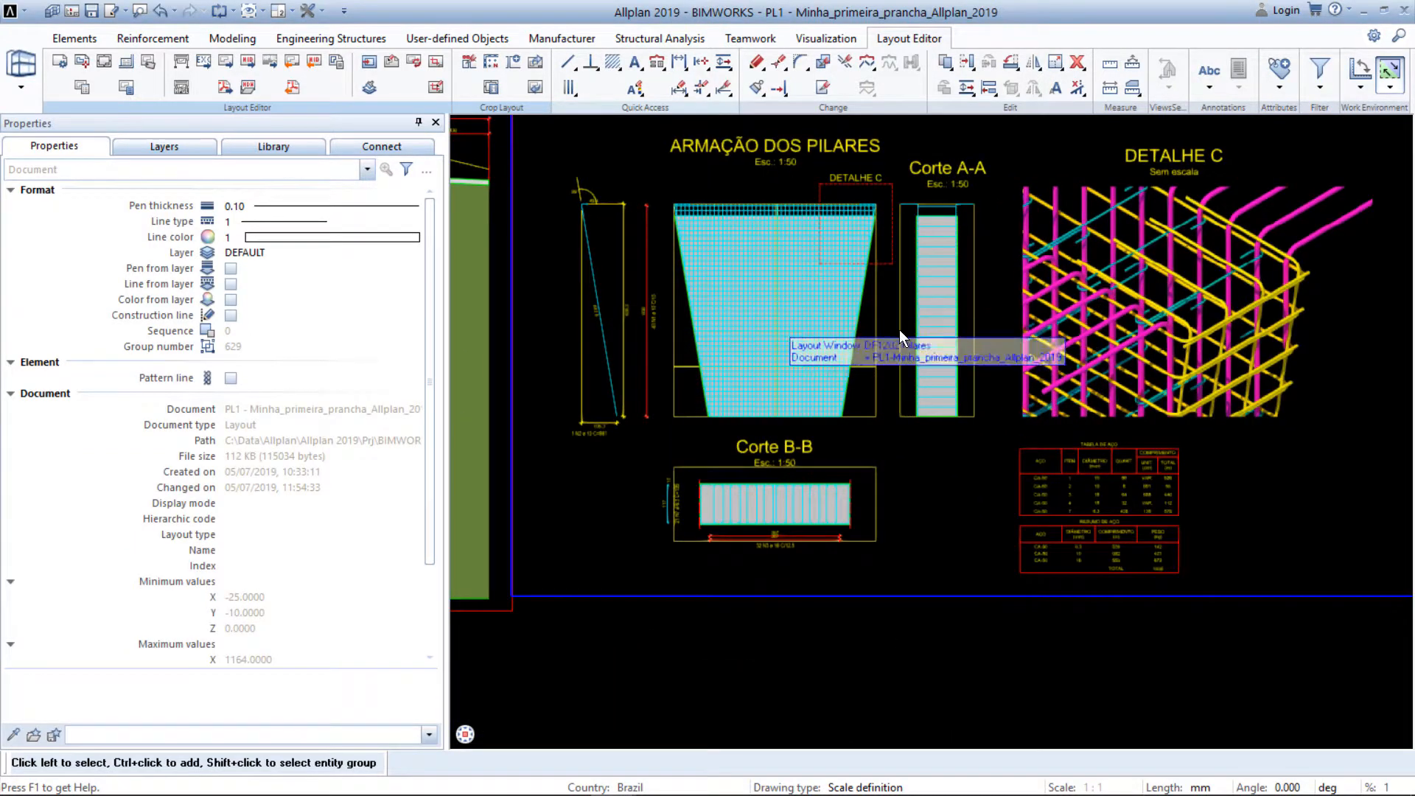
pyautogui.scroll(1, 1165, 509)
pyautogui.scroll(2, 1128, 497)
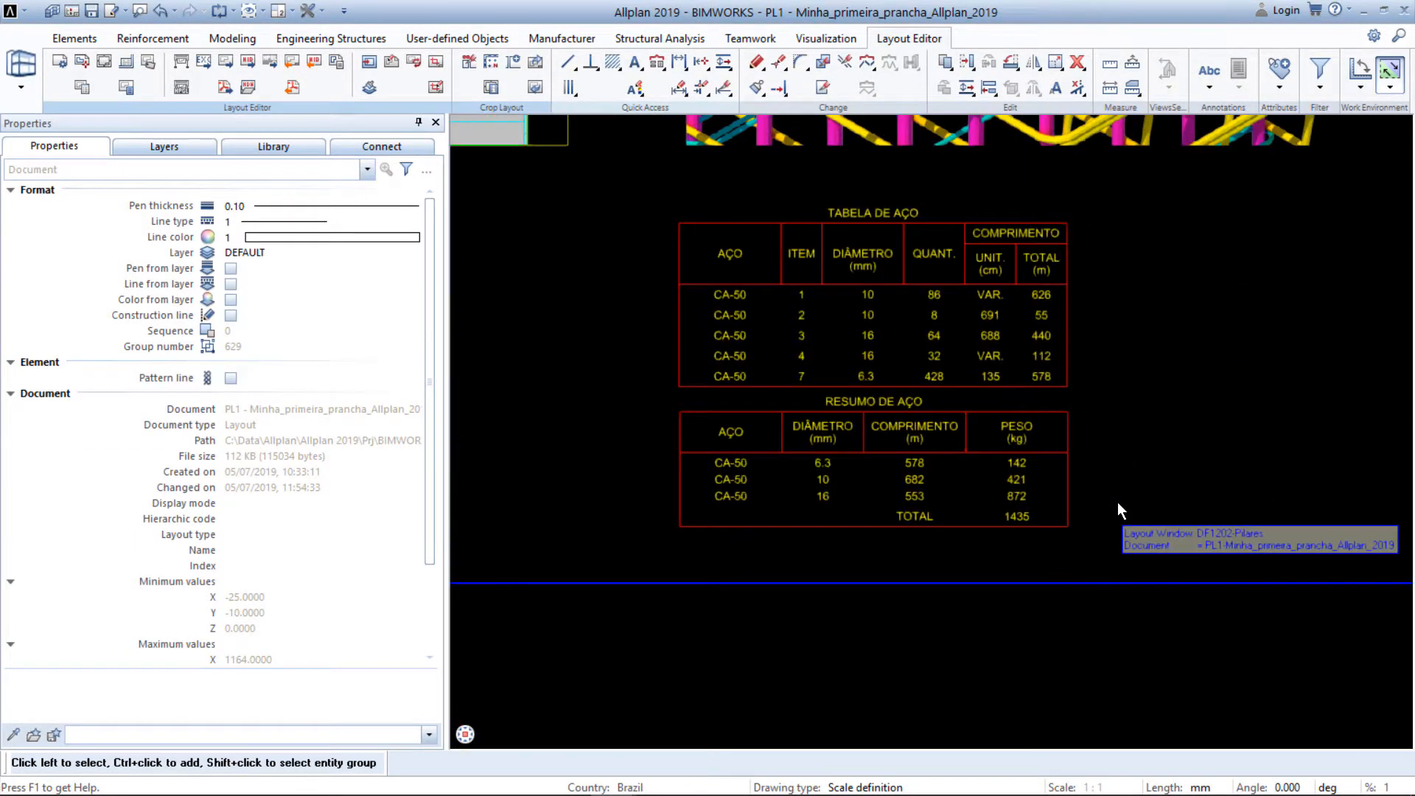
pyautogui.scroll(-4, 1118, 505)
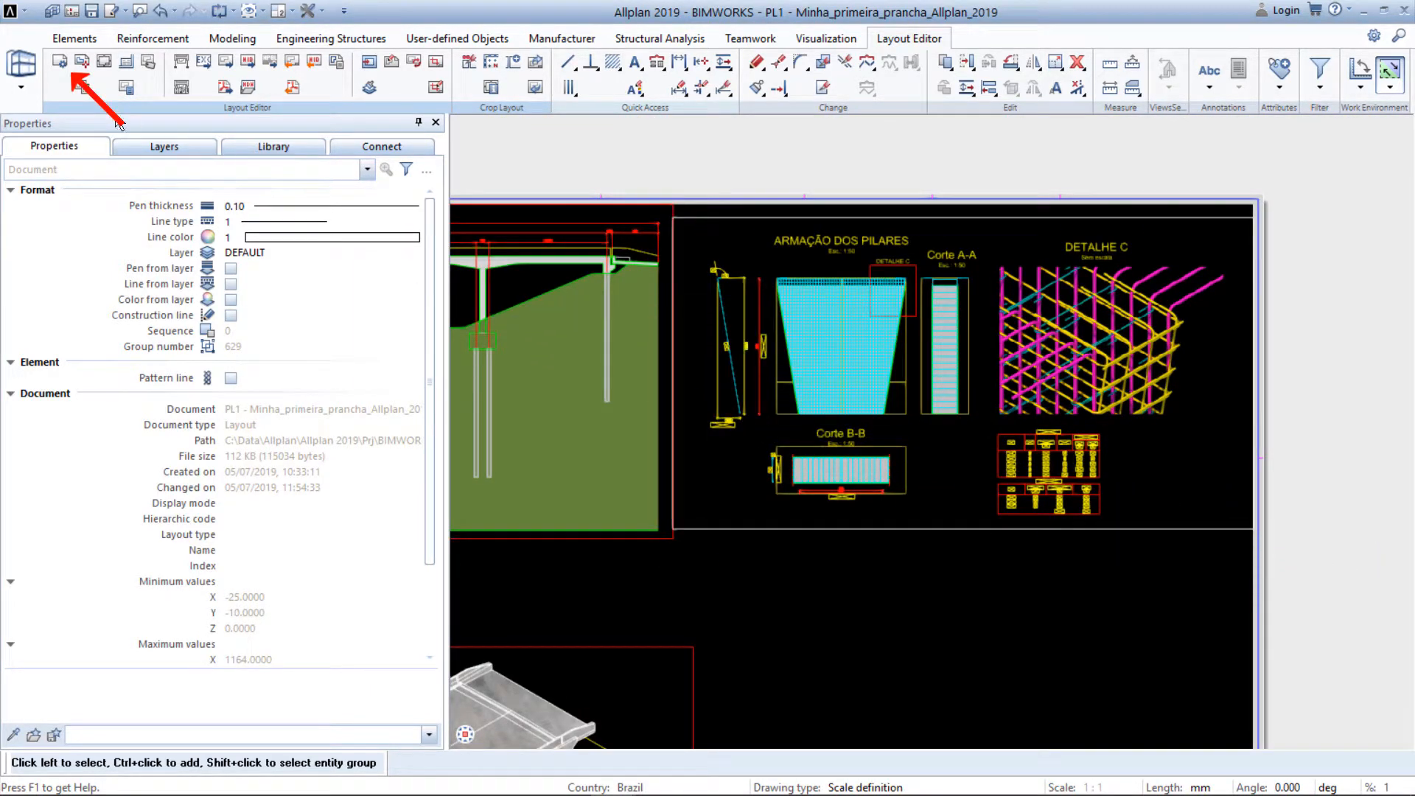
# Review the page format, layout border and title block legend choices in the page setup, and inspect the sheet's title block
pyautogui.click(64, 63)
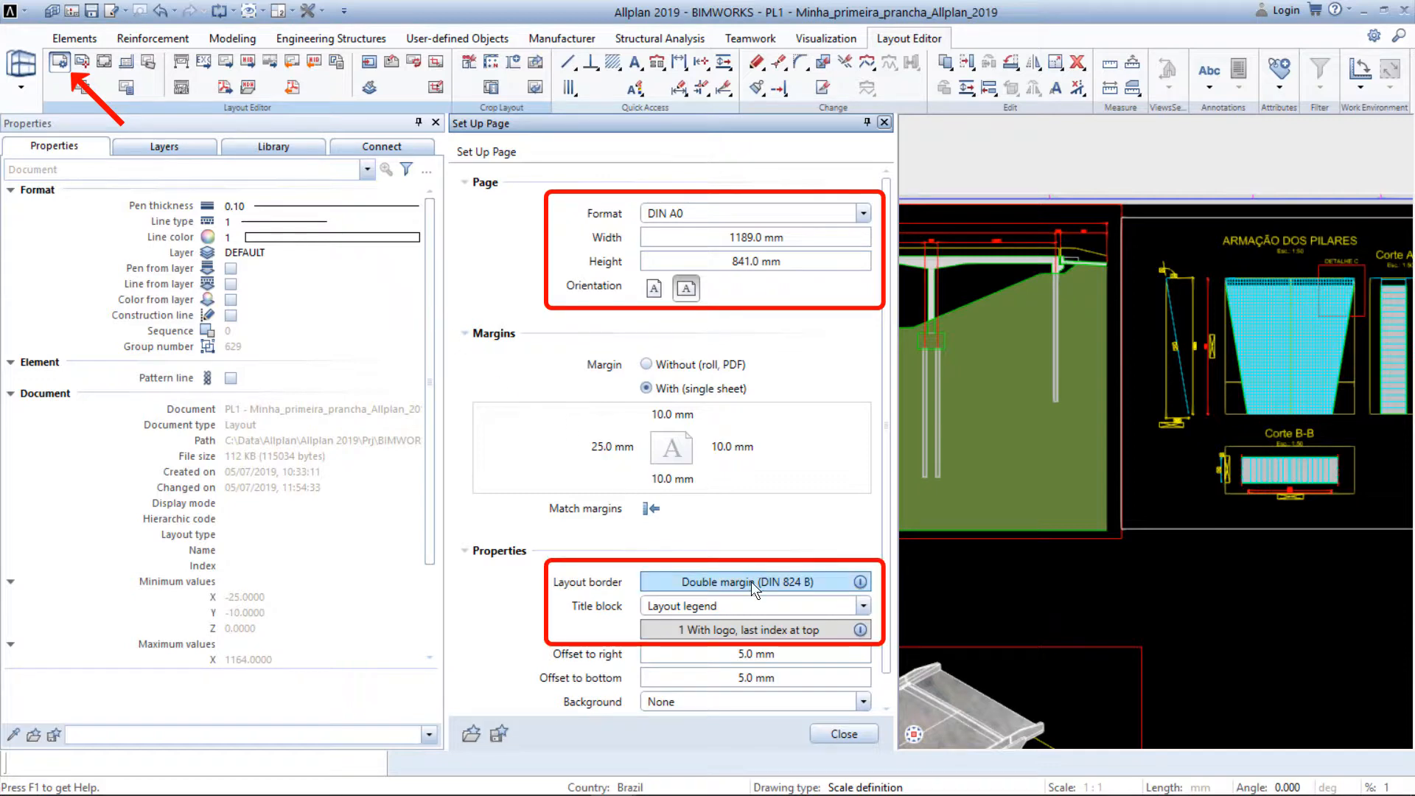
pyautogui.click(821, 628)
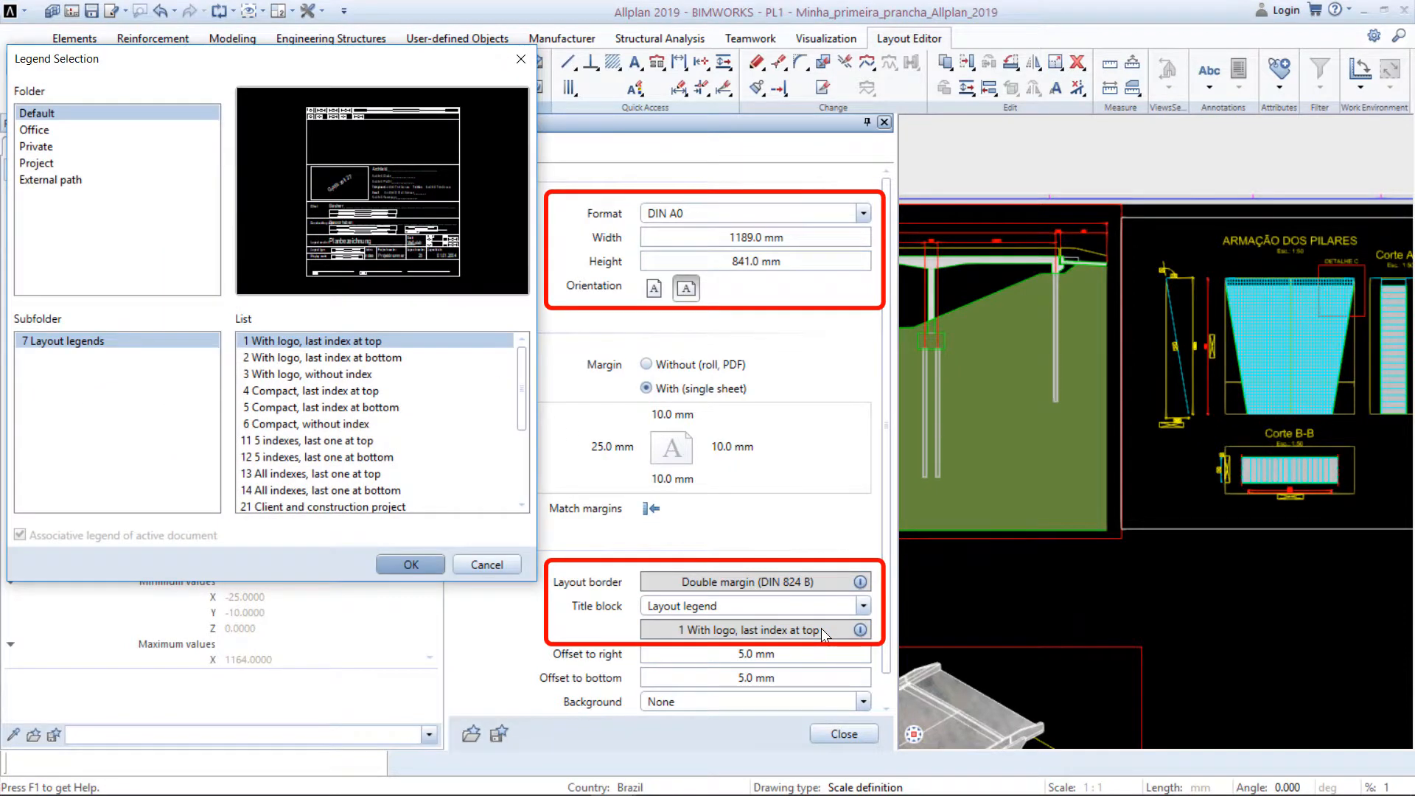
pyautogui.press('Escape')
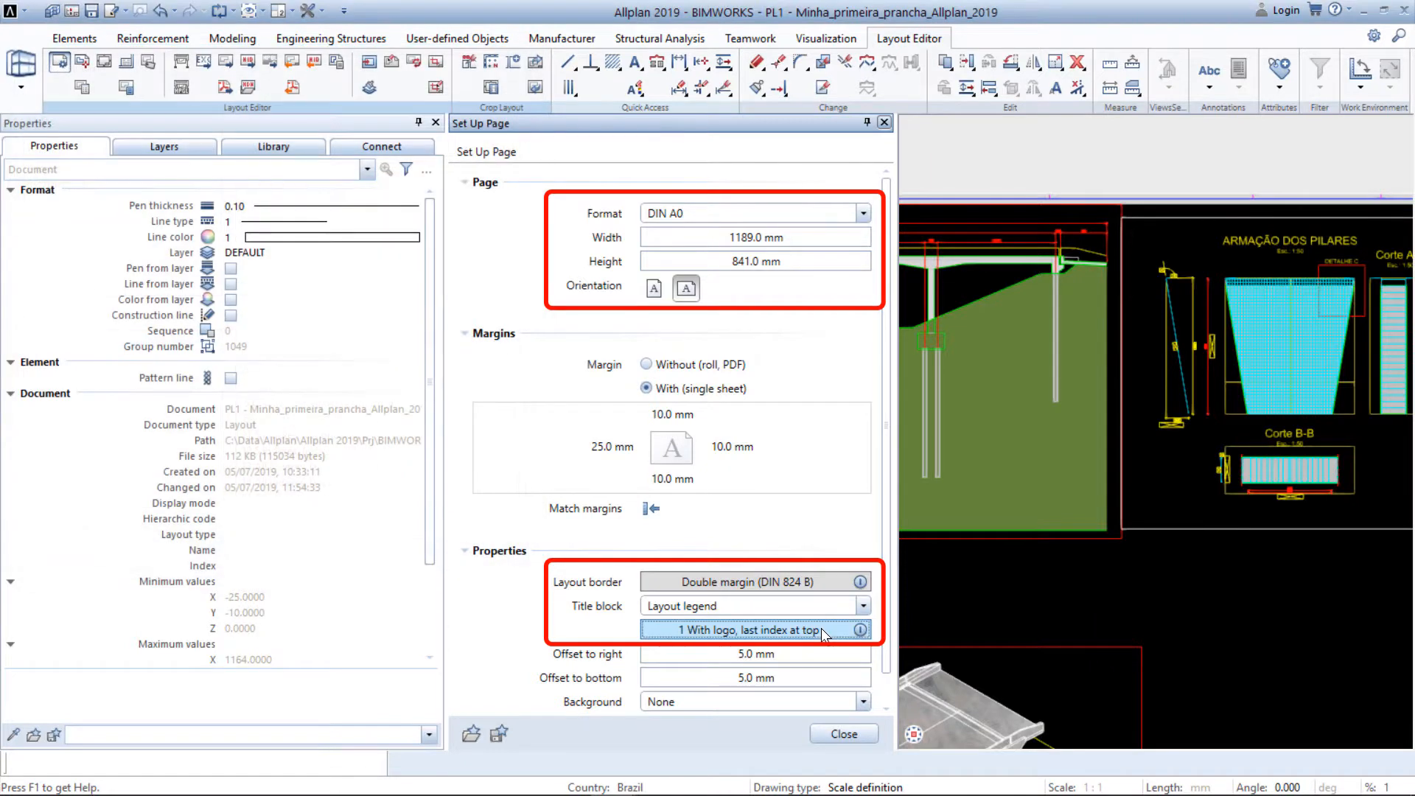
pyautogui.press('Escape')
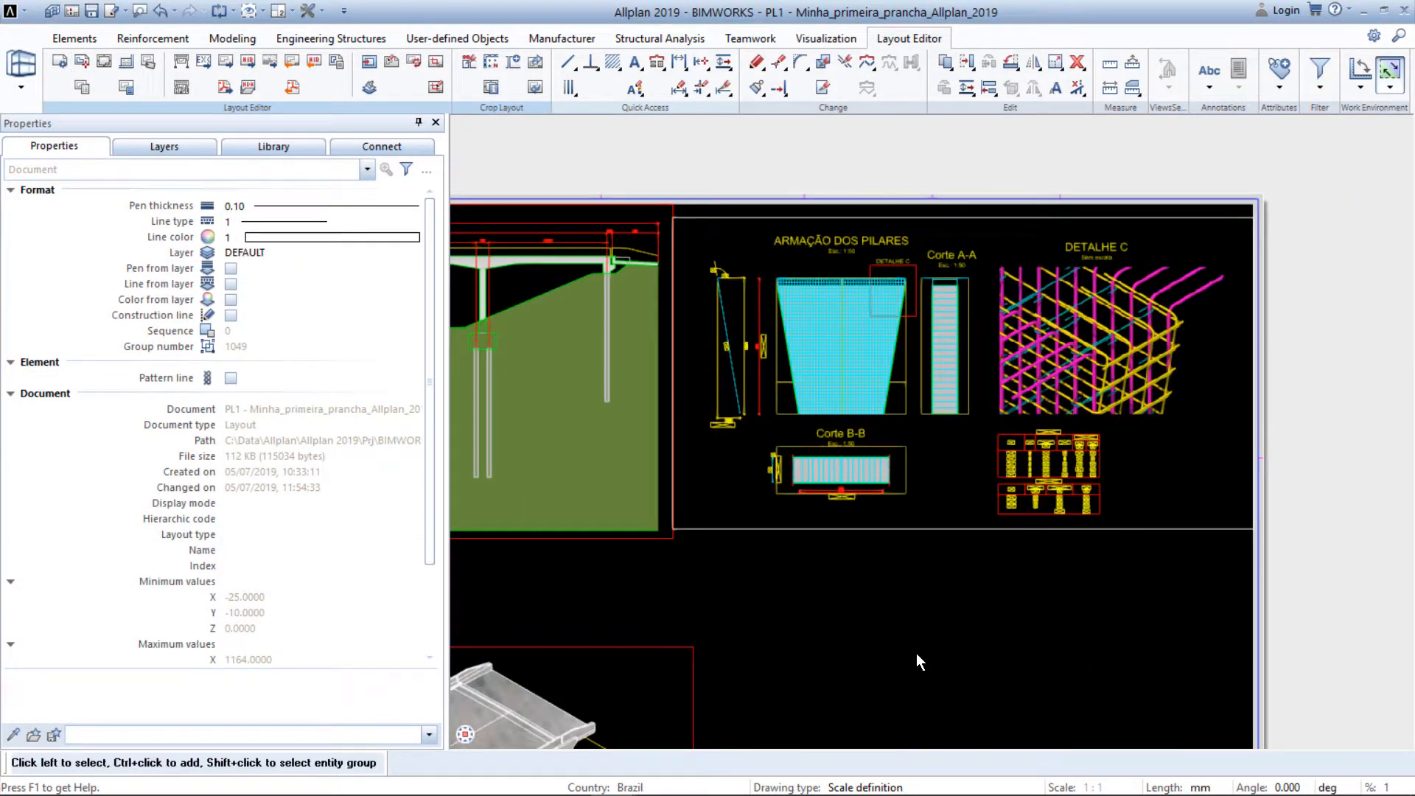
pyautogui.moveTo(1061, 702); pyautogui.dragTo(996, 263, button='middle')
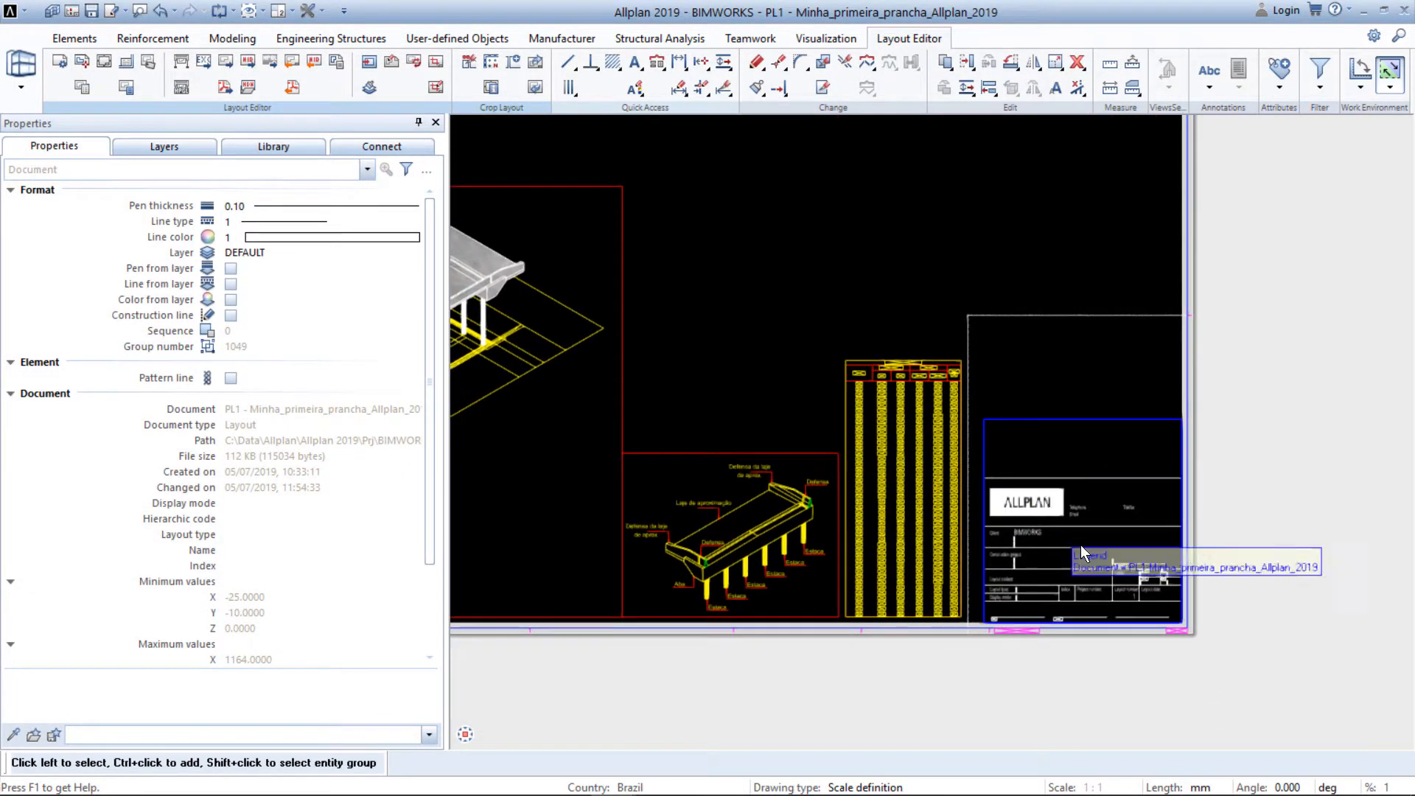
pyautogui.scroll(5, 1135, 618)
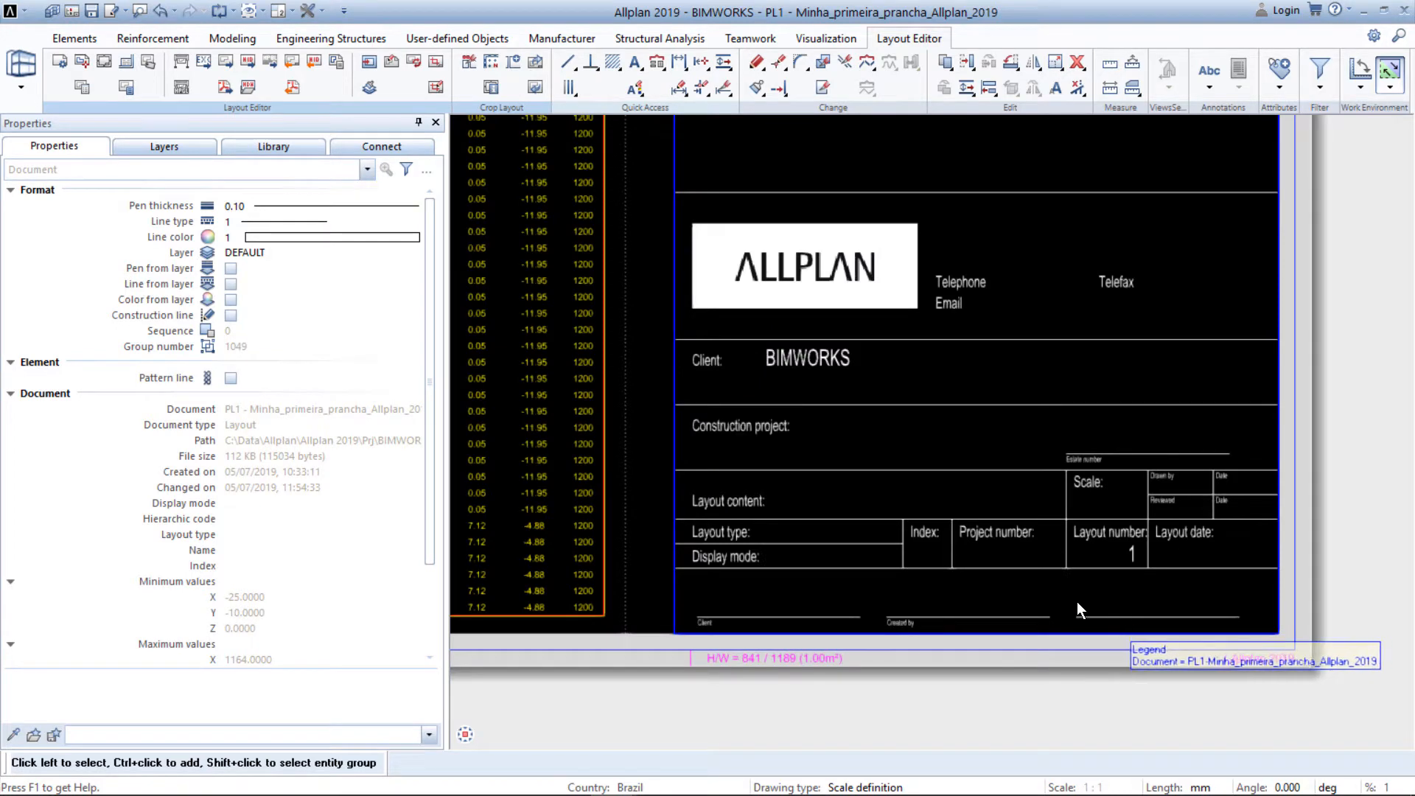
# Open the project selection and display the Client attribute as a column in the project list
pyautogui.click(50, 18)
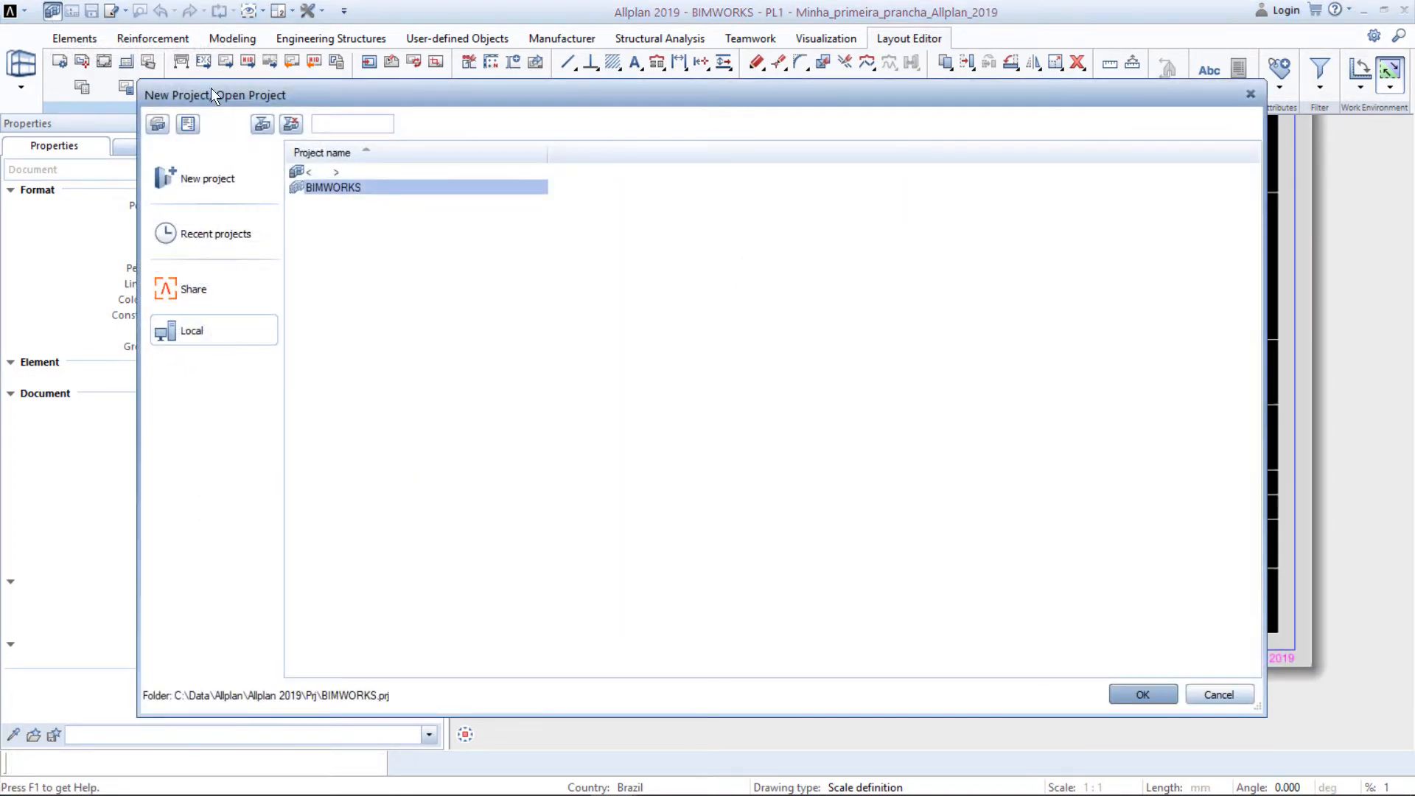
pyautogui.rightClick(564, 150)
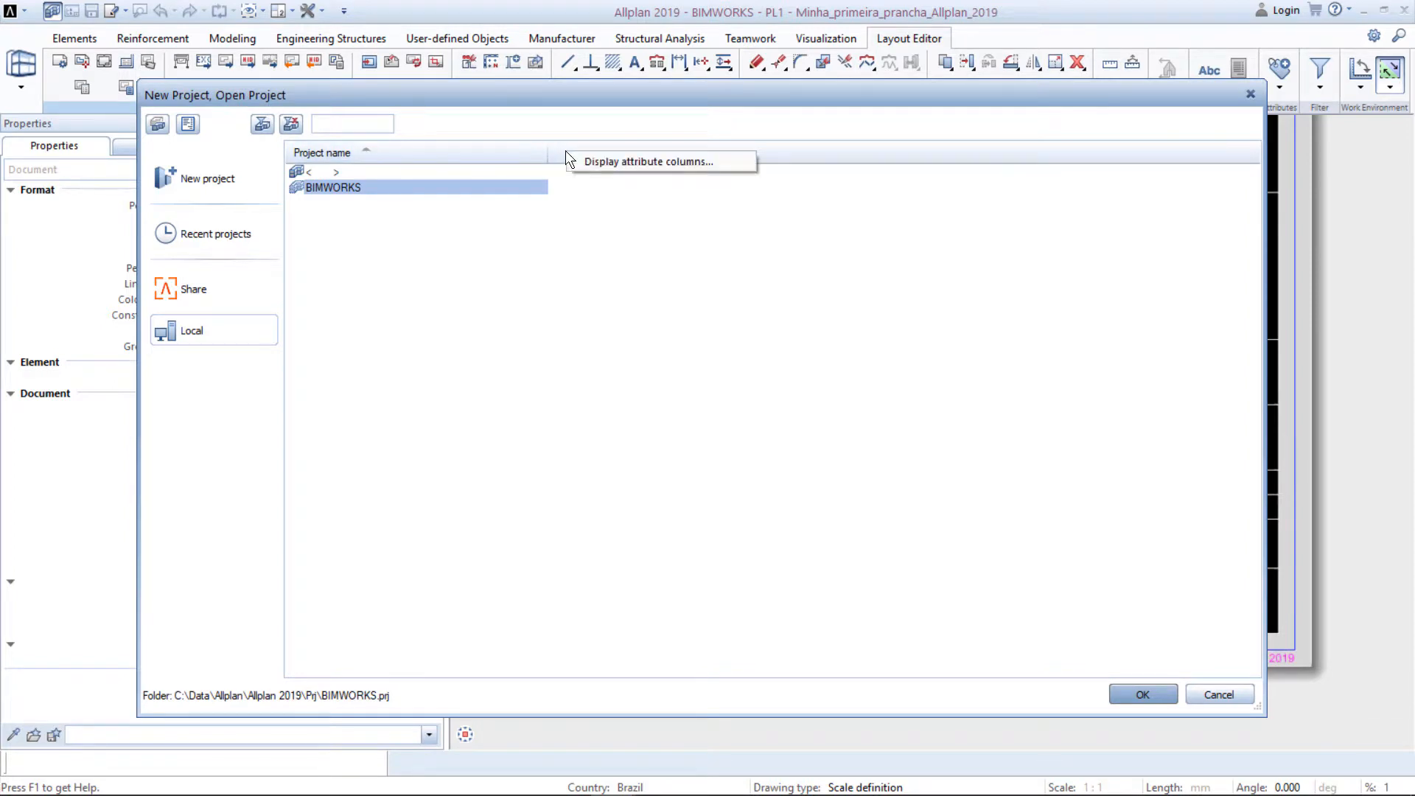
pyautogui.click(720, 167)
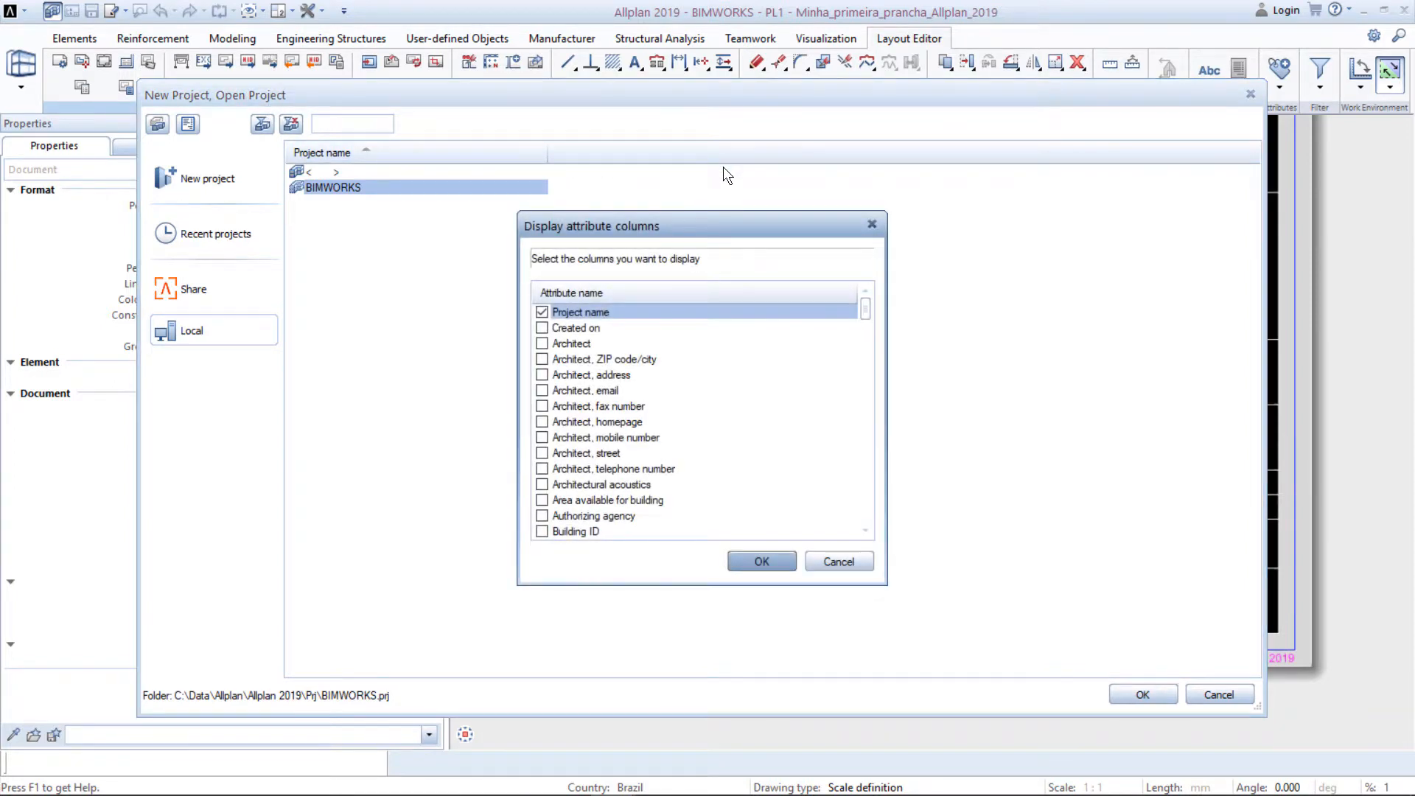
pyautogui.scroll(-2, 627, 440)
pyautogui.scroll(-10, 625, 436)
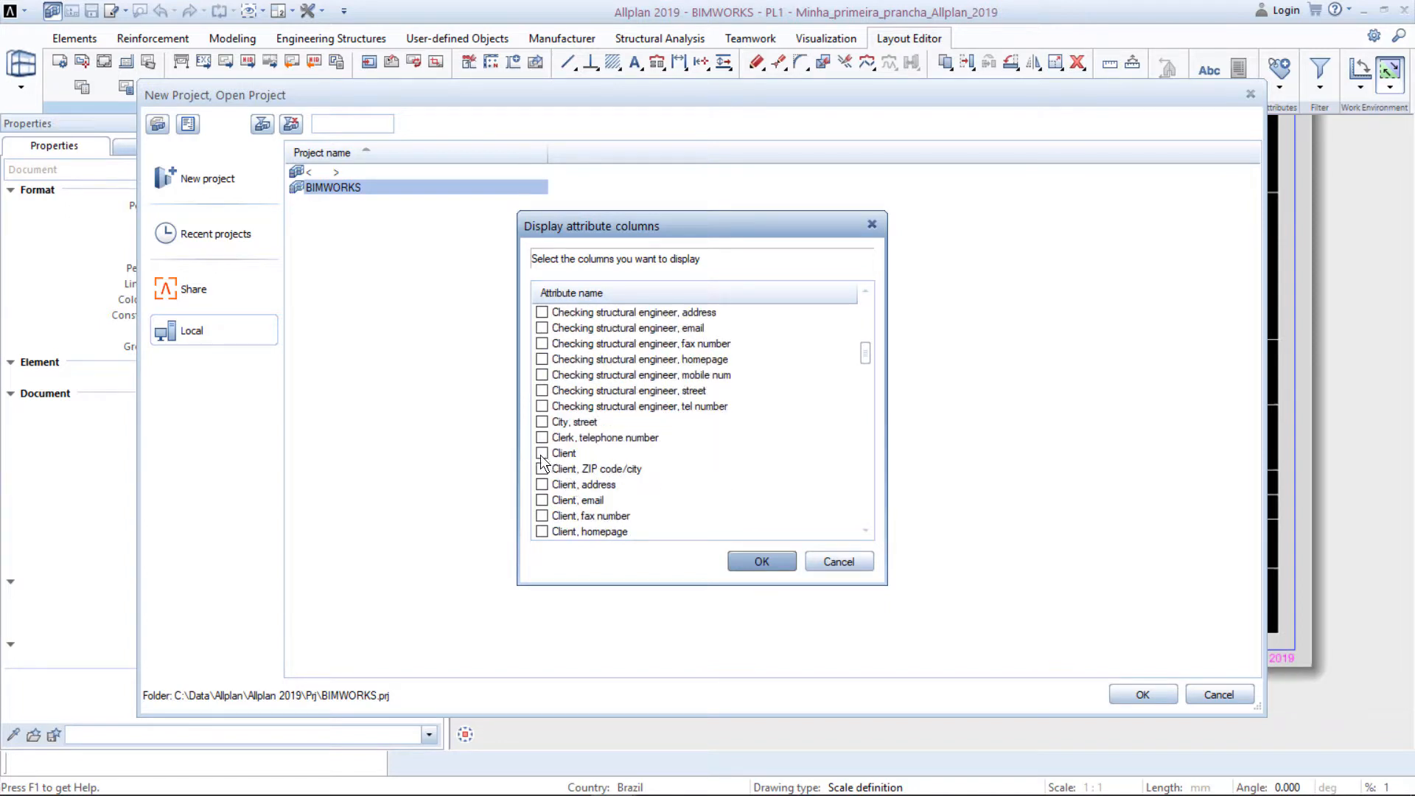
pyautogui.click(739, 561)
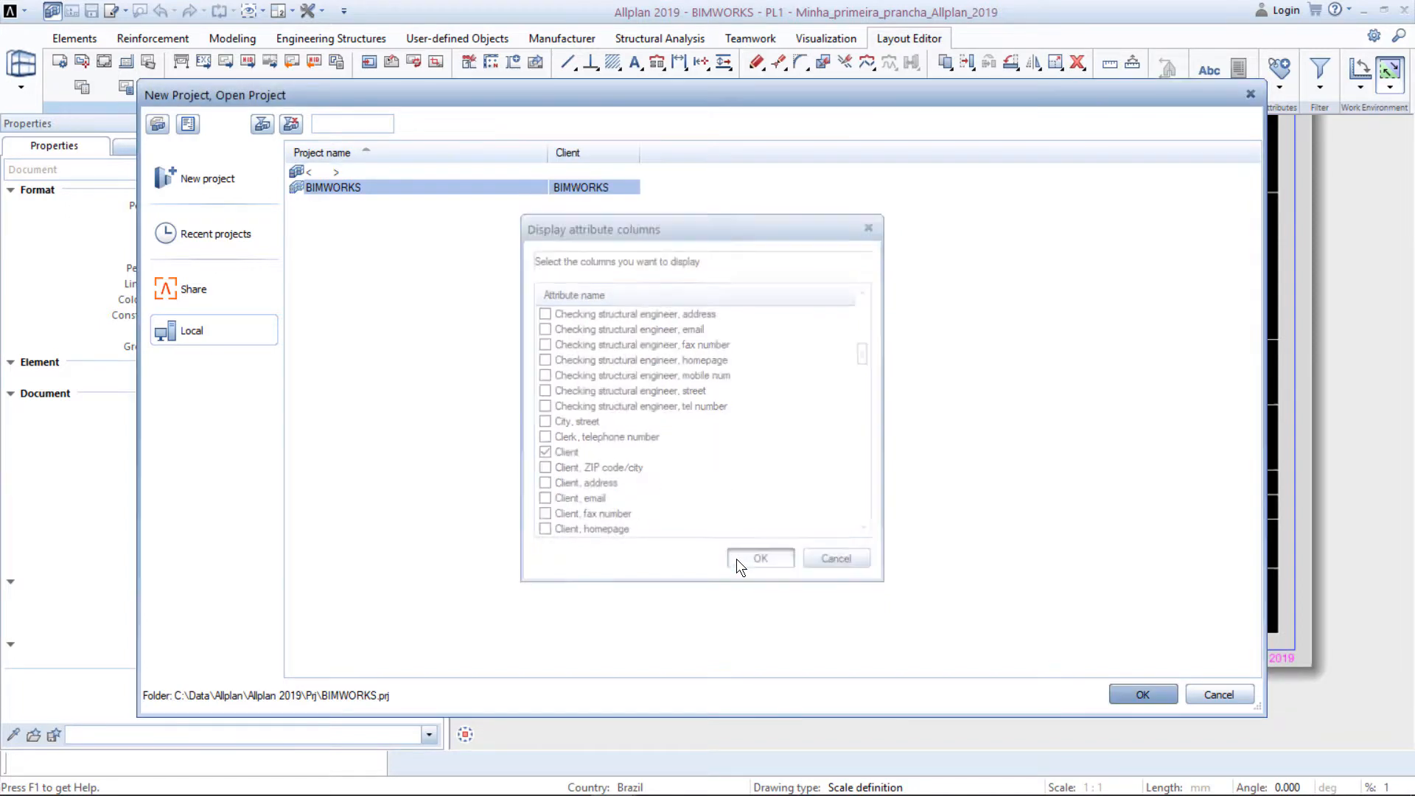
# Replace the BIMWORKS project's Client attribute with the client's first name, reopen the project and check the client entry in the title block
pyautogui.click(600, 189)
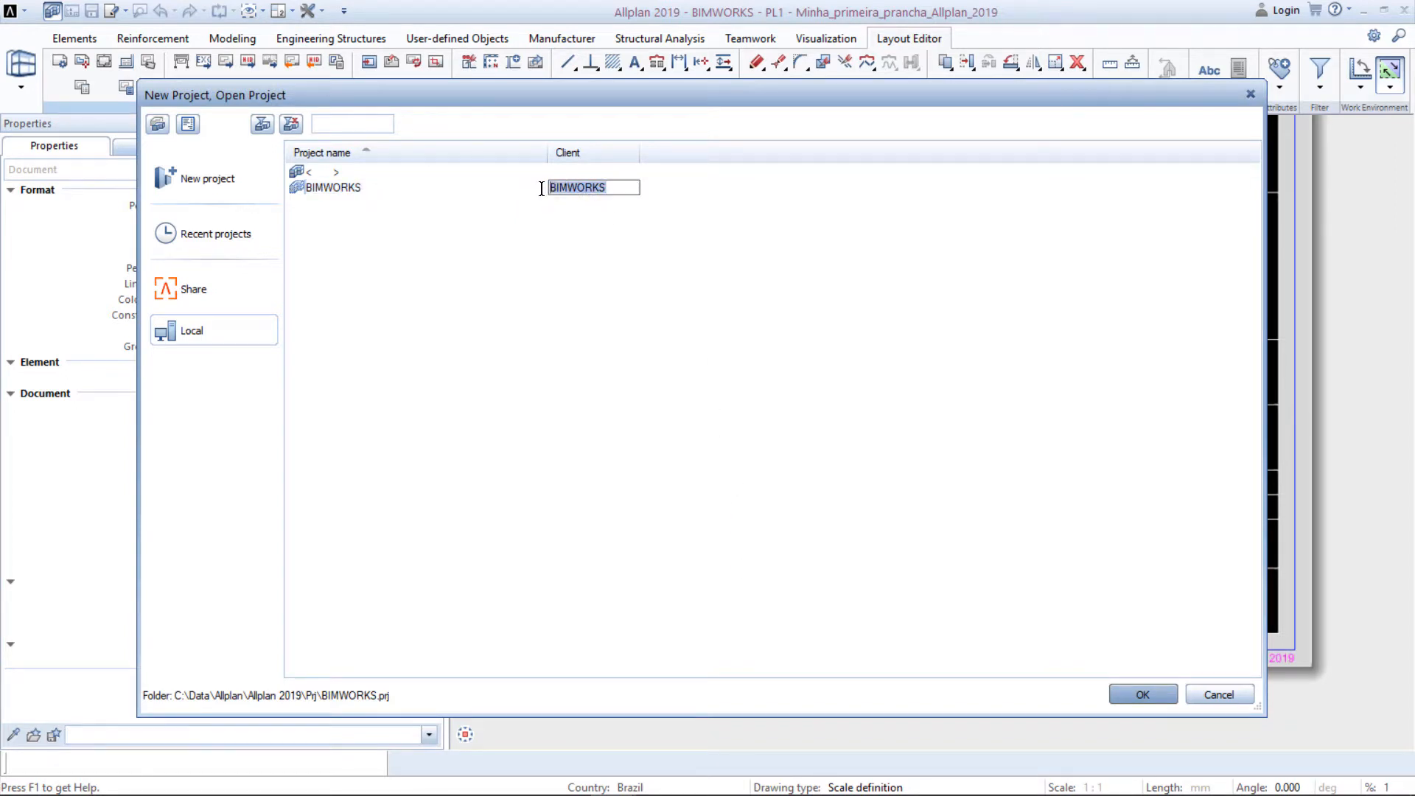
pyautogui.write('GUSTAVO')
pyautogui.press('Return')
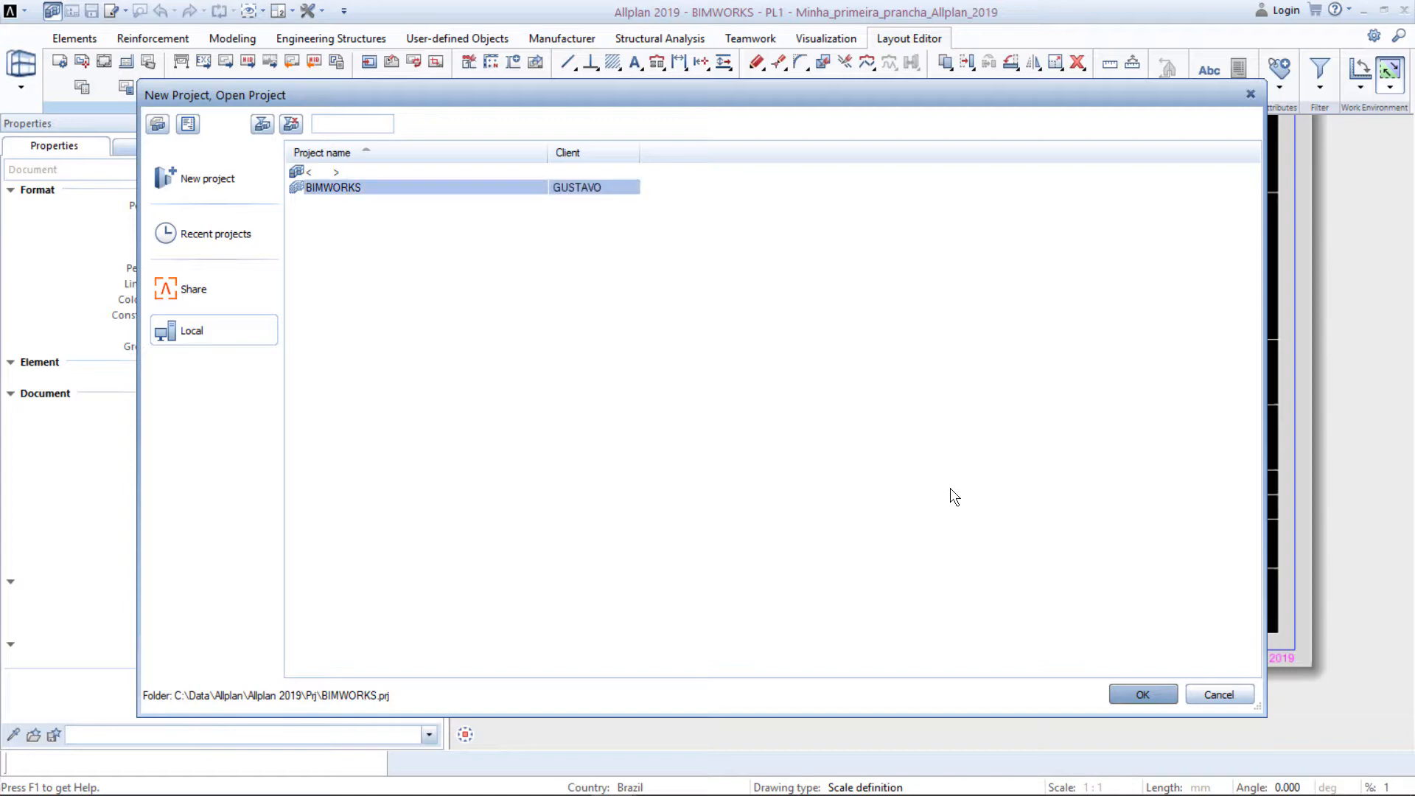
pyautogui.click(1130, 692)
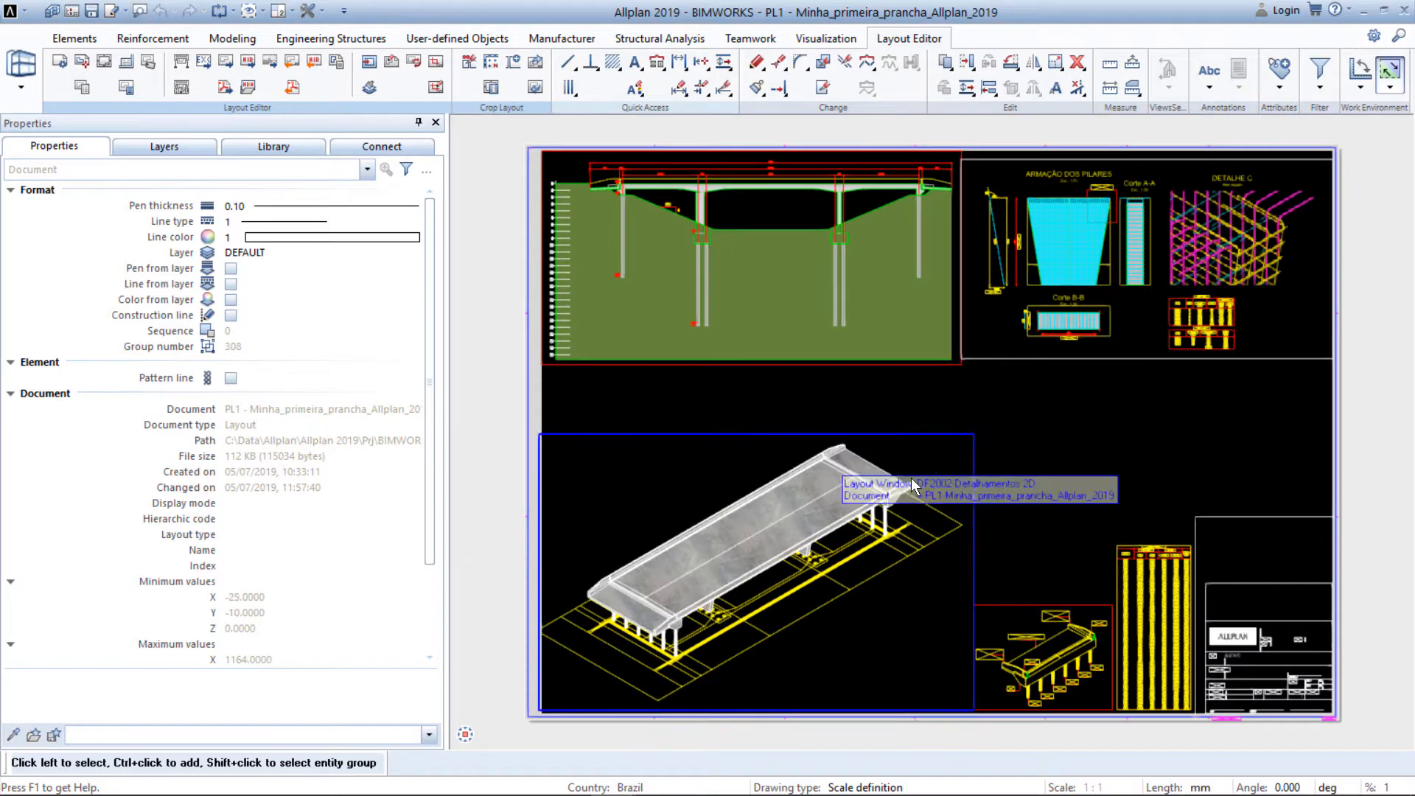
pyautogui.scroll(3, 1240, 674)
pyautogui.scroll(4, 1240, 675)
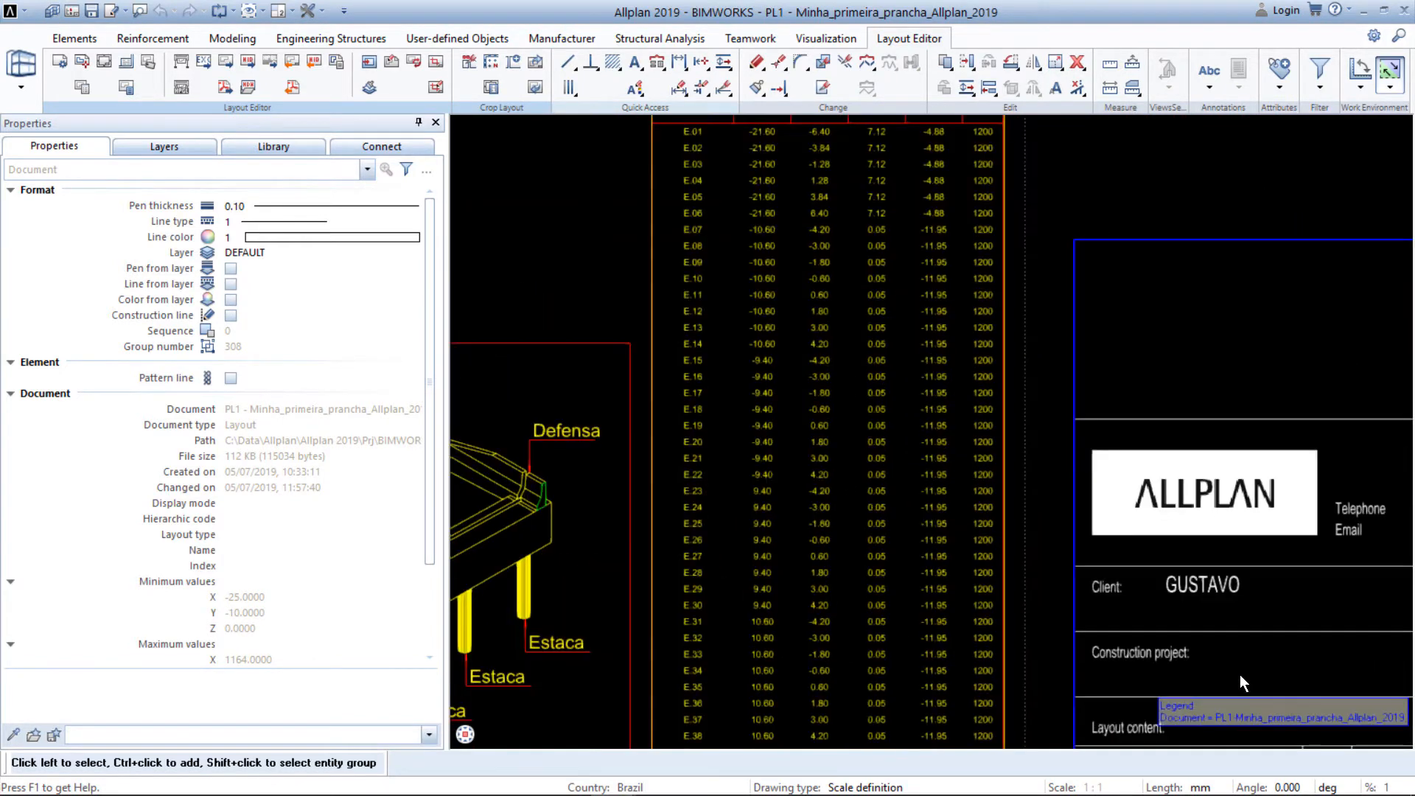
pyautogui.moveTo(1240, 674); pyautogui.dragTo(866, 453, button='middle')
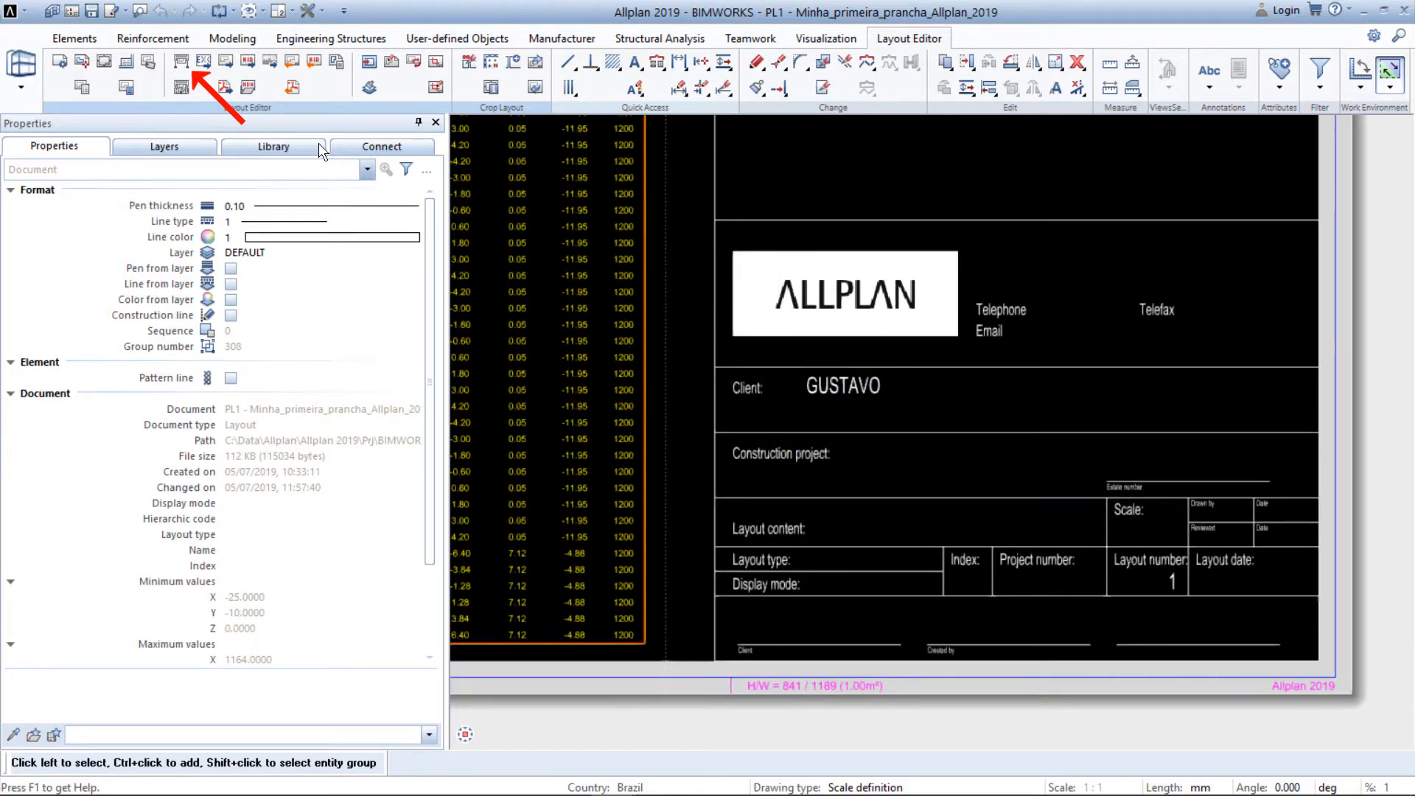
# Start printing the layout and review the available paper formats and page orientations for the PDF printer
pyautogui.click(187, 72)
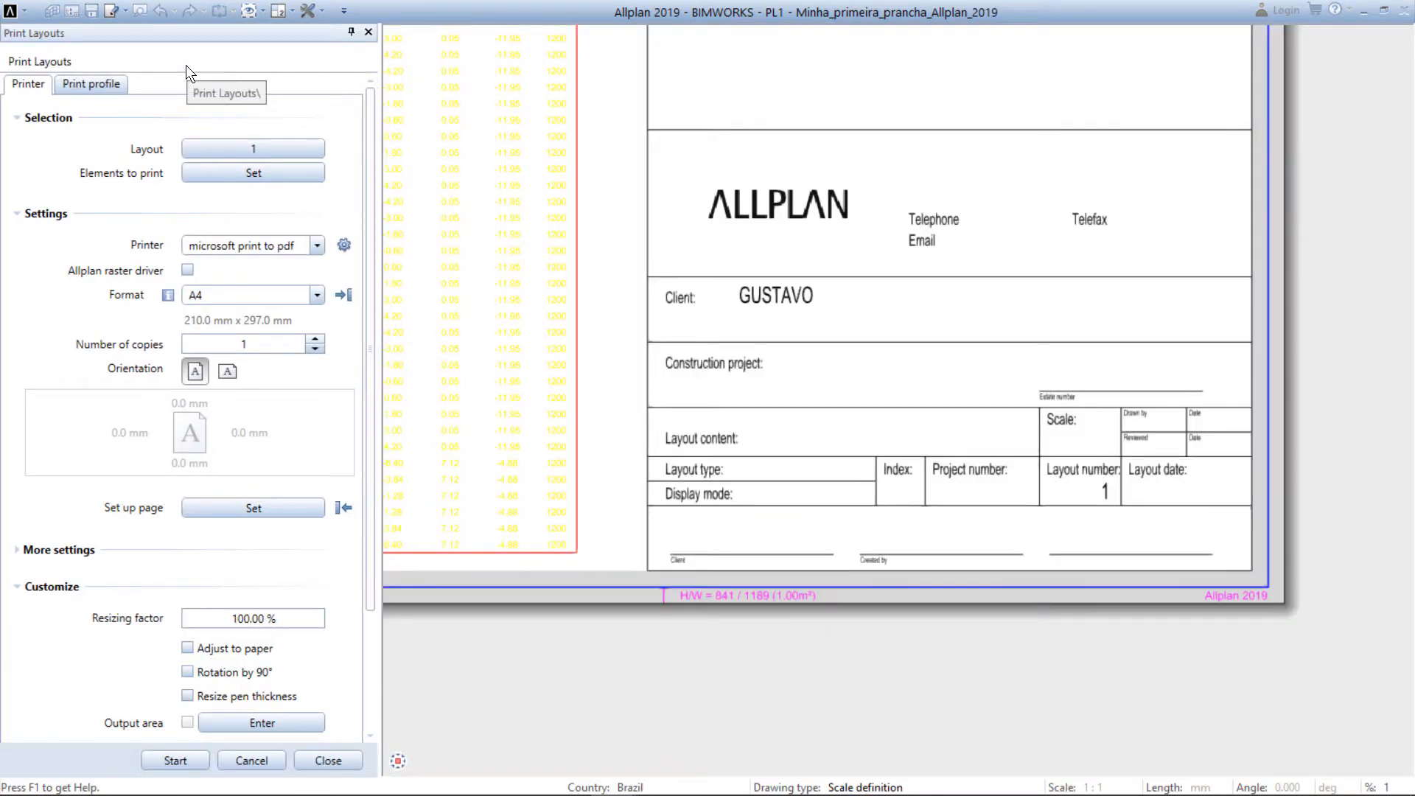
pyautogui.click(317, 295)
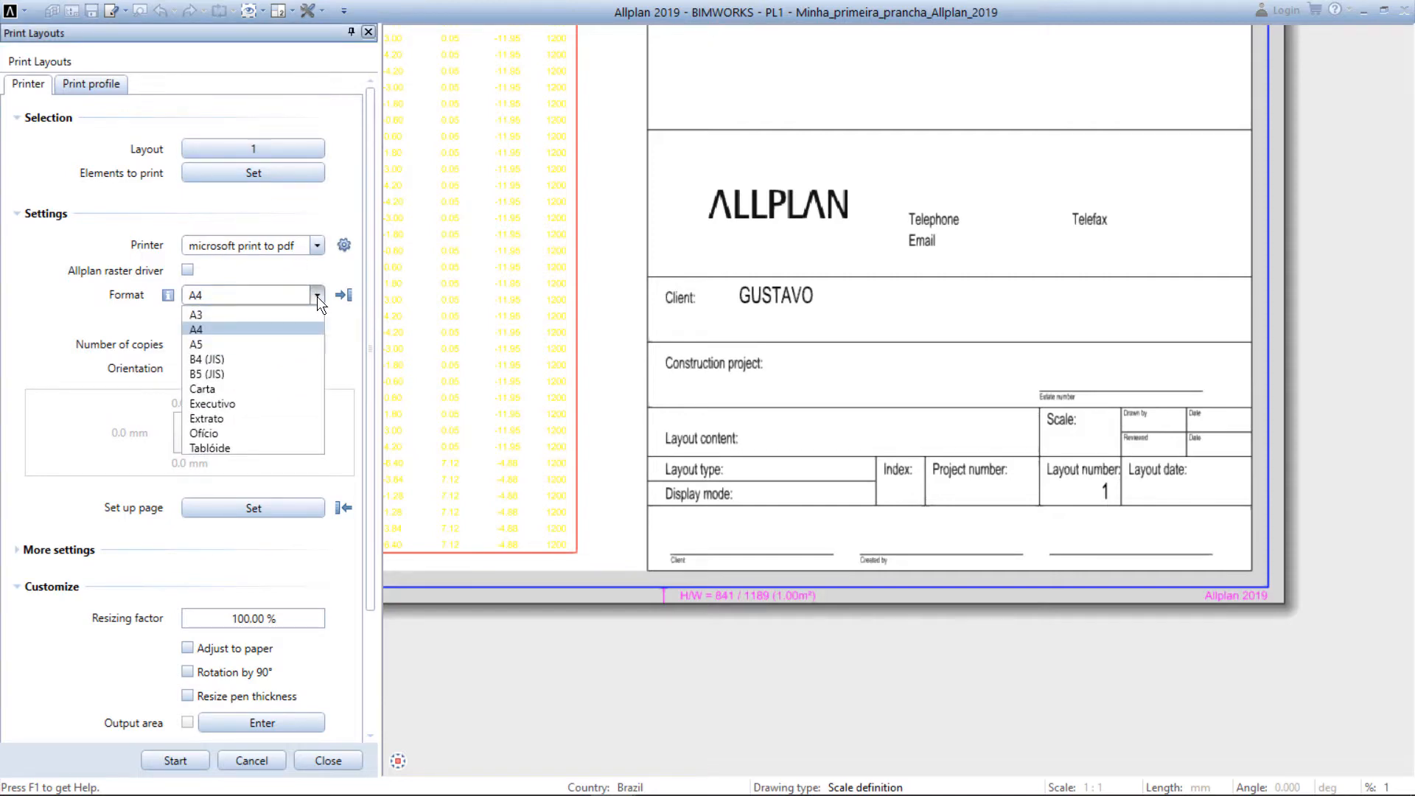
pyautogui.click(317, 295)
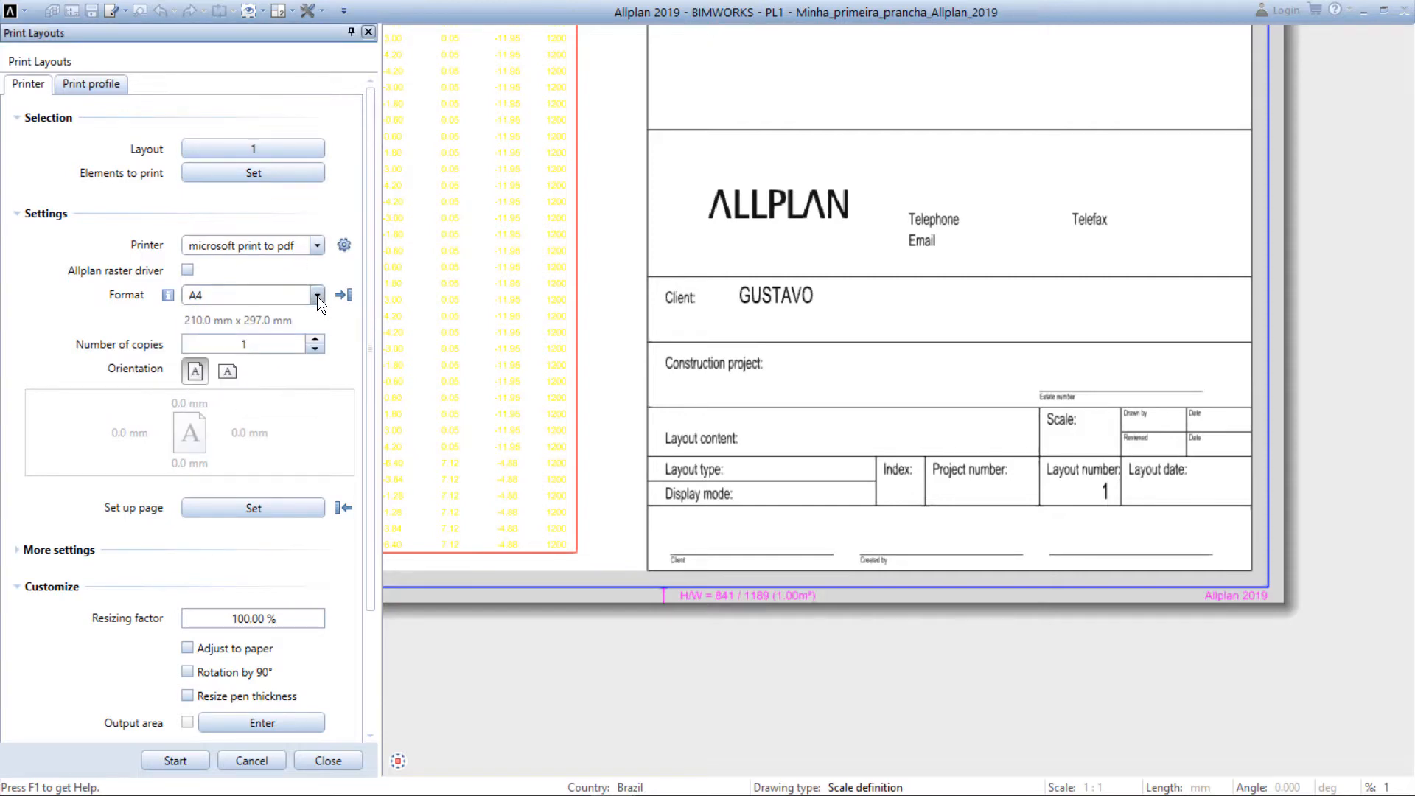
pyautogui.click(228, 371)
pyautogui.click(199, 375)
# Review the print profile settings with the whole sheet in view and inspect the pen and color assignments
pyautogui.click(119, 92)
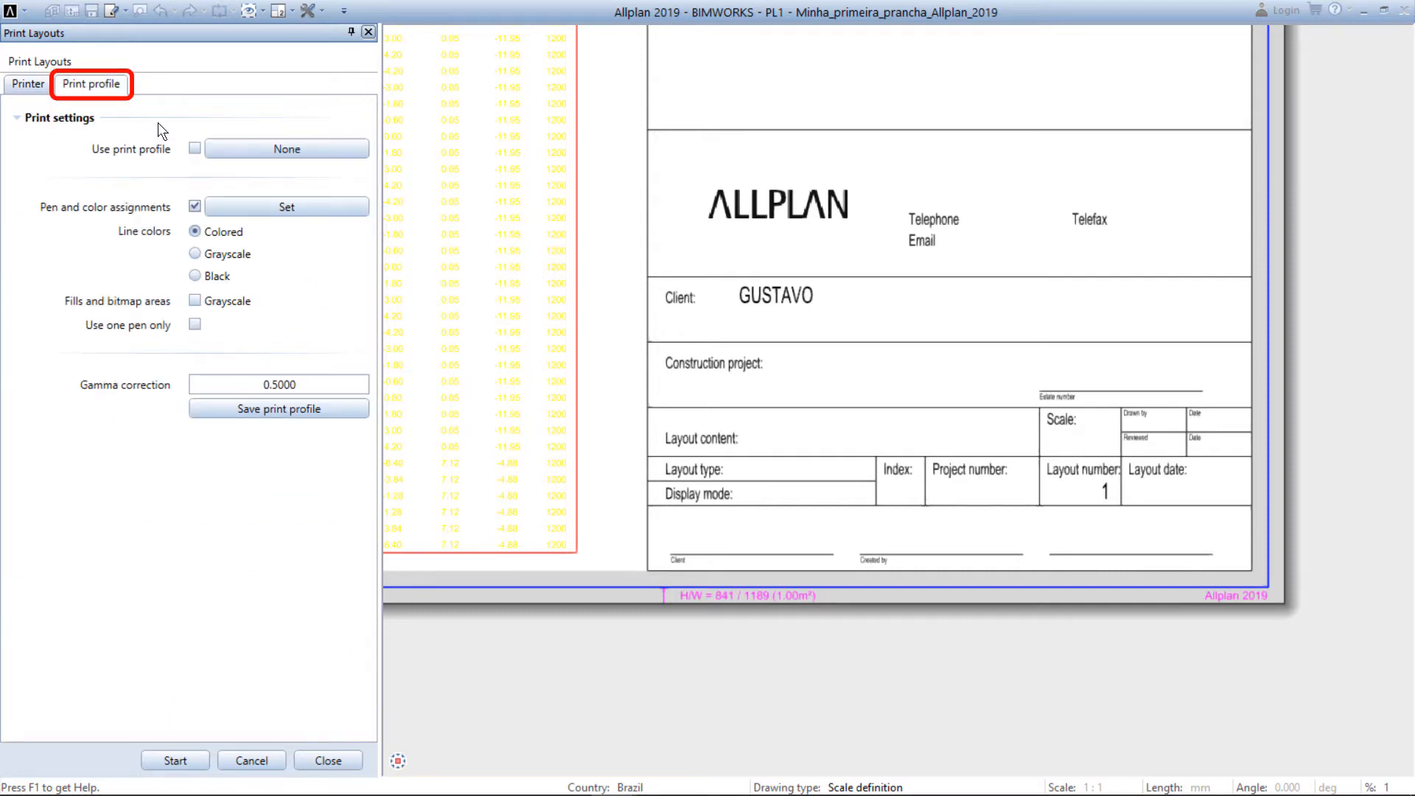
pyautogui.scroll(-1, 600, 352)
pyautogui.middleClick(601, 352)
pyautogui.middleClick(600, 352)
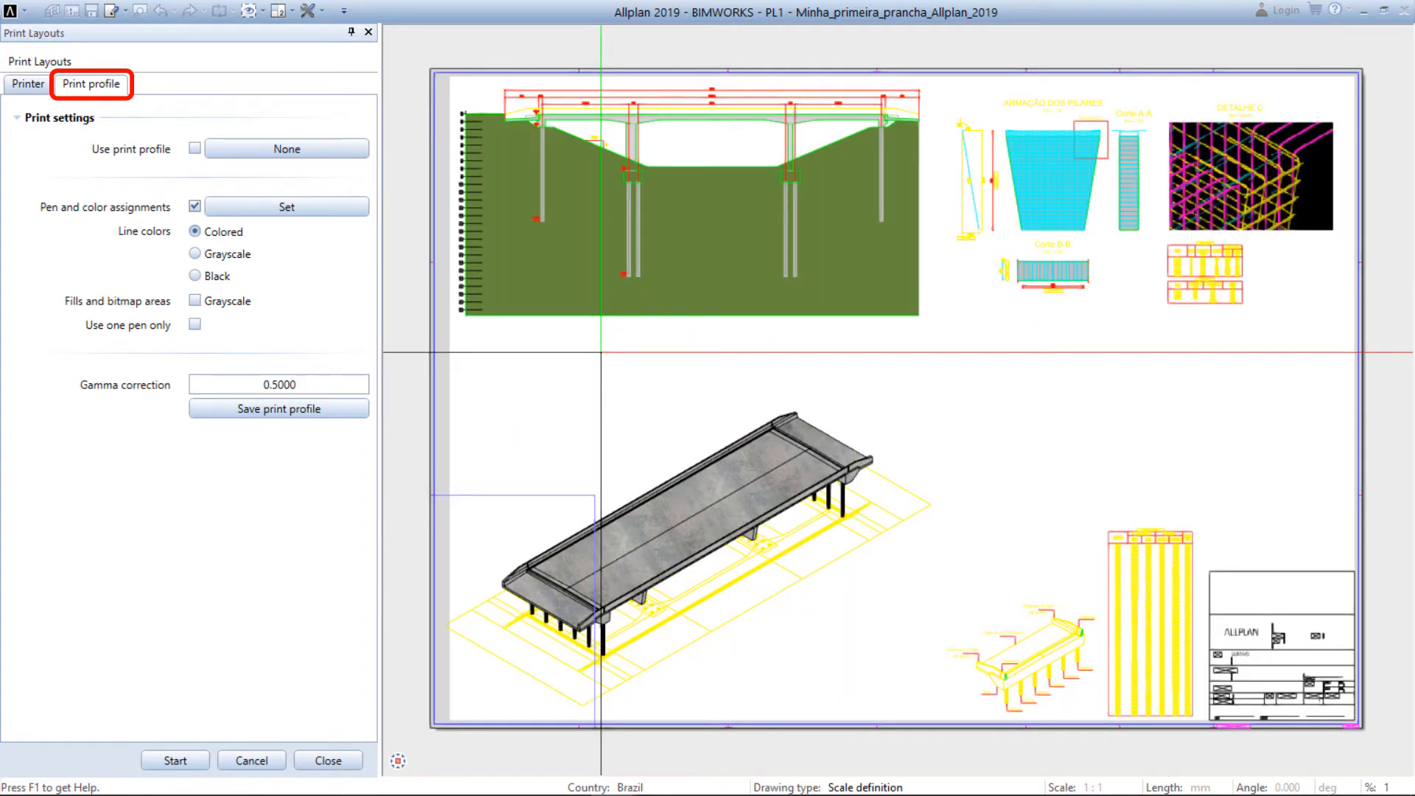
pyautogui.click(336, 211)
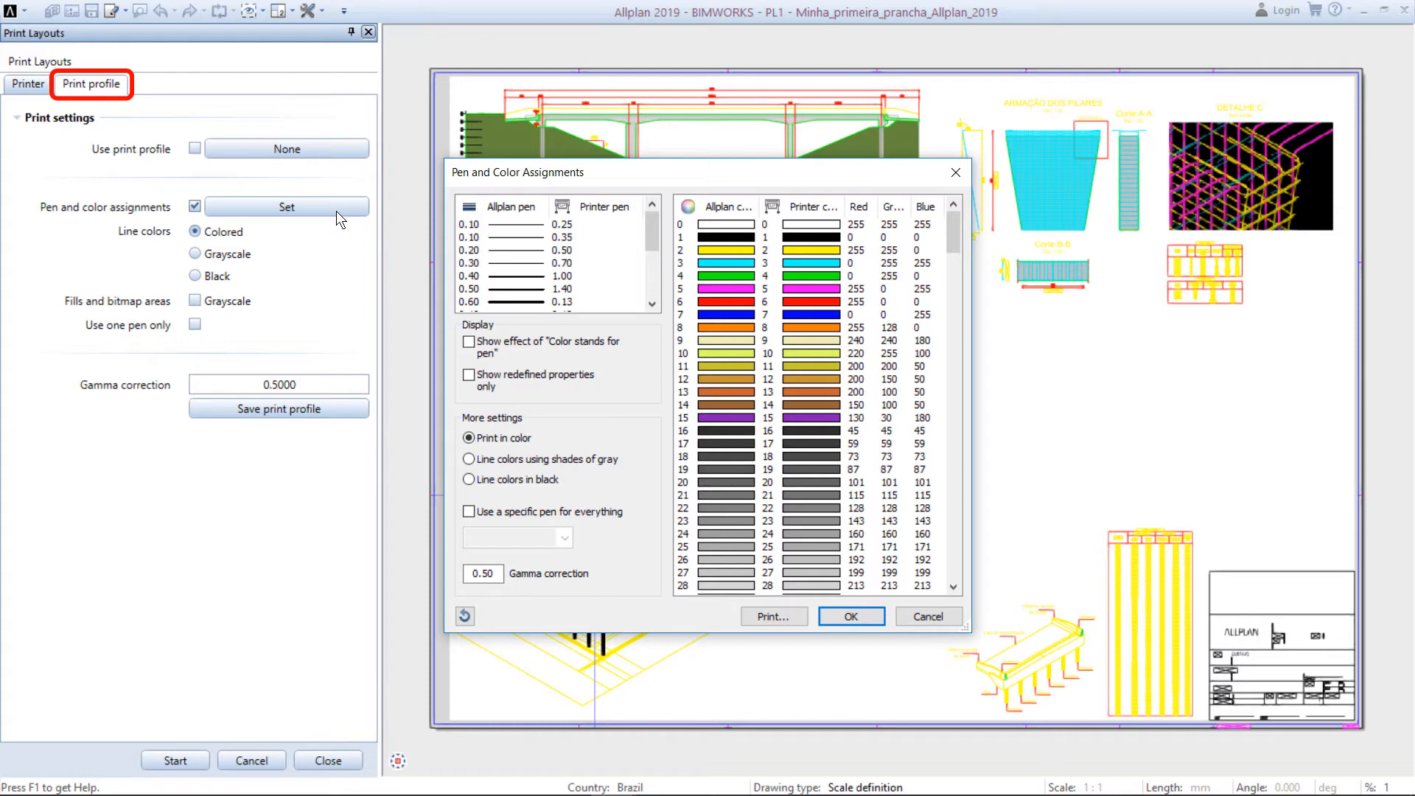
pyautogui.press('Escape')
# Apply the print profile BW_PrintProfile 1 - preto.npp from the Favorites - office folder to the layout print
pyautogui.click(316, 153)
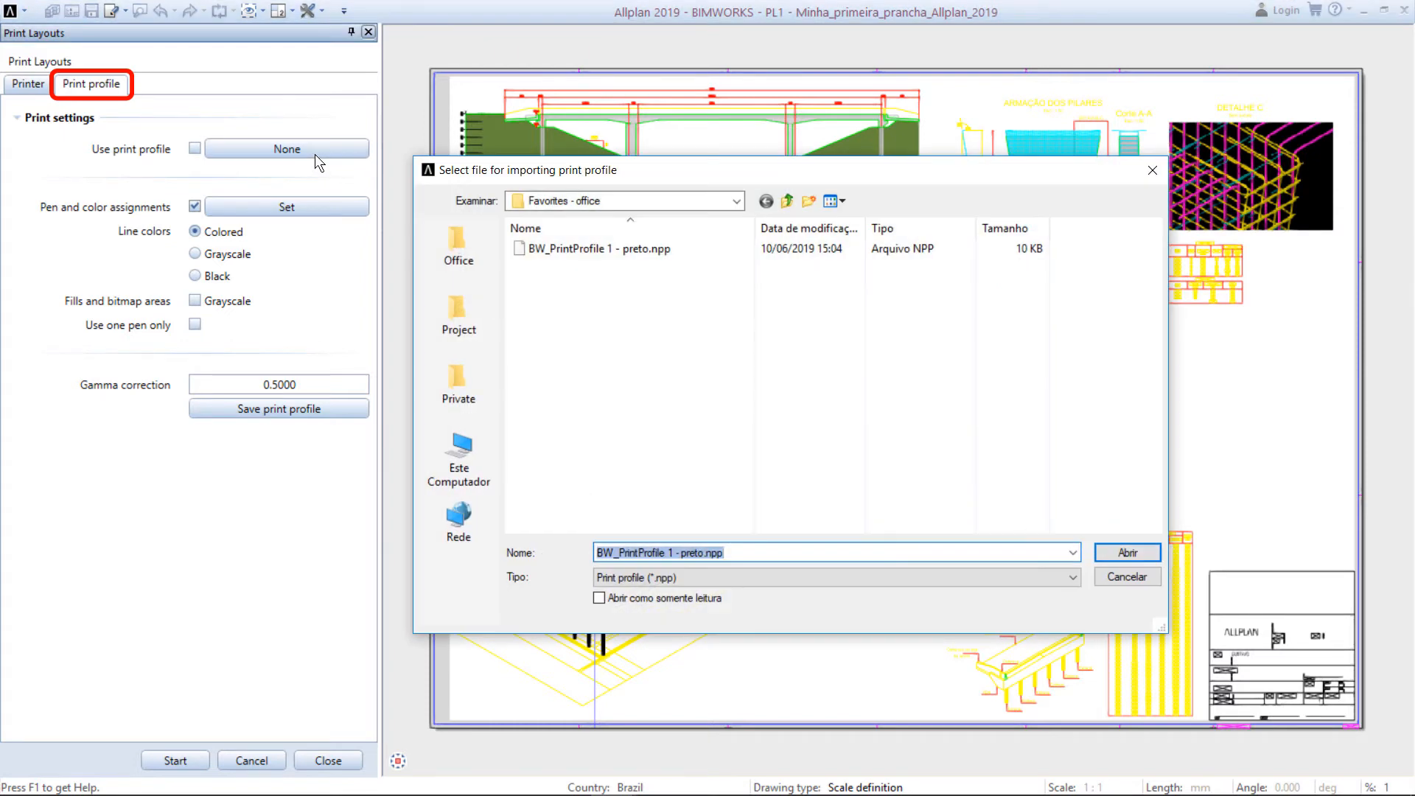
pyautogui.click(735, 203)
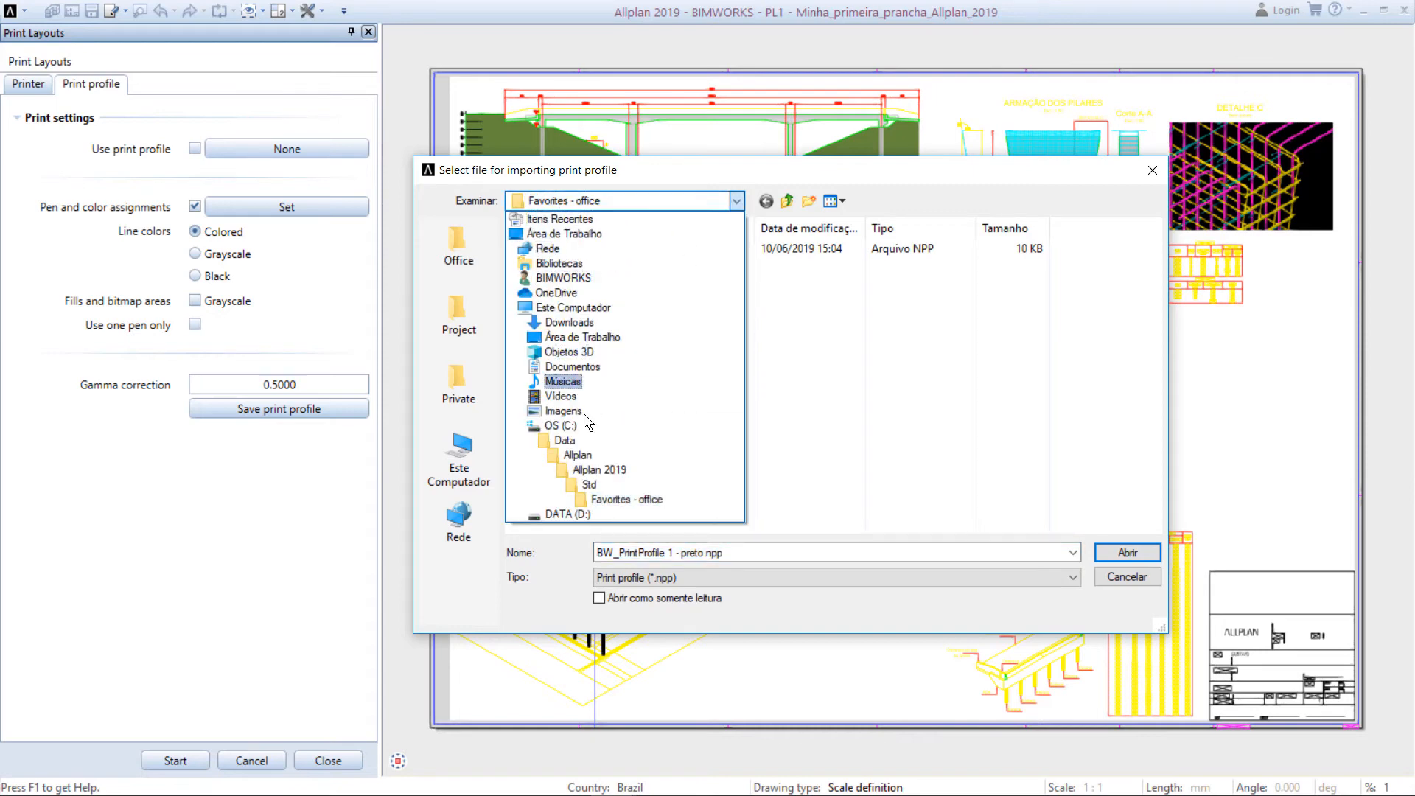
pyautogui.click(591, 483)
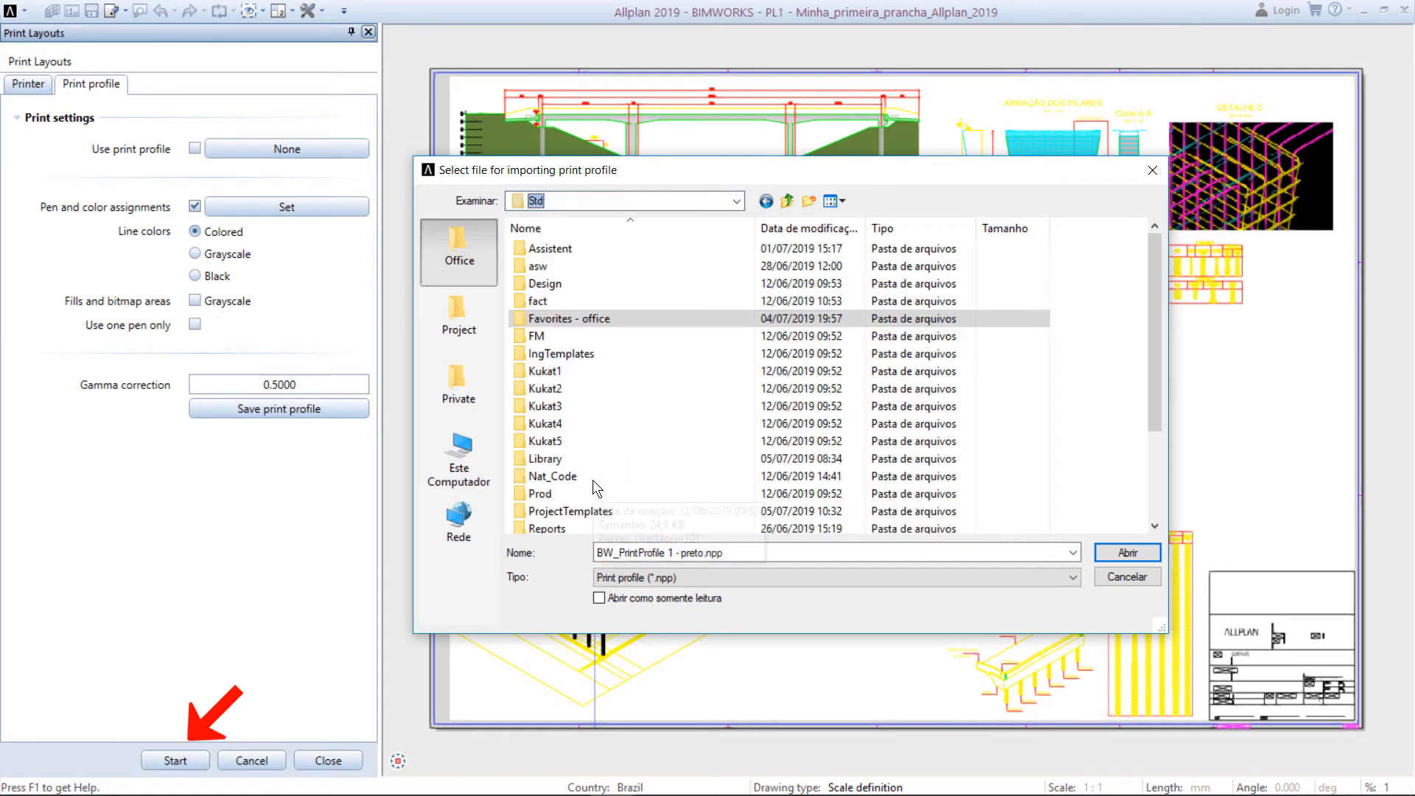
pyautogui.doubleClick(620, 317)
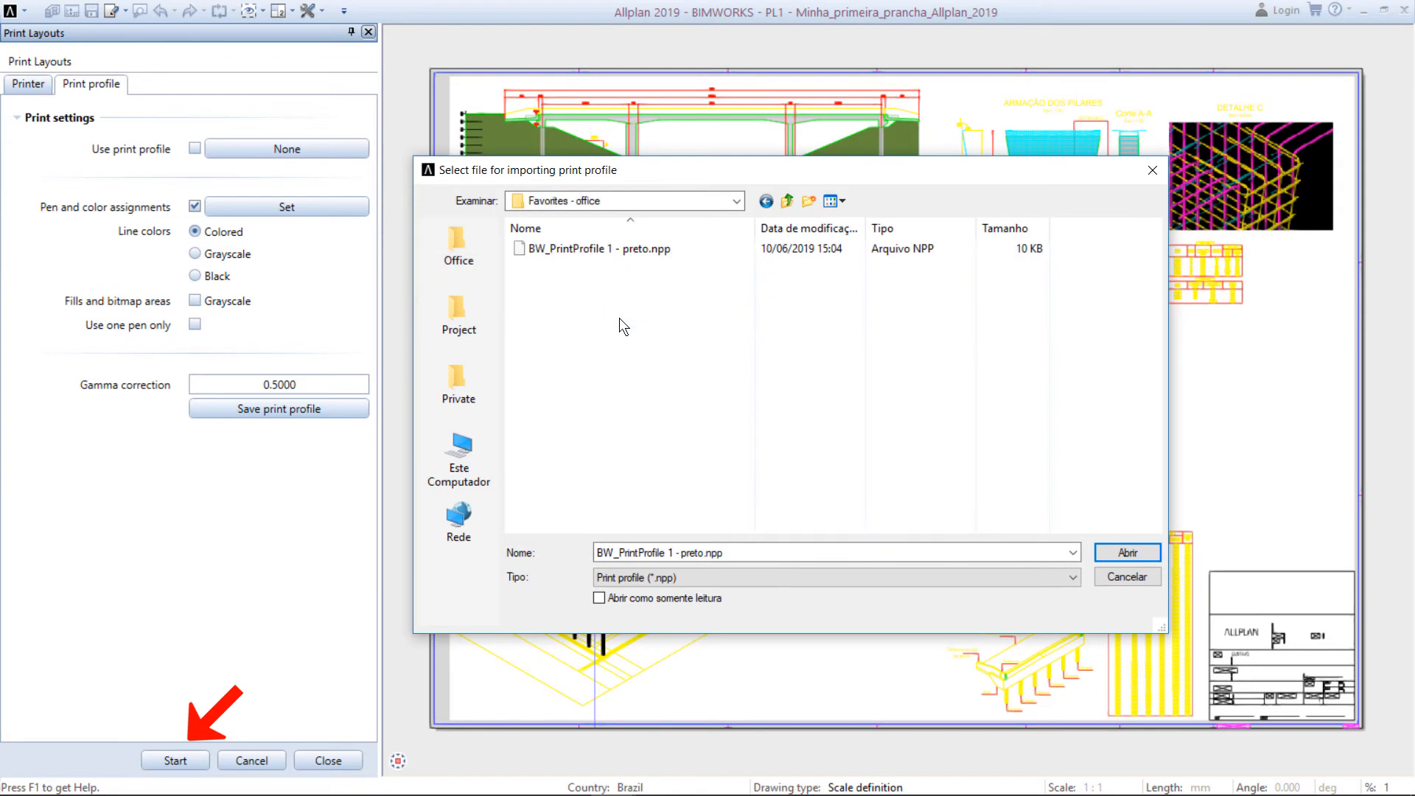
pyautogui.click(650, 252)
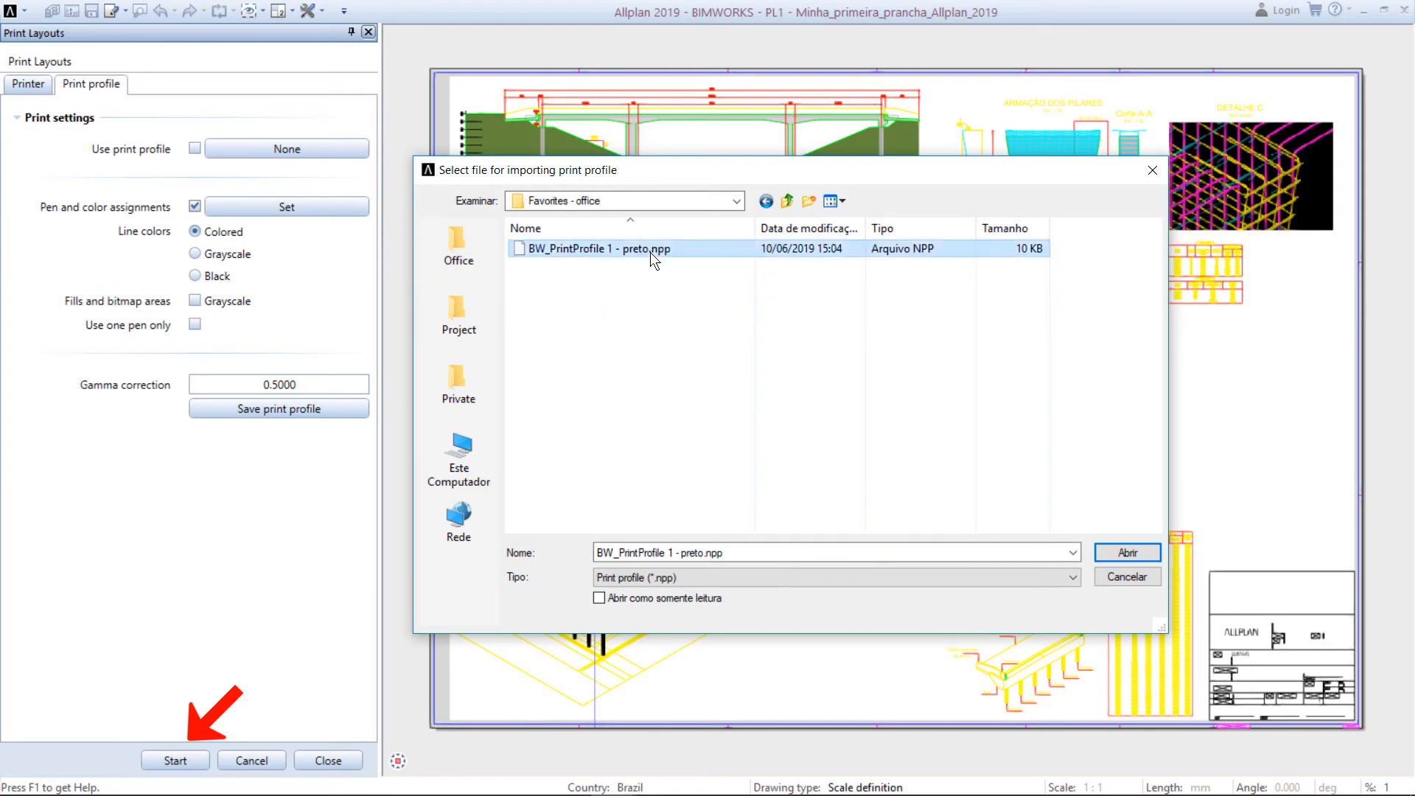
pyautogui.click(1099, 547)
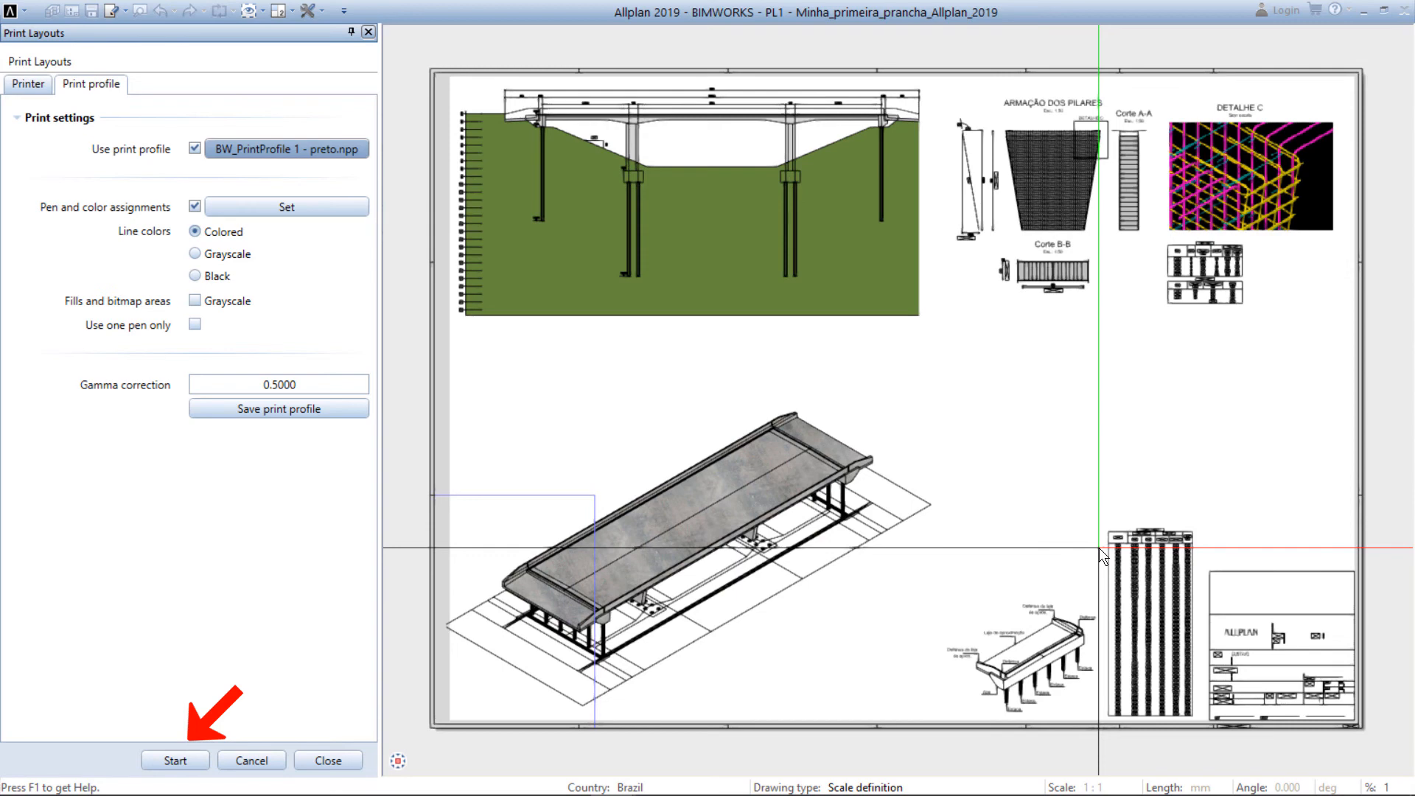